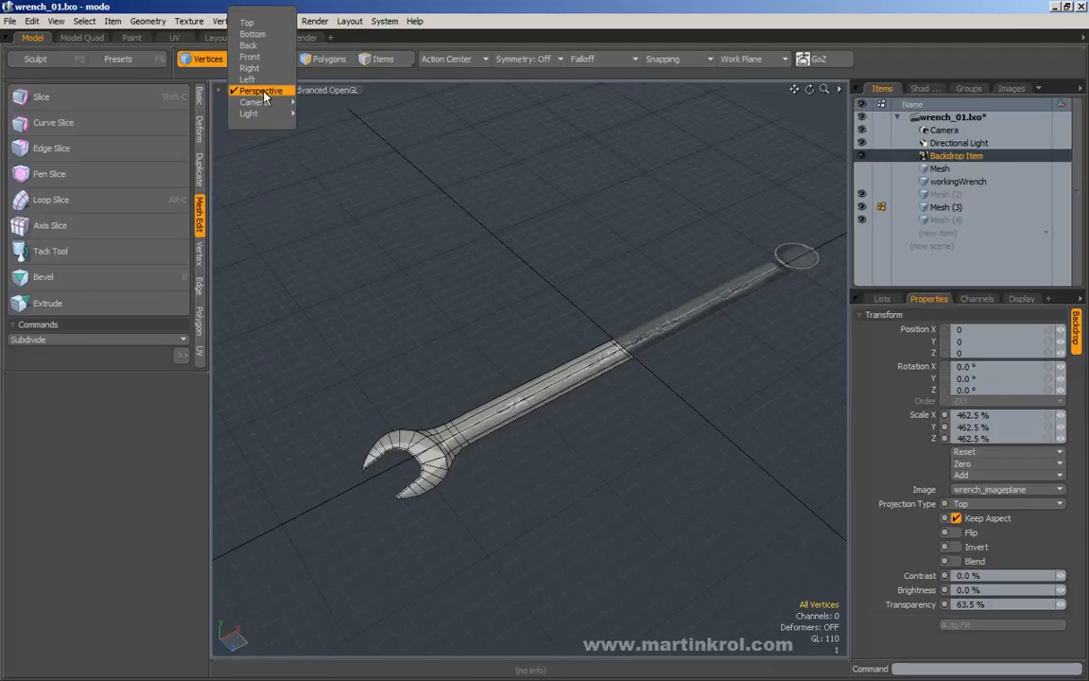
Turn off the work plane display in the perspective viewport
{"action": "left_click", "coordinate": [598, 135]}
{"action": "left_click_drag", "start_coordinate": [260, 221], "coordinate": [396, 272], "text": "alt"}
{"action": "left_click", "coordinate": [284, 89]}
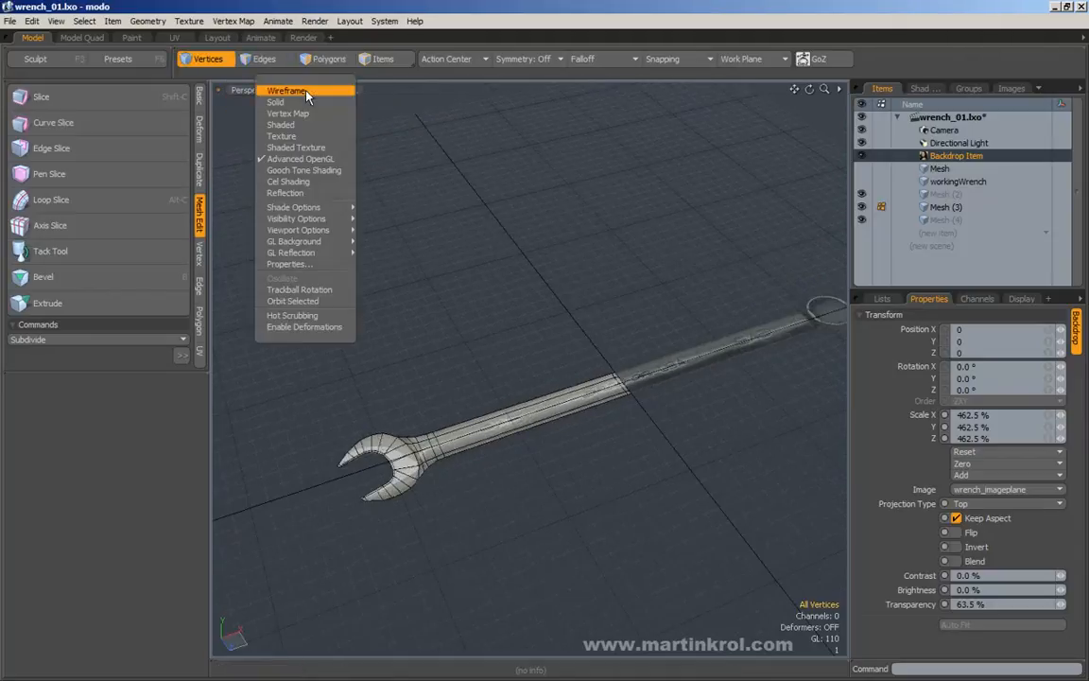
{"action": "left_click", "coordinate": [456, 135]}
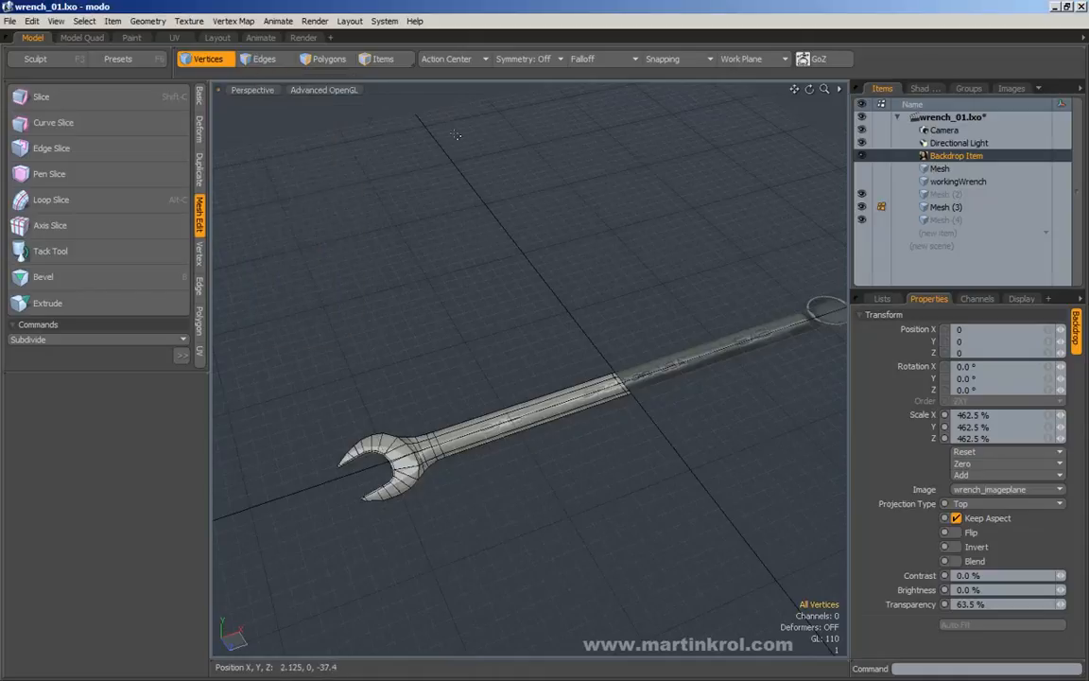
{"action": "left_click", "coordinate": [311, 92]}
{"action": "mouse_move", "coordinate": [313, 220]}
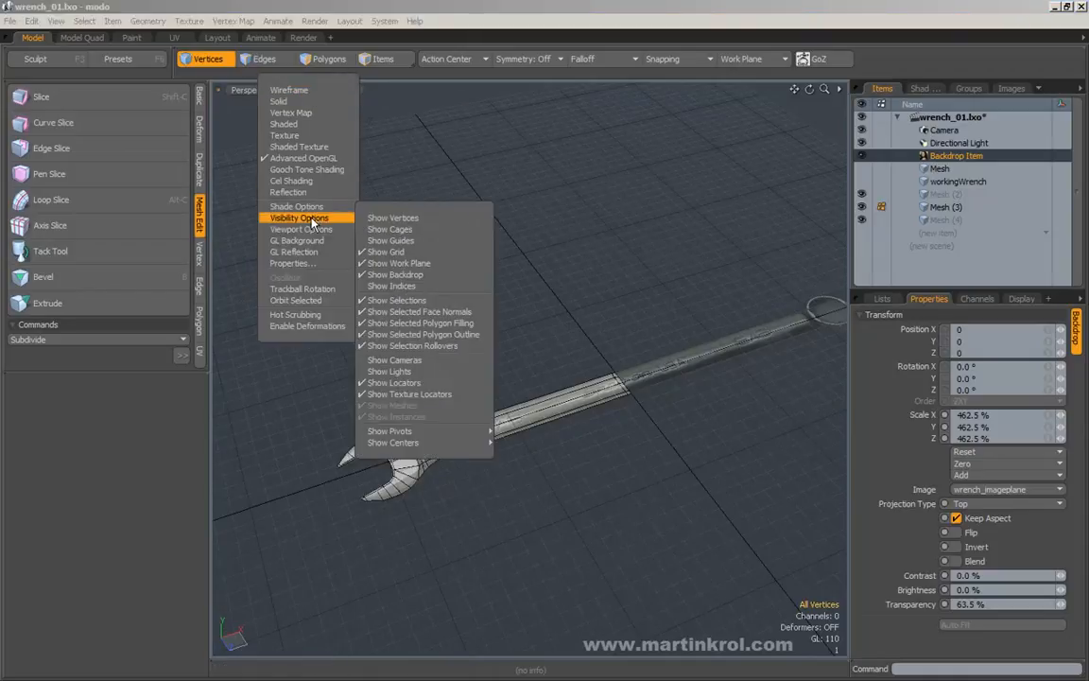
{"action": "left_click", "coordinate": [396, 264]}
{"action": "left_click_drag", "start_coordinate": [359, 238], "coordinate": [559, 257], "text": "alt"}
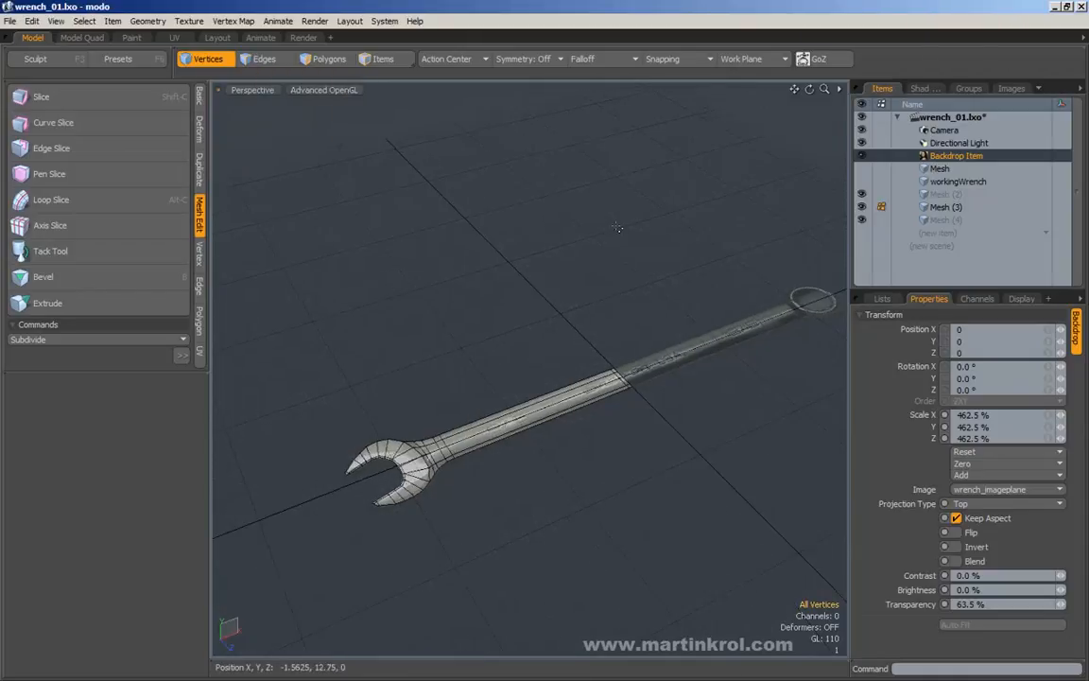
Select all polygons of the flat wrench half, covering both the open-end head and the handle
{"action": "left_click_drag", "start_coordinate": [475, 231], "coordinate": [471, 264], "text": "alt"}
{"action": "left_click", "coordinate": [322, 62]}
{"action": "left_click_drag", "start_coordinate": [526, 170], "coordinate": [455, 172], "text": "ctrl+alt"}
{"action": "right_click_drag", "start_coordinate": [265, 175], "coordinate": [715, 493]}
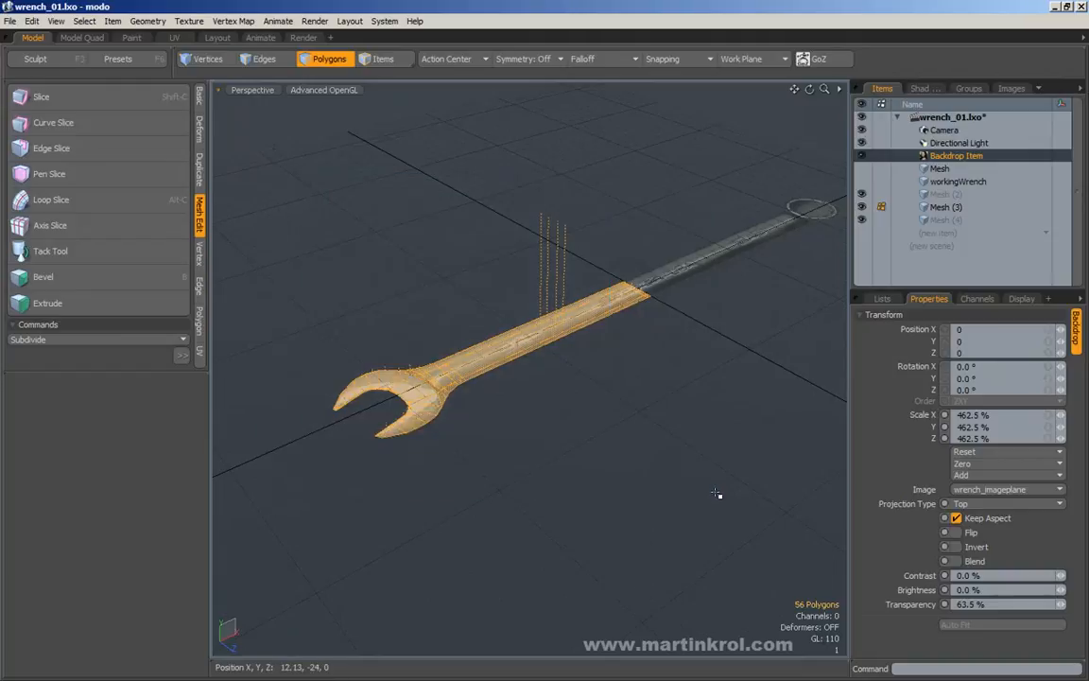
{"action": "right_click_drag", "start_coordinate": [260, 167], "coordinate": [774, 530]}
{"action": "right_click_drag", "start_coordinate": [227, 139], "coordinate": [780, 532]}
{"action": "left_click_drag", "start_coordinate": [633, 410], "coordinate": [581, 301], "text": "alt"}
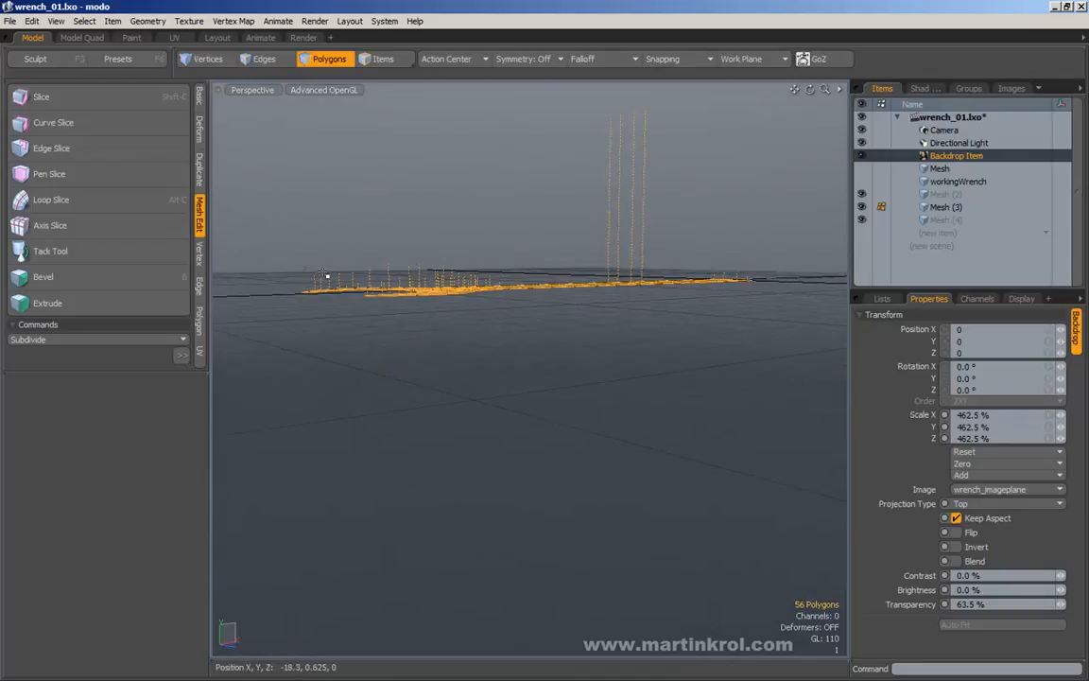
{"action": "left_click_drag", "start_coordinate": [619, 96], "coordinate": [387, 288], "text": "alt"}
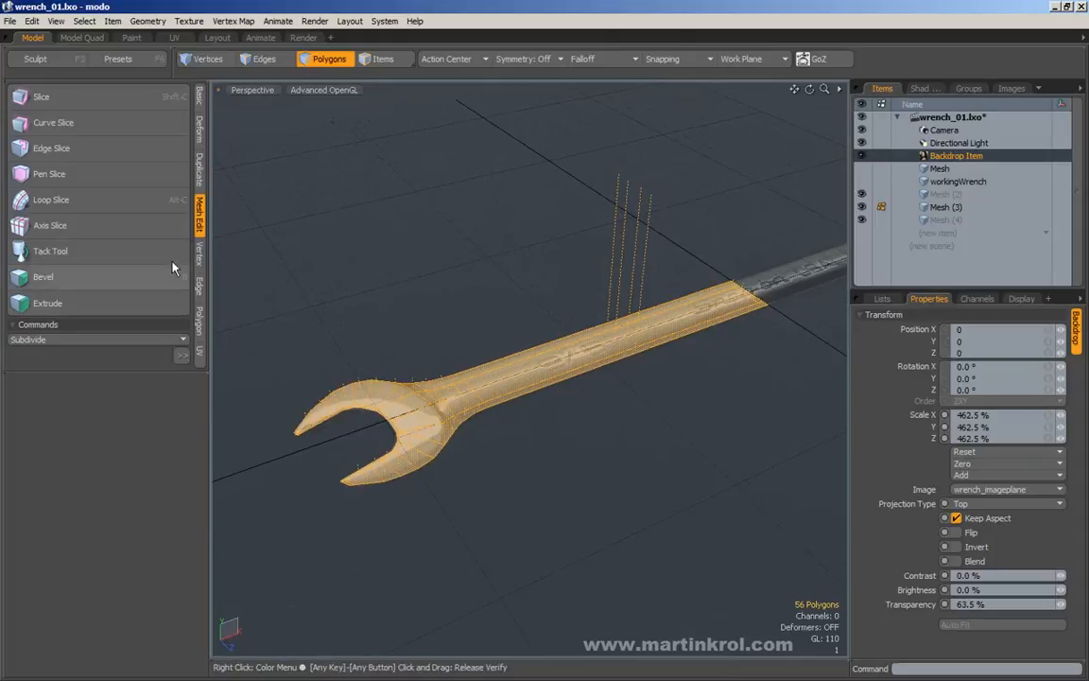
Extrude the selected wrench polygons vertically with the Extrude tool to give the flat half thickness, and clear the selection
{"action": "left_click", "coordinate": [200, 322]}
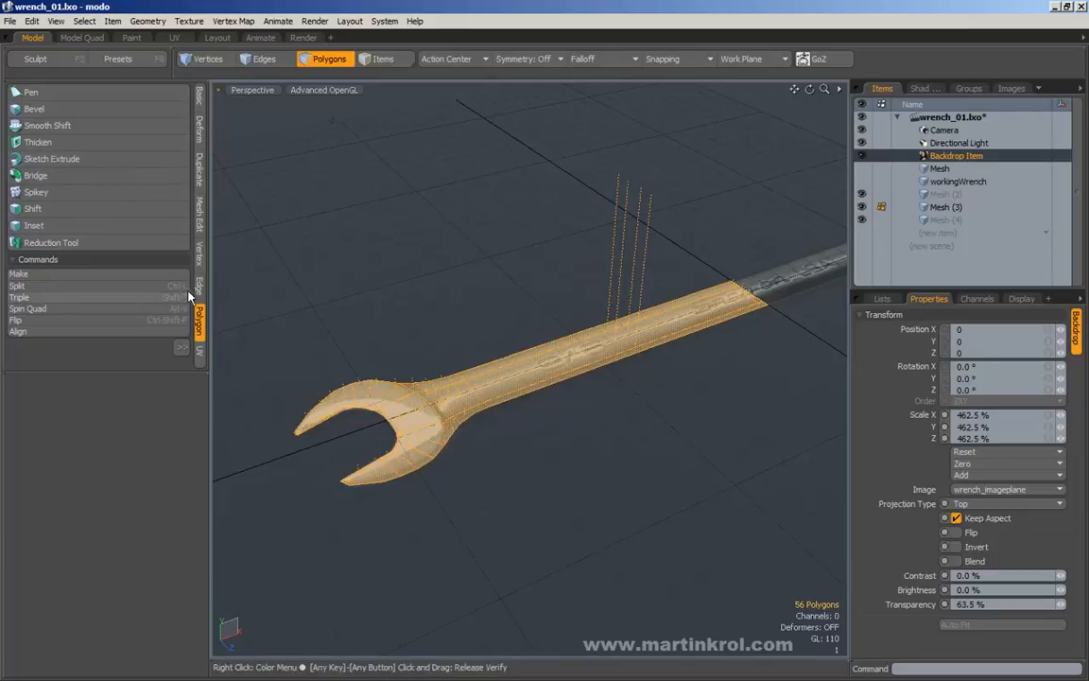
{"action": "left_click", "coordinate": [199, 216]}
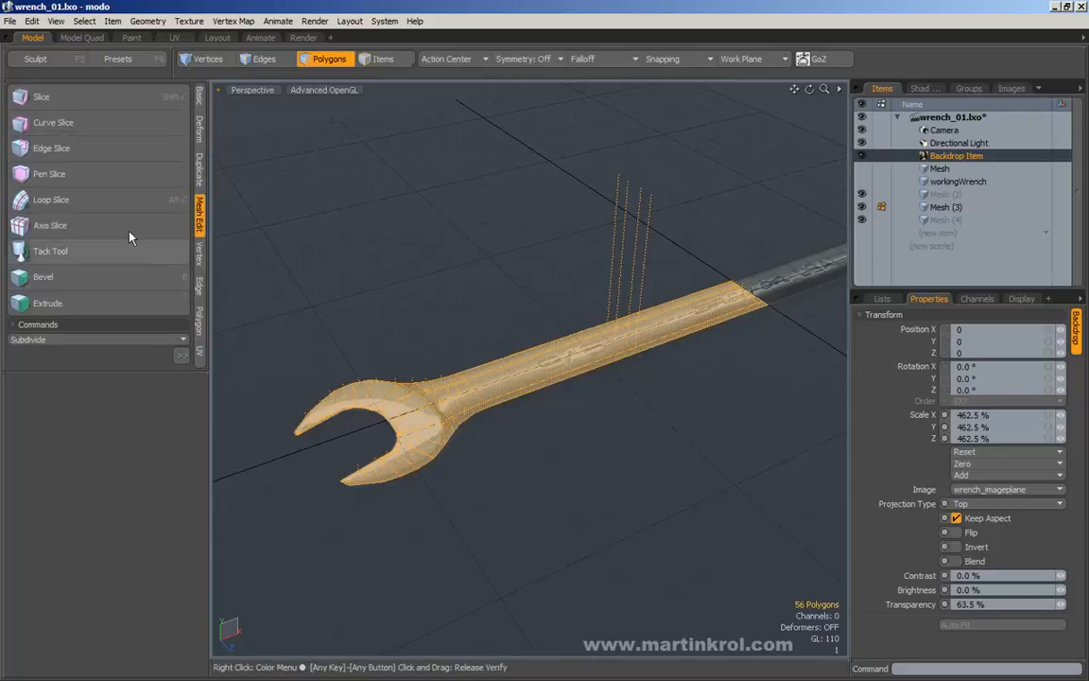
{"action": "left_click", "coordinate": [60, 311]}
{"action": "left_click_drag", "start_coordinate": [422, 335], "coordinate": [464, 324], "text": "alt"}
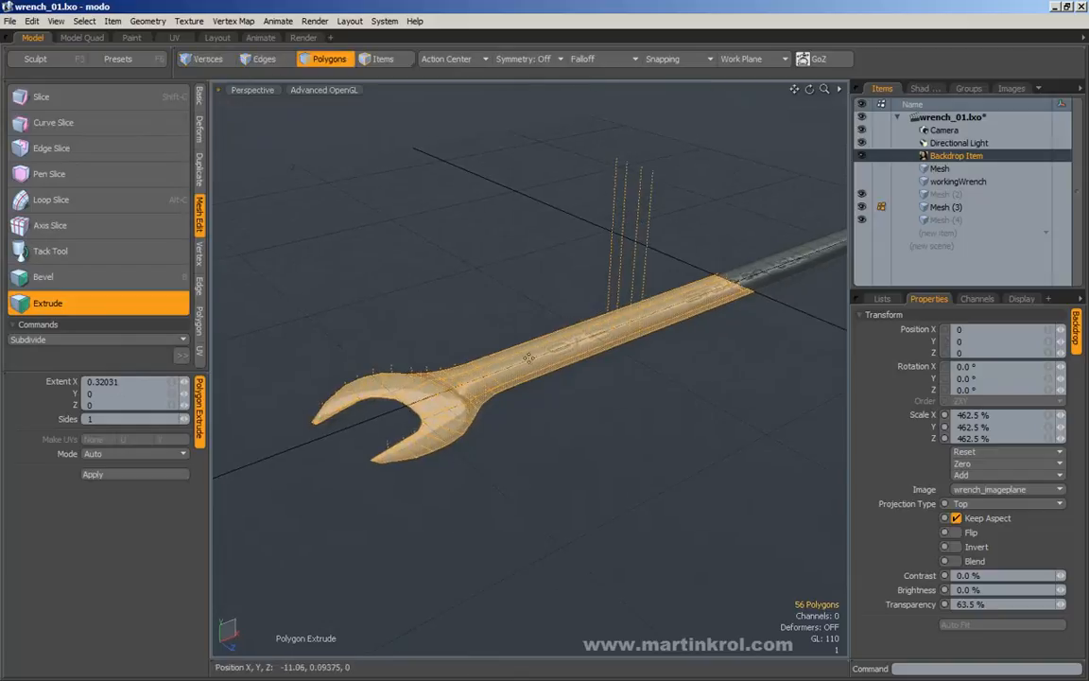
{"action": "left_click", "coordinate": [571, 316]}
{"action": "left_click_drag", "start_coordinate": [568, 316], "coordinate": [574, 244], "text": "alt"}
{"action": "left_click_drag", "start_coordinate": [558, 285], "coordinate": [509, 319], "text": "alt"}
{"action": "key", "text": "space"}
{"action": "left_click", "coordinate": [496, 286]}
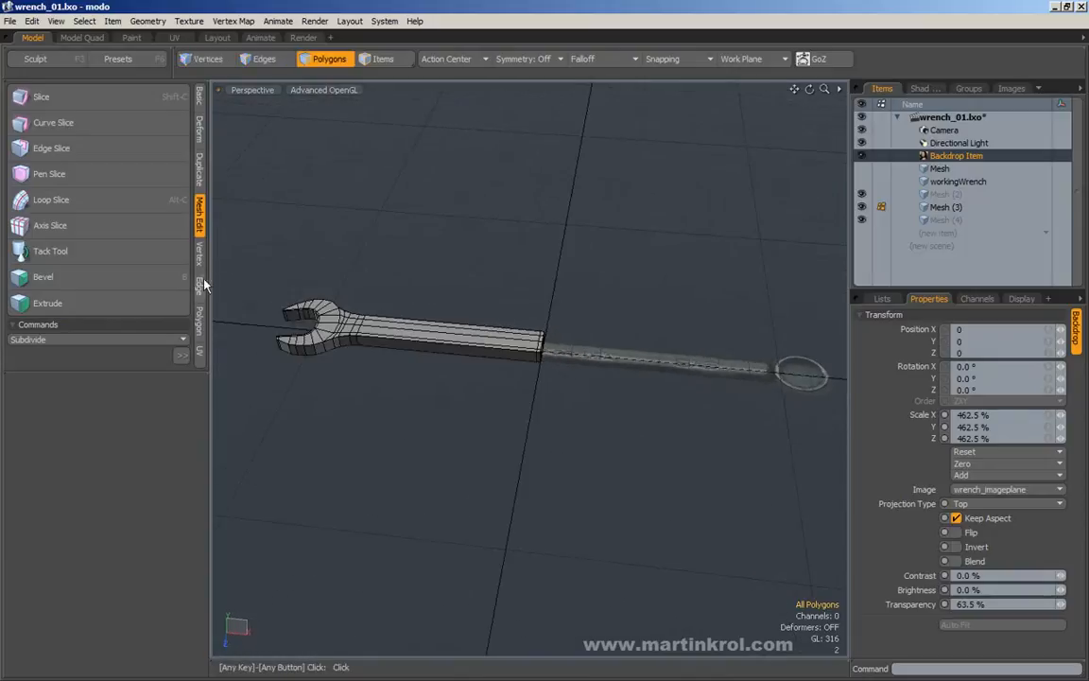
Bevel the four polygons at the handle's cut end outward until the handle almost reaches the ring in the reference image
{"action": "left_click_drag", "start_coordinate": [328, 367], "coordinate": [810, 294], "text": "alt"}
{"action": "left_click_drag", "start_coordinate": [654, 305], "coordinate": [529, 342], "text": "alt"}
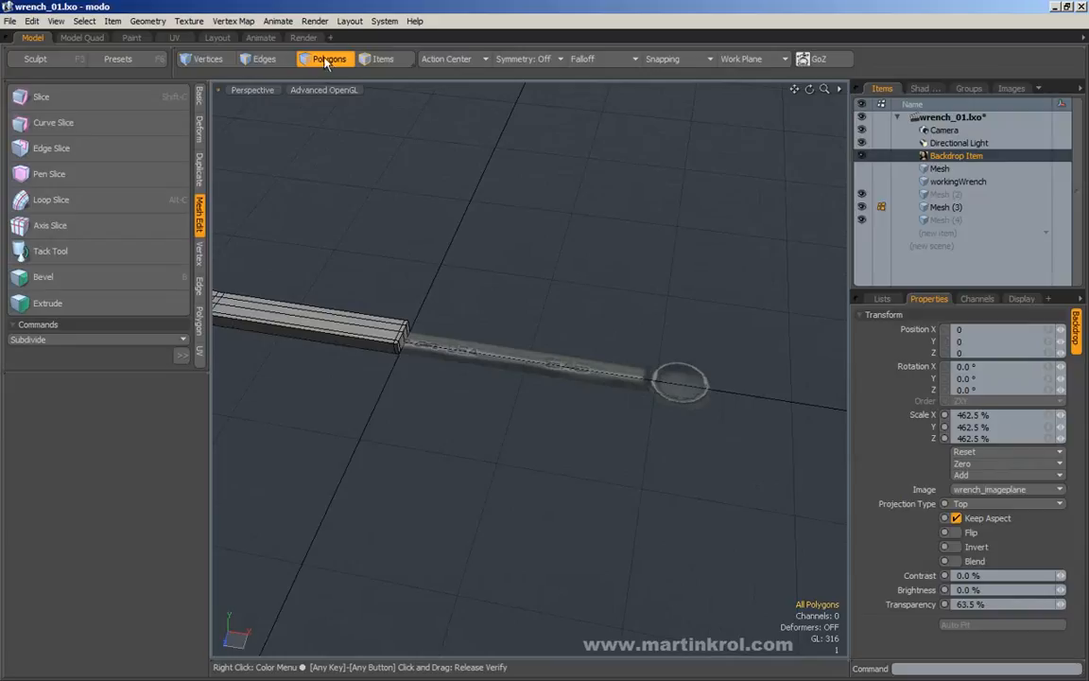
{"action": "middle_click_drag", "start_coordinate": [460, 270], "coordinate": [535, 268], "text": "alt"}
{"action": "left_click_drag", "start_coordinate": [535, 269], "coordinate": [468, 257], "text": "alt"}
{"action": "right_click_drag", "start_coordinate": [468, 293], "coordinate": [532, 325], "text": "alt"}
{"action": "middle_click_drag", "start_coordinate": [531, 325], "coordinate": [458, 329], "text": "alt"}
{"action": "right_click_drag", "start_coordinate": [462, 313], "coordinate": [409, 310], "text": "alt"}
{"action": "left_click_drag", "start_coordinate": [440, 313], "coordinate": [493, 299], "text": "alt"}
{"action": "right_click_drag", "start_coordinate": [448, 293], "coordinate": [416, 294], "text": "alt"}
{"action": "left_click_drag", "start_coordinate": [416, 294], "coordinate": [432, 312], "text": "alt"}
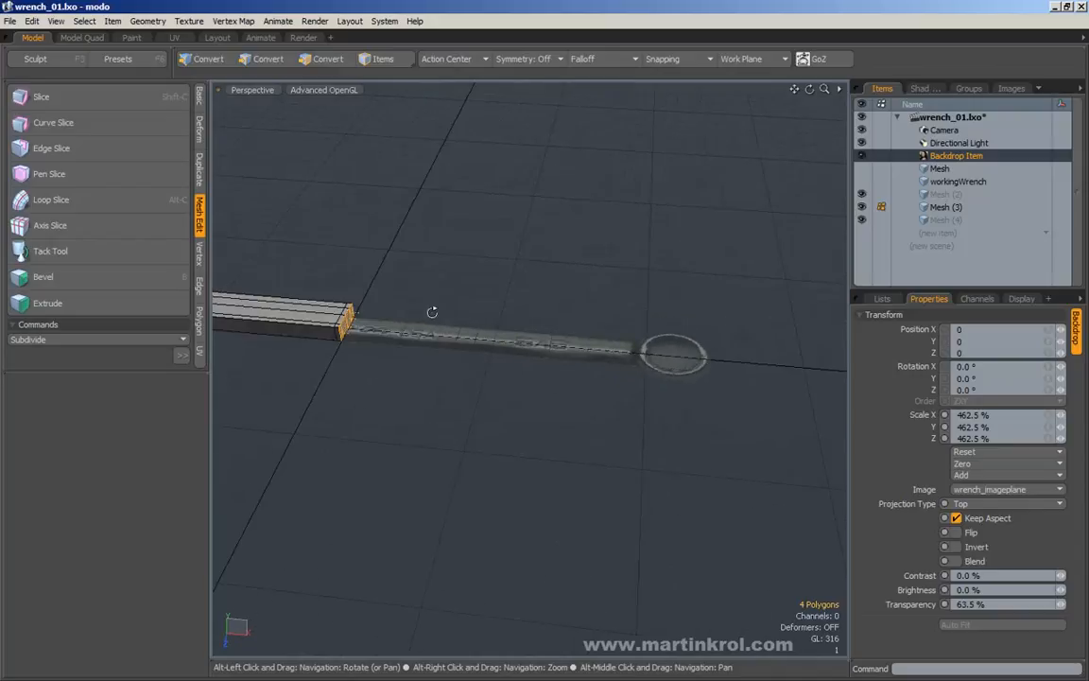
{"action": "left_click", "coordinate": [95, 276]}
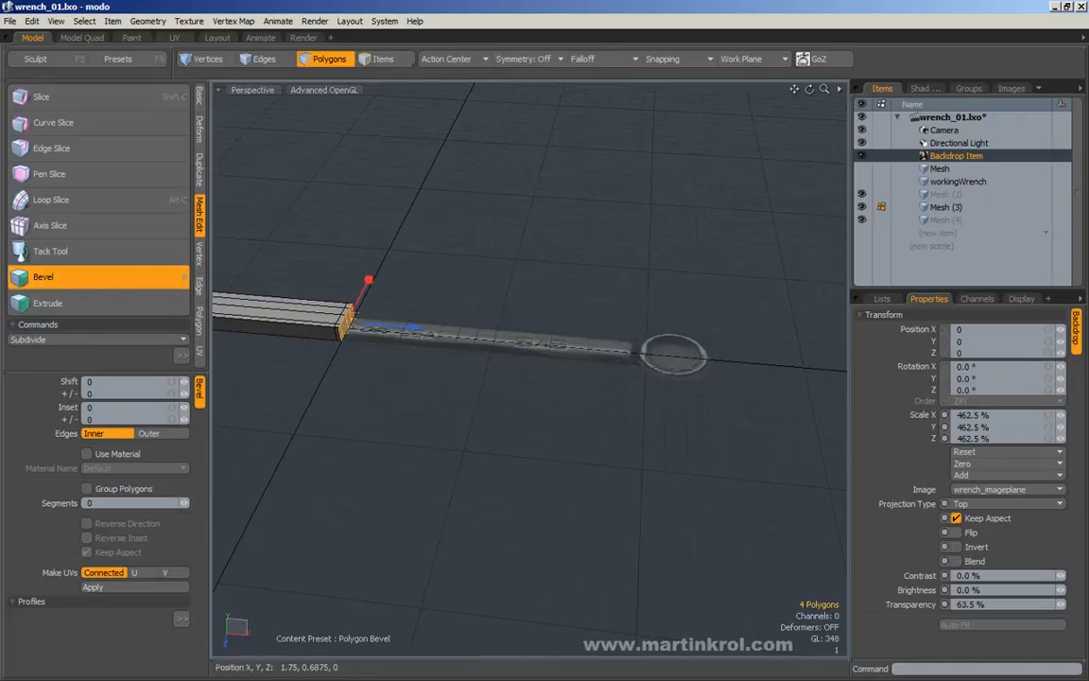
{"action": "left_click_drag", "start_coordinate": [453, 329], "coordinate": [541, 287]}
{"action": "key", "text": "Escape"}
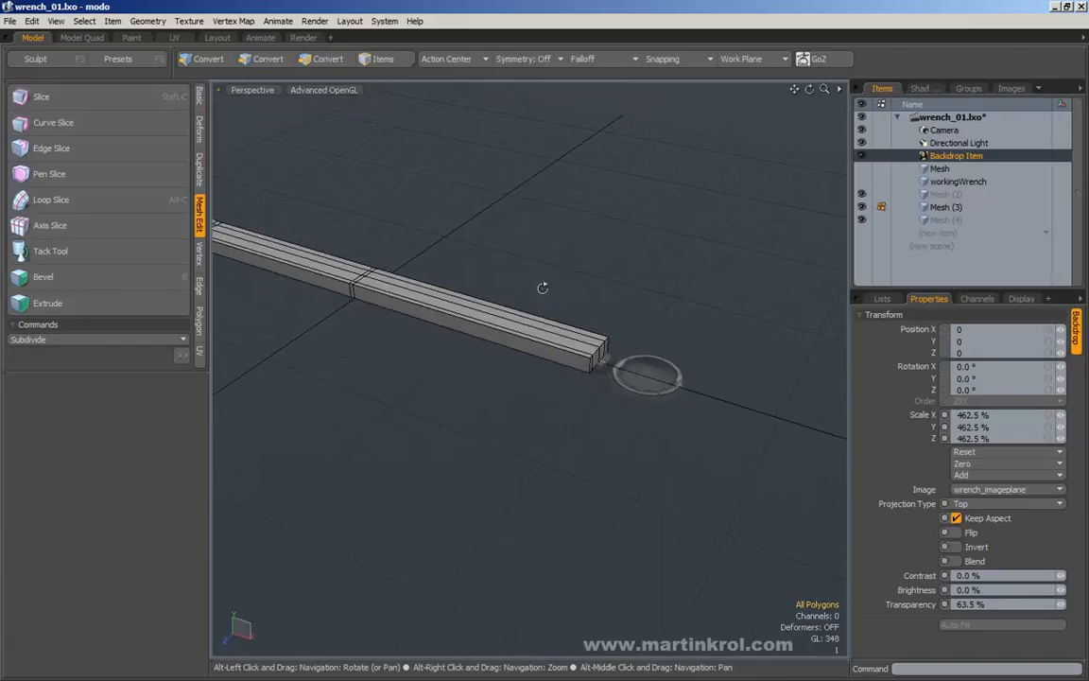
Undo the bevel that extended the handle, going back to the four selected end polygons
{"action": "left_click_drag", "start_coordinate": [583, 356], "coordinate": [590, 369], "text": "alt"}
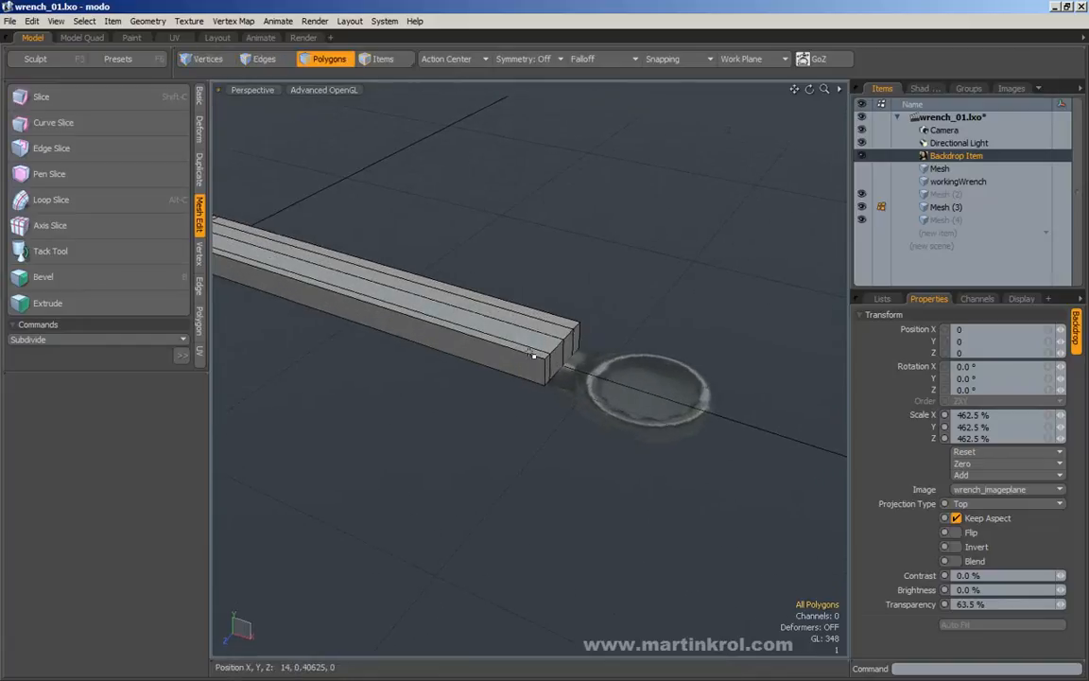
{"action": "left_click_drag", "start_coordinate": [560, 337], "coordinate": [450, 364], "text": "alt"}
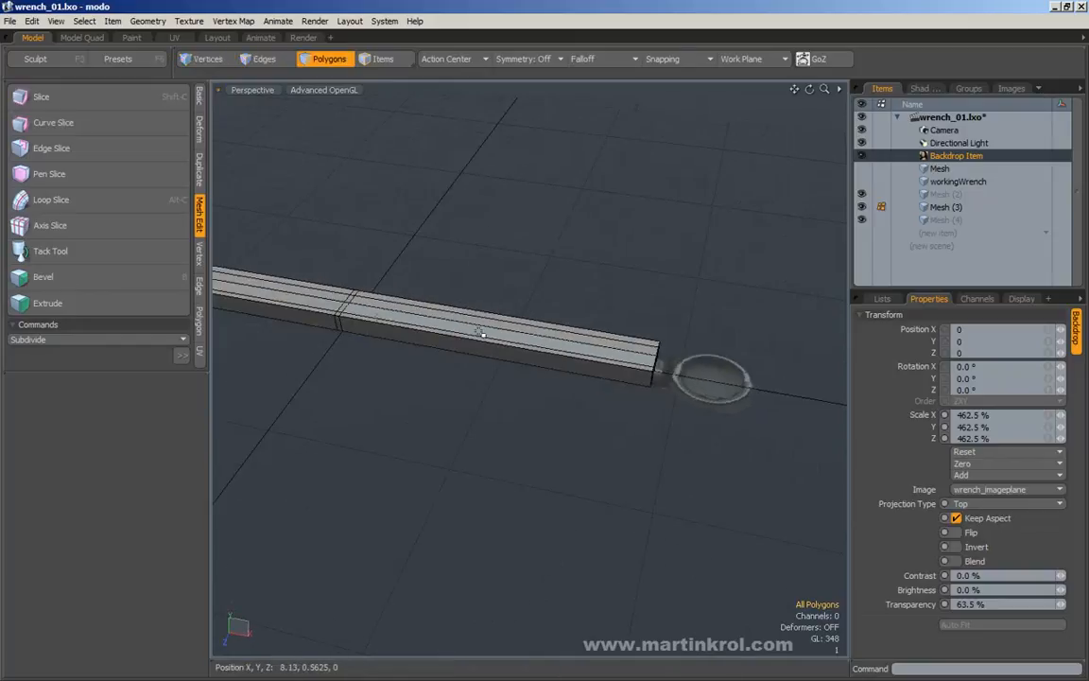
{"action": "mouse_move", "coordinate": [511, 331]}
{"action": "left_mouse_down", "text": "alt"}
{"action": "mouse_move", "coordinate": [663, 344]}
{"action": "mouse_move", "coordinate": [510, 383]}
{"action": "left_mouse_up", "text": "alt"}
{"action": "mouse_move", "coordinate": [569, 357]}
{"action": "left_mouse_down"}
{"action": "mouse_move", "coordinate": [543, 386]}
{"action": "mouse_move", "coordinate": [579, 389]}
{"action": "left_mouse_up"}
{"action": "key", "text": "ctrl+z"}
{"action": "key", "text": "ctrl+z"}
{"action": "key", "text": "ctrl+z"}
{"action": "key", "text": "ctrl+z"}
{"action": "key", "text": "ctrl+z"}
{"action": "key", "text": "ctrl+z"}
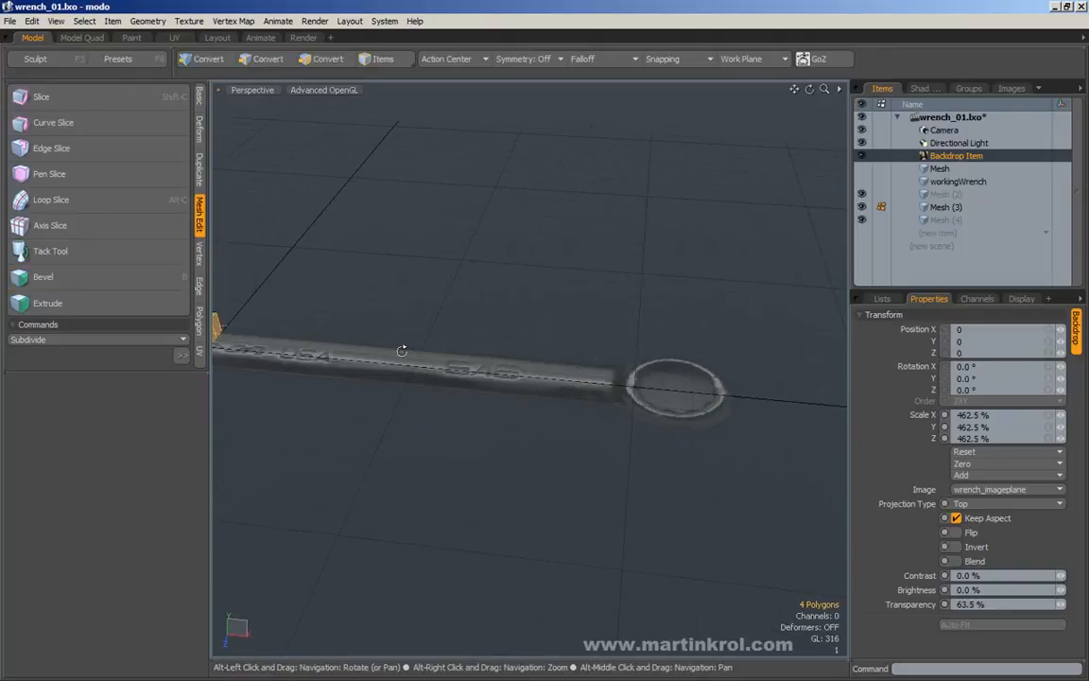
Try beveling the handle's four end polygons with a shift of 1.5625 and Group Polygons turned on
{"action": "scroll", "coordinate": [318, 362], "scroll_direction": "down", "scroll_amount": 2}
{"action": "middle_click_drag", "start_coordinate": [318, 362], "coordinate": [523, 360], "text": "alt"}
{"action": "scroll", "coordinate": [522, 360], "scroll_direction": "up", "scroll_amount": 2}
{"action": "left_click_drag", "start_coordinate": [523, 360], "coordinate": [489, 337], "text": "alt"}
{"action": "key", "text": "y"}
{"action": "key", "text": "space"}
{"action": "left_click", "coordinate": [492, 312]}
{"action": "mouse_move", "coordinate": [423, 362]}
{"action": "left_mouse_down"}
{"action": "mouse_move", "coordinate": [452, 309]}
{"action": "mouse_move", "coordinate": [447, 319]}
{"action": "mouse_move", "coordinate": [511, 301]}
{"action": "mouse_move", "coordinate": [546, 326]}
{"action": "mouse_move", "coordinate": [506, 334]}
{"action": "mouse_move", "coordinate": [506, 363]}
{"action": "left_mouse_up"}
{"action": "left_click", "coordinate": [477, 287], "text": "shift"}
{"action": "key", "text": "b"}
{"action": "left_click", "coordinate": [508, 297]}
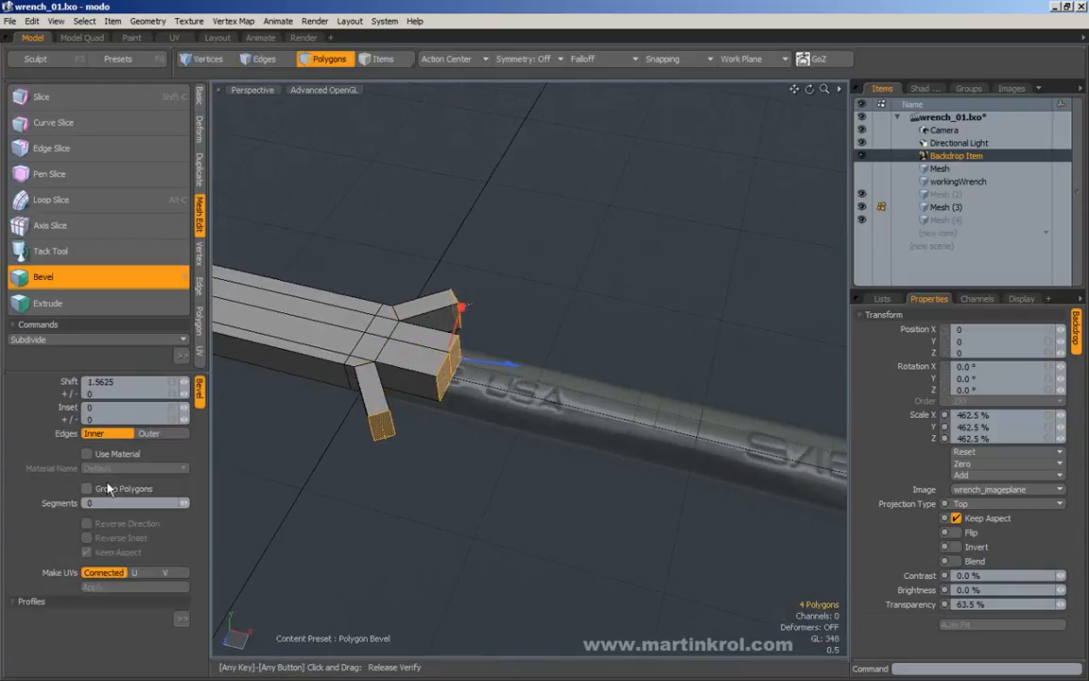
{"action": "mouse_move", "coordinate": [516, 367]}
{"action": "left_mouse_down", "text": "alt"}
{"action": "mouse_move", "coordinate": [507, 372]}
{"action": "mouse_move", "coordinate": [532, 374]}
{"action": "mouse_move", "coordinate": [503, 373]}
{"action": "left_mouse_up", "text": "alt"}
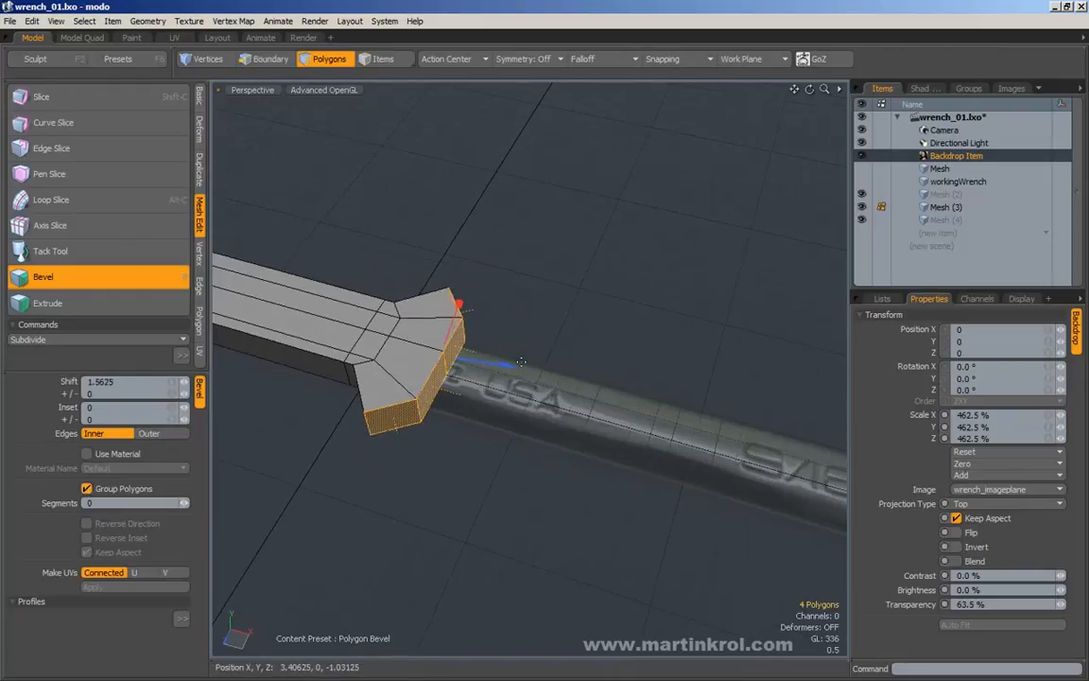
Undo the grouped bevel on the handle's end and clear the polygon selection
{"action": "key", "text": "ctrl+z"}
{"action": "key", "text": "ctrl+z"}
{"action": "key", "text": "ctrl+z"}
{"action": "key", "text": "ctrl+z"}
{"action": "key", "text": "ctrl+z"}
{"action": "left_click_drag", "start_coordinate": [414, 347], "coordinate": [435, 359], "text": "alt"}
{"action": "left_click", "coordinate": [540, 338]}
{"action": "left_click_drag", "start_coordinate": [563, 337], "coordinate": [423, 310], "text": "alt"}
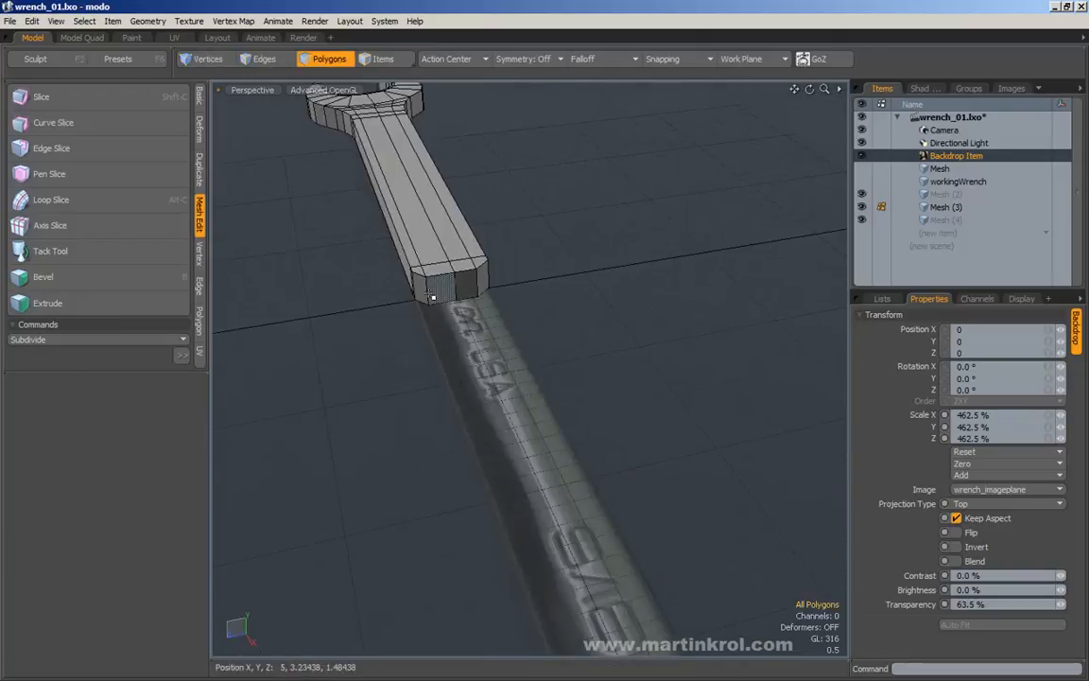
{"action": "left_click", "coordinate": [265, 63]}
{"action": "left_click_drag", "start_coordinate": [279, 260], "coordinate": [429, 426], "text": "ctrl+alt"}
{"action": "left_click", "coordinate": [533, 391]}
{"action": "key", "text": "w"}
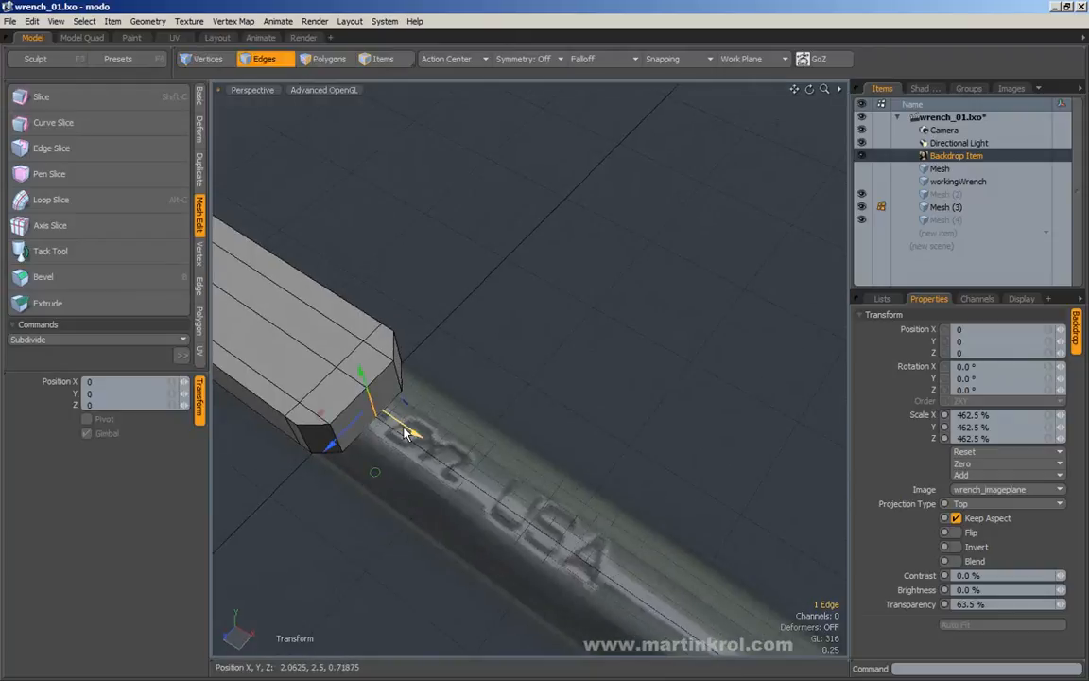
{"action": "key", "text": "Escape"}
{"action": "left_click_drag", "start_coordinate": [497, 380], "coordinate": [547, 429], "text": "ctrl+alt"}
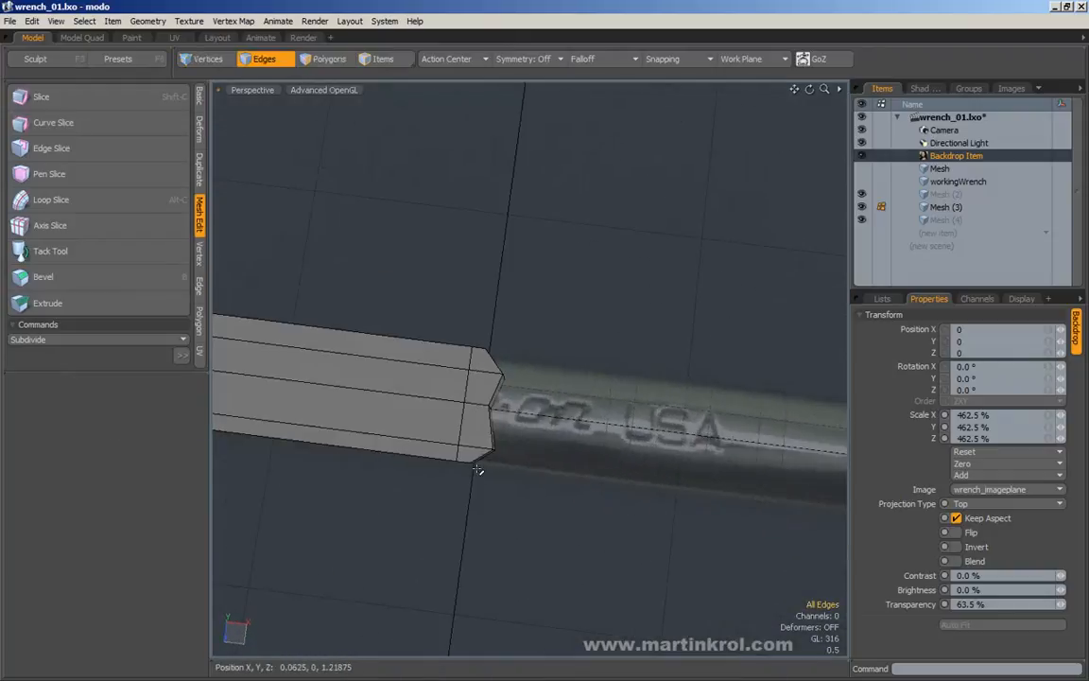
{"action": "left_click_drag", "start_coordinate": [492, 362], "coordinate": [445, 311], "text": "alt"}
Flatten the handle's four end polygons into one plane by scaling them to 0% along X
{"action": "left_click", "coordinate": [333, 61]}
{"action": "left_click_drag", "start_coordinate": [511, 284], "coordinate": [451, 414], "text": "alt"}
{"action": "left_click_drag", "start_coordinate": [510, 388], "coordinate": [543, 447], "text": "alt"}
{"action": "key", "text": "e"}
{"action": "key", "text": "r"}
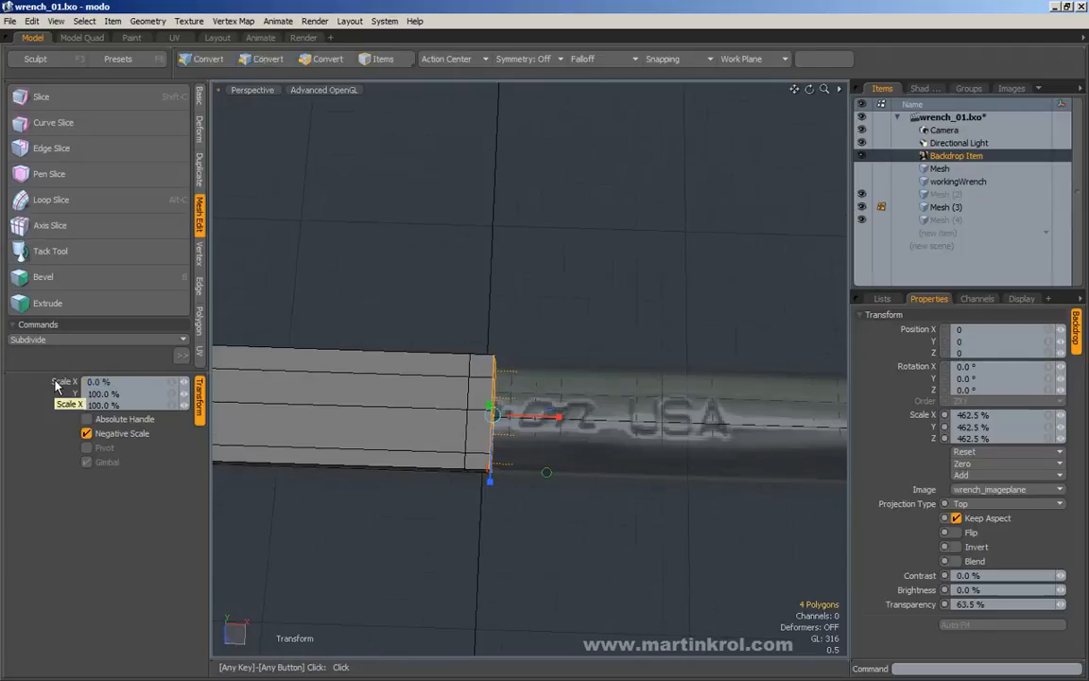
{"action": "left_click_drag", "start_coordinate": [403, 368], "coordinate": [473, 276], "text": "alt"}
{"action": "mouse_move", "coordinate": [504, 391]}
{"action": "left_mouse_down"}
{"action": "mouse_move", "coordinate": [457, 446]}
{"action": "mouse_move", "coordinate": [433, 399]}
{"action": "left_mouse_up"}
Bevel the flattened end polygons with a shift of 14.28 to extend the handle toward the ring, and clear the selection
{"action": "scroll", "coordinate": [433, 399], "scroll_direction": "down", "scroll_amount": 4, "text": "alt"}
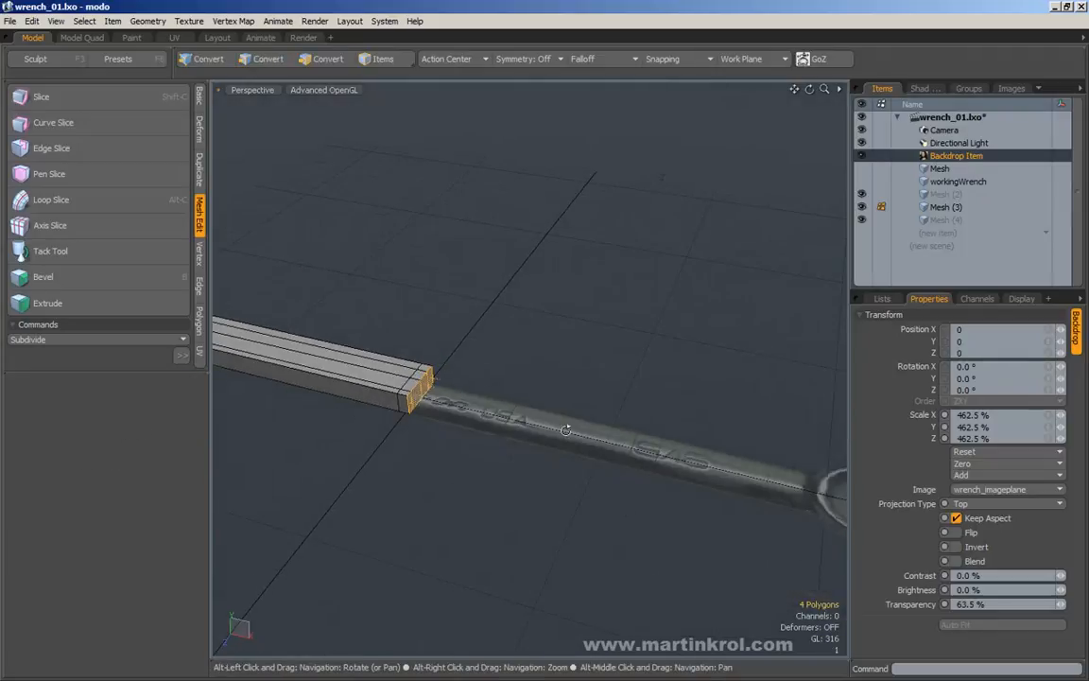
{"action": "scroll", "coordinate": [431, 397], "scroll_direction": "down", "scroll_amount": 2, "text": "alt"}
{"action": "key", "text": "b"}
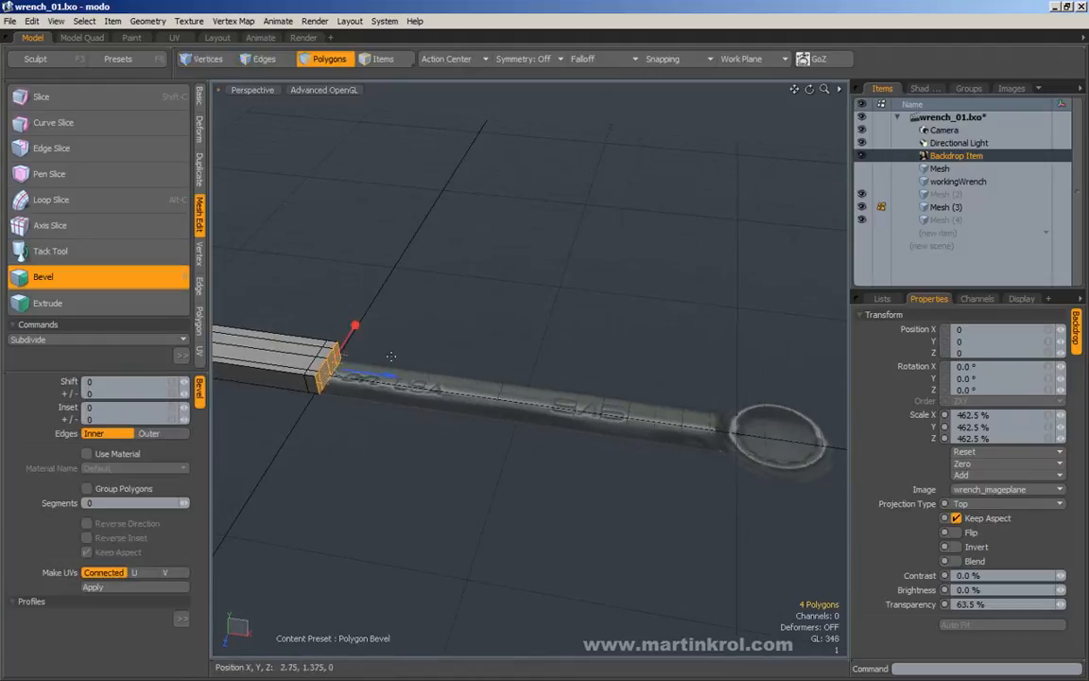
{"action": "left_click_drag", "start_coordinate": [357, 380], "coordinate": [661, 416]}
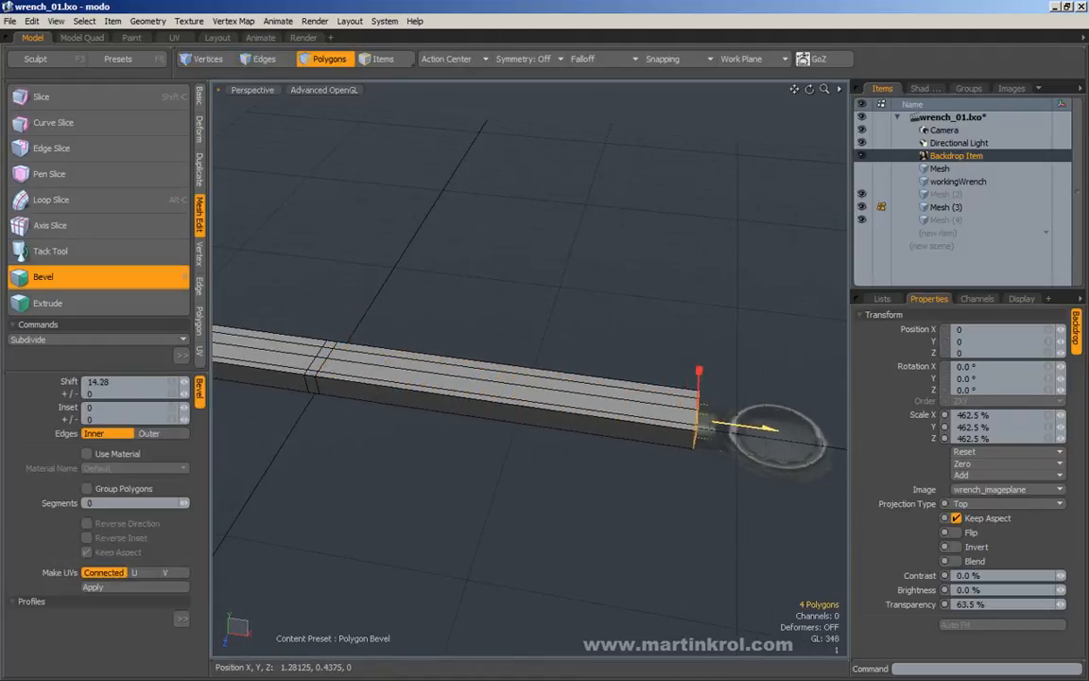
{"action": "middle_click_drag", "start_coordinate": [756, 433], "coordinate": [674, 432], "text": "alt"}
{"action": "left_click_drag", "start_coordinate": [673, 432], "coordinate": [576, 387], "text": "alt"}
{"action": "key", "text": "space"}
{"action": "left_click", "coordinate": [600, 349]}
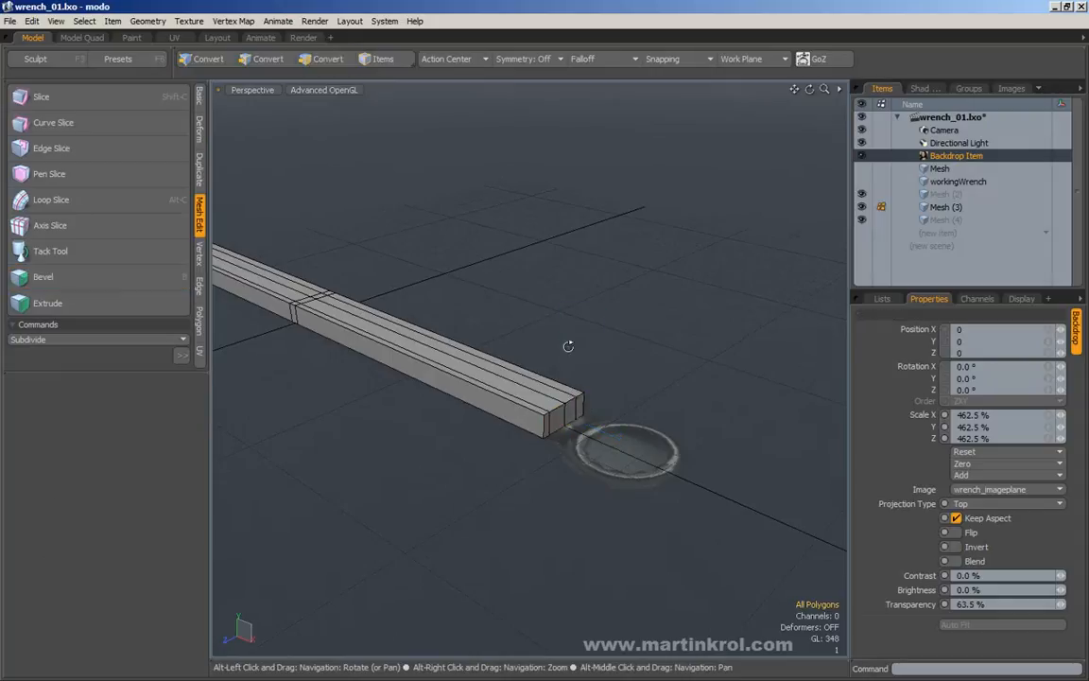
Examine the extended handle and how its end sits next to the ring in the reference image
{"action": "left_click_drag", "start_coordinate": [510, 364], "coordinate": [596, 377], "text": "alt"}
{"action": "scroll", "coordinate": [556, 382], "scroll_direction": "down", "scroll_amount": 2, "text": "alt"}
{"action": "middle_click_drag", "start_coordinate": [556, 401], "coordinate": [569, 409], "text": "alt"}
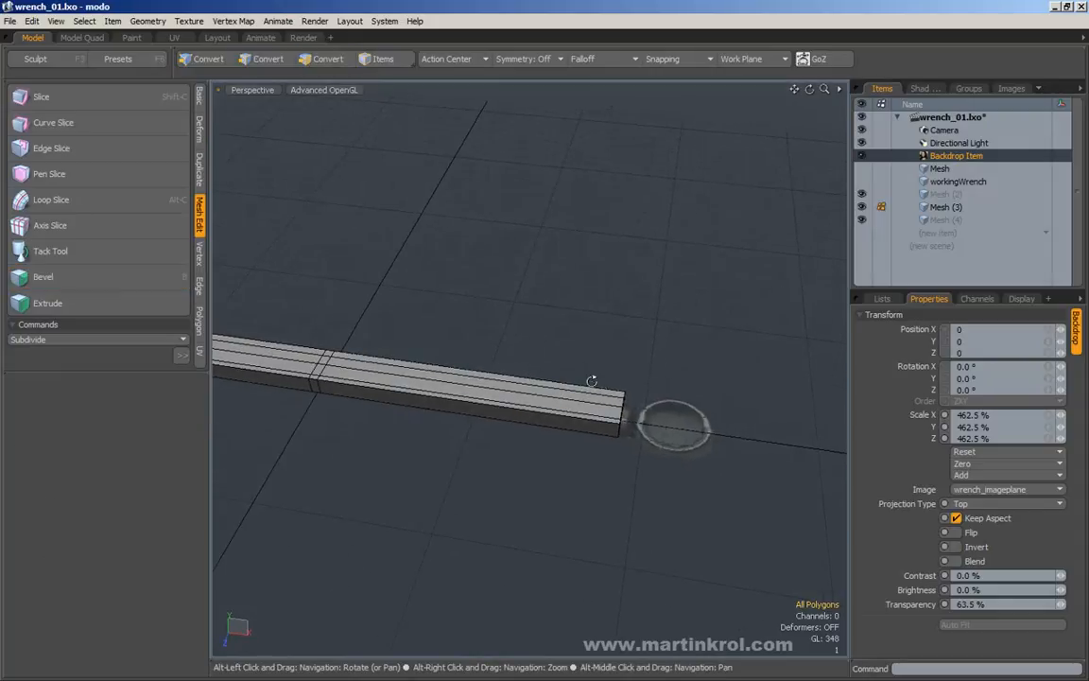
{"action": "left_click_drag", "start_coordinate": [608, 395], "coordinate": [559, 357], "text": "alt"}
{"action": "left_click_drag", "start_coordinate": [612, 330], "coordinate": [541, 352], "text": "alt"}
{"action": "left_click_drag", "start_coordinate": [554, 437], "coordinate": [651, 413], "text": "alt"}
{"action": "middle_click_drag", "start_coordinate": [651, 413], "coordinate": [560, 402], "text": "alt"}
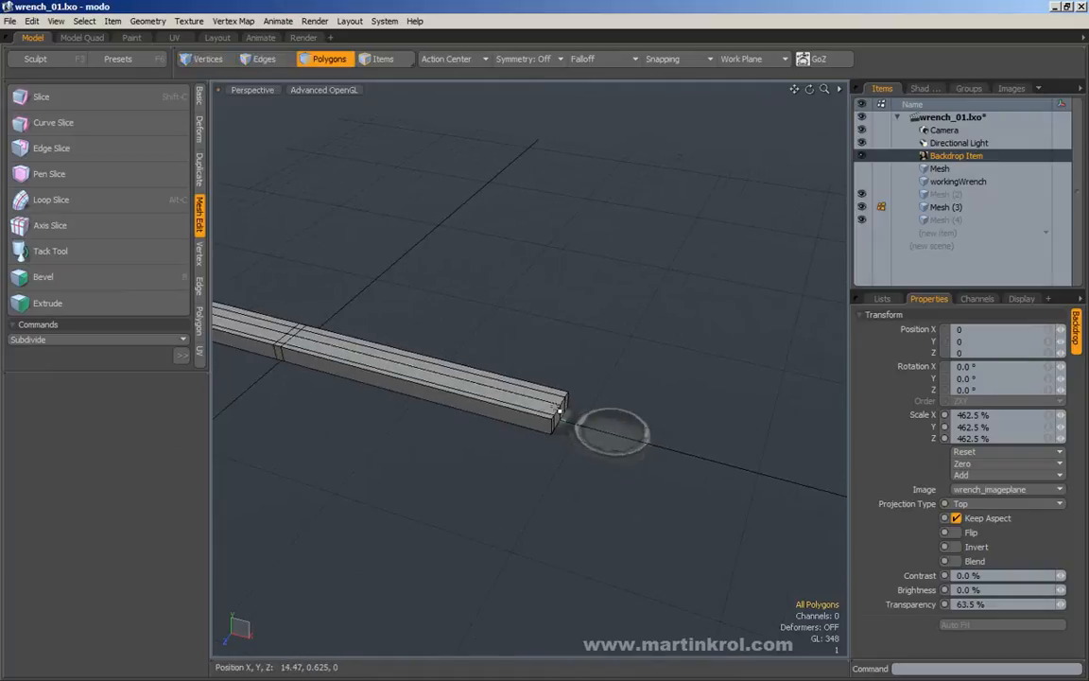
{"action": "left_click_drag", "start_coordinate": [579, 410], "coordinate": [579, 389], "text": "alt"}
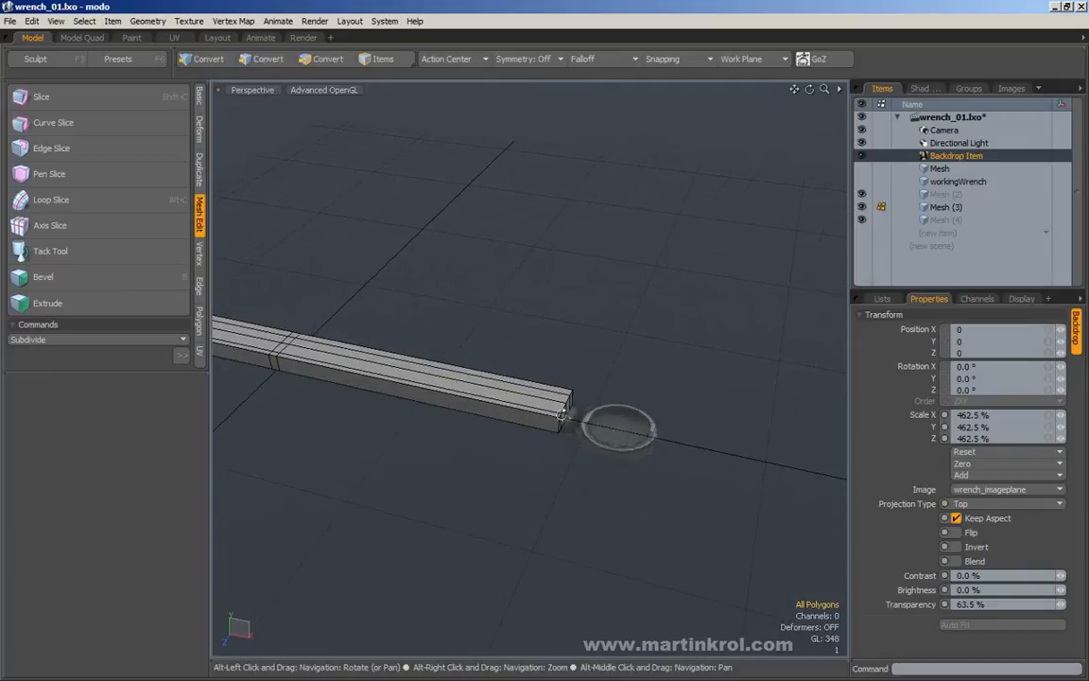
Delete the four polygons capping the end of the extended handle
{"action": "scroll", "coordinate": [579, 388], "scroll_direction": "up", "scroll_amount": 1, "text": "alt"}
{"action": "middle_click_drag", "start_coordinate": [579, 389], "coordinate": [534, 385], "text": "alt"}
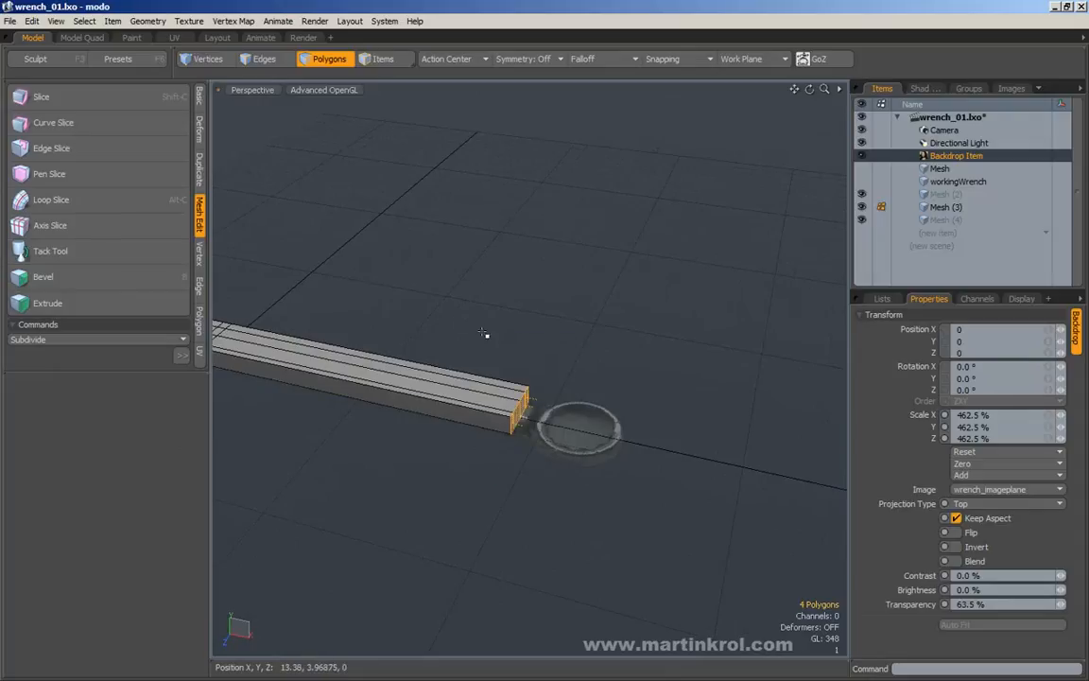
{"action": "middle_click_drag", "start_coordinate": [639, 416], "coordinate": [542, 420], "text": "alt"}
{"action": "left_click_drag", "start_coordinate": [542, 421], "coordinate": [463, 404], "text": "alt"}
{"action": "scroll", "coordinate": [462, 404], "scroll_direction": "up", "scroll_amount": 3, "text": "alt"}
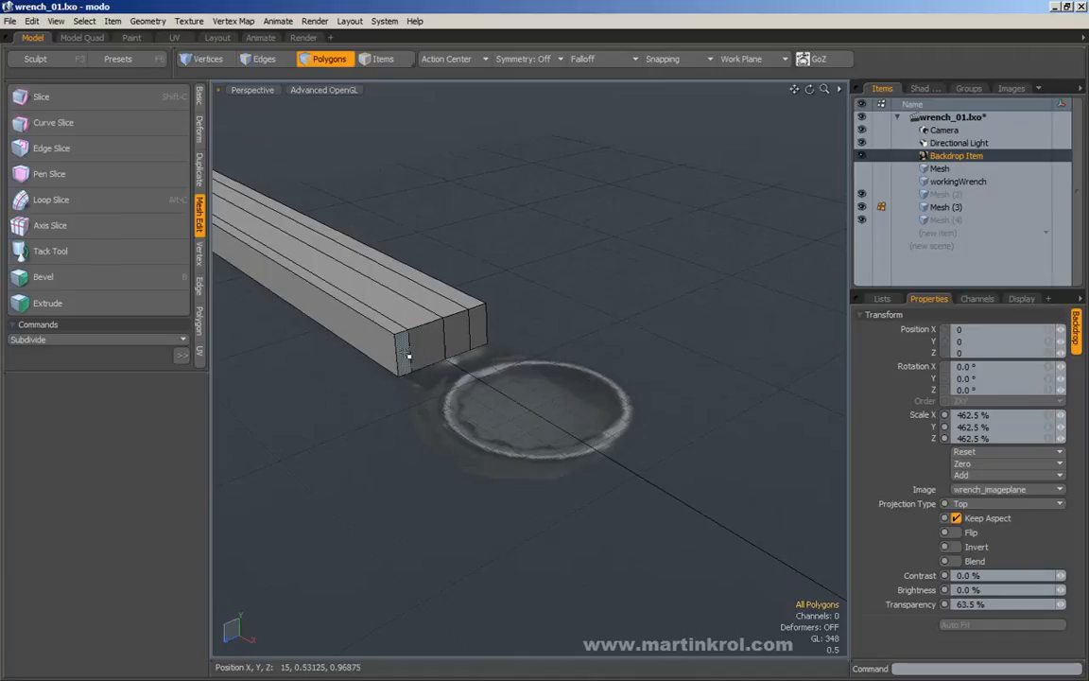
{"action": "key", "text": "Delete"}
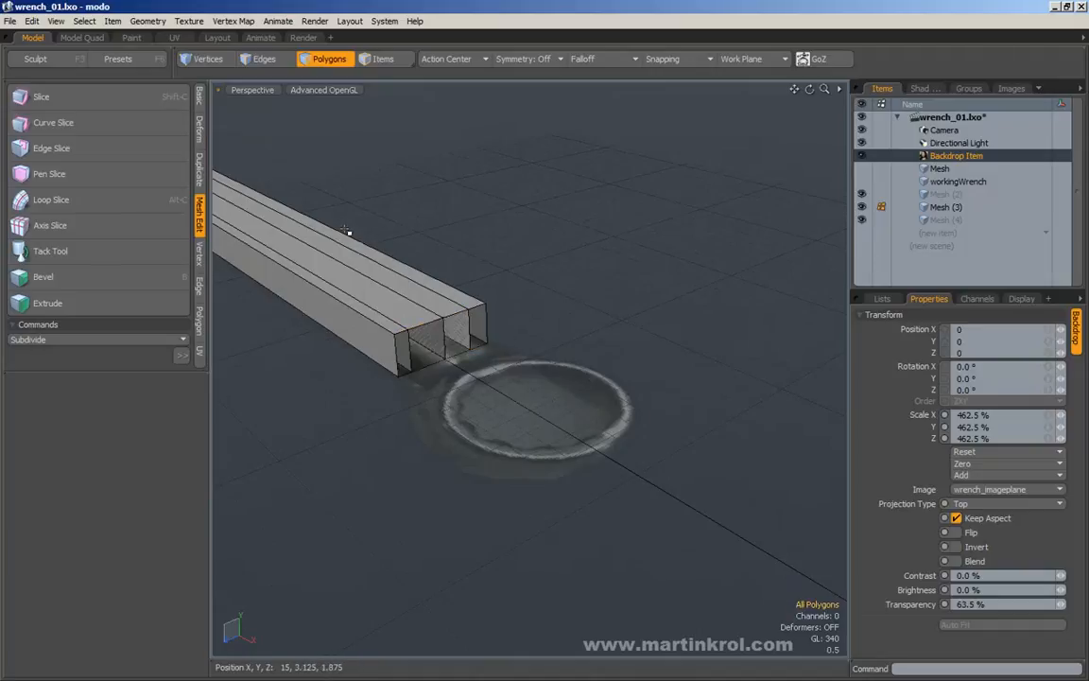
Undo the deletion of the cap polygons and the bevel that extended the handle
{"action": "key", "text": "ctrl+z"}
{"action": "key", "text": "ctrl+z"}
{"action": "key", "text": "ctrl+z"}
{"action": "key", "text": "ctrl+z"}
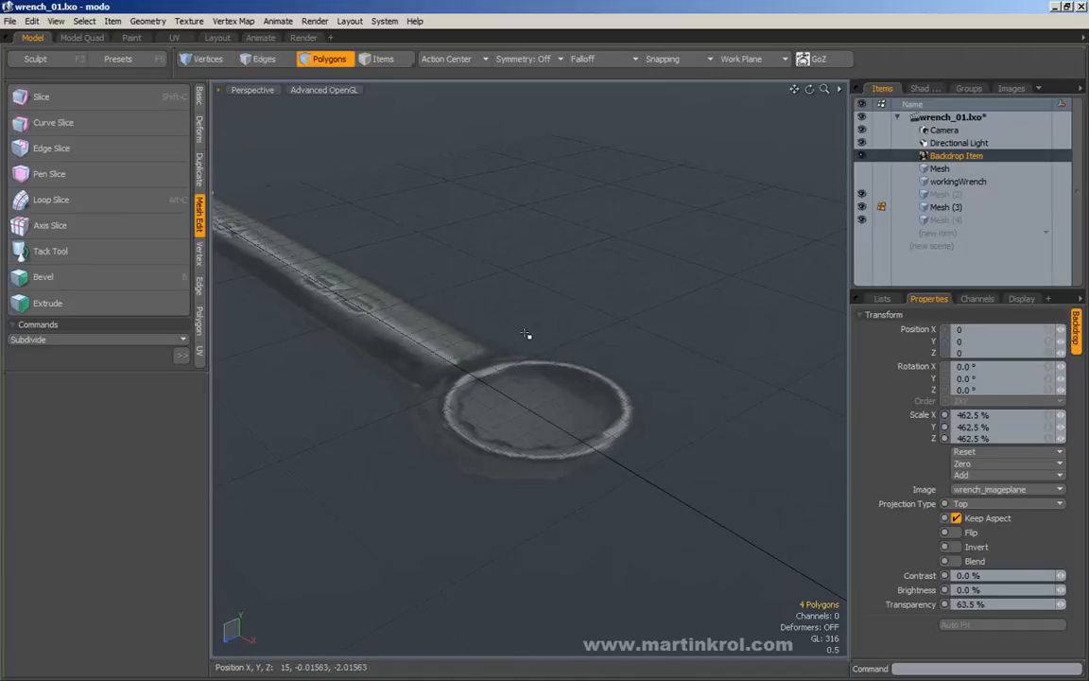
Bevel the four end polygons of the handle along its length until they reach the ring in the reference image
{"action": "scroll", "coordinate": [529, 333], "scroll_direction": "down", "scroll_amount": 4}
{"action": "left_click_drag", "start_coordinate": [363, 305], "coordinate": [503, 358], "text": "alt"}
{"action": "key", "text": "3"}
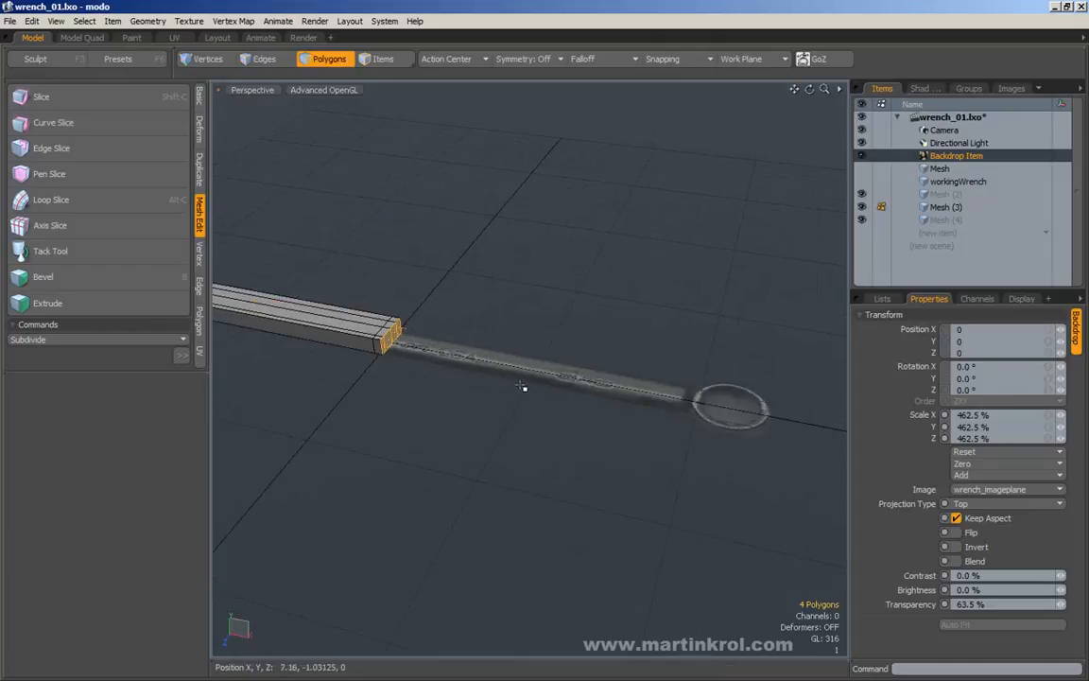
{"action": "key", "text": "b"}
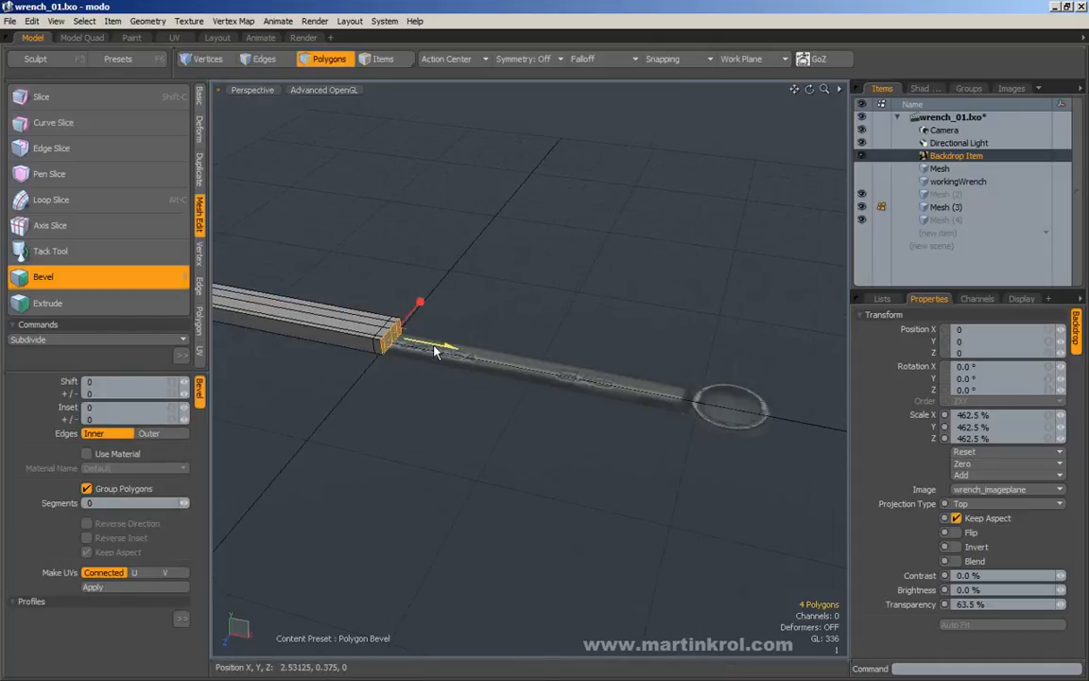
{"action": "left_click_drag", "start_coordinate": [434, 352], "coordinate": [708, 400]}
Drop the Bevel tool and delete the four polygons capping the handle's end beside the ring
{"action": "left_click_drag", "start_coordinate": [803, 448], "coordinate": [560, 405], "text": "alt"}
{"action": "scroll", "coordinate": [564, 399], "scroll_direction": "up", "scroll_amount": 4}
{"action": "key", "text": "q"}
{"action": "key", "text": "Delete"}
{"action": "mouse_move", "coordinate": [505, 361]}
{"action": "left_mouse_down", "text": "alt"}
{"action": "mouse_move", "coordinate": [520, 368]}
{"action": "mouse_move", "coordinate": [492, 359]}
{"action": "left_mouse_up", "text": "alt"}
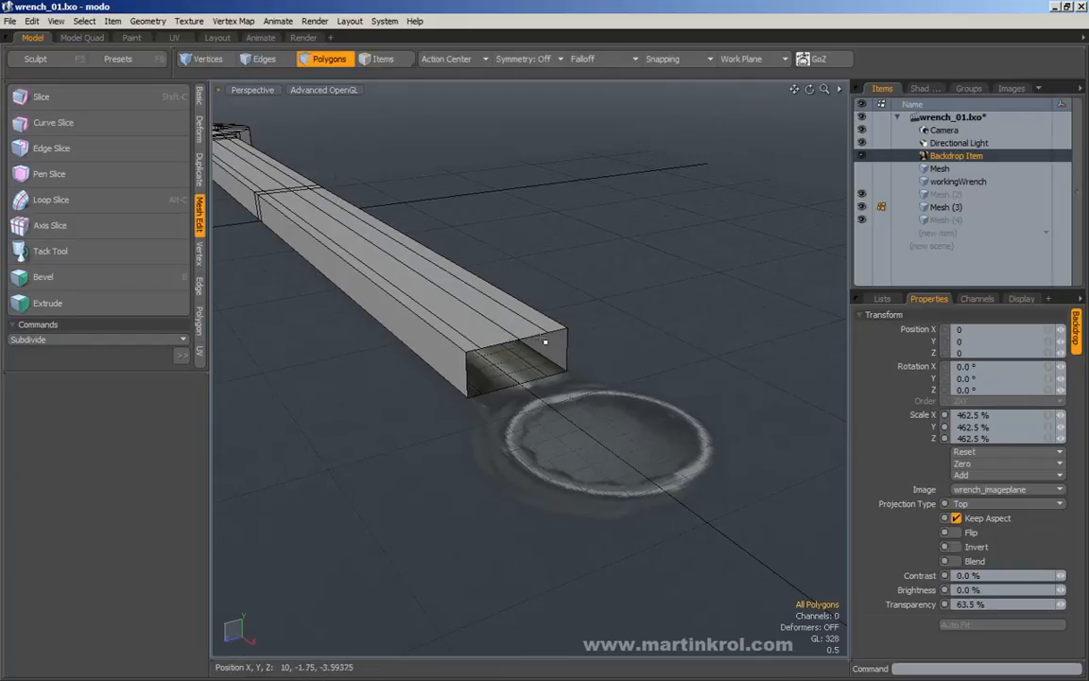
Switch the viewport to the Top view, showing the open end of the handle and the ring
{"action": "left_click_drag", "start_coordinate": [598, 337], "coordinate": [604, 333], "text": "alt"}
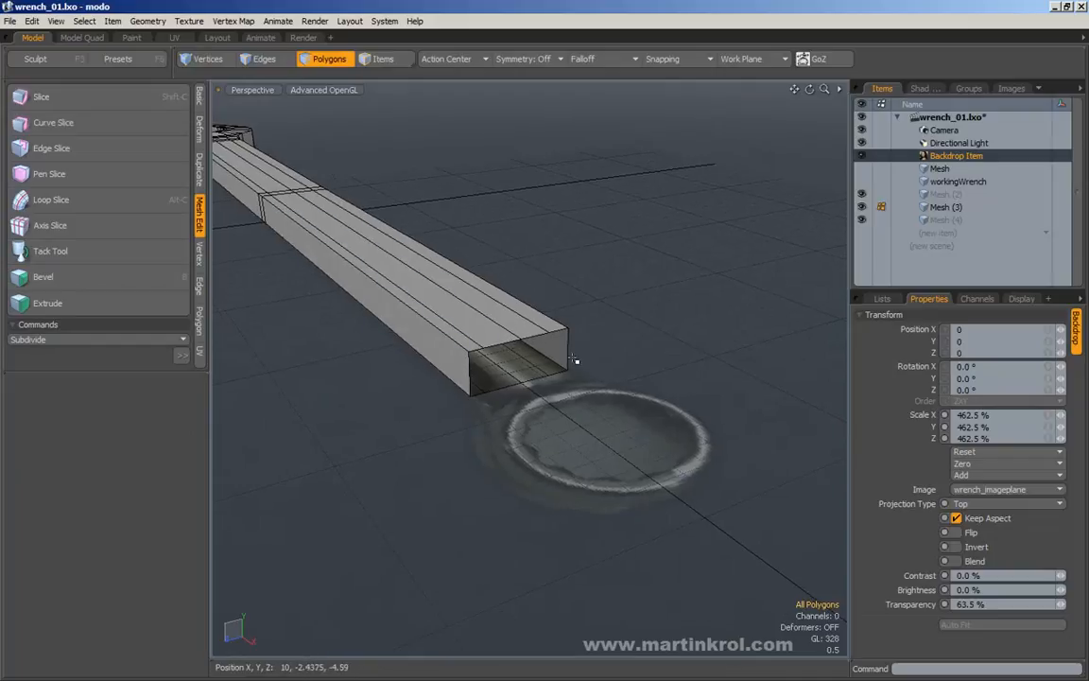
{"action": "left_click_drag", "start_coordinate": [567, 350], "coordinate": [559, 354], "text": "alt"}
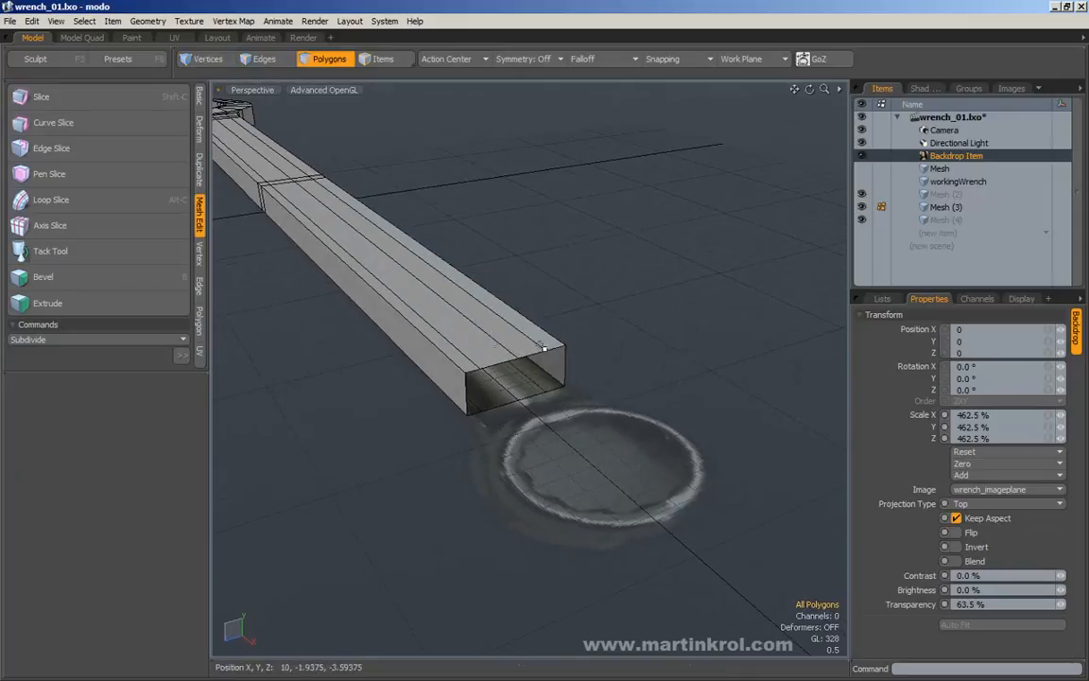
{"action": "left_click_drag", "start_coordinate": [578, 367], "coordinate": [550, 417], "text": "alt"}
{"action": "scroll", "coordinate": [549, 417], "scroll_direction": "down", "scroll_amount": 5}
{"action": "left_click_drag", "start_coordinate": [448, 433], "coordinate": [658, 435], "text": "alt"}
{"action": "scroll", "coordinate": [558, 414], "scroll_direction": "up", "scroll_amount": 3}
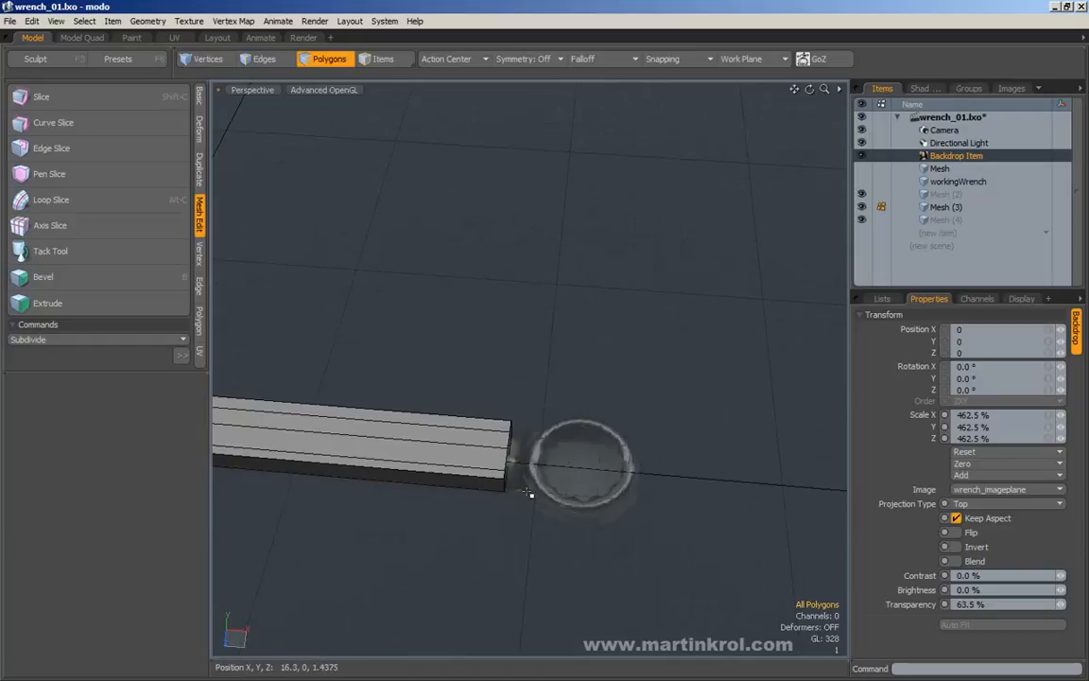
{"action": "key", "text": "KP_1"}
{"action": "scroll", "coordinate": [644, 458], "scroll_direction": "down", "scroll_amount": 2}
{"action": "left_click", "coordinate": [248, 91]}
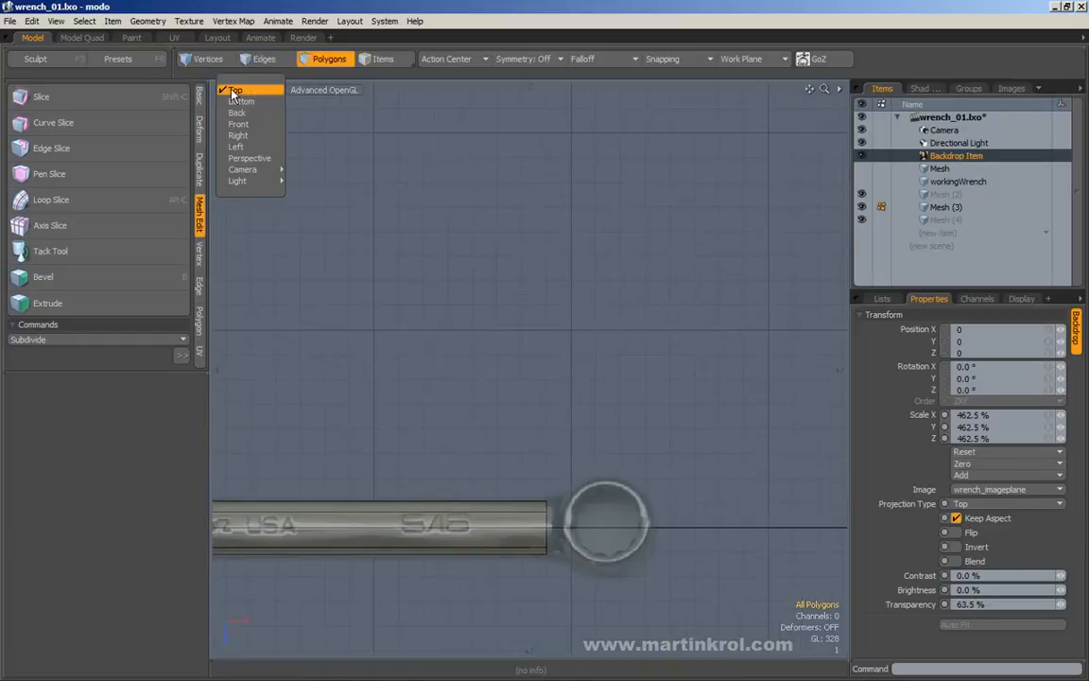
{"action": "left_click", "coordinate": [232, 91]}
{"action": "left_click_drag", "start_coordinate": [559, 300], "coordinate": [481, 246], "text": "alt"}
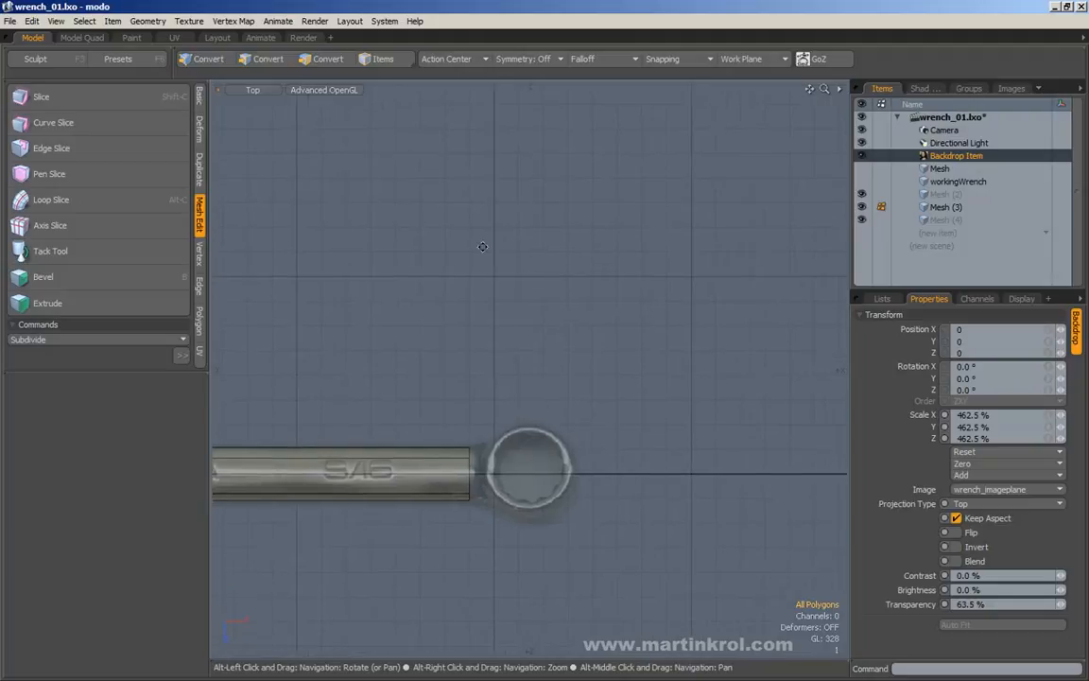
Draw a flat 16-sided cylinder on the Y axis over the ring, with radii of about 2.31 by 2.34
{"action": "left_click", "coordinate": [198, 97]}
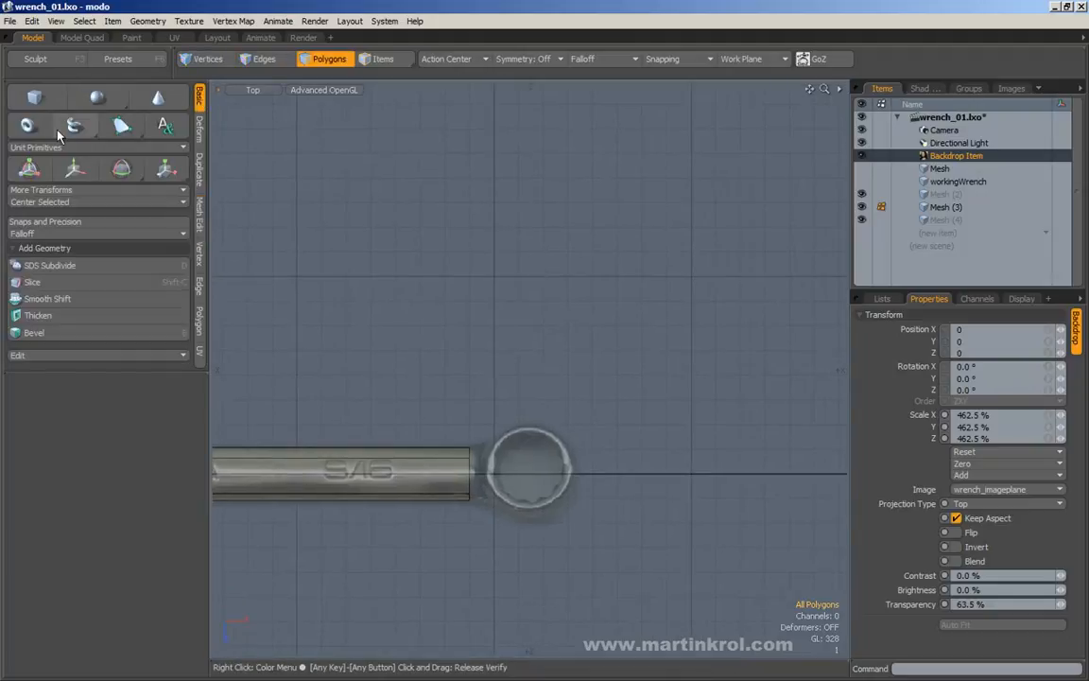
{"action": "left_click", "coordinate": [143, 20]}
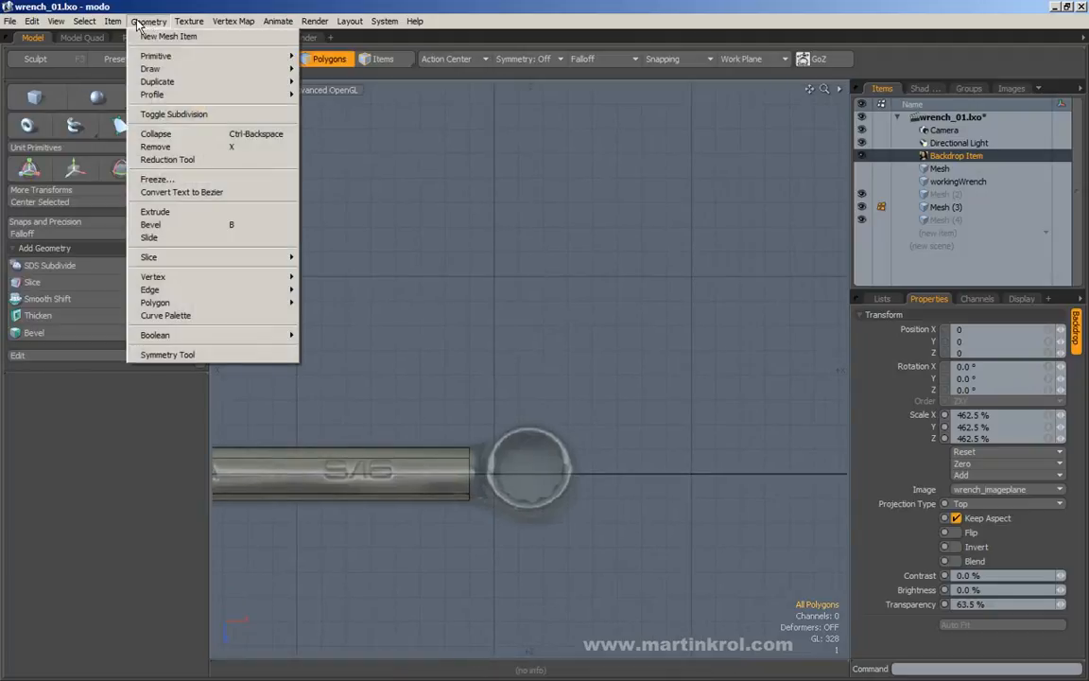
{"action": "mouse_move", "coordinate": [143, 57]}
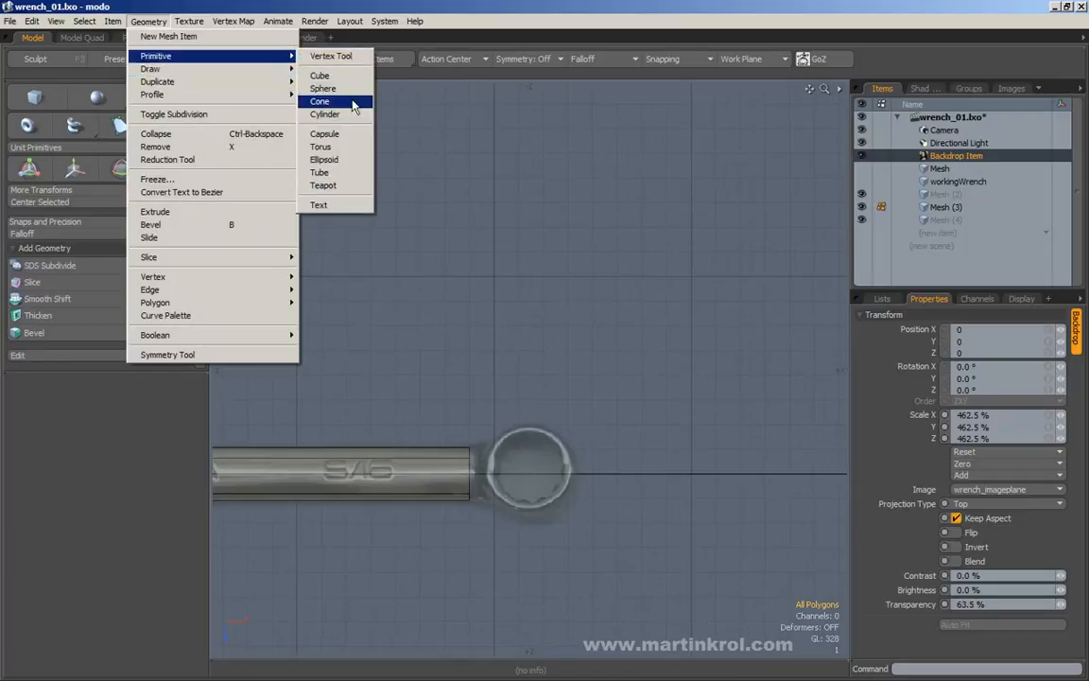
{"action": "left_click", "coordinate": [346, 117]}
{"action": "scroll", "coordinate": [602, 416], "scroll_direction": "up", "scroll_amount": 3}
{"action": "left_click_drag", "start_coordinate": [602, 431], "coordinate": [559, 361], "text": "alt"}
{"action": "left_click_drag", "start_coordinate": [412, 347], "coordinate": [468, 411]}
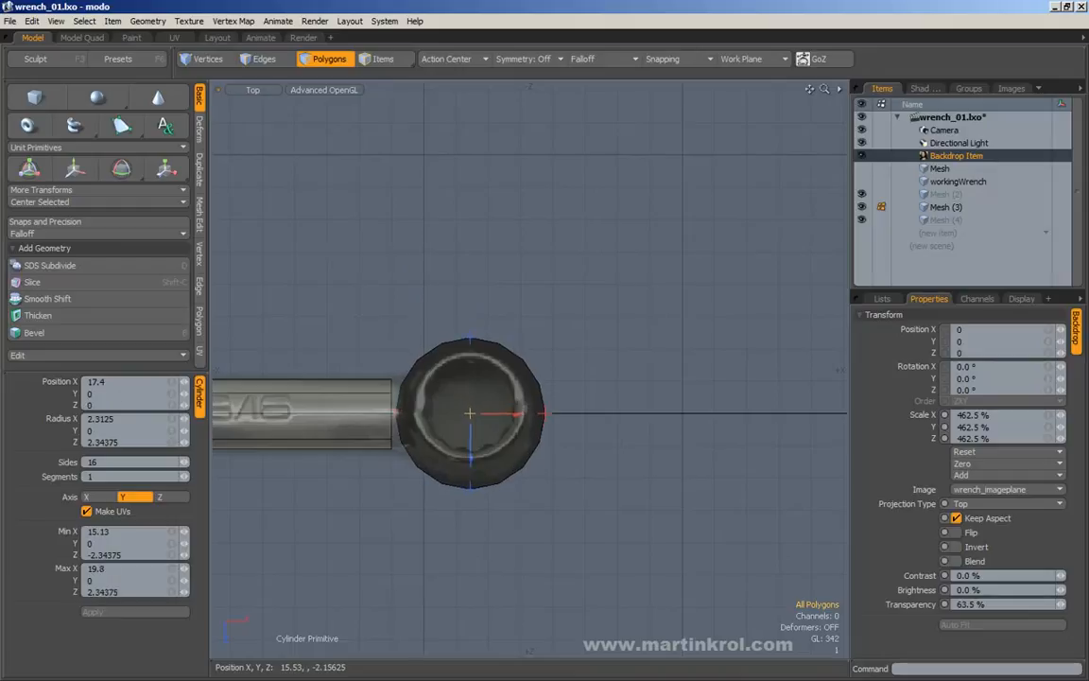
Shrink the cylinder to radii of about 1.97 in X and 2.03 in Z to fit the ring's outline
{"action": "left_click_drag", "start_coordinate": [470, 338], "coordinate": [470, 348]}
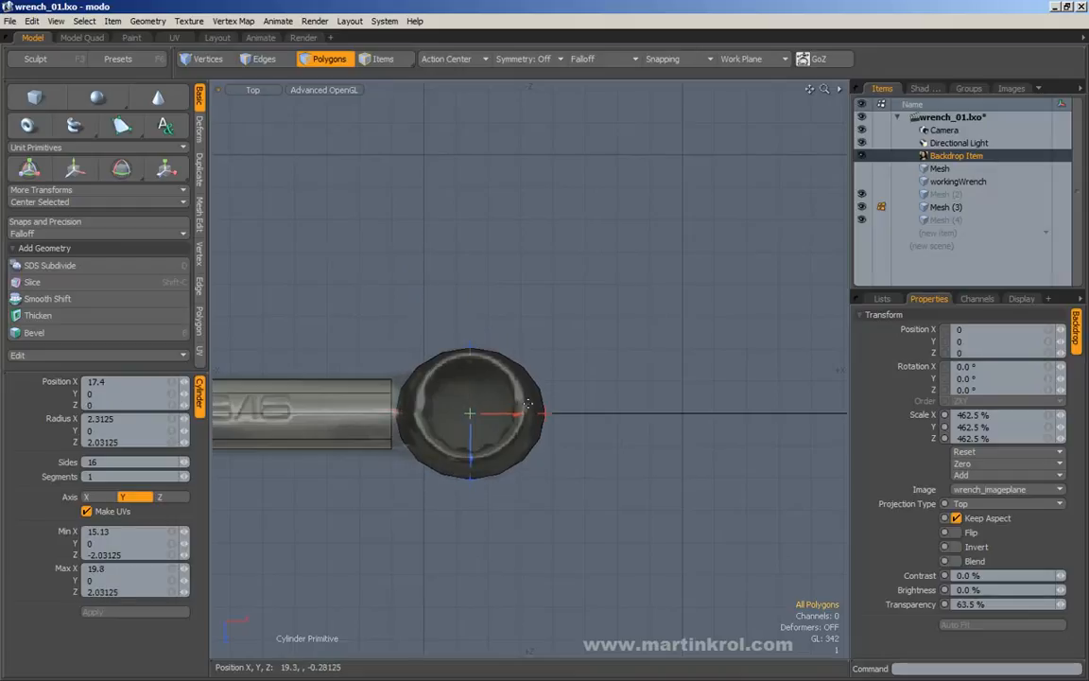
{"action": "left_click_drag", "start_coordinate": [548, 420], "coordinate": [537, 420]}
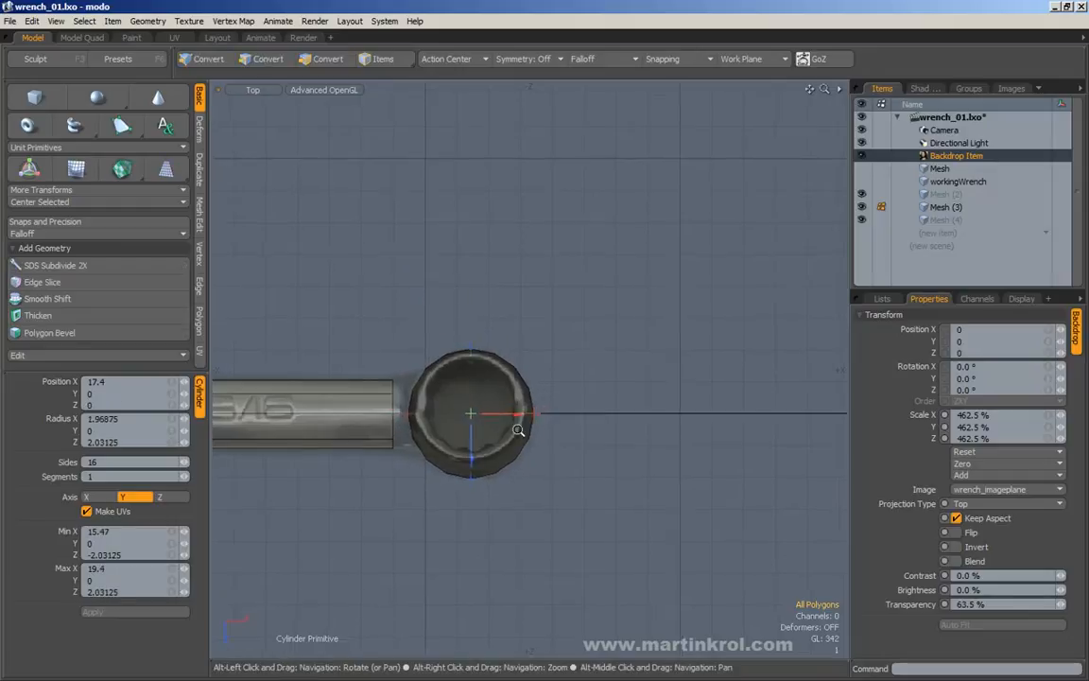
{"action": "right_click_drag", "start_coordinate": [607, 359], "coordinate": [541, 367], "text": "alt"}
{"action": "middle_click_drag", "start_coordinate": [541, 368], "coordinate": [650, 280], "text": "alt"}
{"action": "key", "text": "space"}
Examine the gap between the handle's open end and the new disc against the reference image
{"action": "right_click_drag", "start_coordinate": [580, 237], "coordinate": [630, 253], "text": "alt"}
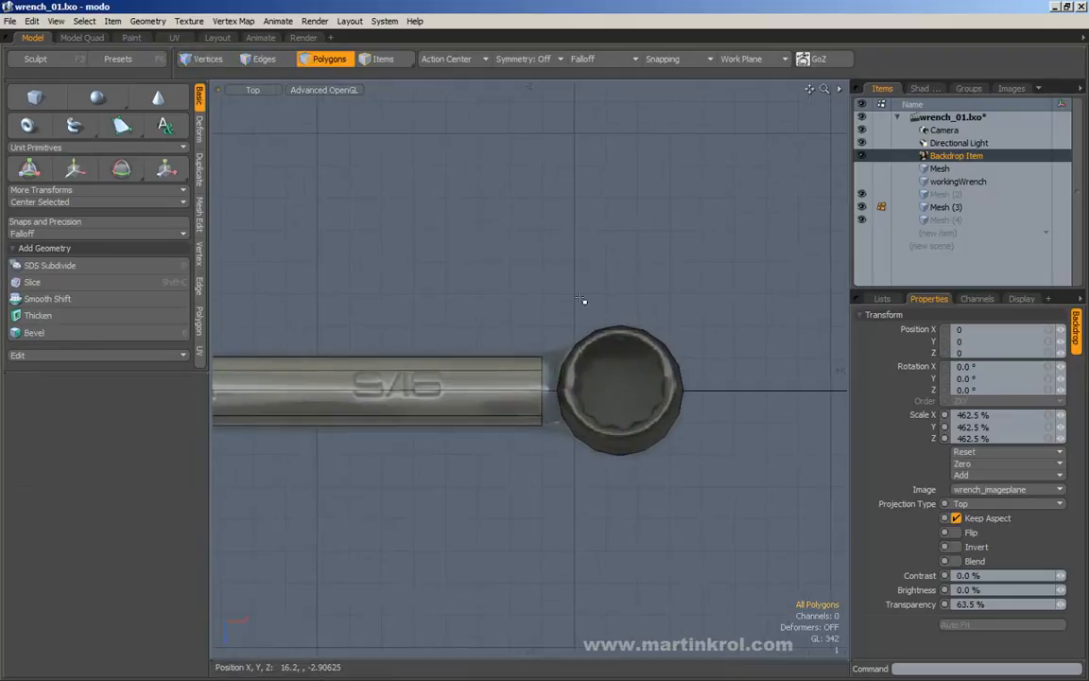
{"action": "middle_click_drag", "start_coordinate": [554, 275], "coordinate": [520, 217], "text": "alt"}
{"action": "right_click_drag", "start_coordinate": [503, 251], "coordinate": [522, 376], "text": "alt"}
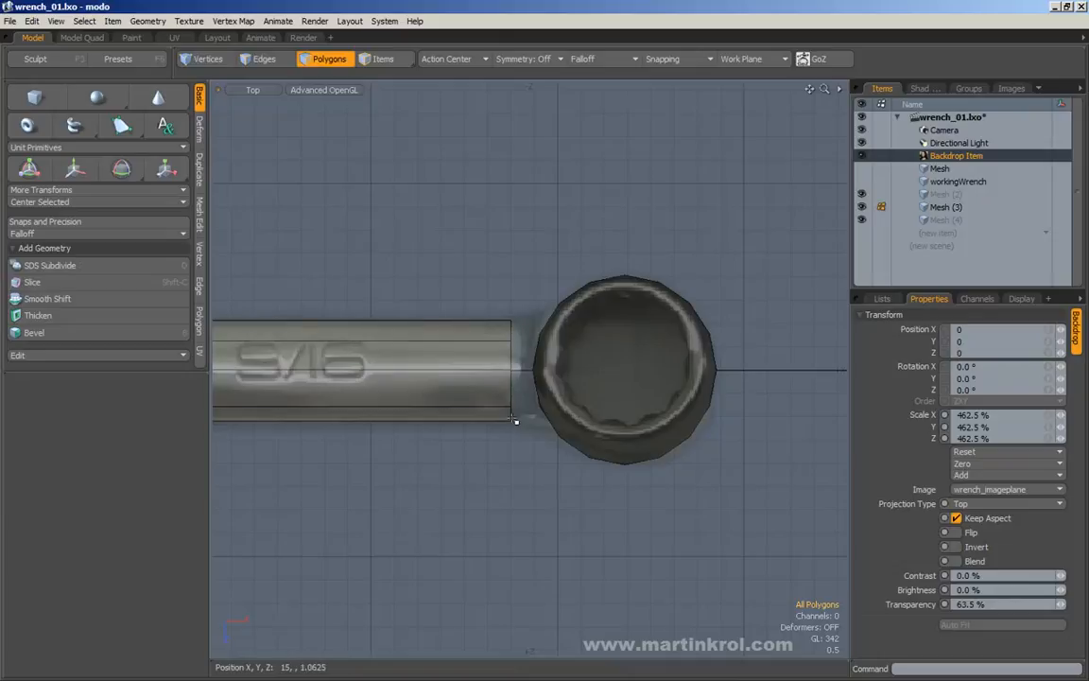
{"action": "right_click_drag", "start_coordinate": [511, 416], "coordinate": [562, 430], "text": "alt"}
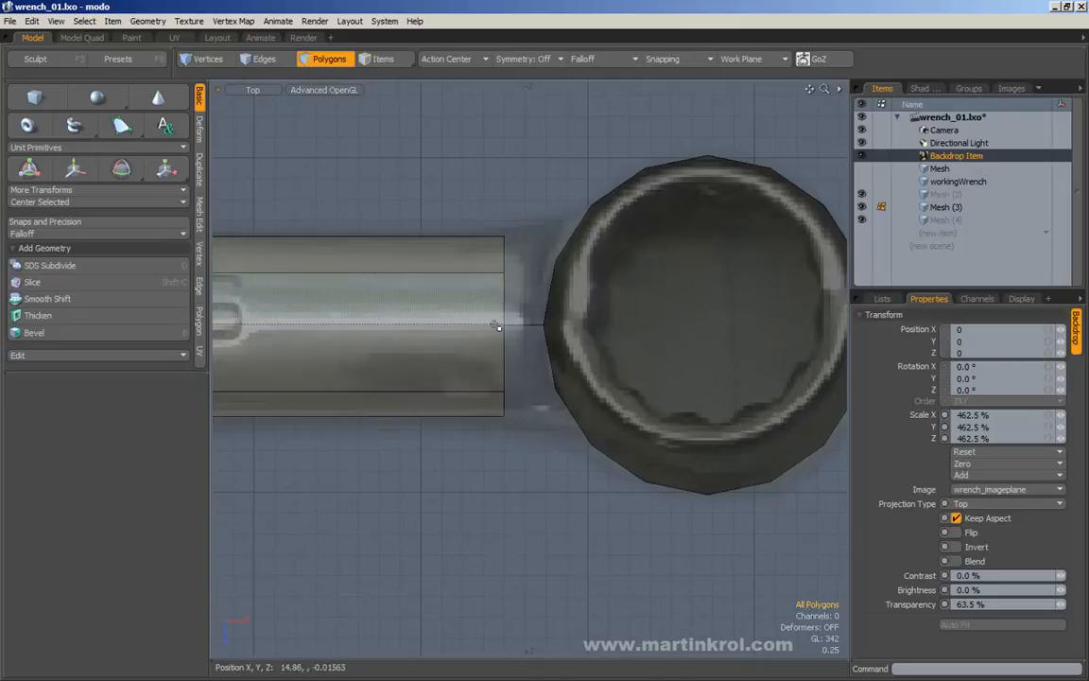
{"action": "scroll", "coordinate": [488, 325], "scroll_direction": "down", "scroll_amount": 6}
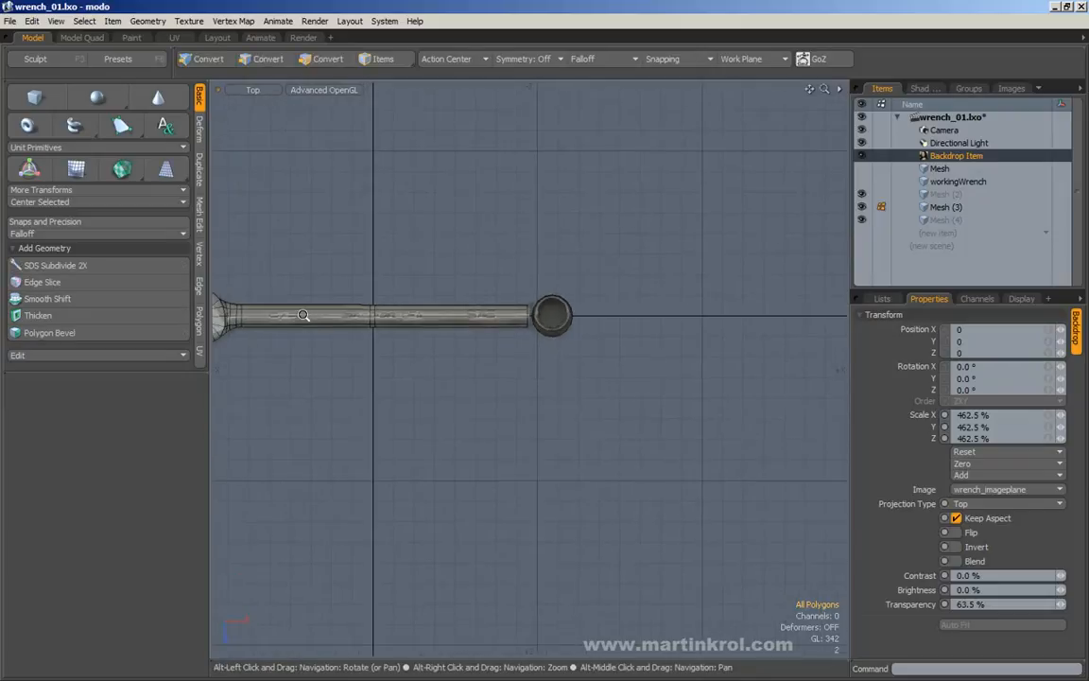
{"action": "scroll", "coordinate": [452, 280], "scroll_direction": "up", "scroll_amount": 8}
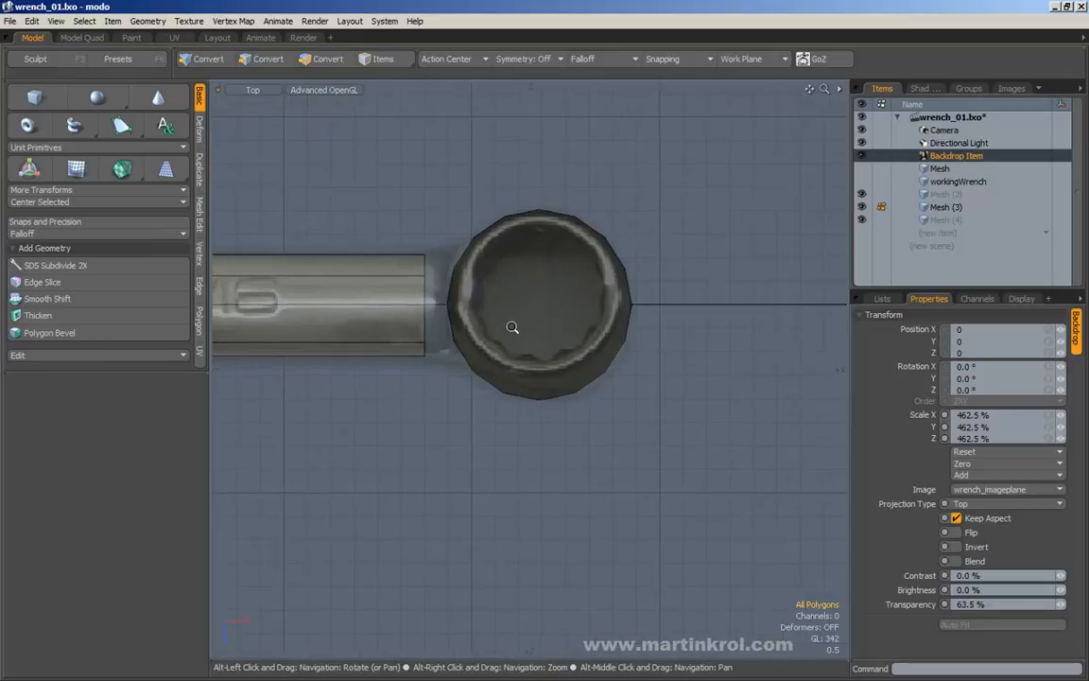
{"action": "scroll", "coordinate": [425, 320], "scroll_direction": "up", "scroll_amount": 3}
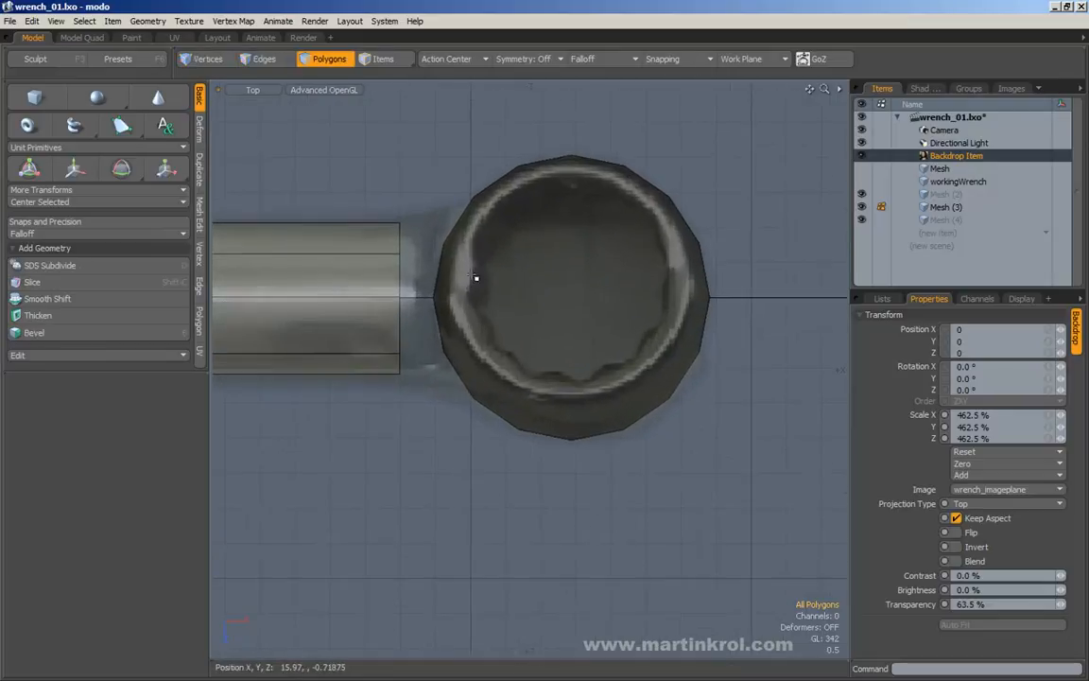
{"action": "left_click", "coordinate": [380, 58]}
{"action": "left_click", "coordinate": [346, 59]}
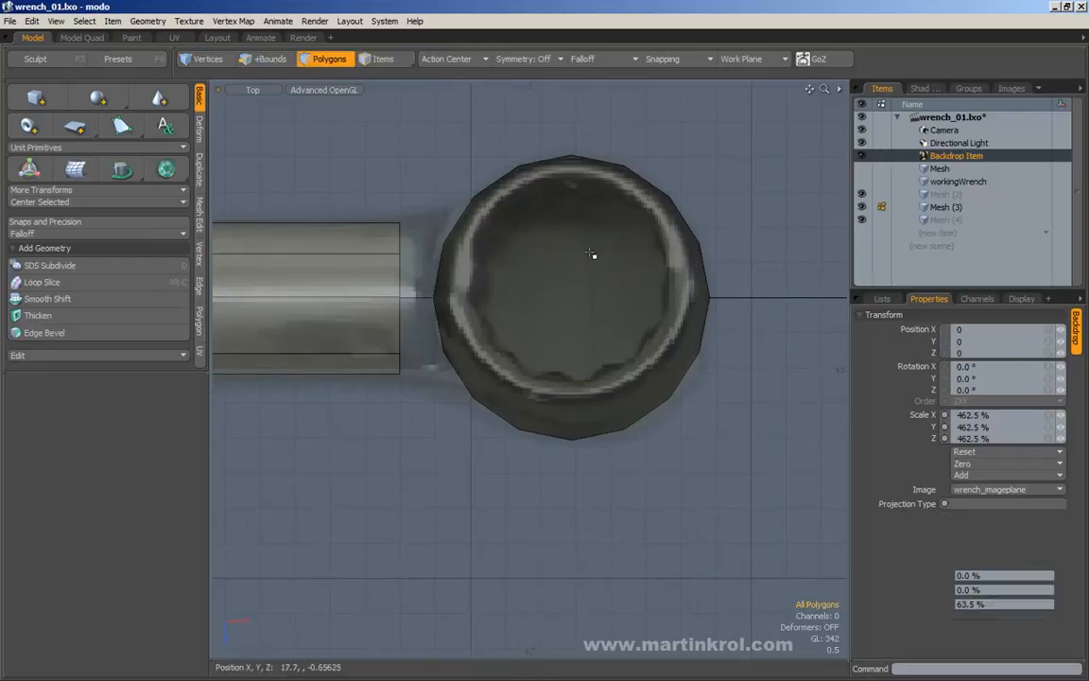
{"action": "left_click", "coordinate": [940, 210]}
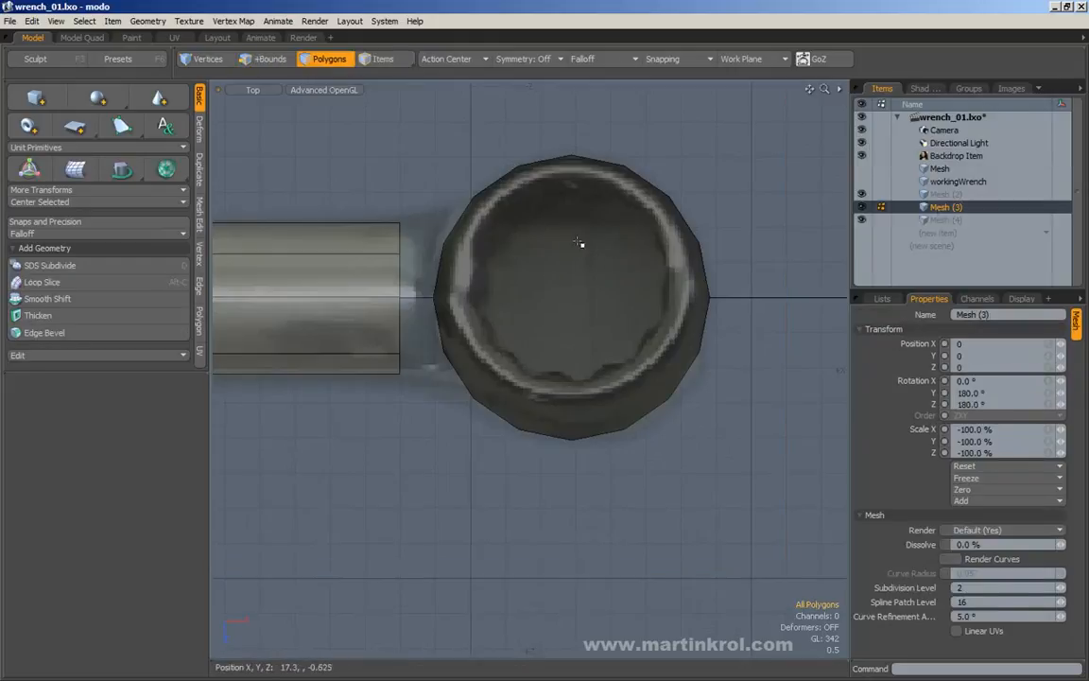
{"action": "key", "text": "ctrl+z"}
{"action": "scroll", "coordinate": [742, 175], "scroll_direction": "down", "scroll_amount": 2}
{"action": "right_click_drag", "start_coordinate": [758, 156], "coordinate": [590, 306]}
{"action": "left_click_drag", "start_coordinate": [618, 283], "coordinate": [564, 349], "text": "alt"}
{"action": "key", "text": "Escape"}
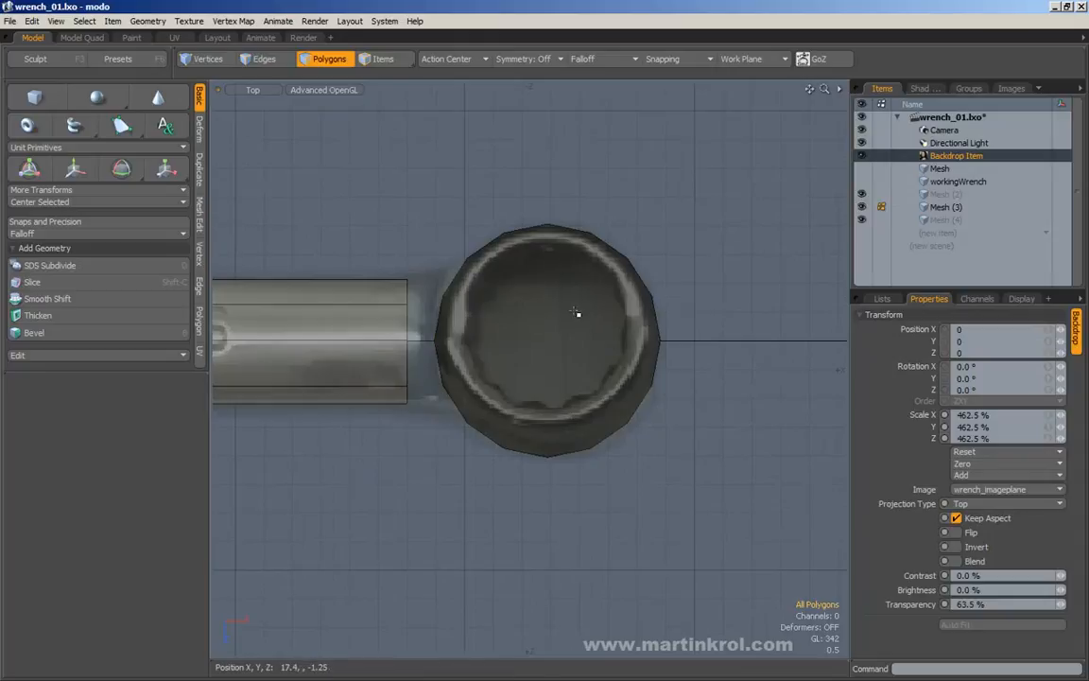
Check the mesh items in the scene and make Mesh (3) the active item
{"action": "left_click", "coordinate": [933, 171]}
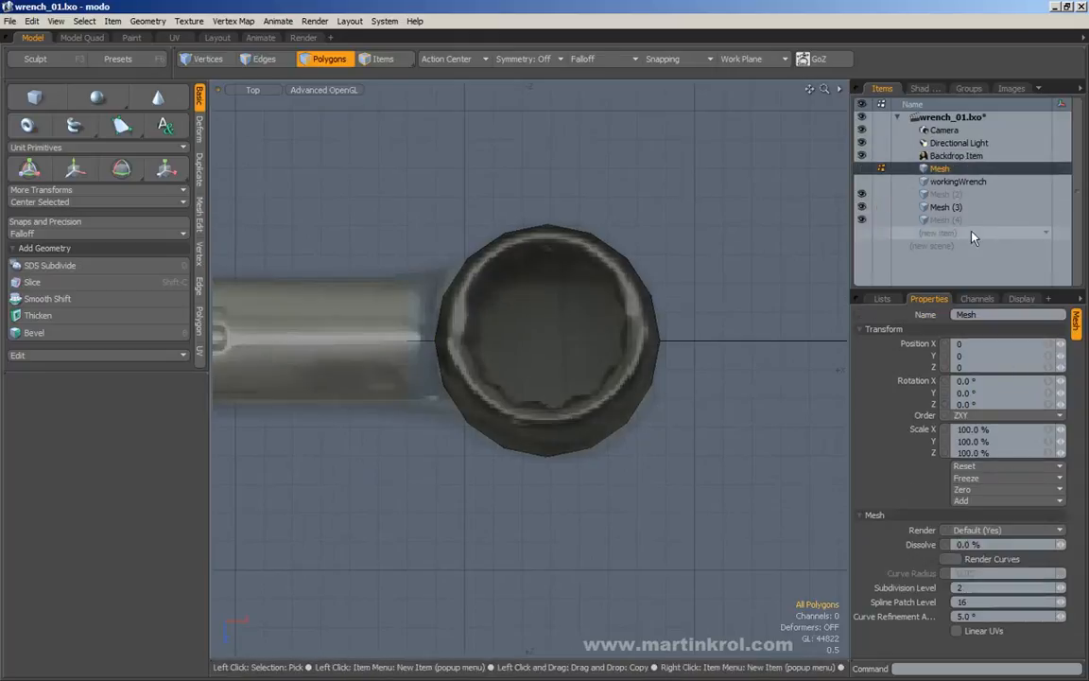
{"action": "left_click", "coordinate": [965, 208]}
{"action": "left_click", "coordinate": [959, 181]}
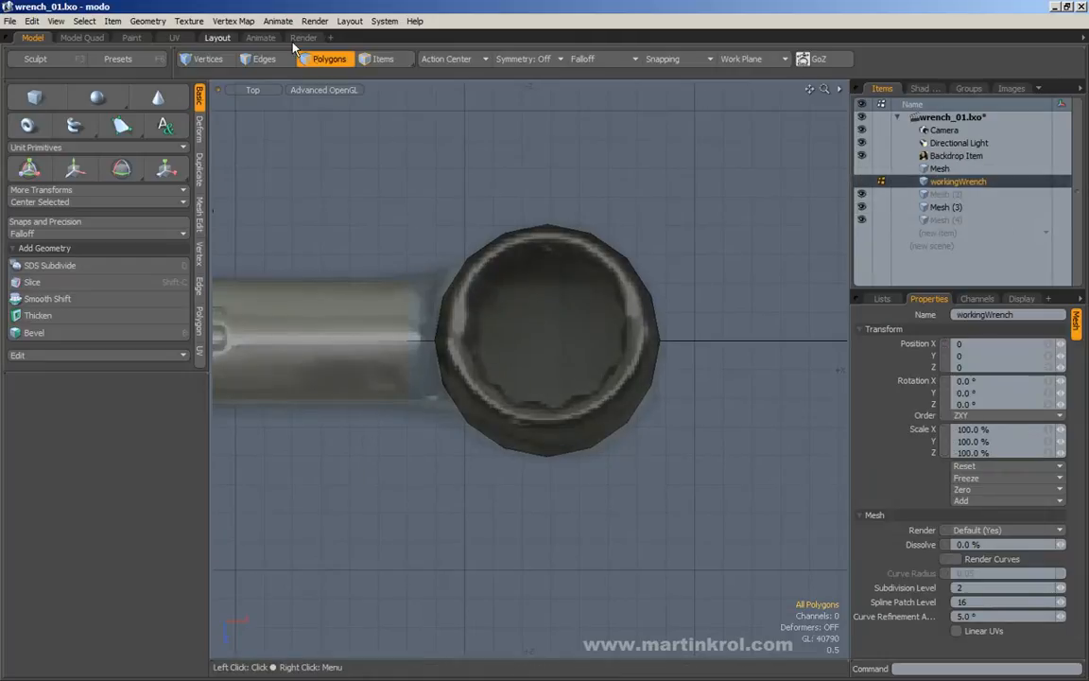
{"action": "left_click", "coordinate": [949, 209]}
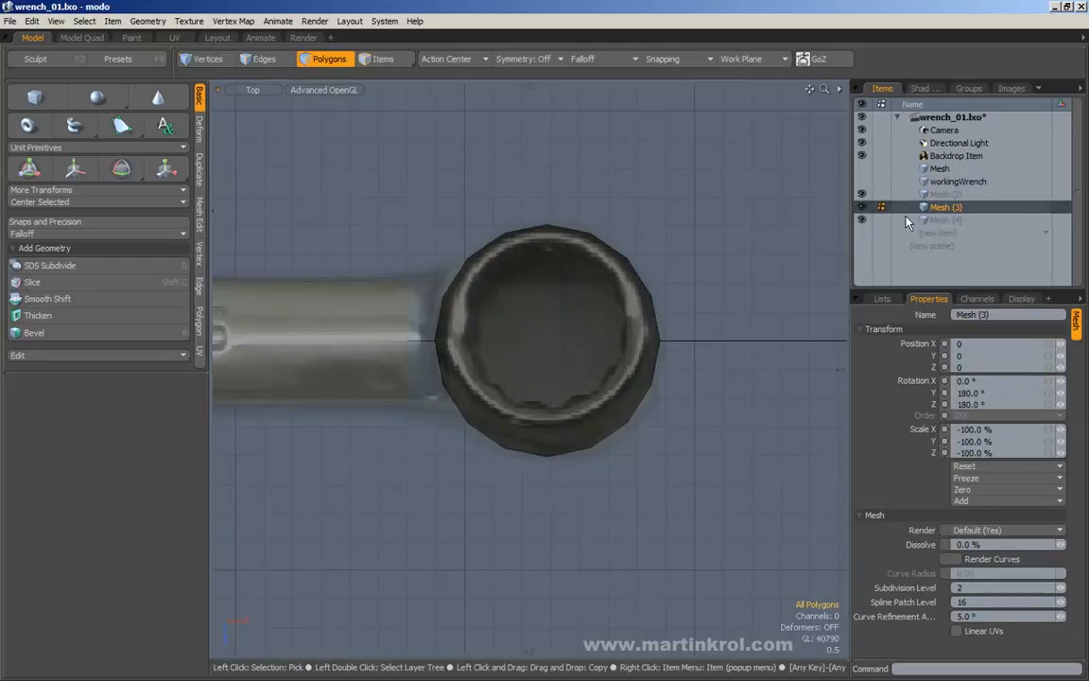
Return to the Perspective view and inspect the flat disc from below
{"action": "key", "text": "period"}
{"action": "left_click_drag", "start_coordinate": [677, 210], "coordinate": [644, 215], "text": "alt"}
{"action": "left_click_drag", "start_coordinate": [573, 315], "coordinate": [535, 243], "text": "alt"}
{"action": "left_click", "coordinate": [554, 255]}
{"action": "left_click", "coordinate": [682, 255]}
{"action": "left_click_drag", "start_coordinate": [605, 261], "coordinate": [583, 233], "text": "alt"}
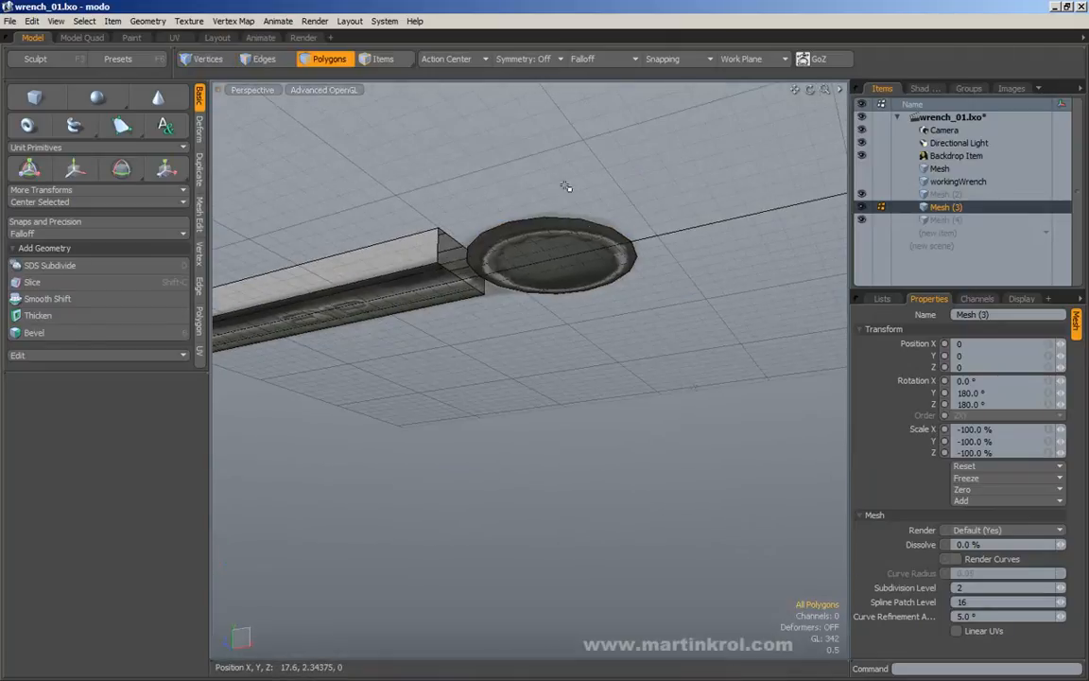
Select the disc's polygon from its underside to check which way it faces, and clear the selection
{"action": "left_click", "coordinate": [554, 252]}
{"action": "left_click_drag", "start_coordinate": [552, 341], "coordinate": [626, 313], "text": "alt"}
{"action": "left_click", "coordinate": [630, 316]}
{"action": "left_click", "coordinate": [554, 250]}
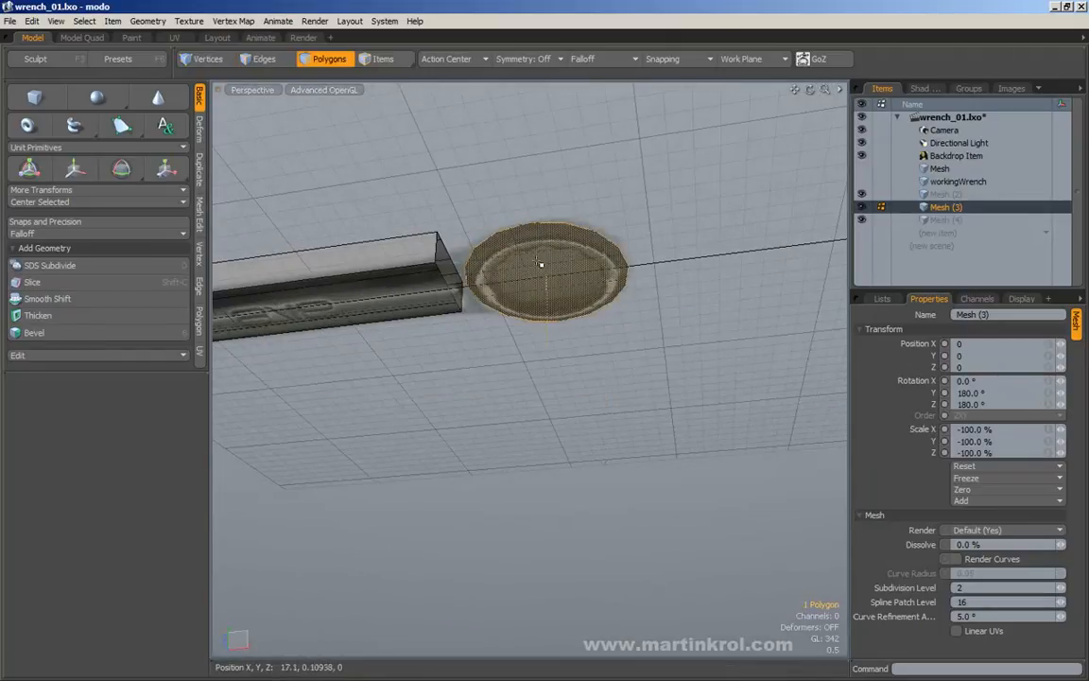
{"action": "left_click_drag", "start_coordinate": [557, 282], "coordinate": [578, 308], "text": "alt"}
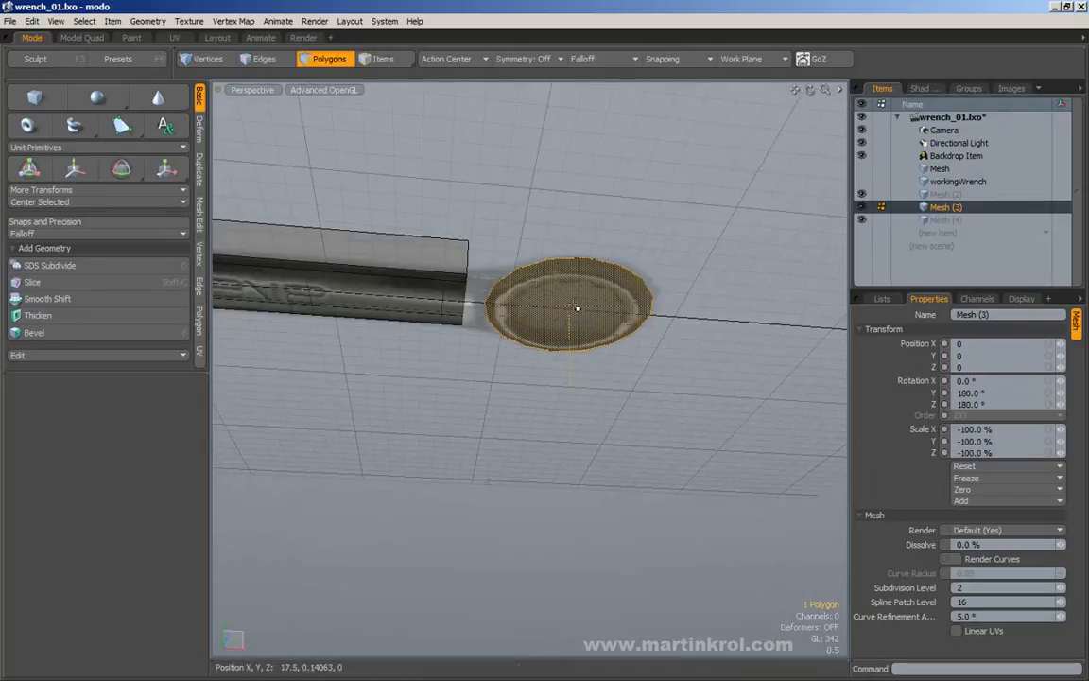
{"action": "left_click_drag", "start_coordinate": [625, 402], "coordinate": [693, 433], "text": "alt"}
{"action": "left_click", "coordinate": [705, 368]}
Inspect the disc from above and select its polygon at a low viewing angle
{"action": "left_click_drag", "start_coordinate": [711, 284], "coordinate": [685, 367], "text": "alt"}
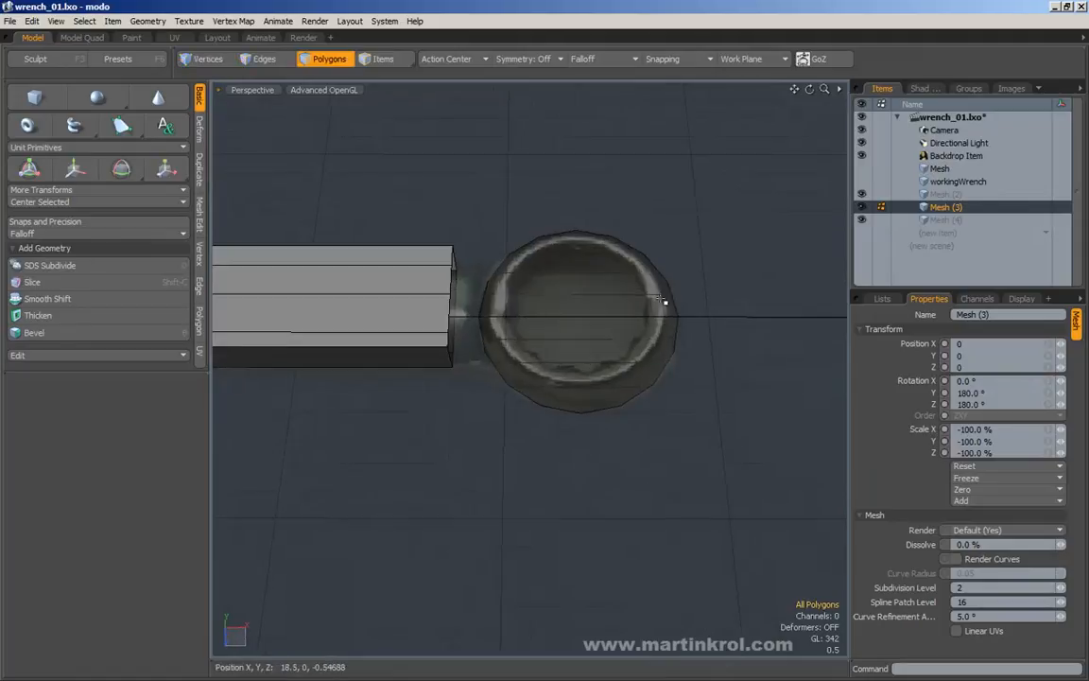
{"action": "left_click_drag", "start_coordinate": [717, 244], "coordinate": [682, 267], "text": "alt+shift"}
{"action": "left_click_drag", "start_coordinate": [759, 450], "coordinate": [635, 247], "text": "alt"}
{"action": "left_click", "coordinate": [554, 316]}
{"action": "mouse_move", "coordinate": [554, 306]}
{"action": "left_mouse_down", "text": "alt"}
{"action": "mouse_move", "coordinate": [541, 359]}
{"action": "mouse_move", "coordinate": [539, 308]}
{"action": "left_mouse_up", "text": "alt"}
{"action": "left_click_drag", "start_coordinate": [641, 329], "coordinate": [552, 286], "text": "alt"}
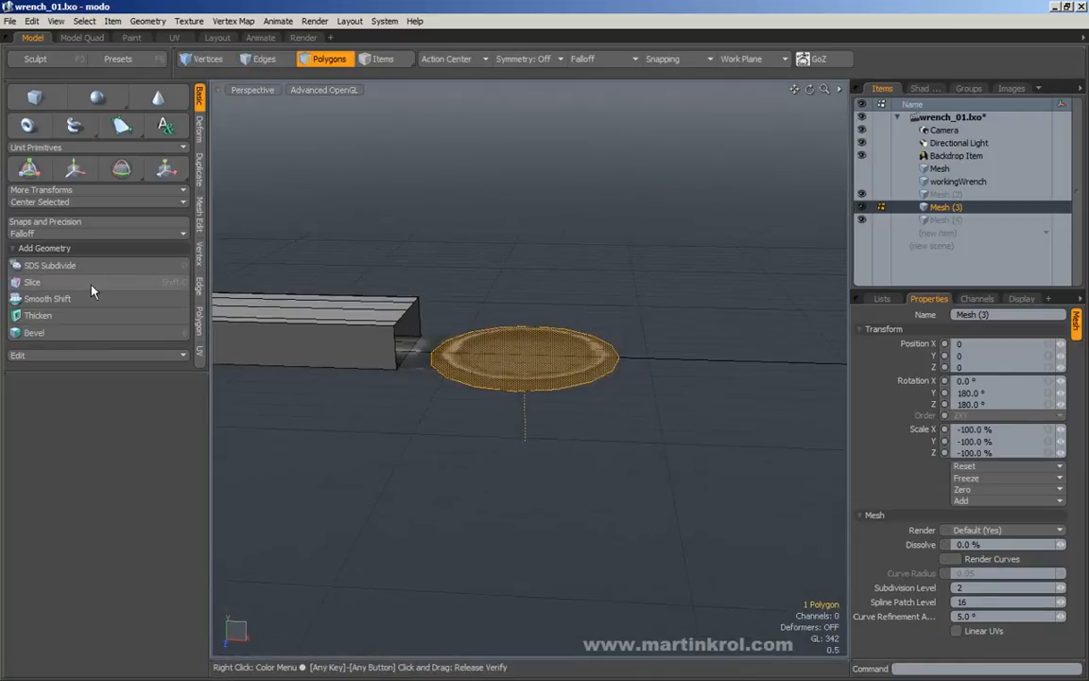
{"action": "right_click", "coordinate": [555, 304], "text": "shift"}
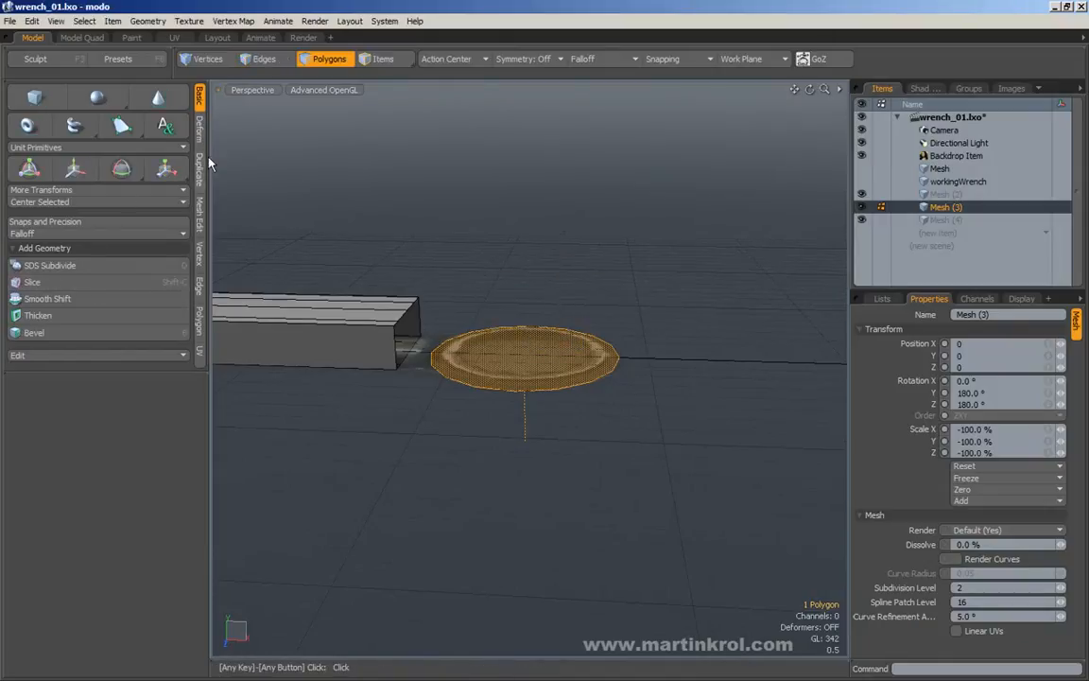
Try to bevel the selected disc polygon vertically, and undo the attempt
{"action": "left_click", "coordinate": [200, 215]}
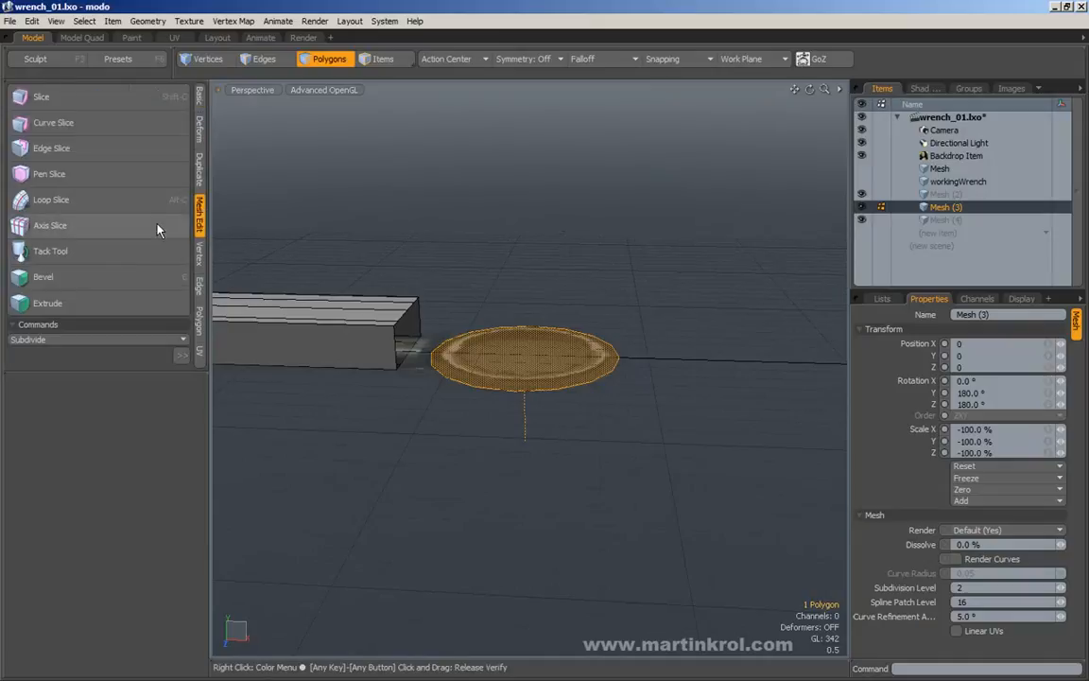
{"action": "left_click", "coordinate": [57, 276]}
{"action": "left_click_drag", "start_coordinate": [530, 363], "coordinate": [527, 381]}
{"action": "key", "text": "ctrl+z"}
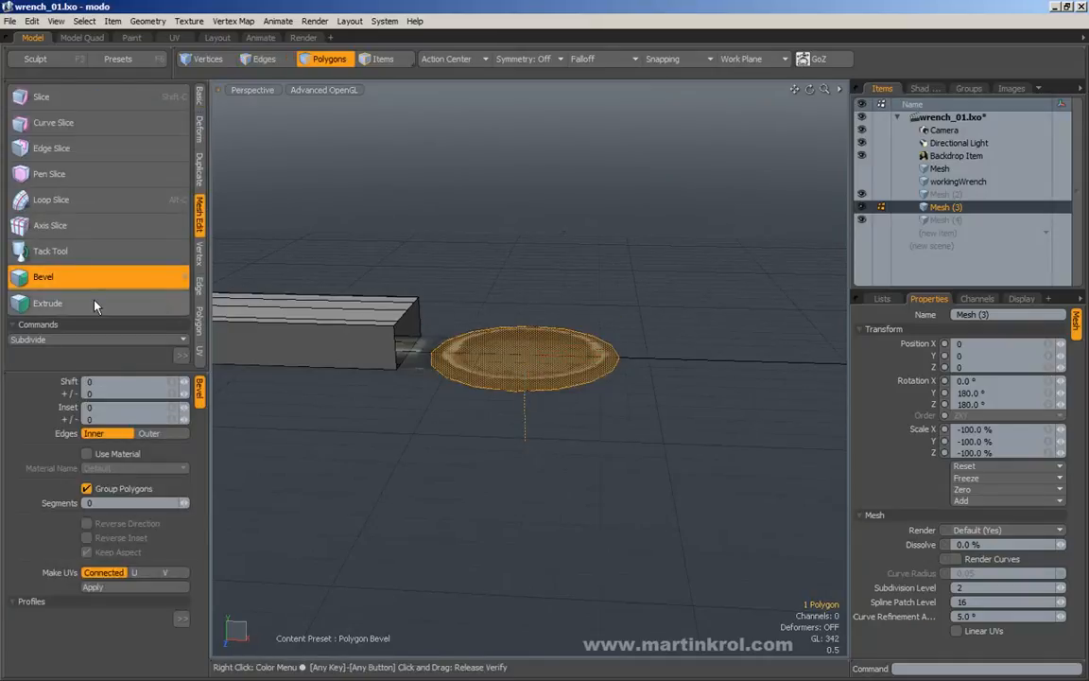
Extrude the disc polygon upward to about the handle's height and clear the selection
{"action": "left_click", "coordinate": [97, 304]}
{"action": "left_click", "coordinate": [519, 326]}
{"action": "left_click_drag", "start_coordinate": [519, 326], "coordinate": [525, 274]}
{"action": "key", "text": "space"}
{"action": "left_click", "coordinate": [582, 219]}
{"action": "left_click_drag", "start_coordinate": [625, 309], "coordinate": [539, 340], "text": "alt"}
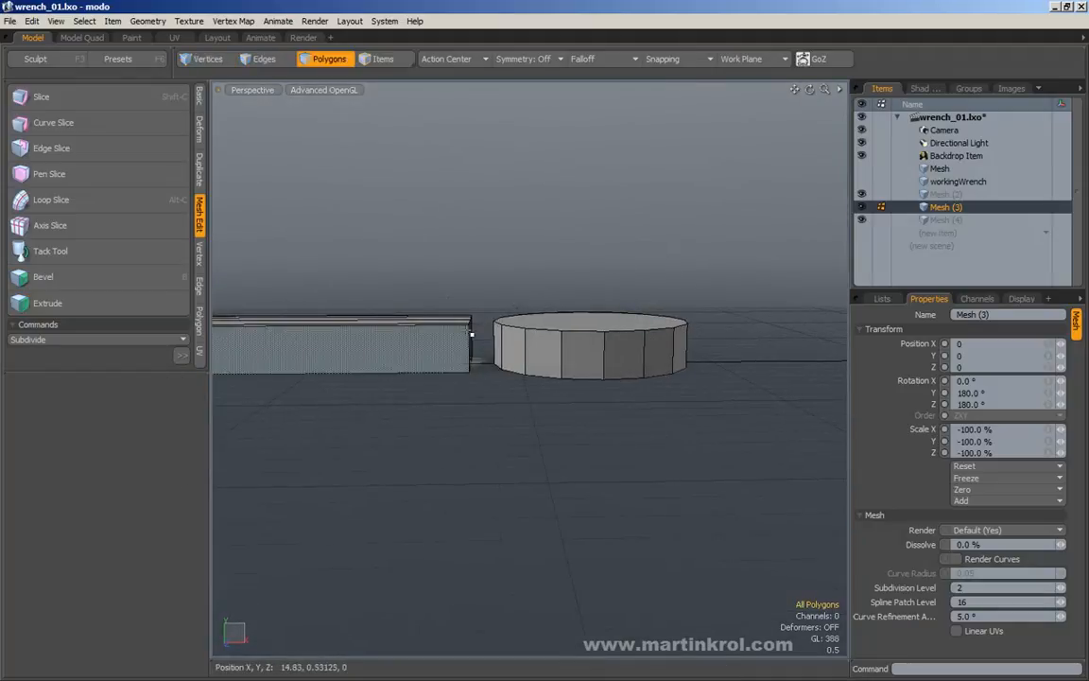
Select all of the ring disc's polygons and move the disc up by about 0.016 in the side view
{"action": "left_click_drag", "start_coordinate": [462, 370], "coordinate": [522, 409], "text": "alt"}
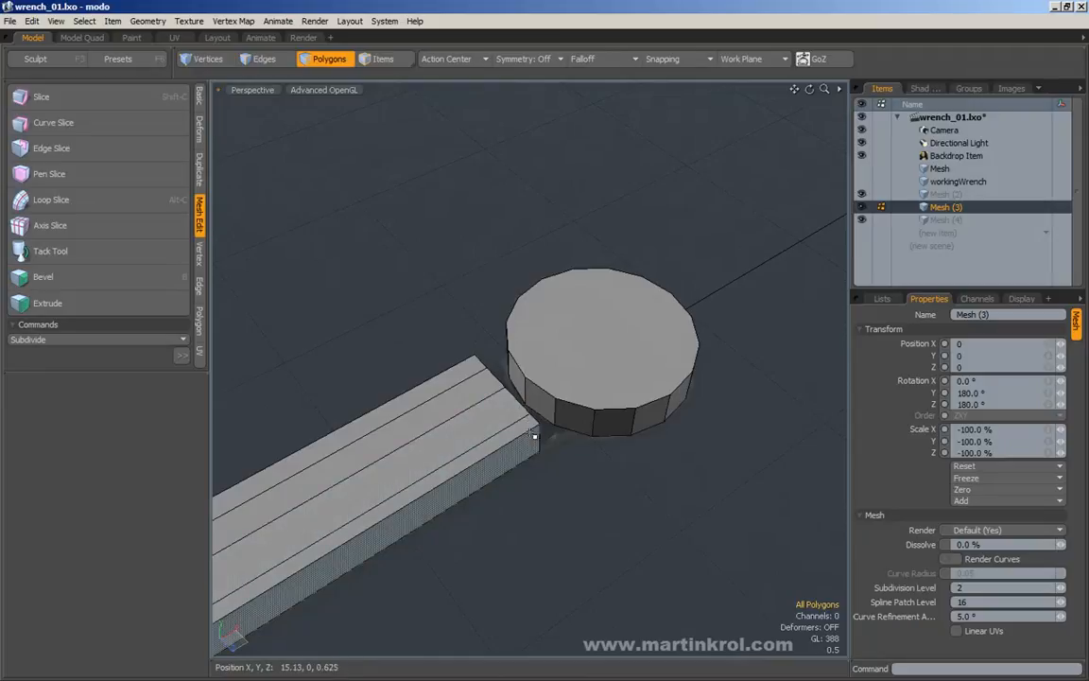
{"action": "left_click_drag", "start_coordinate": [664, 332], "coordinate": [586, 345], "text": "alt"}
{"action": "left_click", "coordinate": [599, 392]}
{"action": "double_click", "coordinate": [598, 392]}
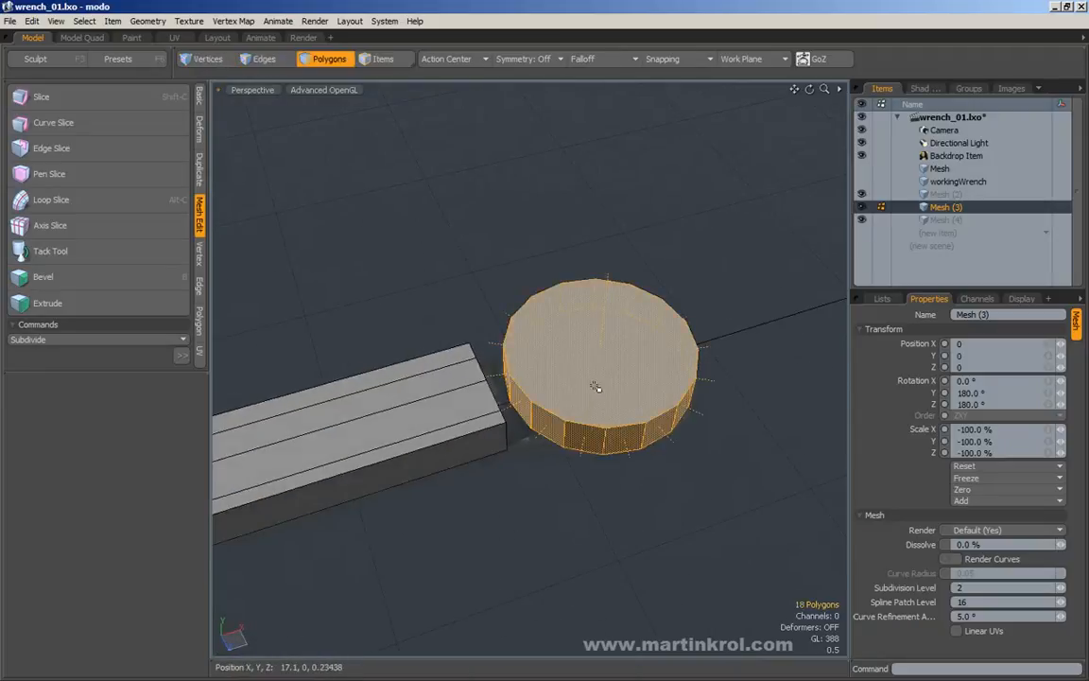
{"action": "left_click_drag", "start_coordinate": [596, 410], "coordinate": [576, 330], "text": "alt"}
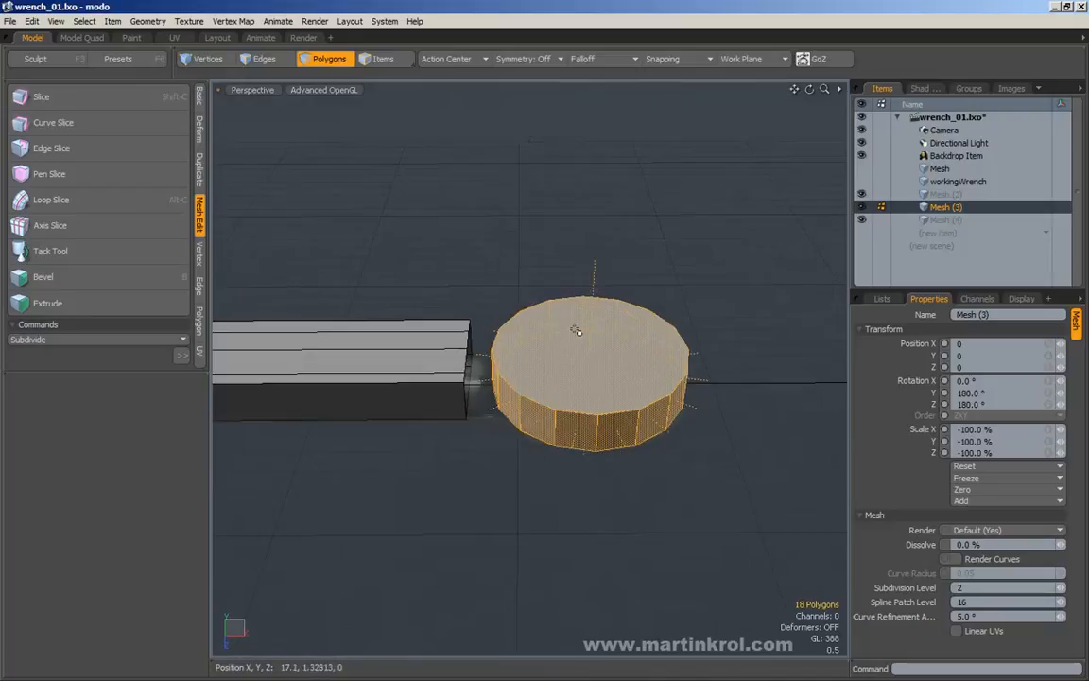
{"action": "key", "text": "KP_3"}
{"action": "key", "text": "r"}
{"action": "left_click", "coordinate": [594, 383]}
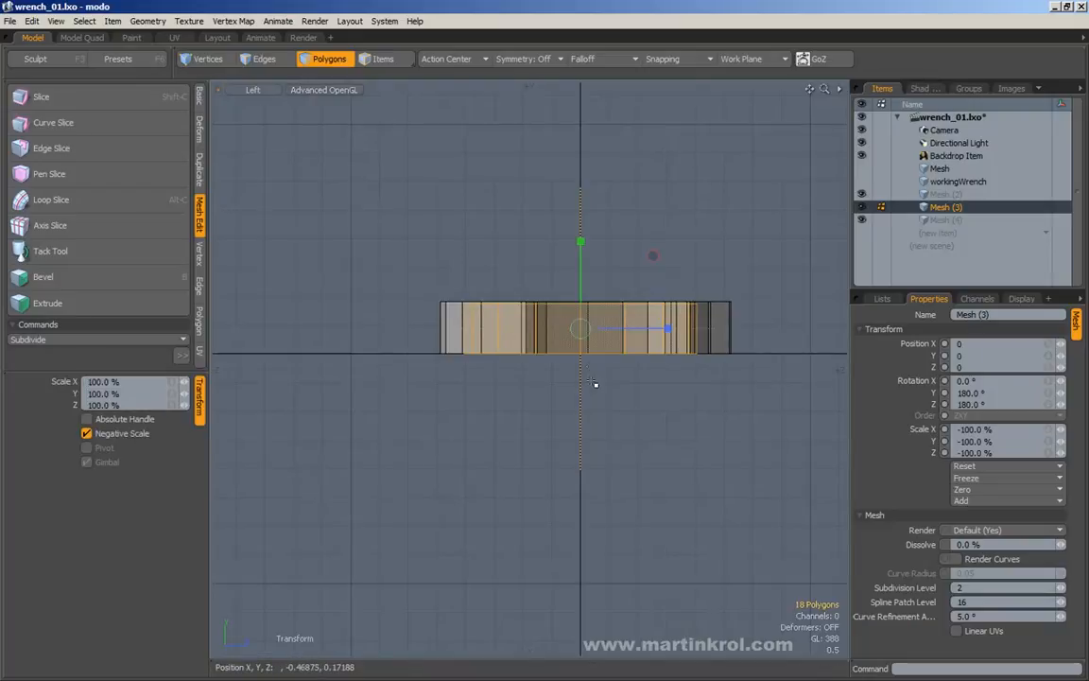
{"action": "mouse_move", "coordinate": [579, 281]}
{"action": "left_mouse_down", "text": "alt"}
{"action": "mouse_move", "coordinate": [568, 290]}
{"action": "mouse_move", "coordinate": [579, 304]}
{"action": "left_mouse_up", "text": "alt"}
{"action": "key", "text": "w"}
{"action": "scroll", "coordinate": [568, 293], "scroll_direction": "up", "scroll_amount": 4, "text": "alt"}
{"action": "key", "text": "KP_0"}
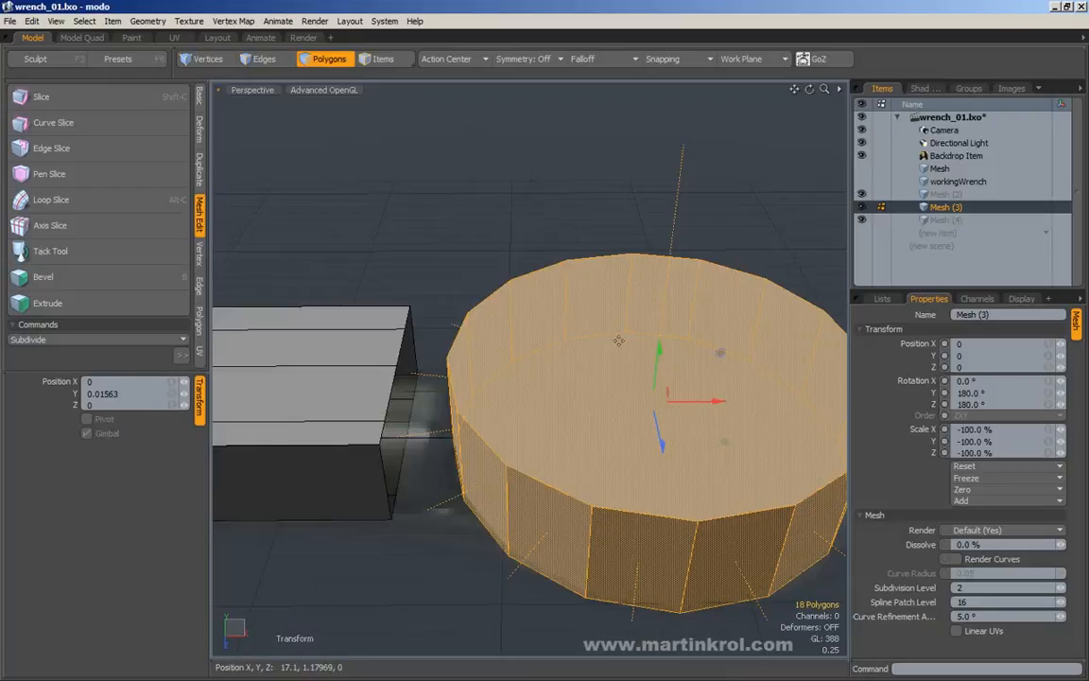
In the top view, move the disc about -0.01 along Z so its nearest corner lines up with the handle's centre line
{"action": "key", "text": "KP_7"}
{"action": "right_click_drag", "start_coordinate": [552, 343], "coordinate": [565, 343], "text": "alt"}
{"action": "left_click_drag", "start_coordinate": [565, 343], "coordinate": [514, 323], "text": "alt"}
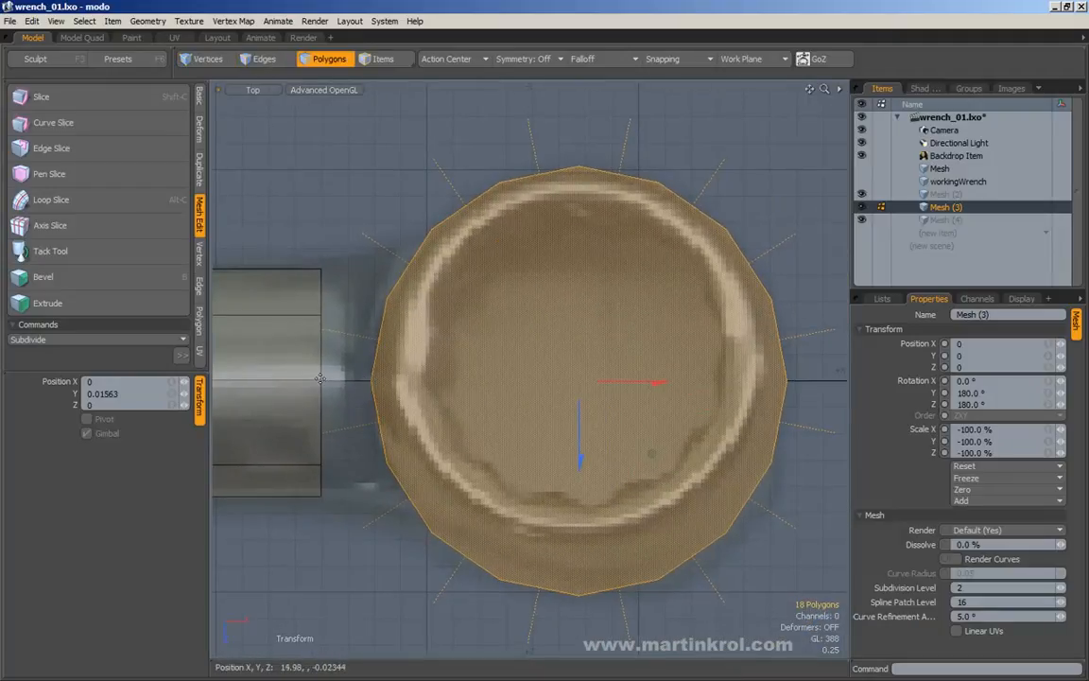
{"action": "right_click_drag", "start_coordinate": [326, 379], "coordinate": [370, 379], "text": "alt"}
{"action": "left_click_drag", "start_coordinate": [354, 380], "coordinate": [464, 382], "text": "alt"}
{"action": "right_click_drag", "start_coordinate": [462, 382], "coordinate": [518, 381], "text": "alt"}
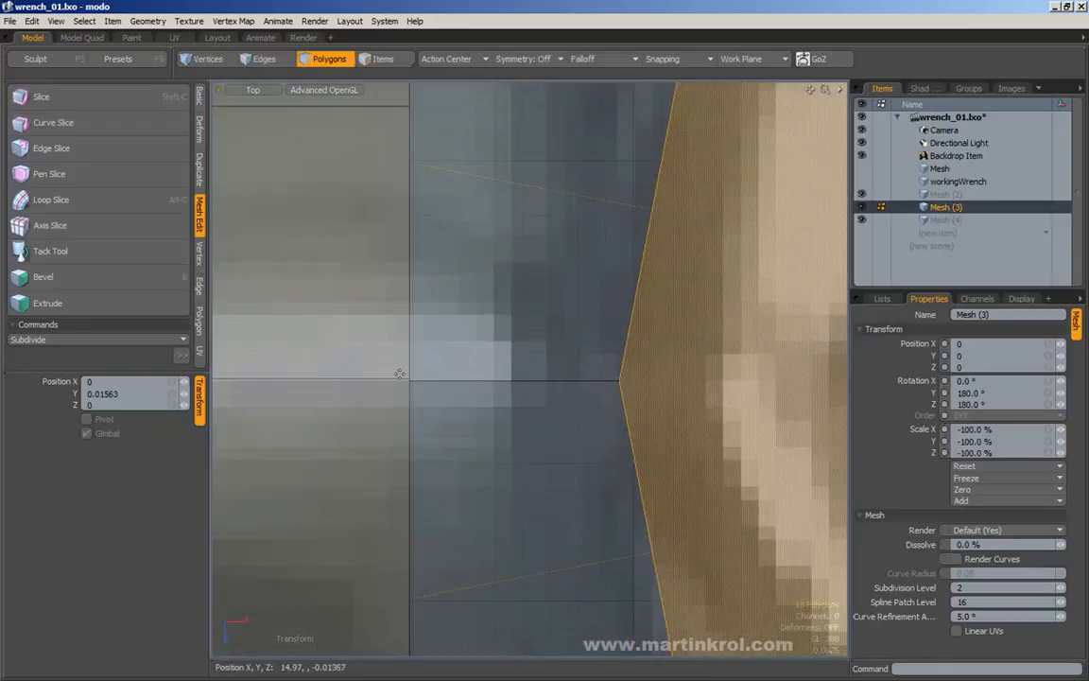
{"action": "left_click_drag", "start_coordinate": [581, 384], "coordinate": [533, 384], "text": "alt"}
{"action": "key", "text": "space"}
{"action": "left_click", "coordinate": [560, 380]}
{"action": "right_click_drag", "start_coordinate": [592, 381], "coordinate": [571, 389], "text": "alt"}
{"action": "left_click", "coordinate": [443, 59]}
{"action": "left_click", "coordinate": [443, 53]}
{"action": "key", "text": "w"}
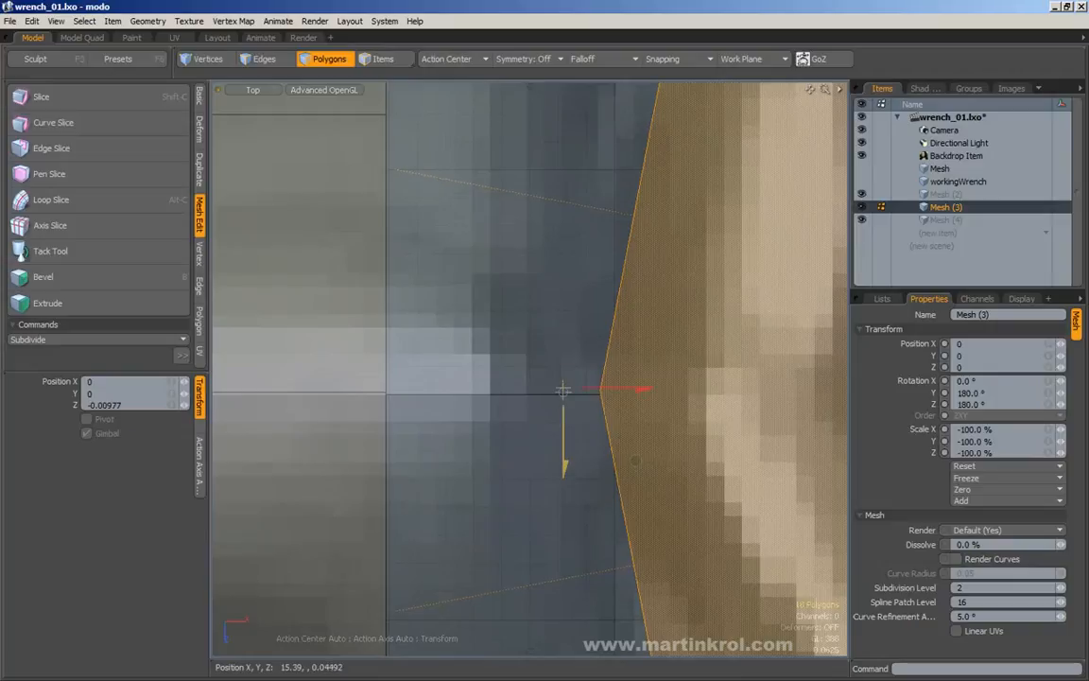
Drop the Move tool and clear the disc's selection in the perspective view
{"action": "right_click_drag", "start_coordinate": [554, 375], "coordinate": [532, 375], "text": "alt"}
{"action": "key", "text": "KP_Decimal"}
{"action": "left_click_drag", "start_coordinate": [532, 374], "coordinate": [495, 205], "text": "alt"}
{"action": "key", "text": "q"}
{"action": "left_click", "coordinate": [495, 204]}
Use Drag Snap to pull the disc by its near upper corner against the middle of the handle's end
{"action": "left_click_drag", "start_coordinate": [539, 301], "coordinate": [580, 331], "text": "alt"}
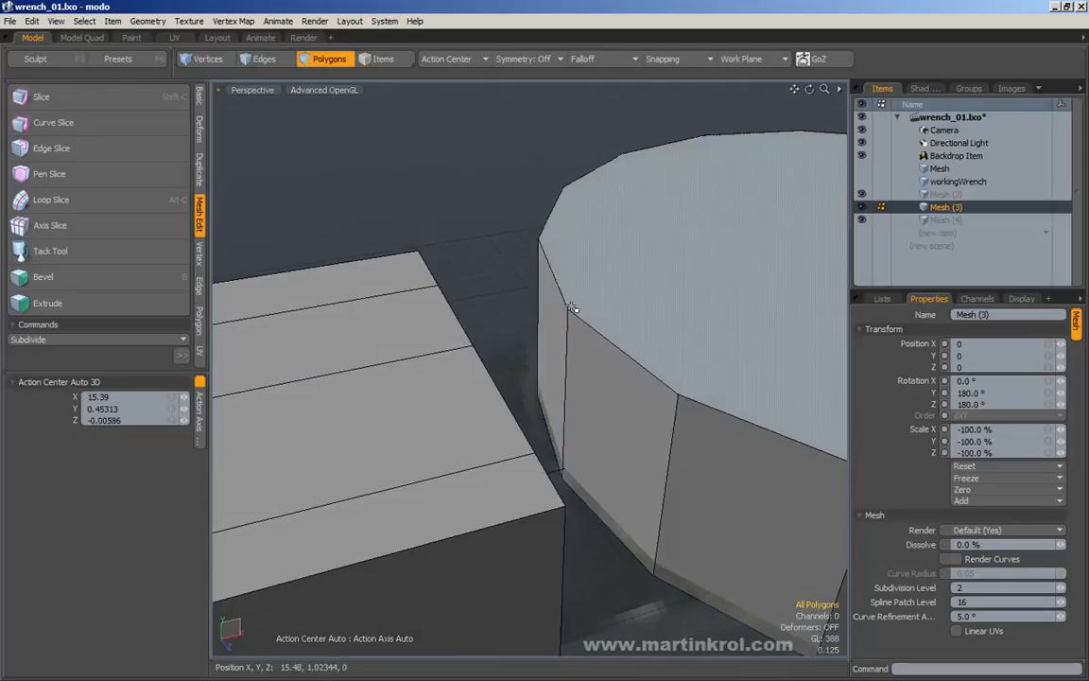
{"action": "left_click_drag", "start_coordinate": [486, 337], "coordinate": [461, 357], "text": "alt"}
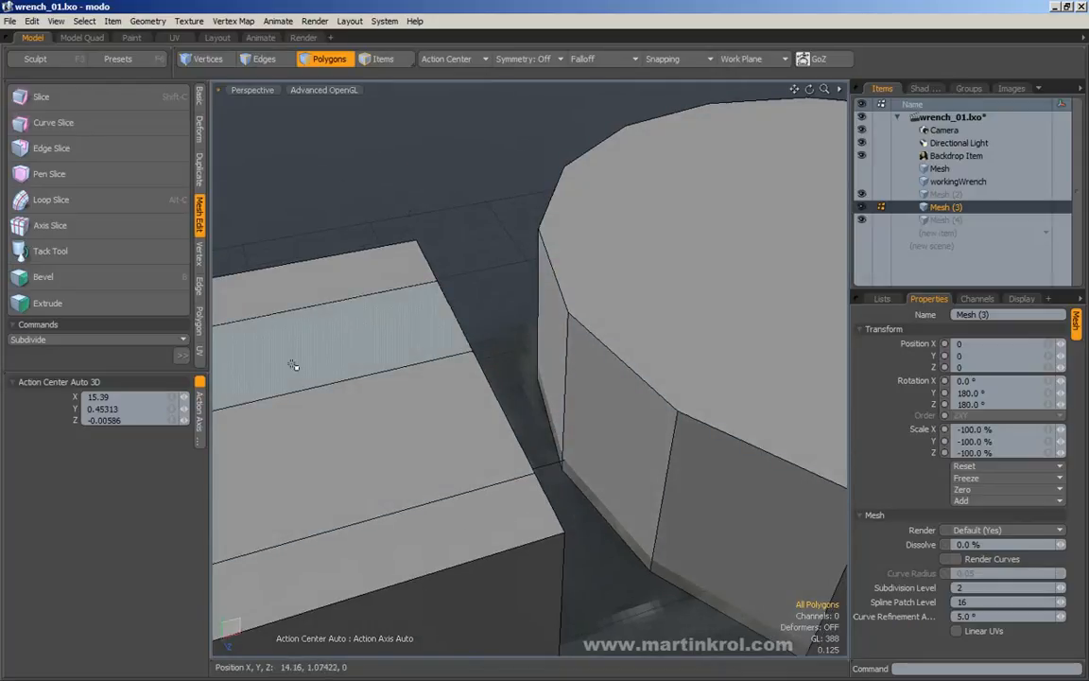
{"action": "left_click", "coordinate": [199, 103]}
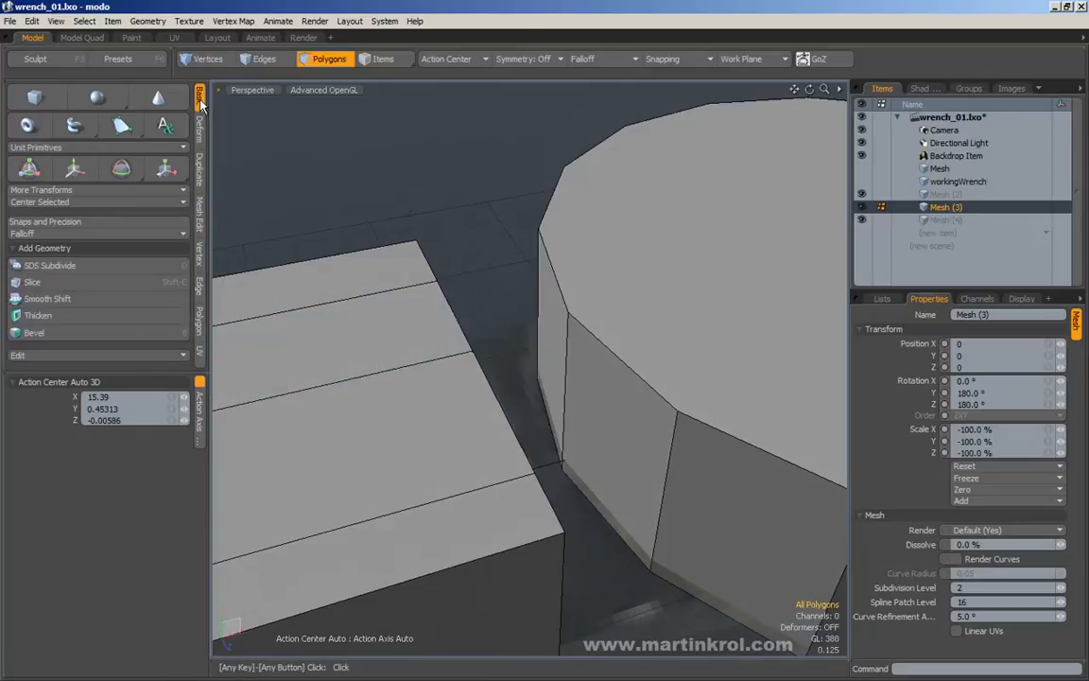
{"action": "left_click", "coordinate": [32, 225]}
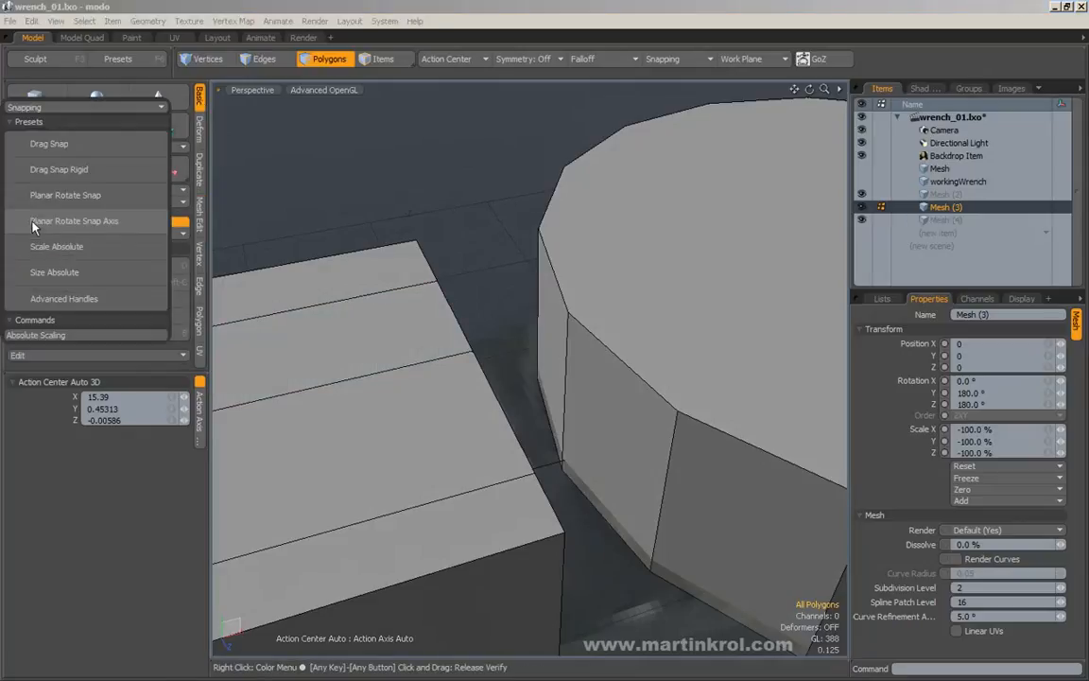
{"action": "left_click", "coordinate": [61, 152]}
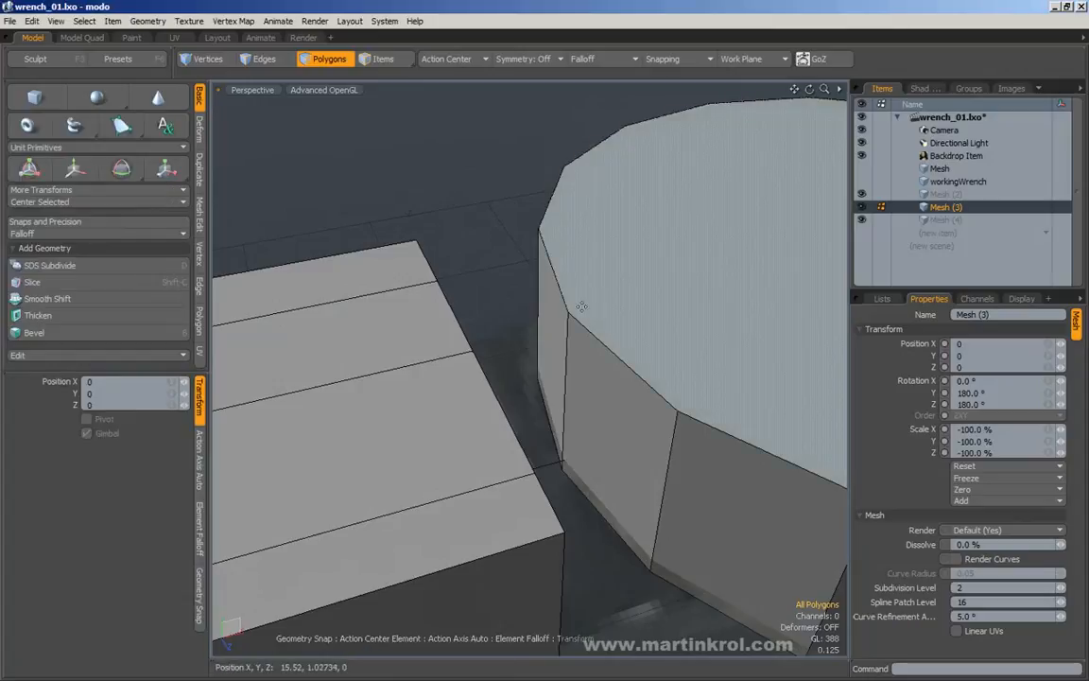
{"action": "left_click_drag", "start_coordinate": [567, 312], "coordinate": [420, 292]}
{"action": "key", "text": "KP_1"}
{"action": "right_click_drag", "start_coordinate": [425, 295], "coordinate": [453, 334], "text": "alt"}
{"action": "left_click_drag", "start_coordinate": [453, 335], "coordinate": [384, 341], "text": "alt"}
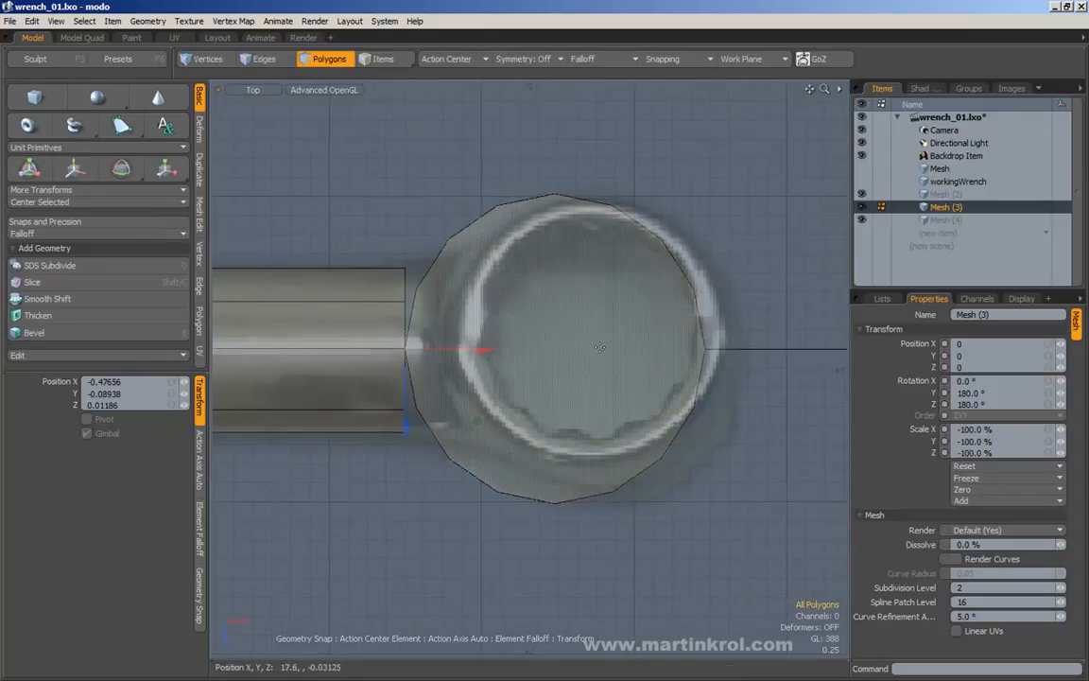
{"action": "left_click", "coordinate": [329, 59]}
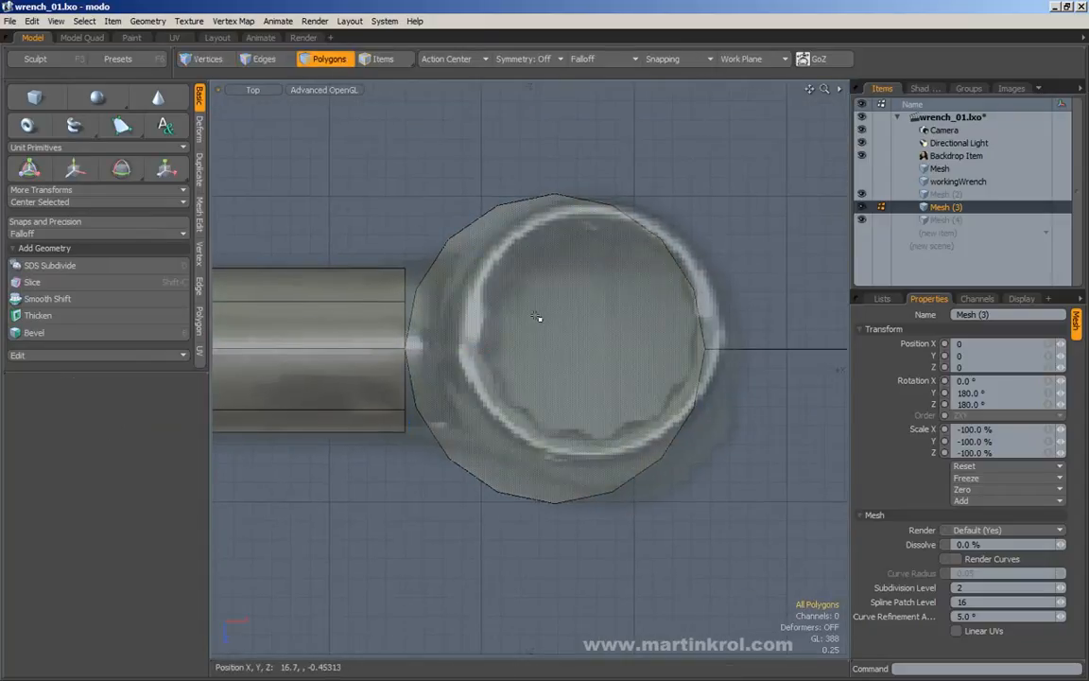
Select the whole disc and move it about 0.156 in X and 0.094 in Y to centre it on the handle's height
{"action": "key", "text": "KP_2"}
{"action": "double_click", "coordinate": [535, 372]}
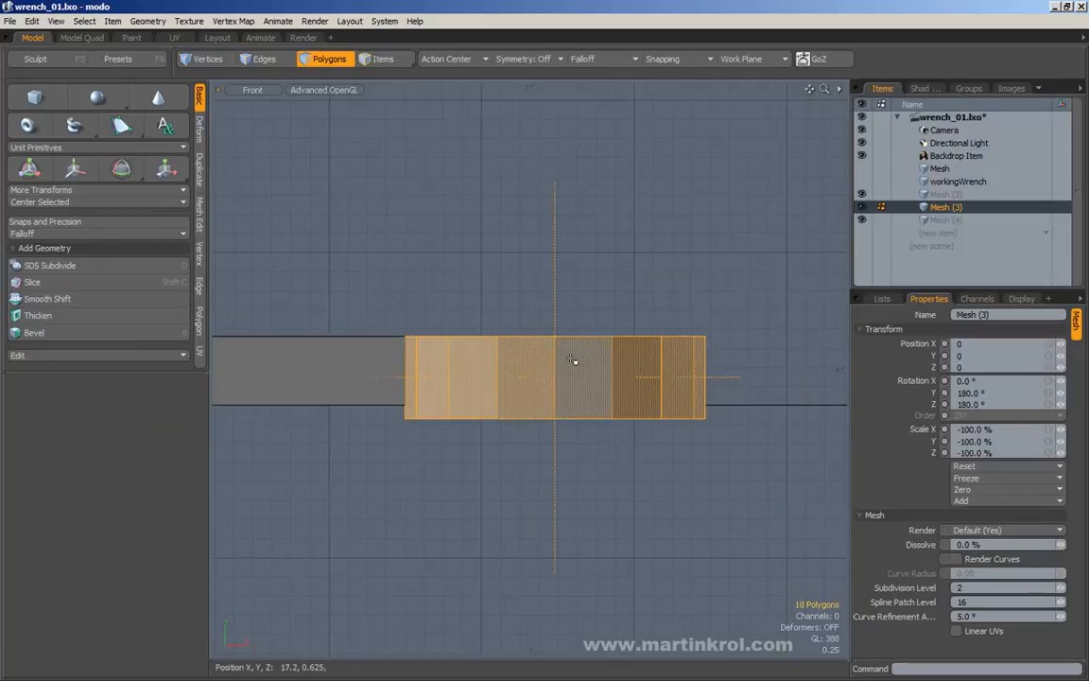
{"action": "key", "text": "w"}
{"action": "left_click_drag", "start_coordinate": [555, 363], "coordinate": [557, 325], "text": "ctrl+alt"}
{"action": "left_click_drag", "start_coordinate": [594, 371], "coordinate": [609, 371]}
{"action": "key", "text": "."}
{"action": "key", "text": "1"}
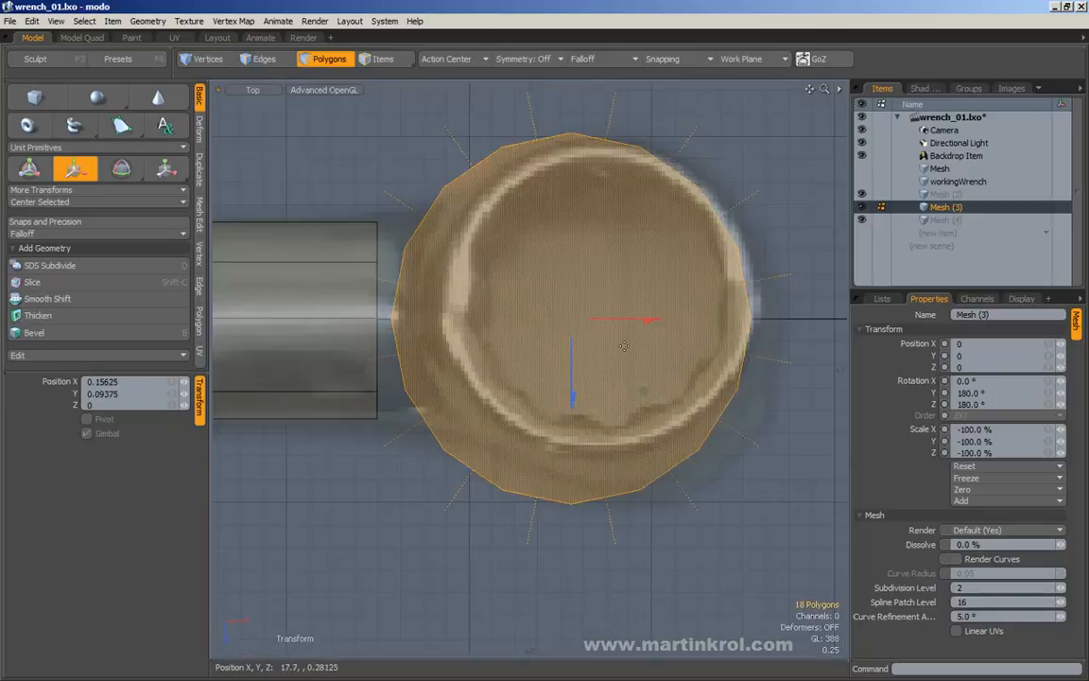
Shift the disc away from the handle to an X offset of about 0.328, matching the ring in the reference image
{"action": "left_click_drag", "start_coordinate": [636, 322], "coordinate": [615, 336]}
{"action": "right_click_drag", "start_coordinate": [614, 336], "coordinate": [600, 333], "text": "alt"}
{"action": "left_click_drag", "start_coordinate": [601, 333], "coordinate": [588, 351], "text": "alt"}
{"action": "right_click_drag", "start_coordinate": [581, 290], "coordinate": [559, 261], "text": "alt"}
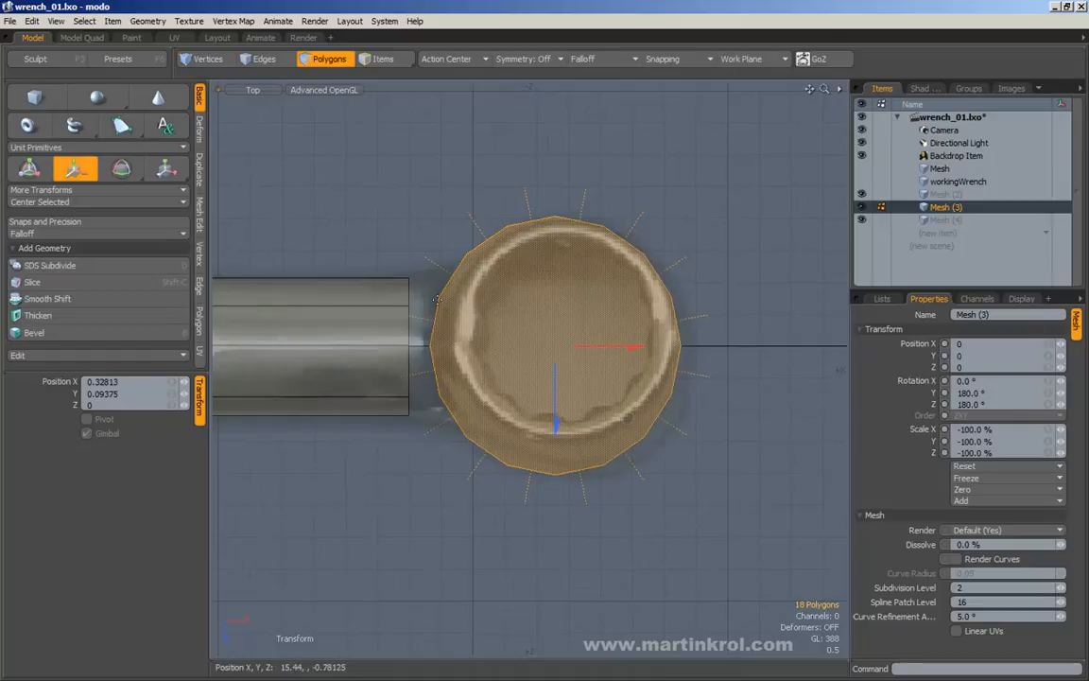
{"action": "mouse_move", "coordinate": [508, 323]}
{"action": "left_mouse_down", "text": "ctrl+alt"}
{"action": "mouse_move", "coordinate": [456, 323]}
{"action": "mouse_move", "coordinate": [518, 335]}
{"action": "left_mouse_up", "text": "ctrl+alt"}
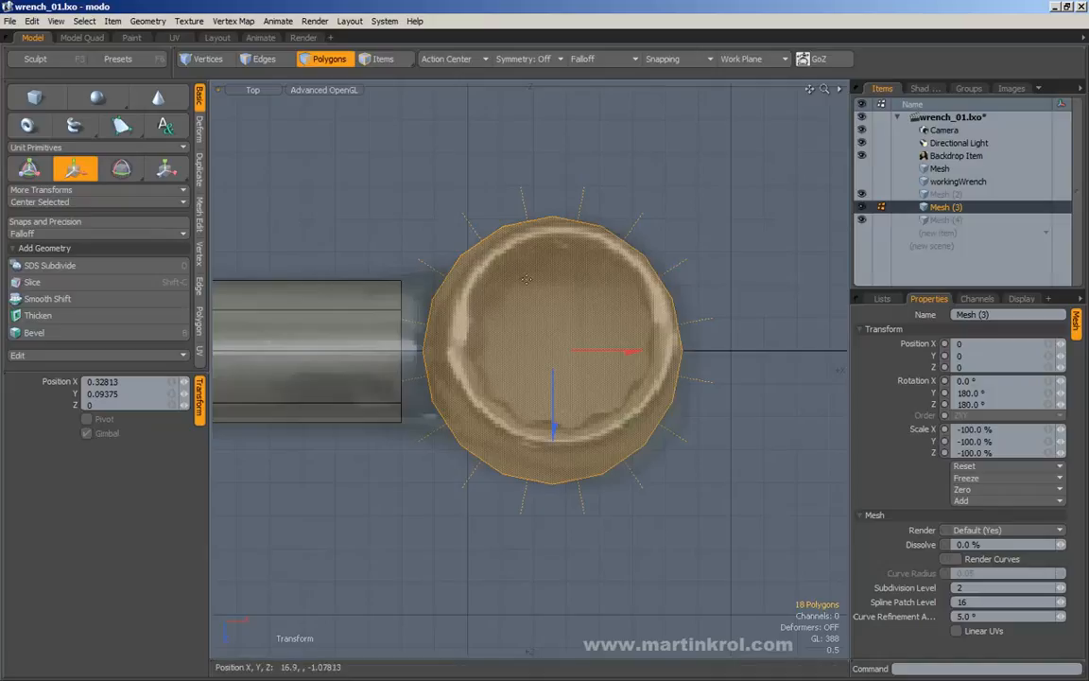
{"action": "left_click_drag", "start_coordinate": [624, 284], "coordinate": [574, 298], "text": "ctrl+alt"}
Select only the disc's top polygon and apply Make Circular to it
{"action": "key", "text": "q"}
{"action": "key", "text": "Escape"}
{"action": "left_click", "coordinate": [582, 304]}
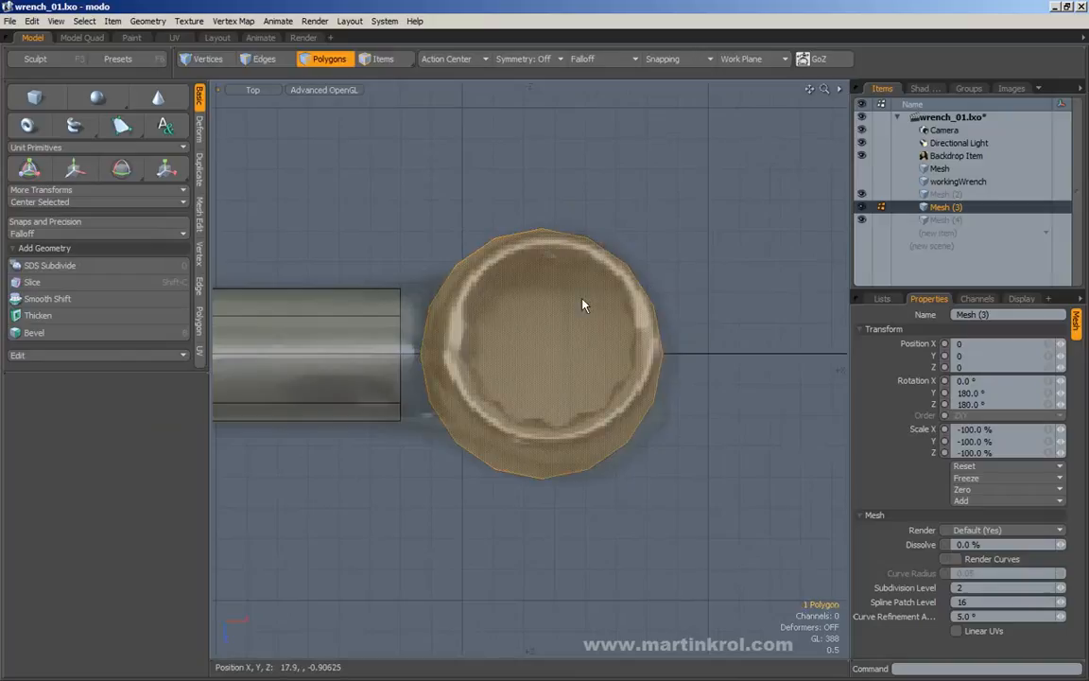
{"action": "key", "text": "ctrl+space"}
{"action": "left_click", "coordinate": [549, 275]}
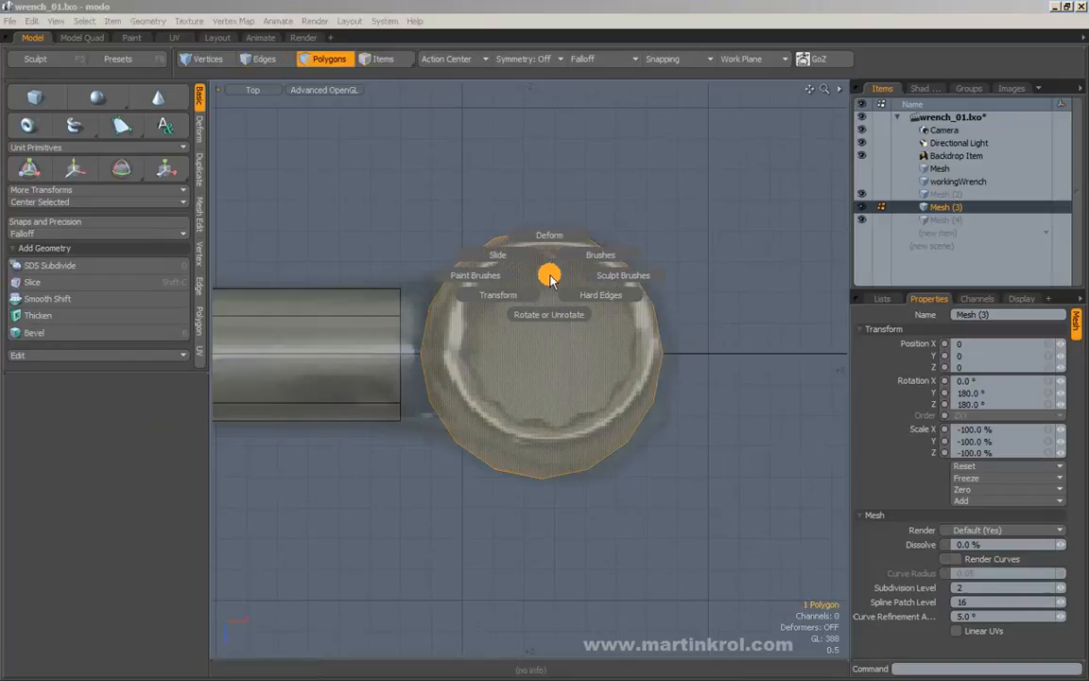
{"action": "left_click", "coordinate": [527, 292]}
{"action": "left_click", "coordinate": [473, 311]}
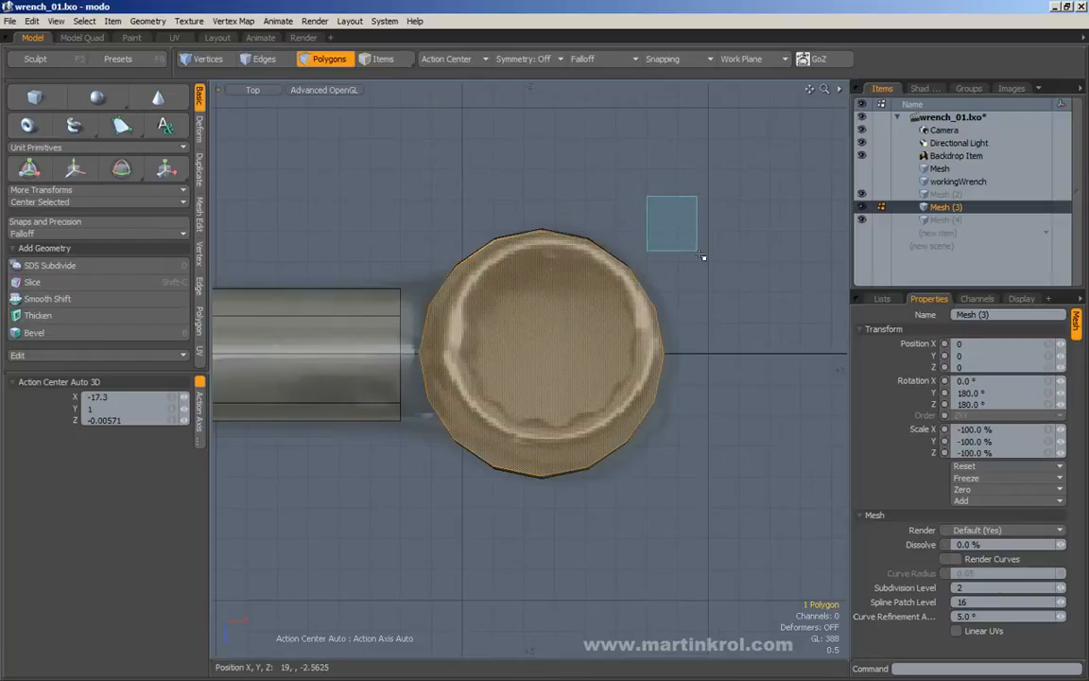
{"action": "left_click_drag", "start_coordinate": [674, 220], "coordinate": [675, 227]}
Apply Make Circular to the disc's bottom polygon and clear the selection
{"action": "key", "text": "period"}
{"action": "left_click_drag", "start_coordinate": [673, 355], "coordinate": [668, 417], "text": "alt"}
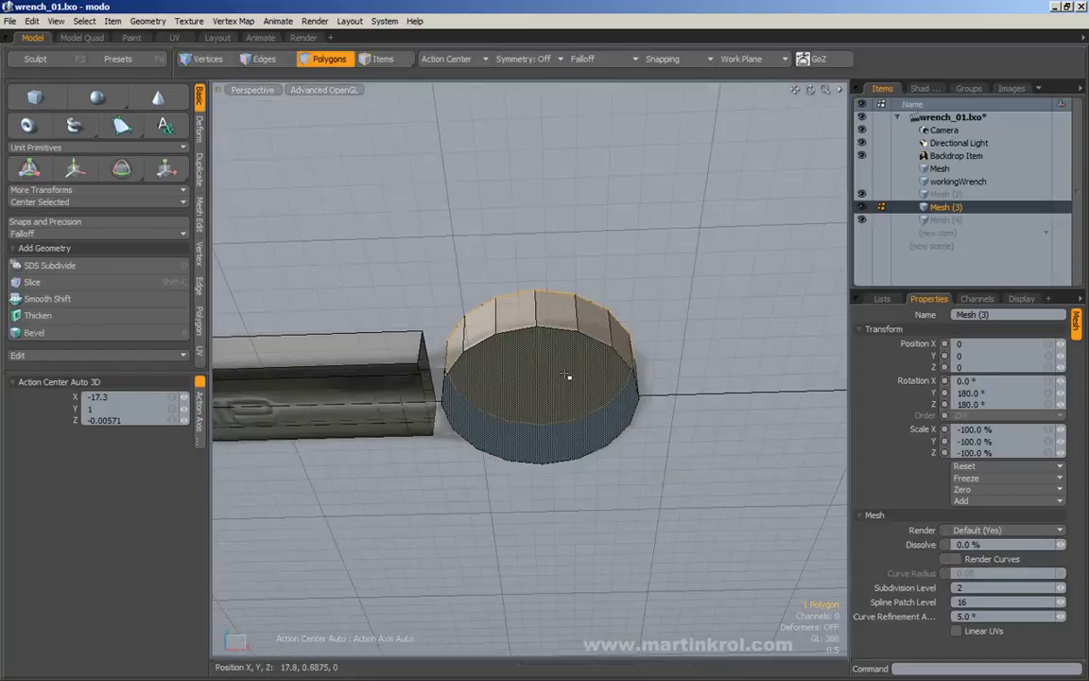
{"action": "left_click_drag", "start_coordinate": [565, 375], "coordinate": [586, 347], "text": "alt"}
{"action": "key", "text": "ctrl+space"}
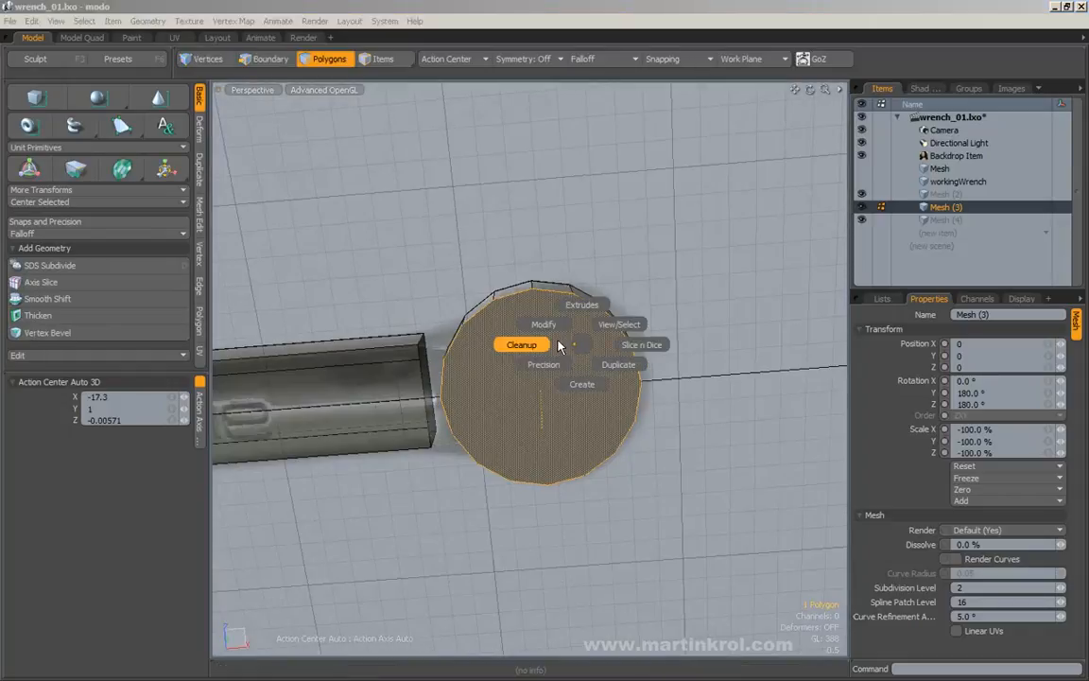
{"action": "left_click", "coordinate": [548, 323]}
{"action": "left_click", "coordinate": [518, 348]}
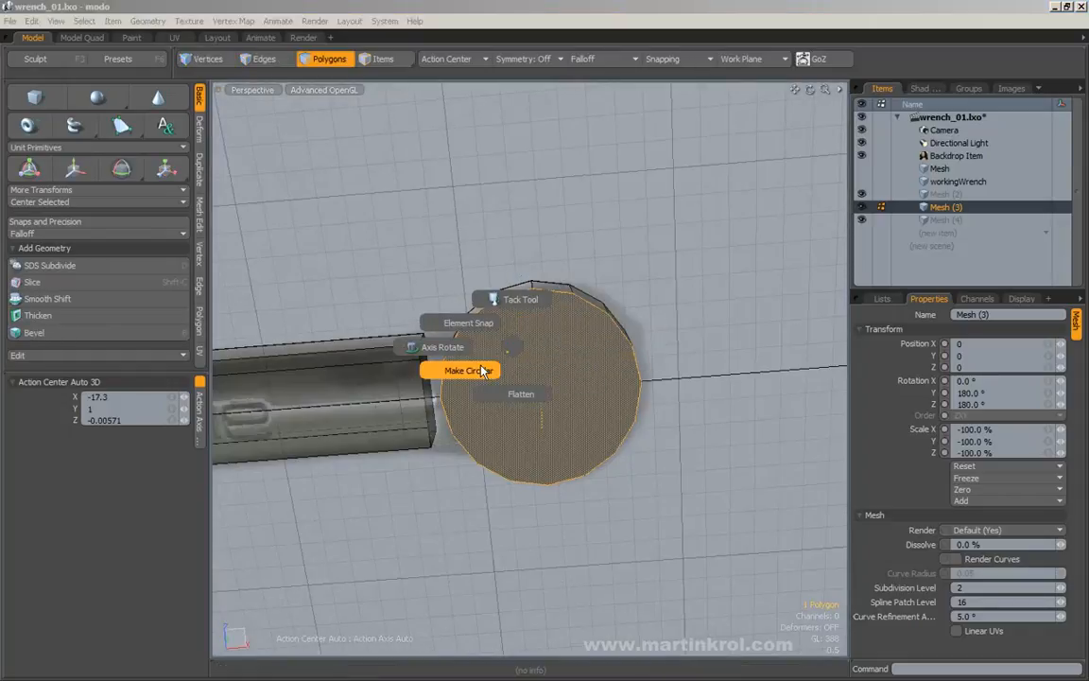
{"action": "left_click", "coordinate": [480, 369]}
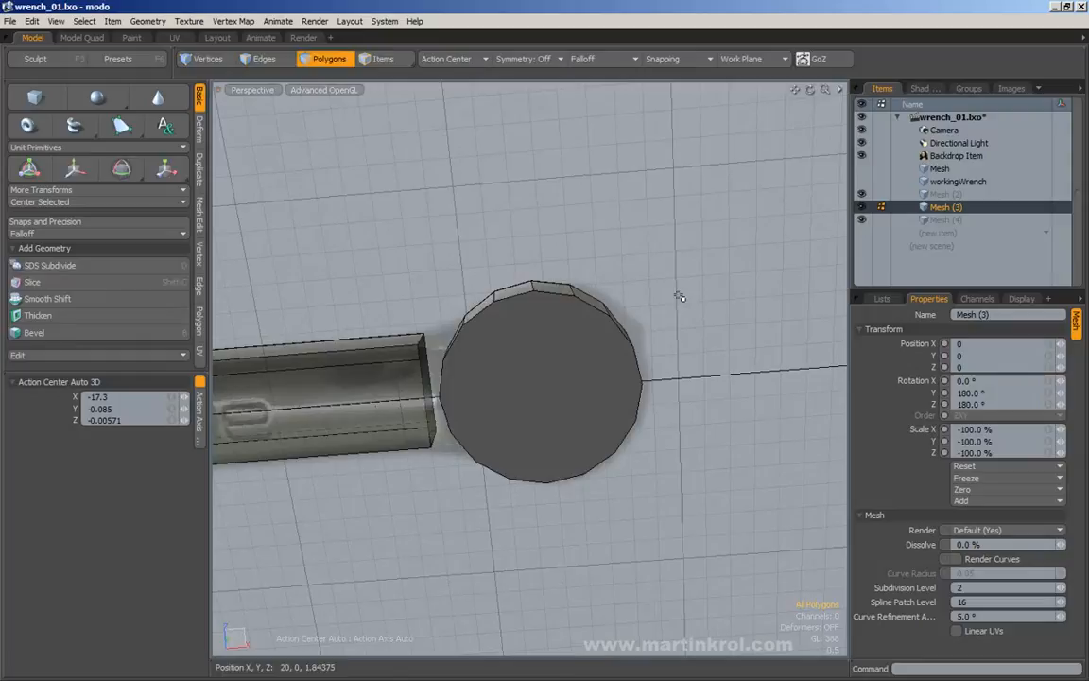
{"action": "left_click_drag", "start_coordinate": [653, 312], "coordinate": [674, 392], "text": "alt"}
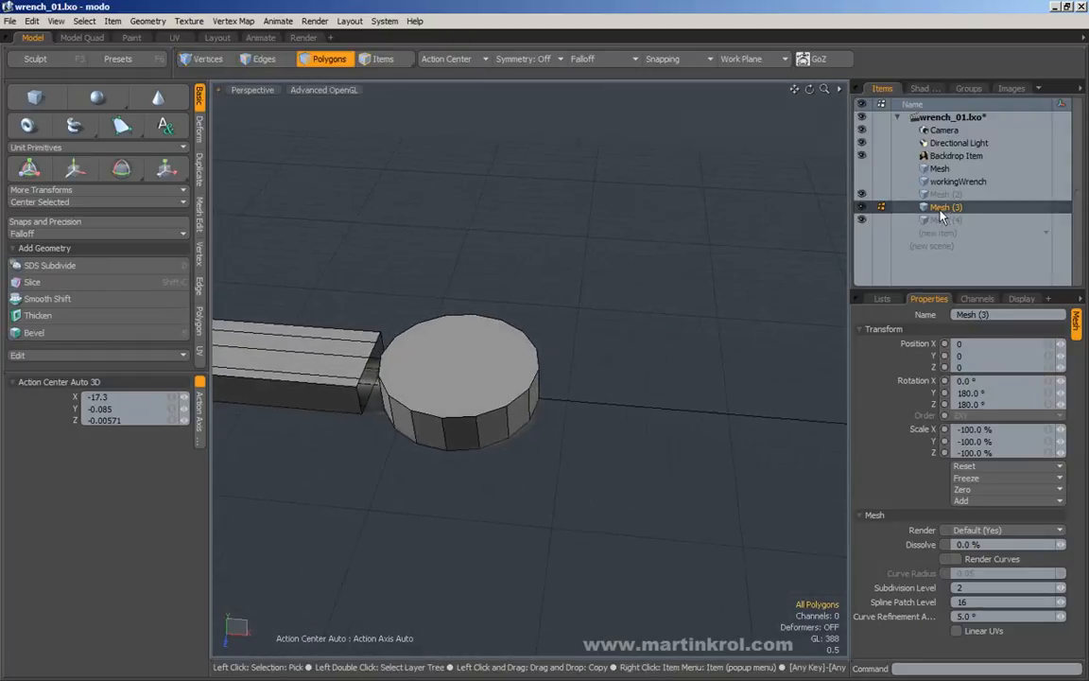
Draw a 16-sided cylinder with a radius of about 1.9 in Mesh (4), just beyond the ring disc
{"action": "left_click", "coordinate": [938, 222]}
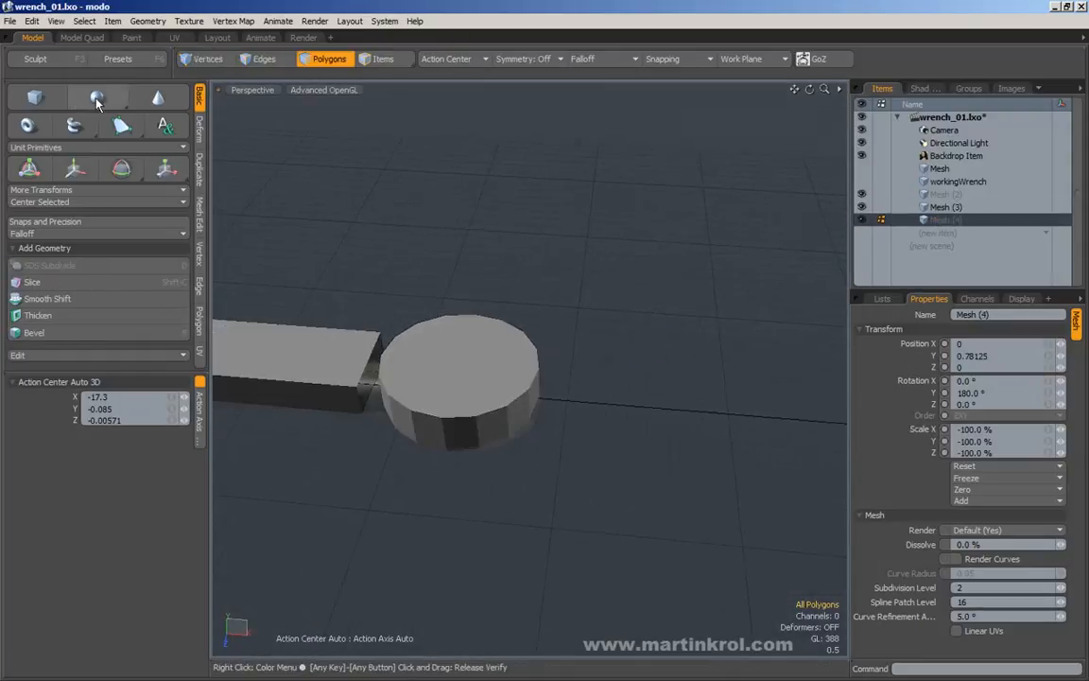
{"action": "left_click", "coordinate": [148, 21]}
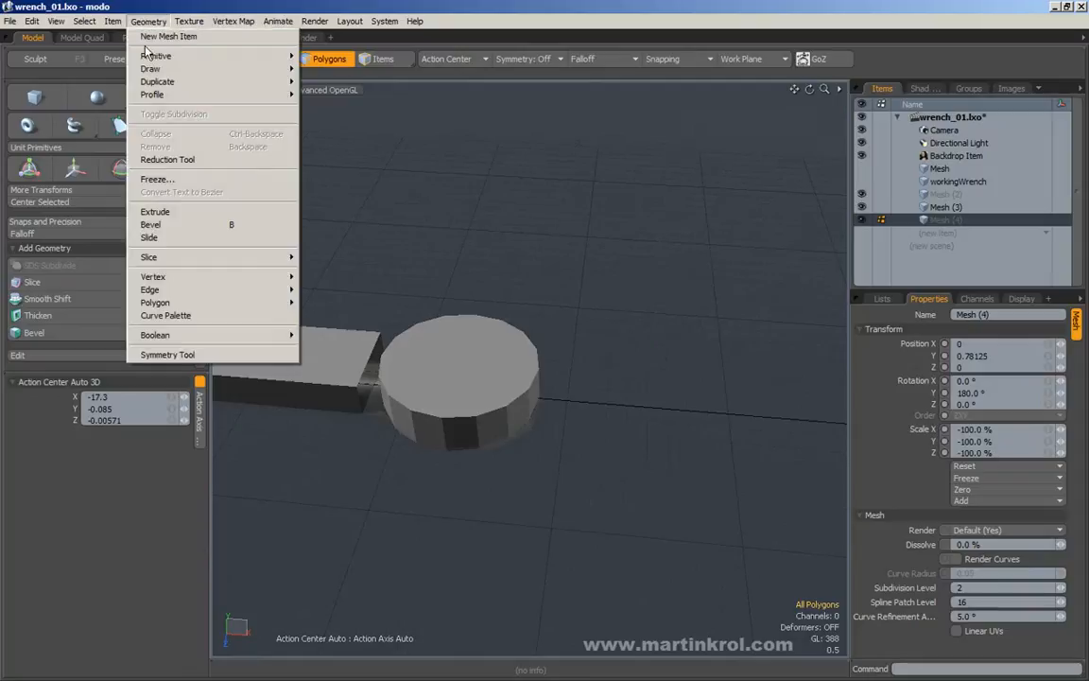
{"action": "mouse_move", "coordinate": [156, 56]}
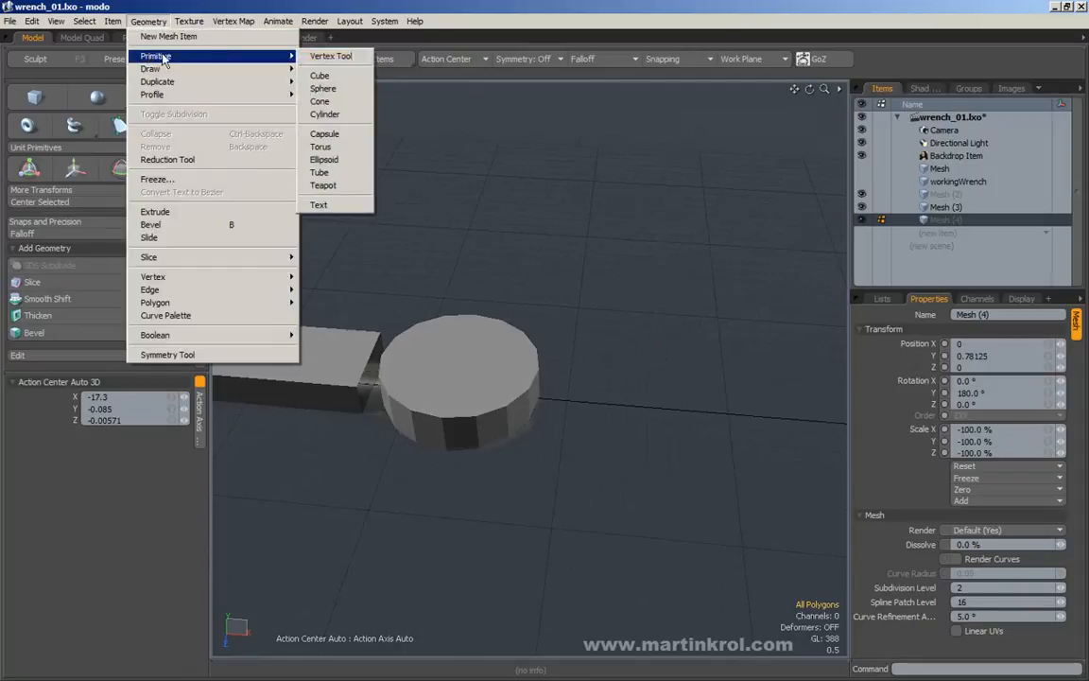
{"action": "left_click", "coordinate": [324, 115]}
{"action": "key", "text": "ctrl+1"}
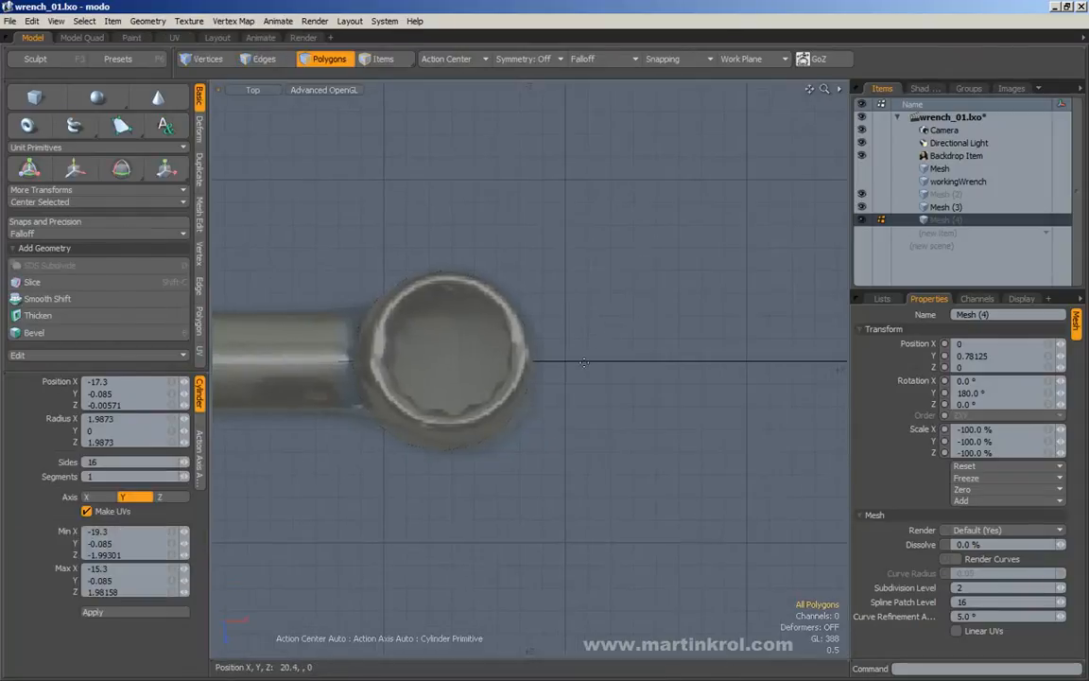
{"action": "left_click_drag", "start_coordinate": [620, 360], "coordinate": [706, 445], "text": "ctrl"}
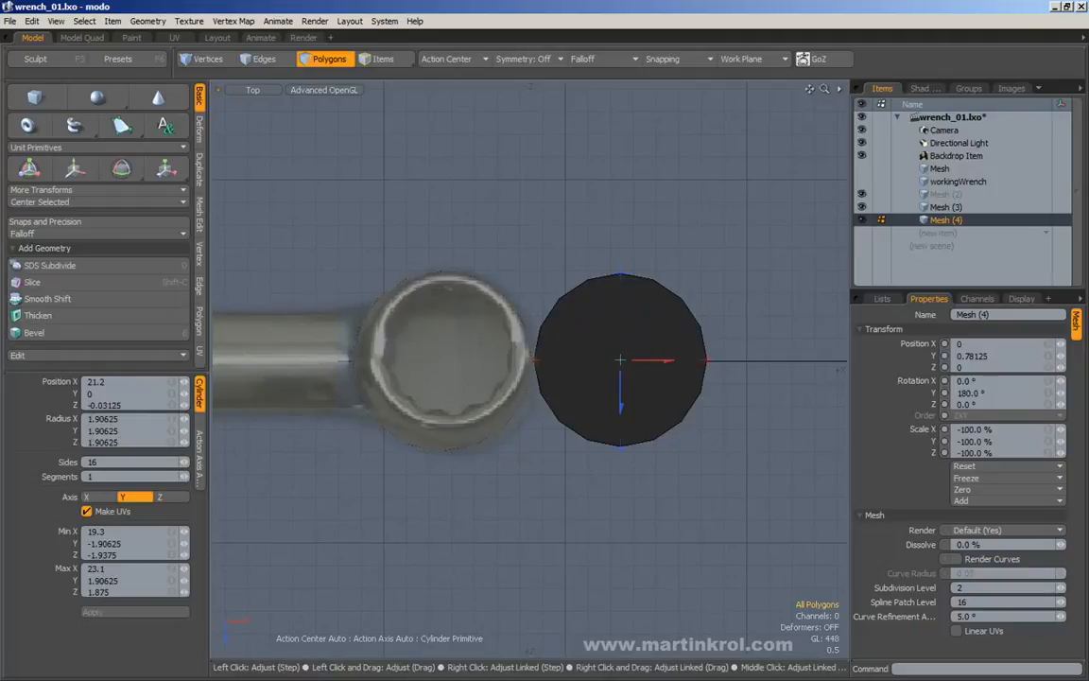
{"action": "left_click_drag", "start_coordinate": [645, 384], "coordinate": [571, 406], "text": "alt"}
{"action": "left_click_drag", "start_coordinate": [495, 338], "coordinate": [566, 315], "text": "alt"}
Select the whole new cylinder in Mesh (4) and delete it
{"action": "left_click", "coordinate": [328, 60]}
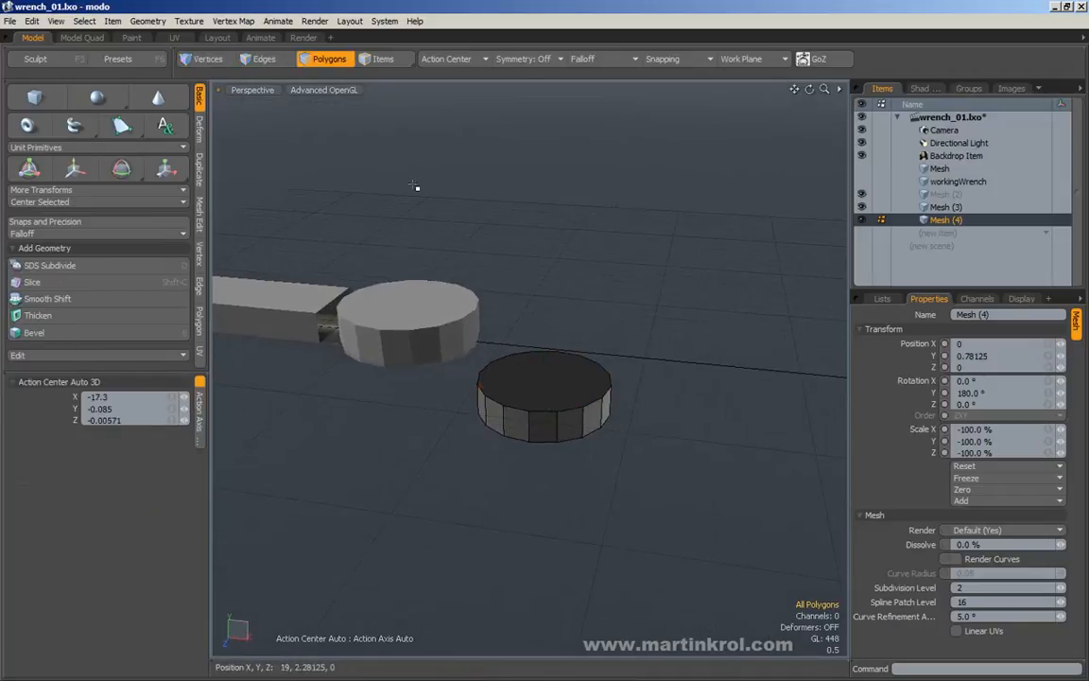
{"action": "double_click", "coordinate": [565, 396]}
{"action": "key", "text": "Delete"}
{"action": "left_click_drag", "start_coordinate": [486, 311], "coordinate": [598, 371], "text": "alt"}
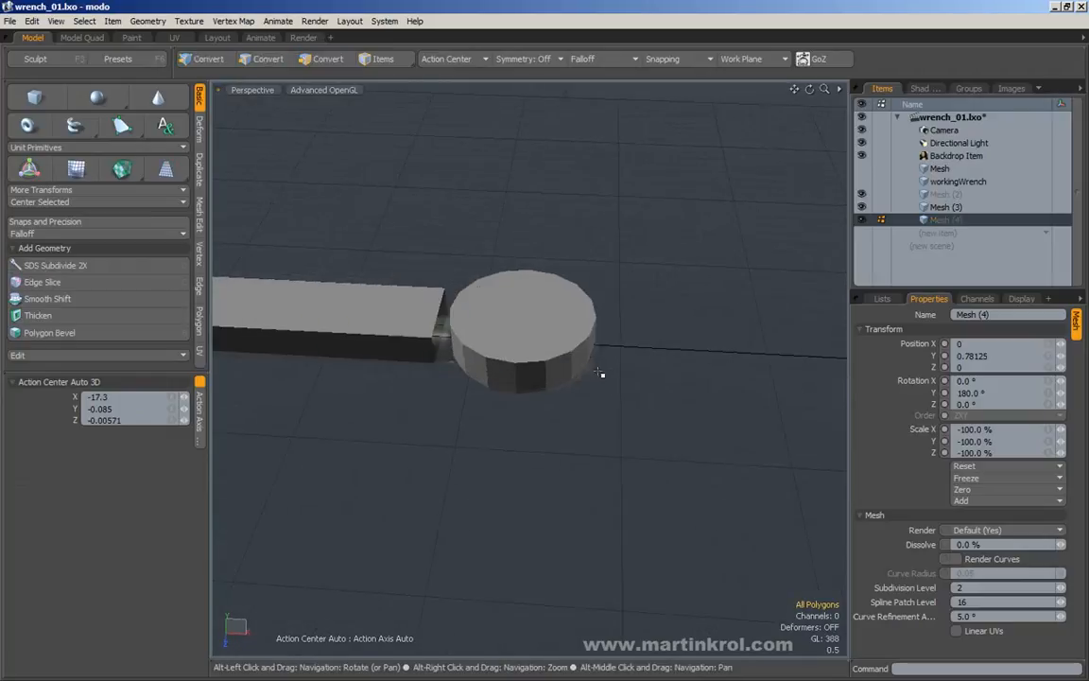
{"action": "left_click_drag", "start_coordinate": [523, 382], "coordinate": [586, 337], "text": "alt"}
{"action": "key", "text": "KP_2"}
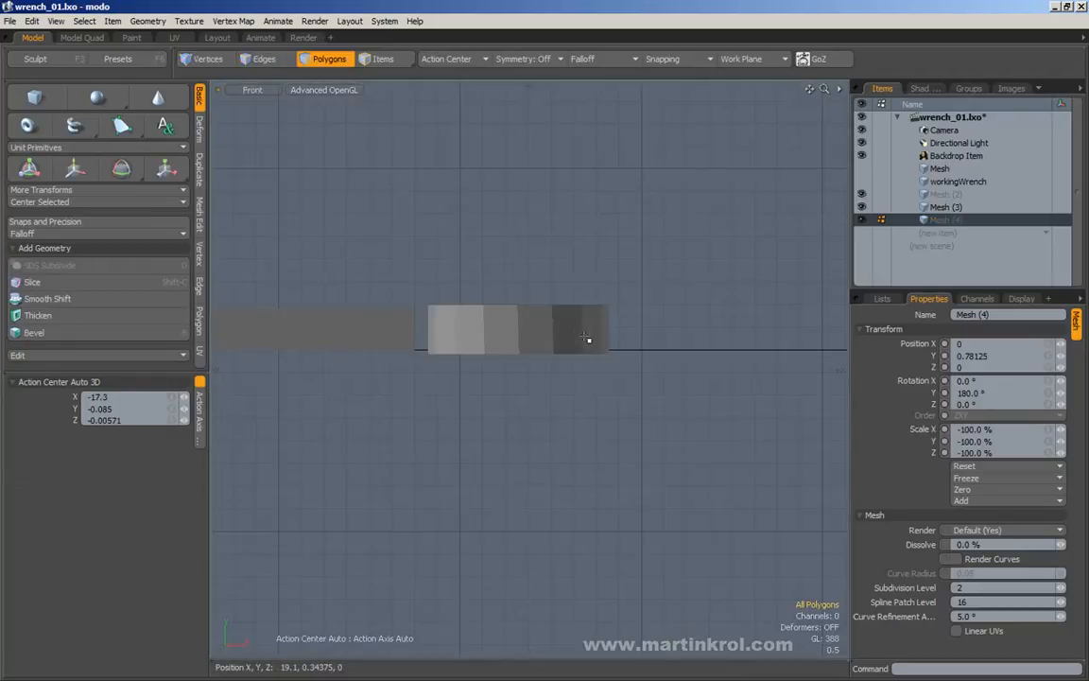
Select the whole old ring disc in Mesh (3) and delete it
{"action": "scroll", "coordinate": [573, 333], "scroll_direction": "up", "scroll_amount": 3}
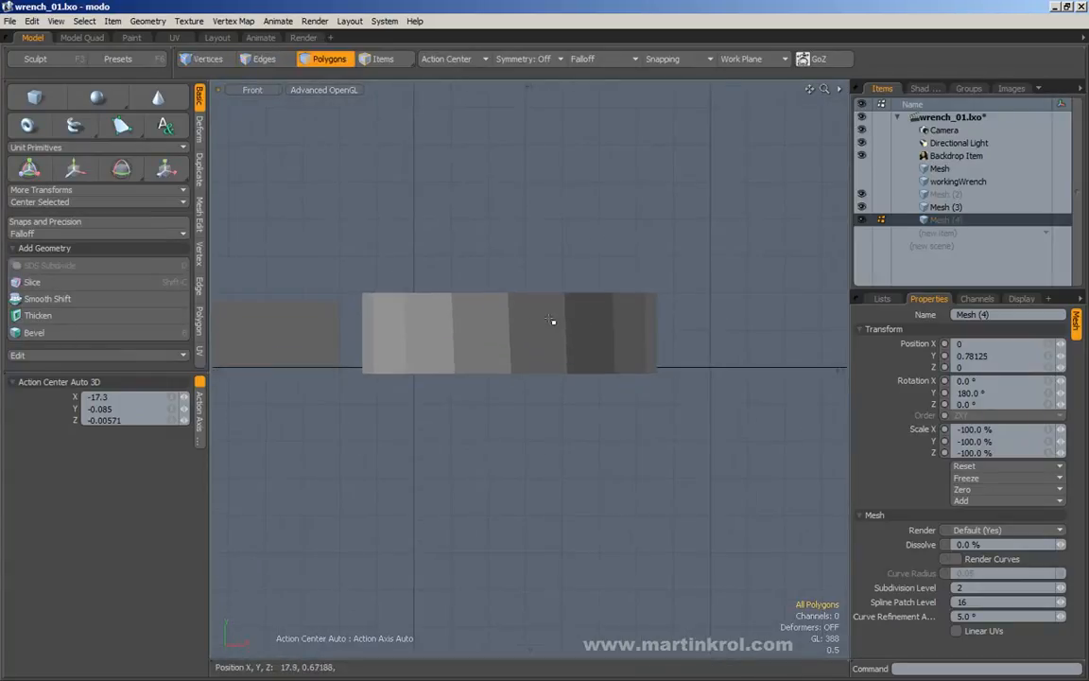
{"action": "double_click", "coordinate": [520, 313]}
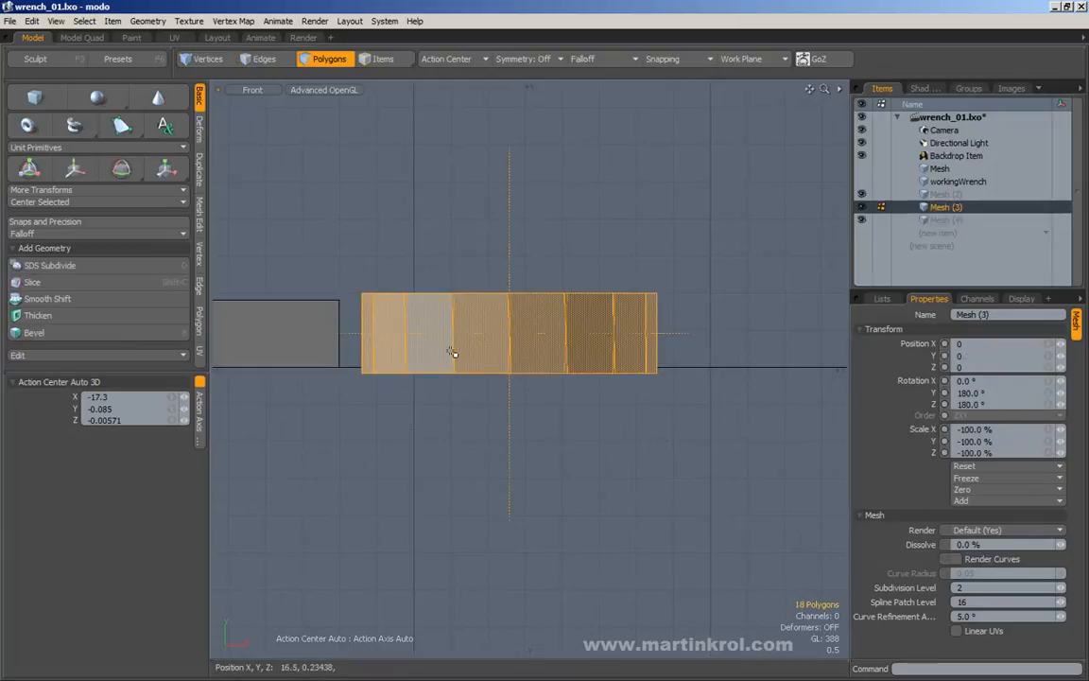
{"action": "key", "text": "Delete"}
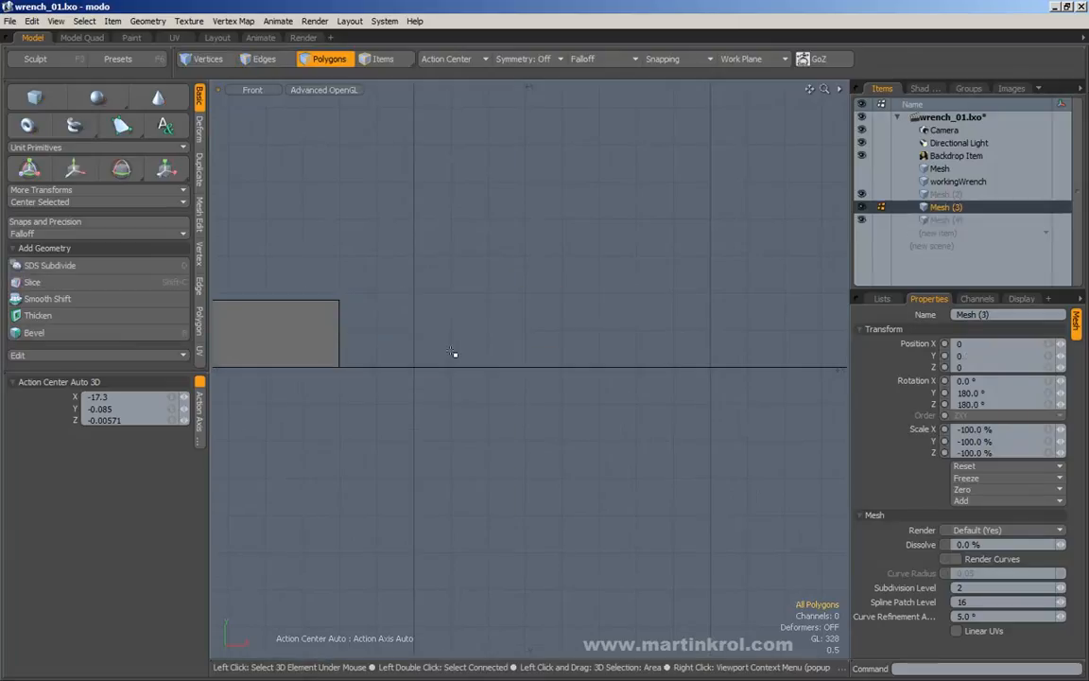
Draw a 16-sided Y-axis cylinder in Mesh (3) over the reference ring, radius about 1.81, centred near X 17.4
{"action": "left_click", "coordinate": [147, 21]}
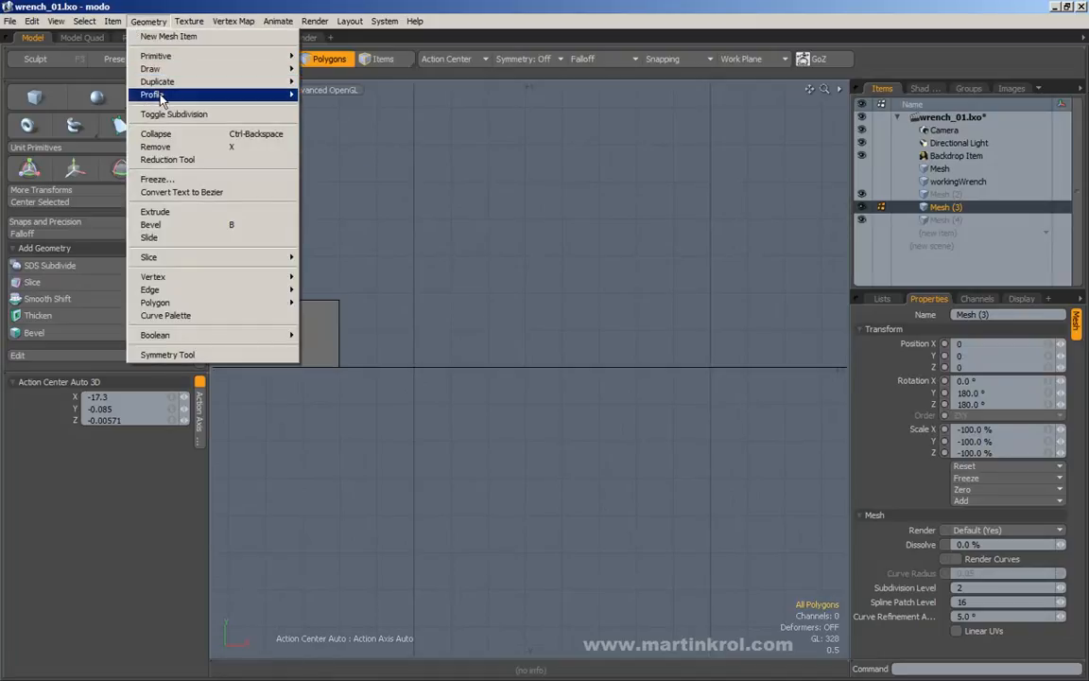
{"action": "mouse_move", "coordinate": [150, 56]}
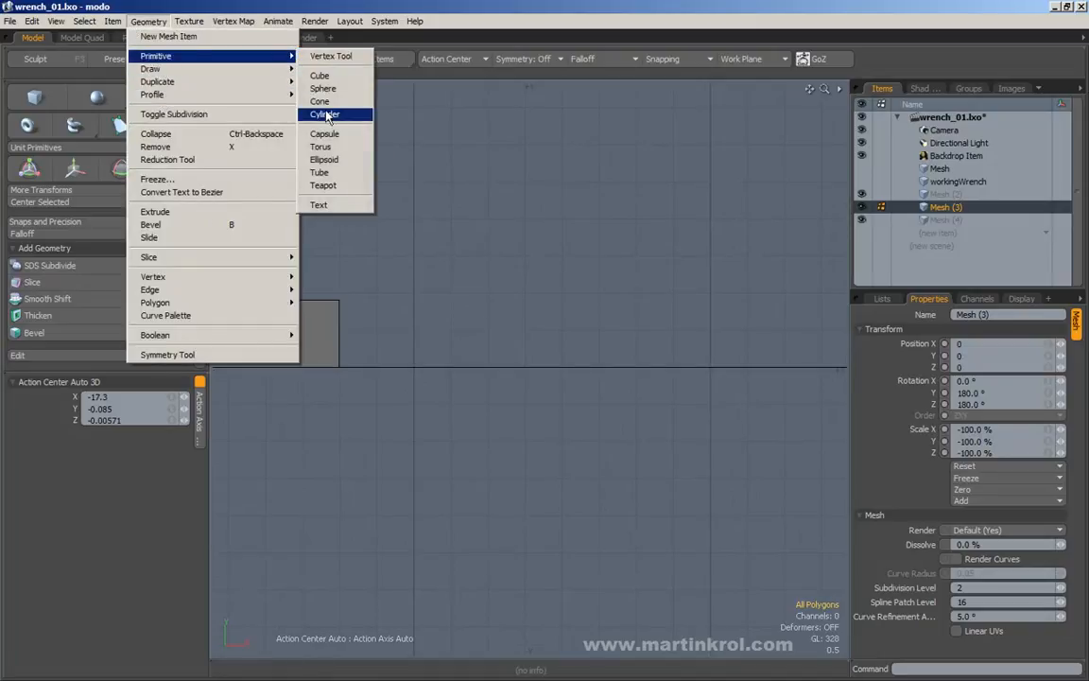
{"action": "left_click", "coordinate": [324, 114]}
{"action": "left_click_drag", "start_coordinate": [502, 322], "coordinate": [617, 438], "text": "ctrl"}
{"action": "left_click_drag", "start_coordinate": [502, 322], "coordinate": [496, 323]}
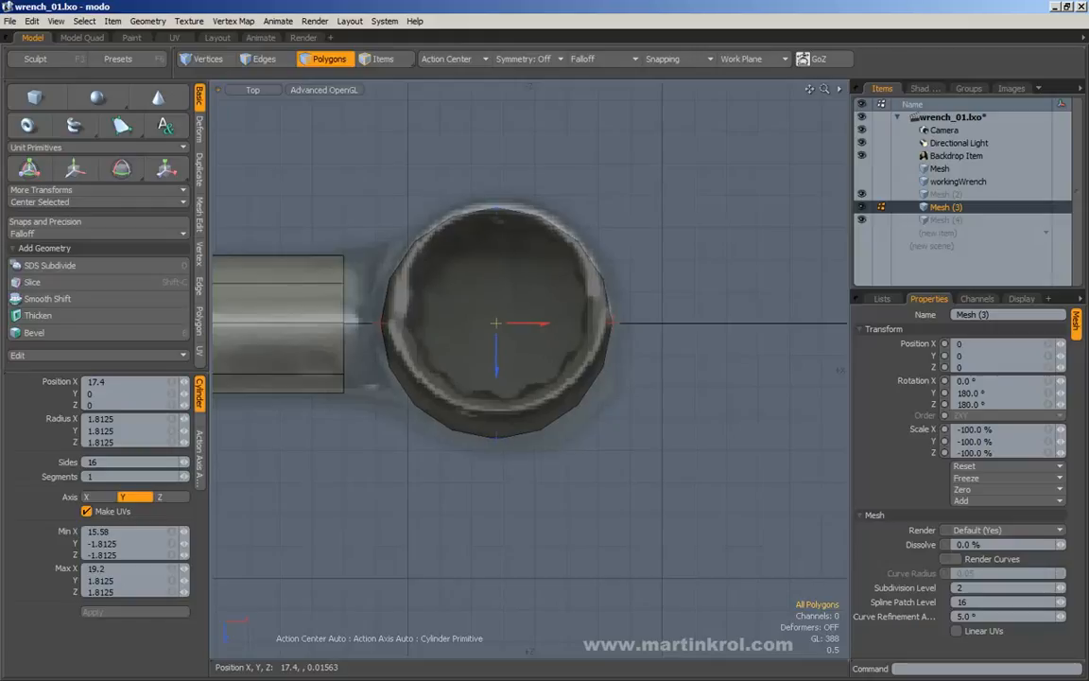
Flatten the cylinder to a Y radius of about 0.67 and raise its centre to about Y 0.42
{"action": "left_click_drag", "start_coordinate": [492, 328], "coordinate": [501, 306], "text": "alt"}
{"action": "key", "text": "KP_2"}
{"action": "left_click_drag", "start_coordinate": [501, 548], "coordinate": [501, 429]}
{"action": "left_click_drag", "start_coordinate": [506, 310], "coordinate": [505, 316]}
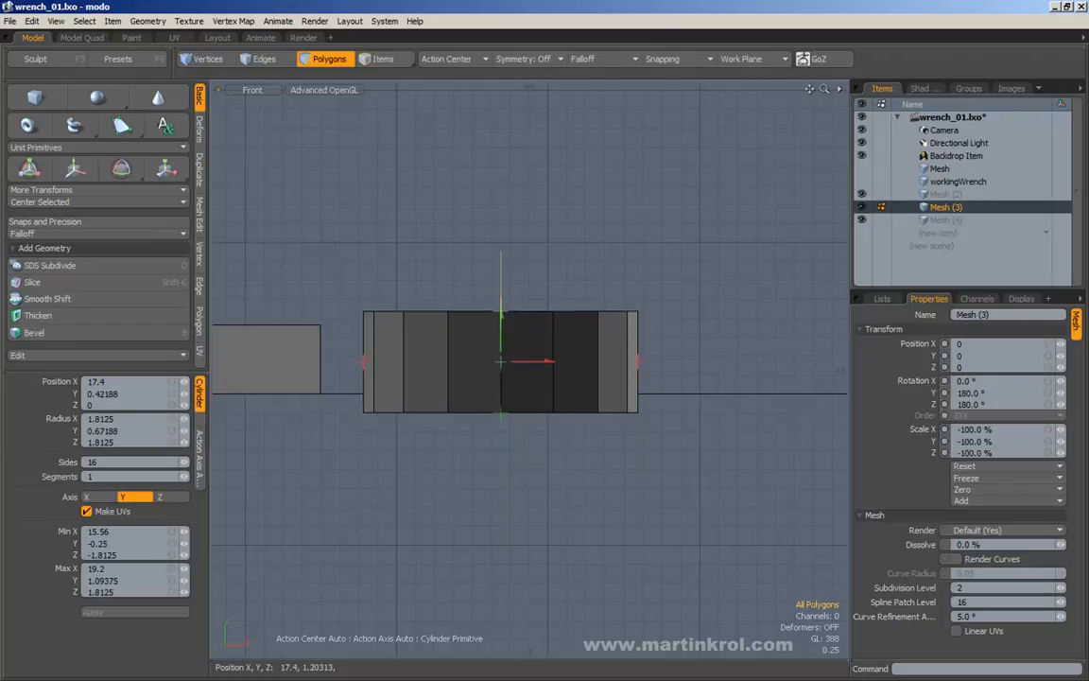
{"action": "left_click_drag", "start_coordinate": [602, 306], "coordinate": [564, 413], "text": "alt"}
{"action": "left_click", "coordinate": [505, 291]}
Examine the new disc's shape and its fit against the handle's end and the reference image from several angles
{"action": "left_click_drag", "start_coordinate": [506, 293], "coordinate": [542, 214], "text": "alt"}
{"action": "double_click", "coordinate": [486, 348]}
{"action": "left_click", "coordinate": [580, 188]}
{"action": "double_click", "coordinate": [573, 311]}
{"action": "left_click_drag", "start_coordinate": [574, 311], "coordinate": [527, 270], "text": "alt"}
{"action": "double_click", "coordinate": [289, 310]}
{"action": "scroll", "coordinate": [600, 272], "scroll_direction": "down", "scroll_amount": 8}
{"action": "left_click_drag", "start_coordinate": [472, 223], "coordinate": [438, 371], "text": "alt"}
{"action": "left_click_drag", "start_coordinate": [633, 328], "coordinate": [425, 250], "text": "alt+shift"}
{"action": "scroll", "coordinate": [605, 248], "scroll_direction": "up", "scroll_amount": 5}
{"action": "left_click_drag", "start_coordinate": [486, 272], "coordinate": [489, 303], "text": "alt+shift"}
{"action": "double_click", "coordinate": [564, 306]}
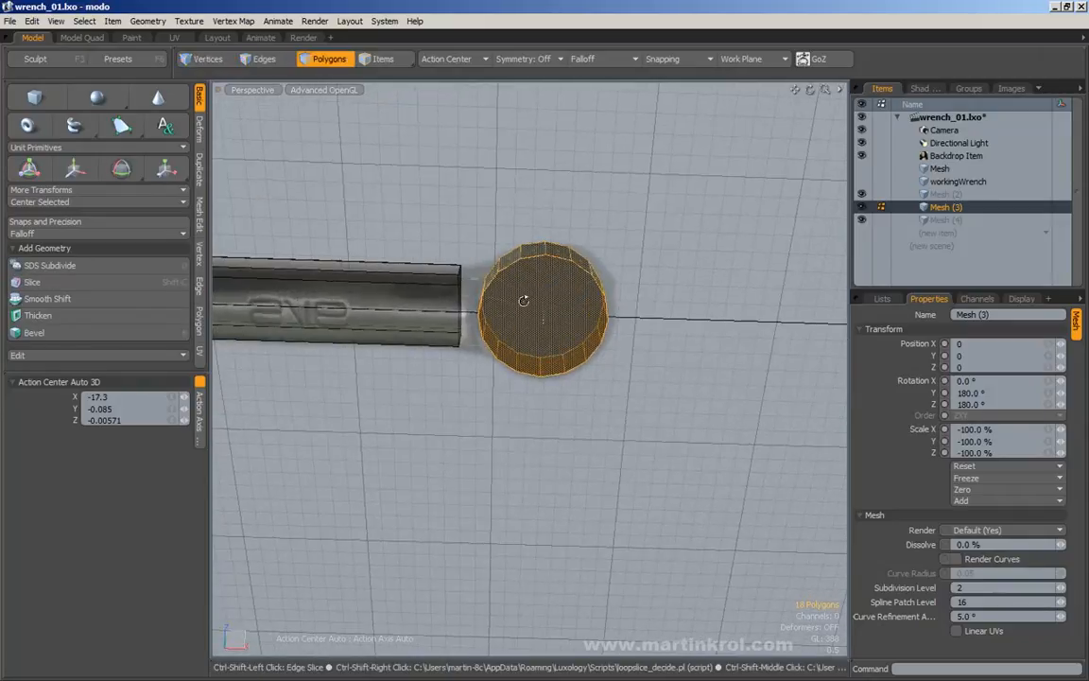
{"action": "left_click", "coordinate": [668, 205]}
{"action": "left_click_drag", "start_coordinate": [668, 205], "coordinate": [603, 274], "text": "alt"}
{"action": "double_click", "coordinate": [536, 277]}
{"action": "left_click_drag", "start_coordinate": [611, 211], "coordinate": [596, 384], "text": "alt"}
Select the disc's top and bottom polygons and inset both by about 0.52 with Polygon Bevel
{"action": "left_click", "coordinate": [623, 223]}
{"action": "scroll", "coordinate": [583, 484], "scroll_direction": "up", "scroll_amount": 3}
{"action": "left_click", "coordinate": [596, 396]}
{"action": "left_click", "coordinate": [588, 421], "text": "shift"}
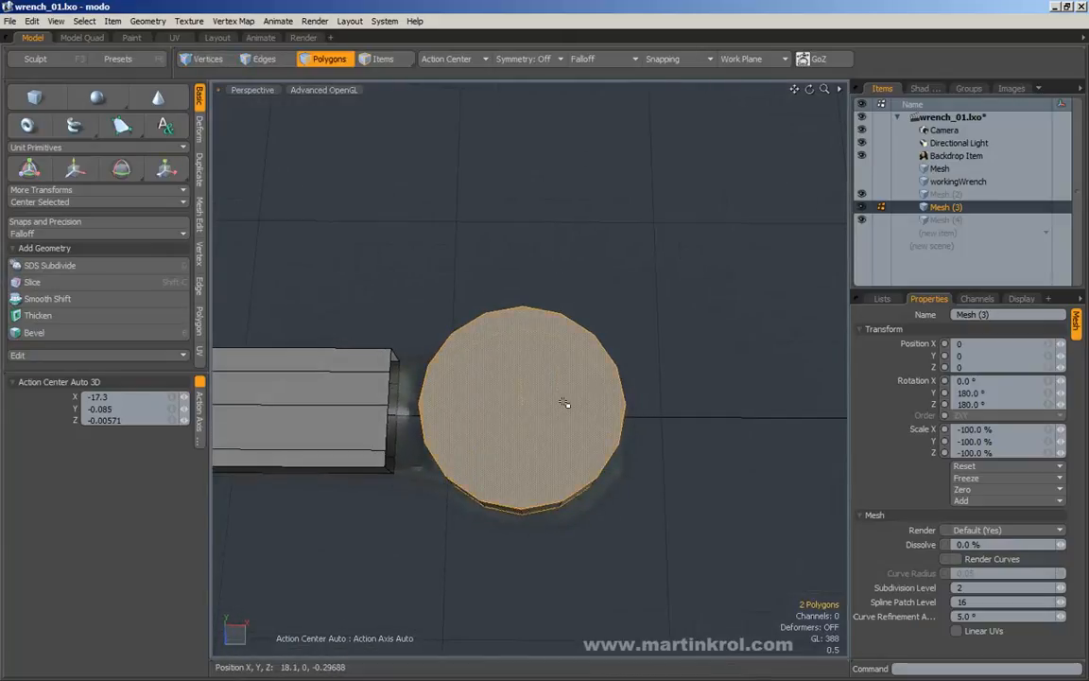
{"action": "key", "text": "b"}
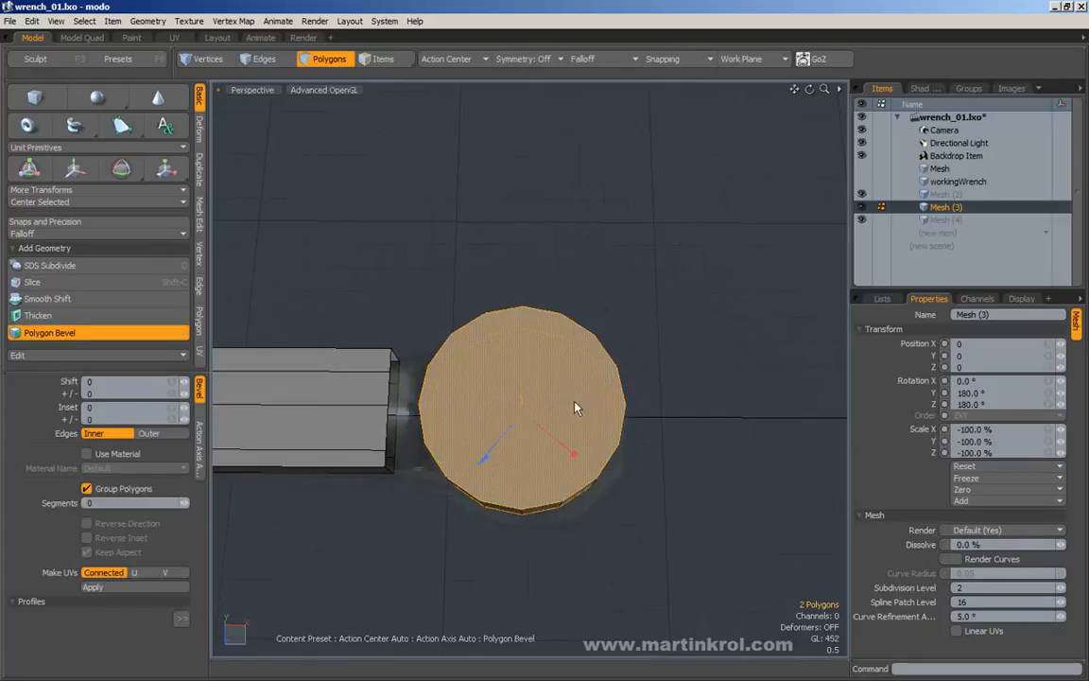
{"action": "left_click_drag", "start_coordinate": [573, 454], "coordinate": [559, 440]}
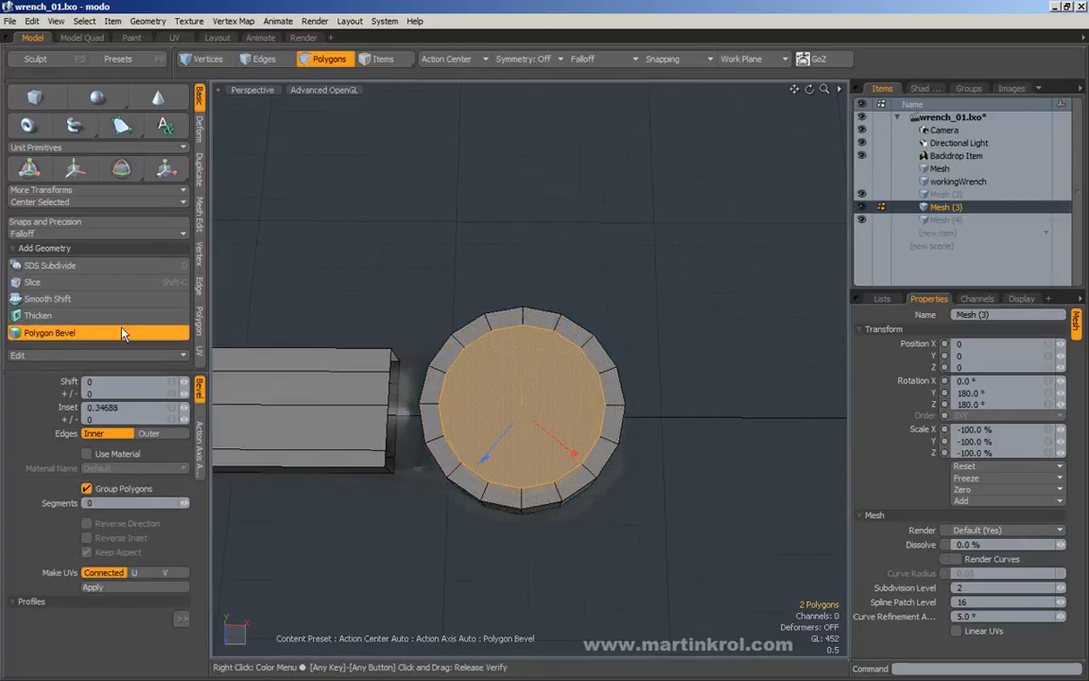
{"action": "left_click_drag", "start_coordinate": [573, 454], "coordinate": [564, 444]}
{"action": "left_click_drag", "start_coordinate": [522, 411], "coordinate": [537, 382], "text": "alt"}
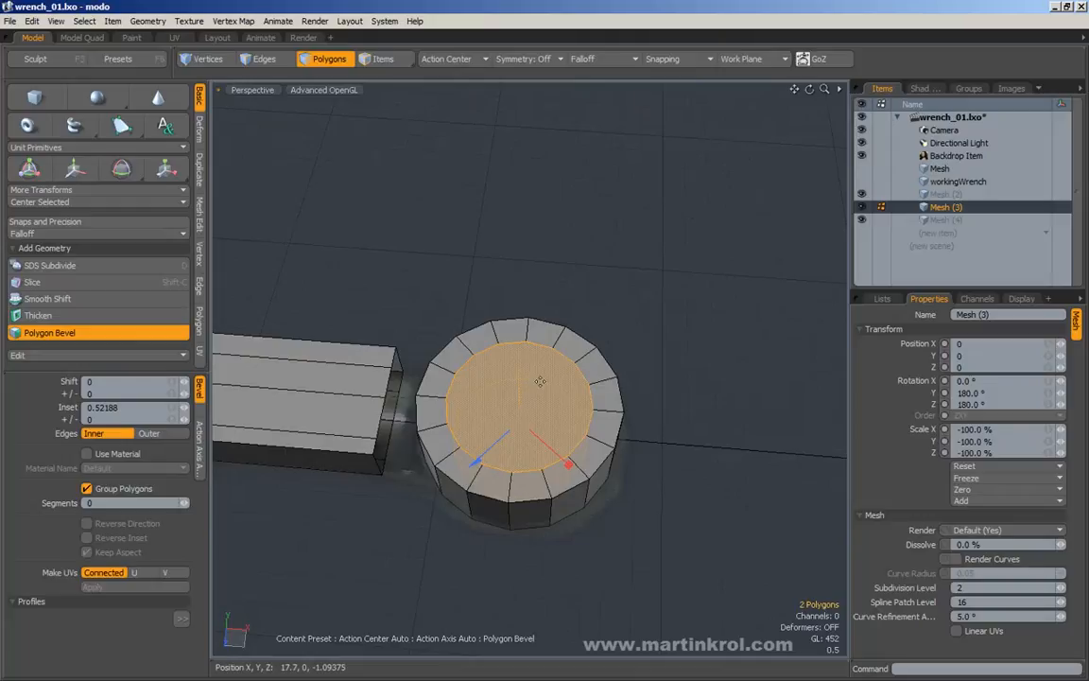
Bridge the disc's two inset polygons with 0 segments to open a through hole
{"action": "left_click", "coordinate": [199, 320]}
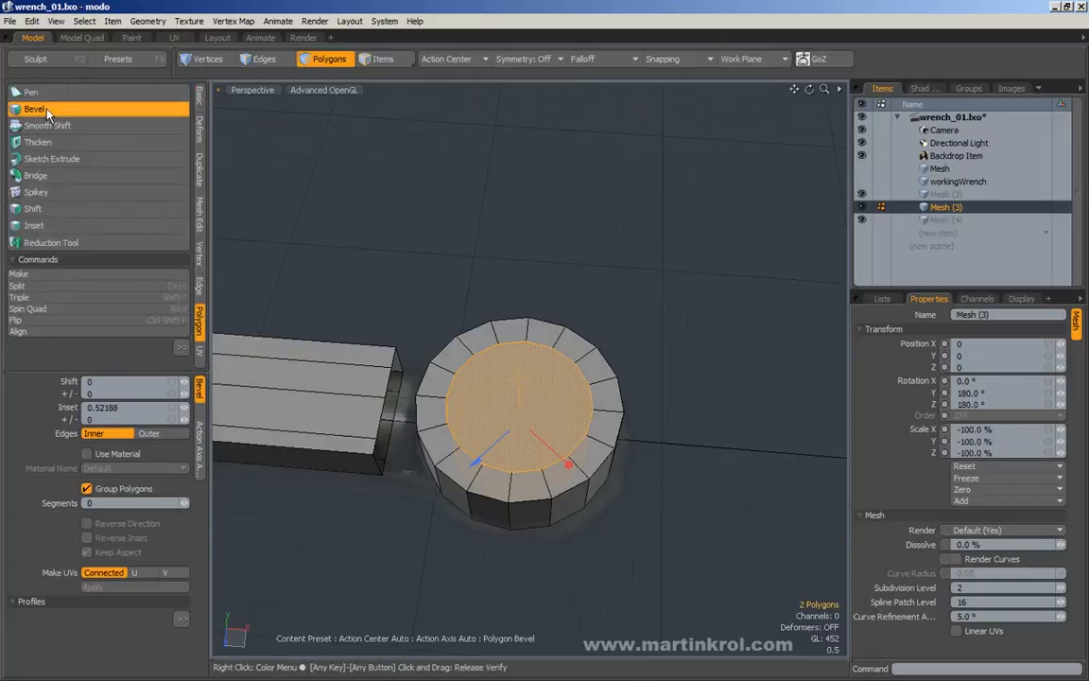
{"action": "left_click", "coordinate": [71, 175]}
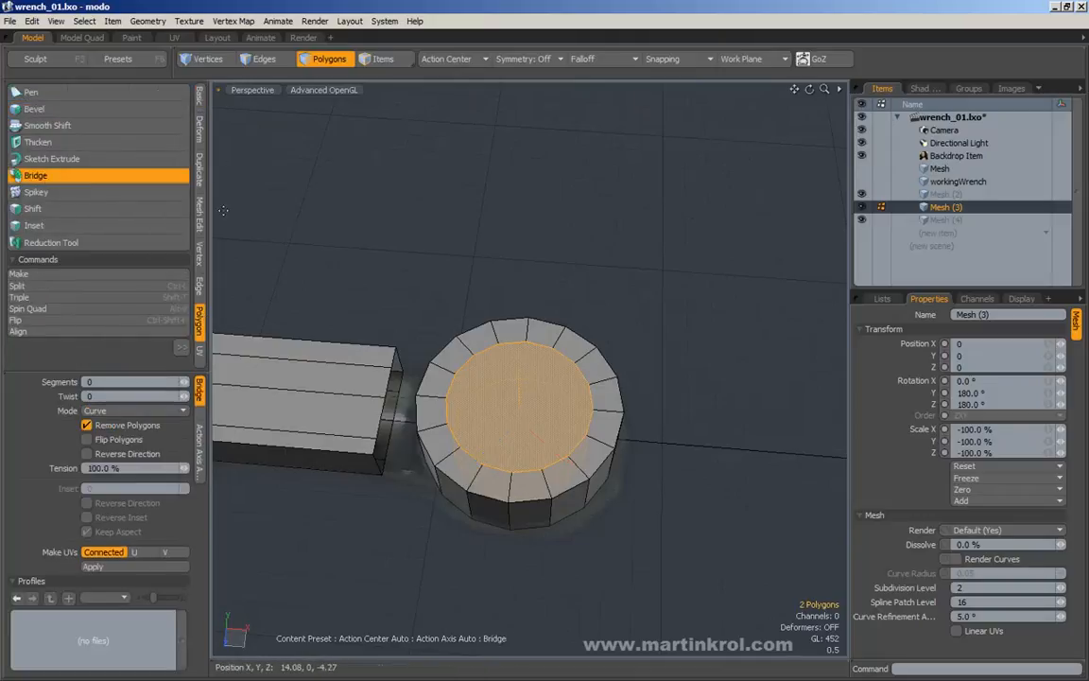
{"action": "left_click_drag", "start_coordinate": [677, 284], "coordinate": [641, 267], "text": "alt"}
{"action": "key", "text": "space"}
{"action": "left_click_drag", "start_coordinate": [641, 268], "coordinate": [574, 234]}
{"action": "left_click_drag", "start_coordinate": [506, 173], "coordinate": [598, 392], "text": "alt"}
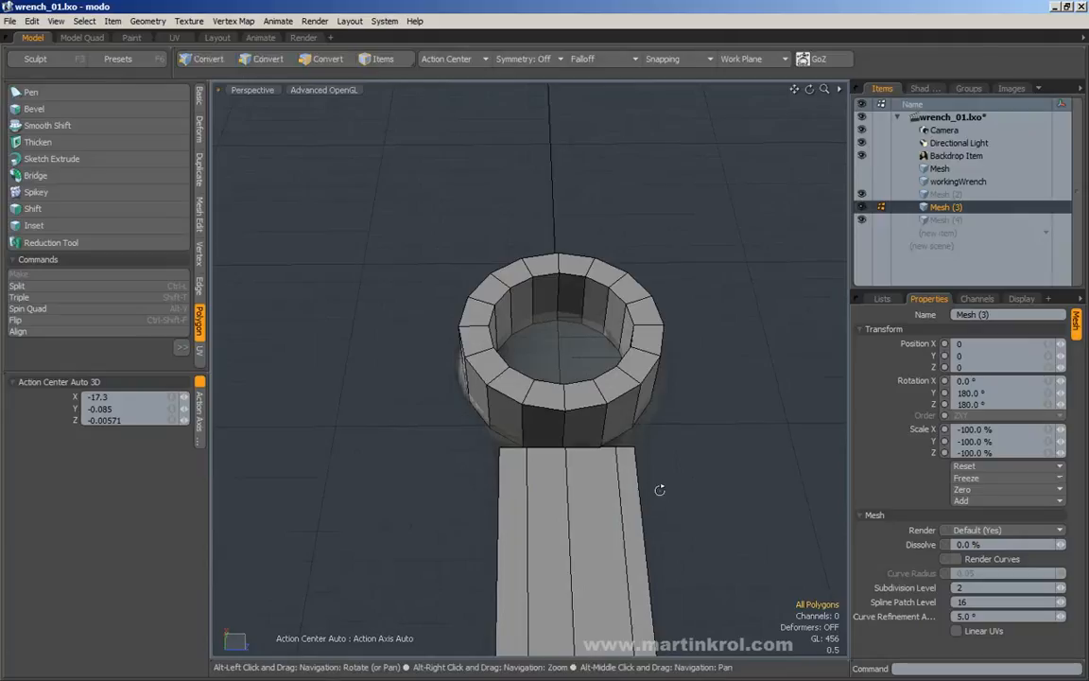
{"action": "left_click_drag", "start_coordinate": [506, 414], "coordinate": [644, 418]}
{"action": "left_click_drag", "start_coordinate": [703, 448], "coordinate": [607, 436], "text": "alt"}
{"action": "left_click", "coordinate": [600, 549]}
{"action": "left_click_drag", "start_coordinate": [602, 548], "coordinate": [469, 281], "text": "alt"}
Select one off-centre lengthwise edge on the handle's top and its bottom counterpart, and move both about -0.125 in Z
{"action": "key", "text": "2"}
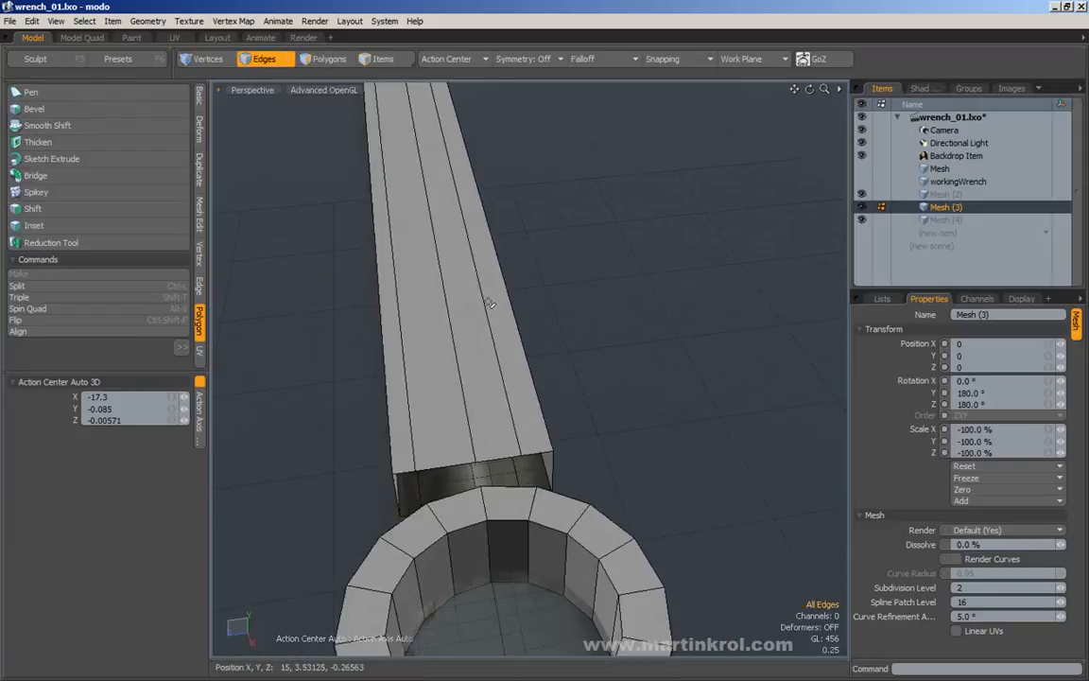
{"action": "double_click", "coordinate": [484, 286]}
{"action": "left_click_drag", "start_coordinate": [557, 365], "coordinate": [527, 195], "text": "alt"}
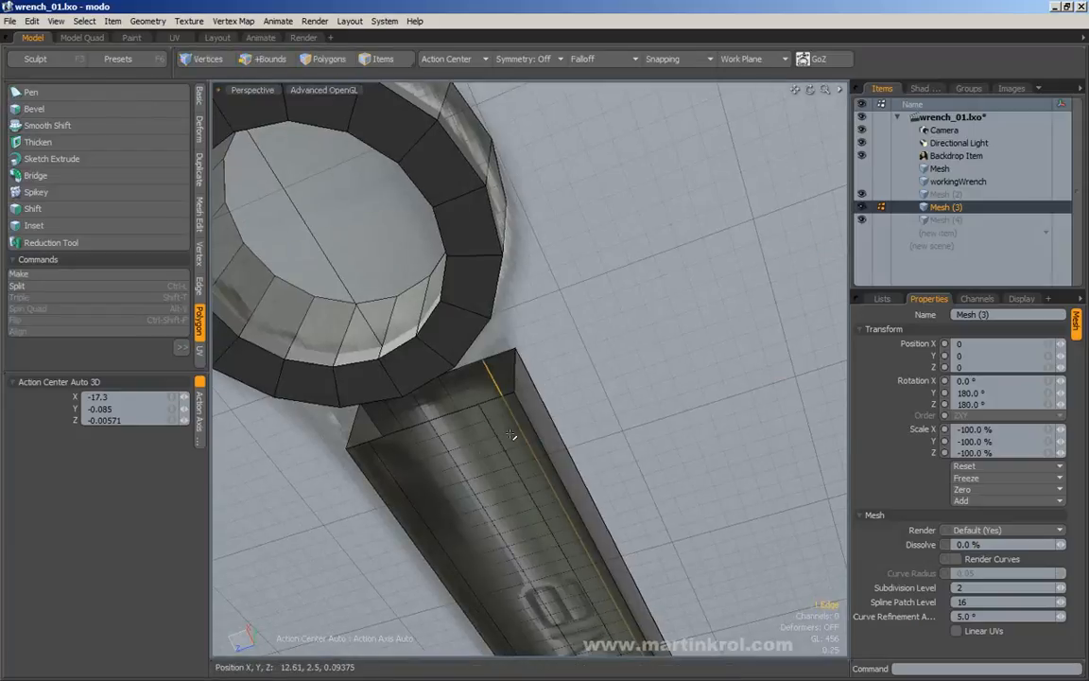
{"action": "key", "text": "w"}
{"action": "left_click_drag", "start_coordinate": [429, 352], "coordinate": [552, 297], "text": "alt"}
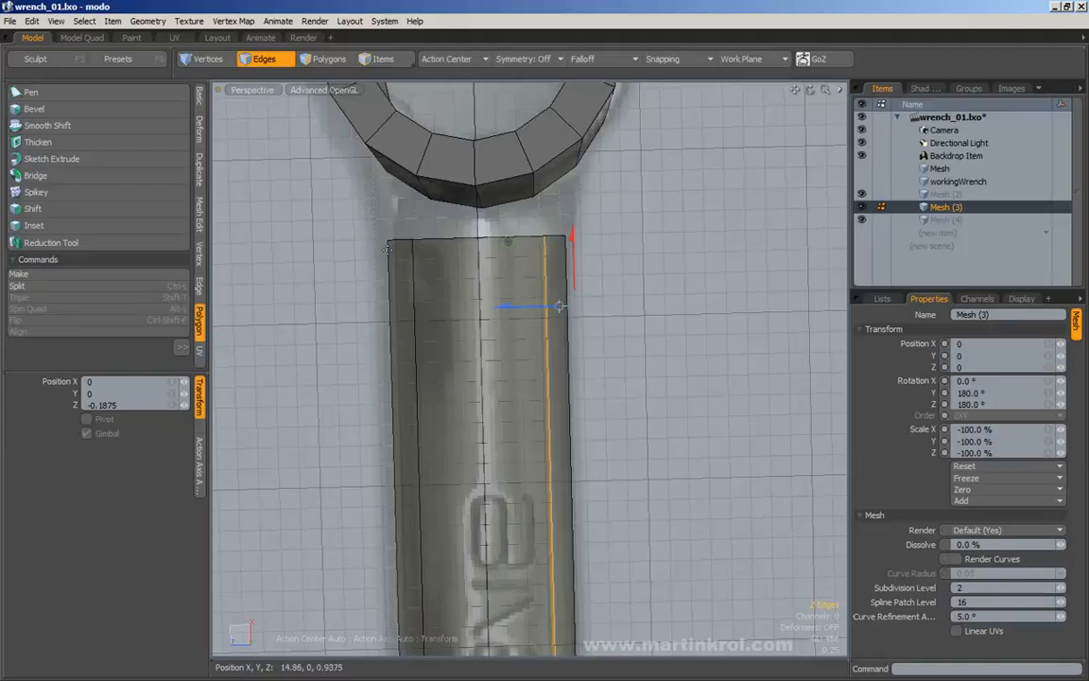
{"action": "left_click_drag", "start_coordinate": [551, 312], "coordinate": [561, 305]}
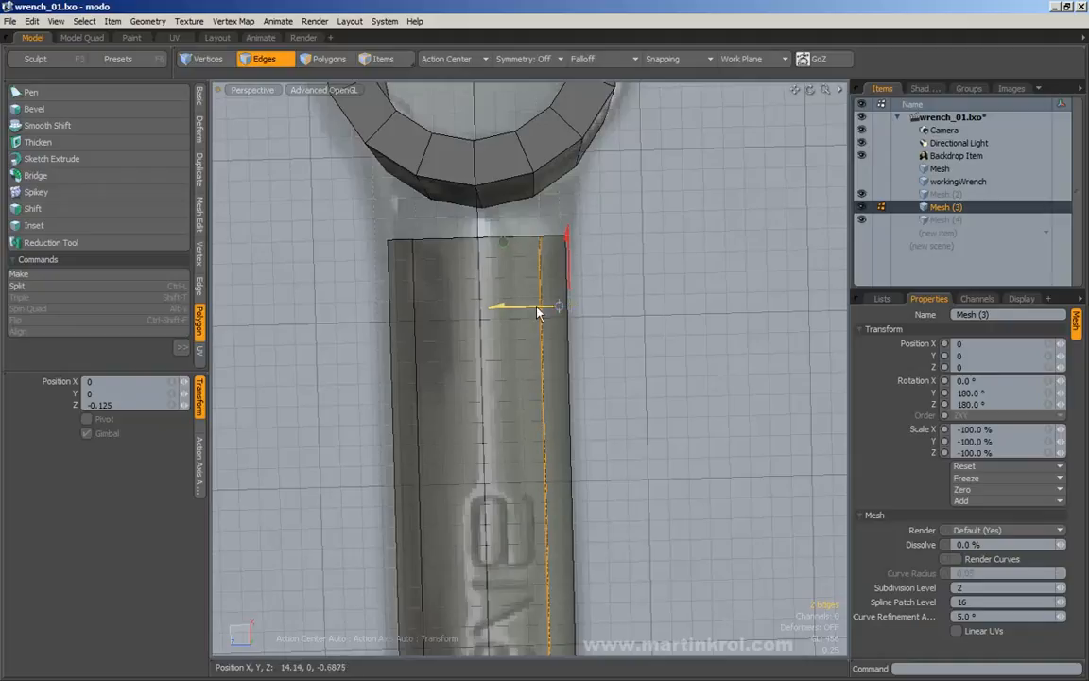
{"action": "key", "text": "space"}
Select the border edges of the handle's open end facing the ring and fill the opening with a polygon
{"action": "left_click_drag", "start_coordinate": [637, 296], "coordinate": [543, 296], "text": "alt"}
{"action": "left_click_drag", "start_coordinate": [406, 451], "coordinate": [559, 450], "text": "alt"}
{"action": "left_click_drag", "start_coordinate": [477, 233], "coordinate": [558, 246], "text": "alt"}
{"action": "middle_click_drag", "start_coordinate": [555, 366], "coordinate": [517, 358], "text": "alt"}
{"action": "left_click_drag", "start_coordinate": [517, 357], "coordinate": [529, 367], "text": "alt"}
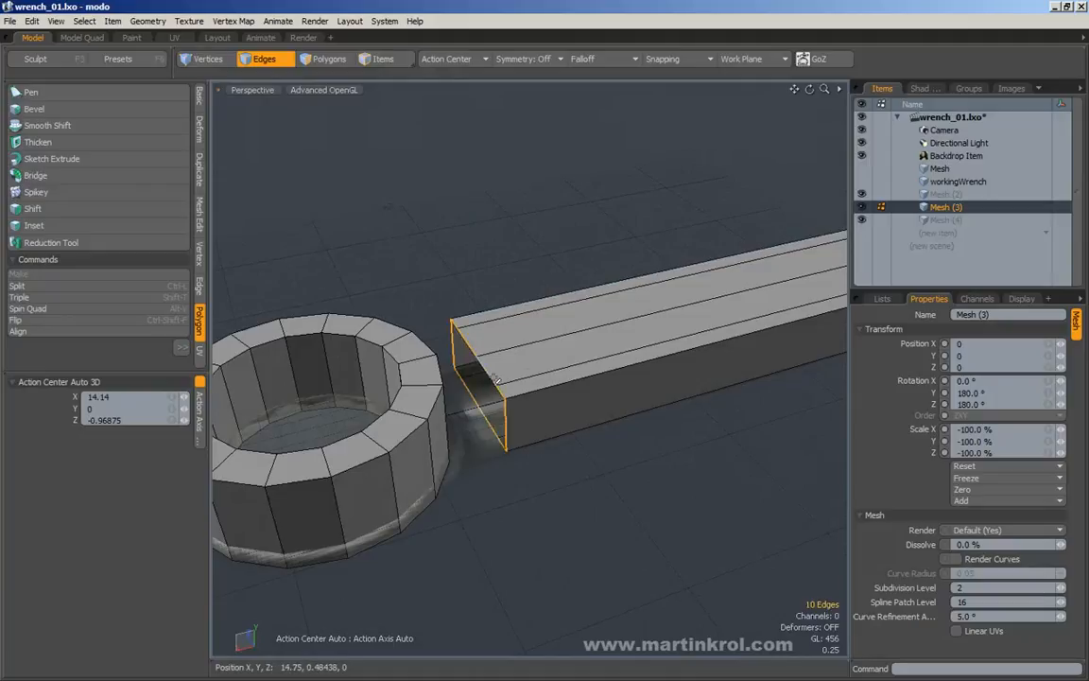
{"action": "left_click_drag", "start_coordinate": [495, 384], "coordinate": [535, 382], "text": "alt"}
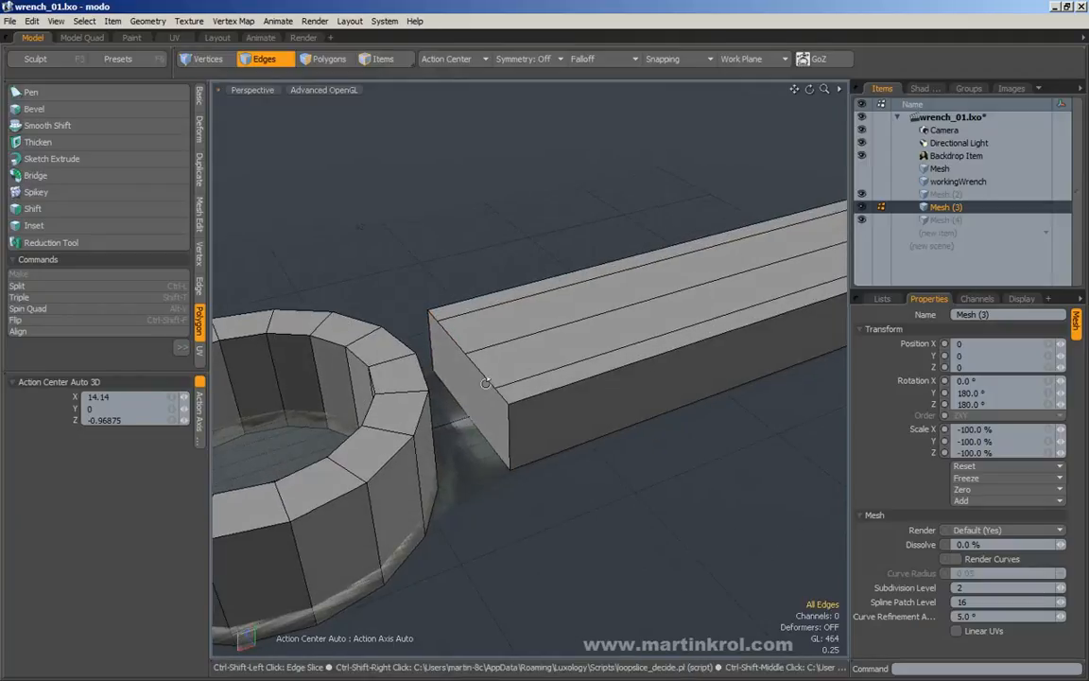
Cut the handle's end cap vertically at its three inner lengthwise edges with Edge Slice
{"action": "key", "text": "c"}
{"action": "left_click", "coordinate": [498, 384]}
{"action": "left_click_drag", "start_coordinate": [438, 427], "coordinate": [627, 418], "text": "alt"}
{"action": "left_click", "coordinate": [472, 428]}
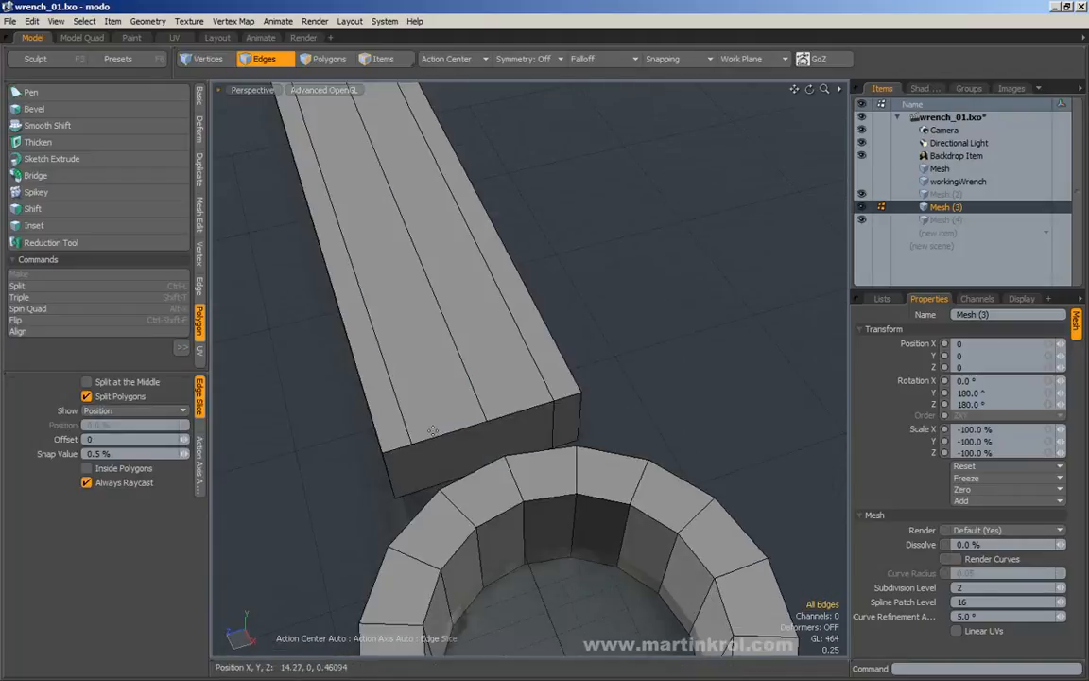
{"action": "left_click_drag", "start_coordinate": [411, 441], "coordinate": [460, 470], "text": "alt"}
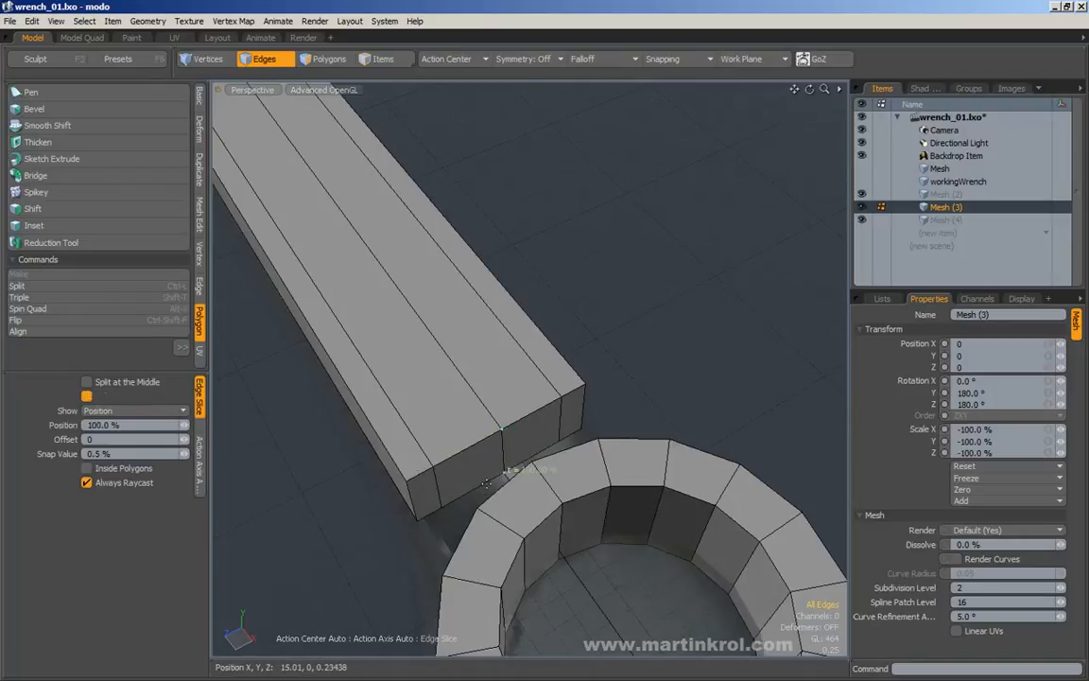
{"action": "key", "text": "space"}
Select the four end-cap polygons and the four facing outer polygons of the ring, and connect them with Bridge
{"action": "left_click_drag", "start_coordinate": [349, 456], "coordinate": [387, 467], "text": "alt"}
{"action": "key", "text": "space"}
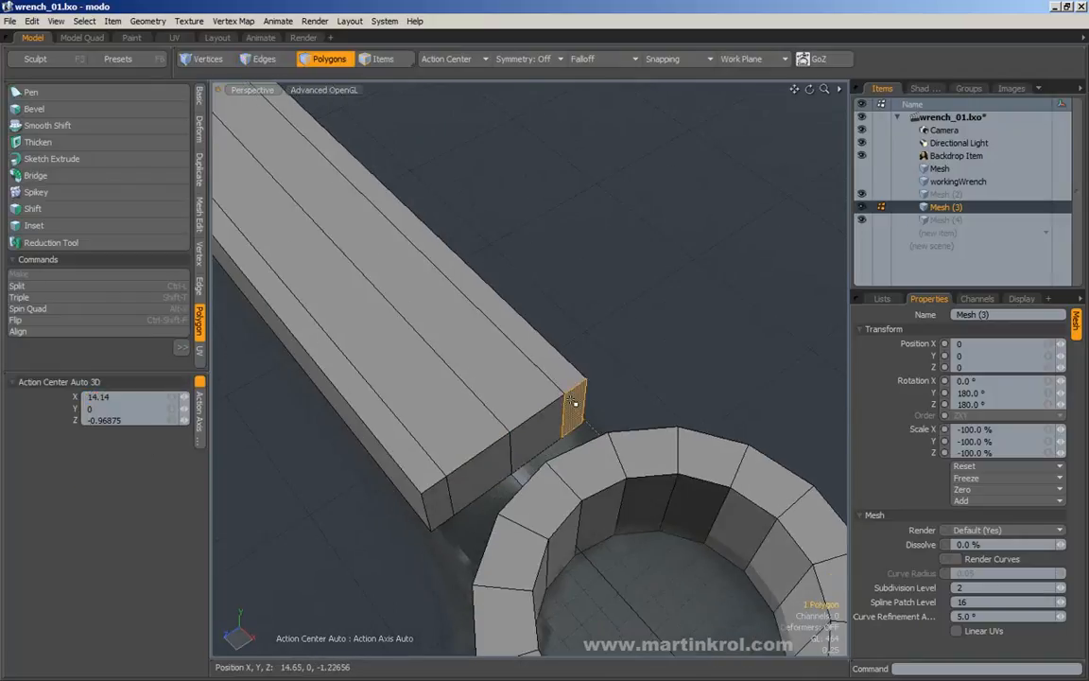
{"action": "mouse_move", "coordinate": [441, 492]}
{"action": "left_mouse_down", "text": "alt"}
{"action": "mouse_move", "coordinate": [427, 396]}
{"action": "mouse_move", "coordinate": [524, 413]}
{"action": "mouse_move", "coordinate": [610, 408]}
{"action": "mouse_move", "coordinate": [469, 382]}
{"action": "mouse_move", "coordinate": [555, 400]}
{"action": "mouse_move", "coordinate": [526, 463]}
{"action": "mouse_move", "coordinate": [473, 388]}
{"action": "mouse_move", "coordinate": [553, 397]}
{"action": "mouse_move", "coordinate": [562, 430]}
{"action": "mouse_move", "coordinate": [543, 432]}
{"action": "left_mouse_up", "text": "alt"}
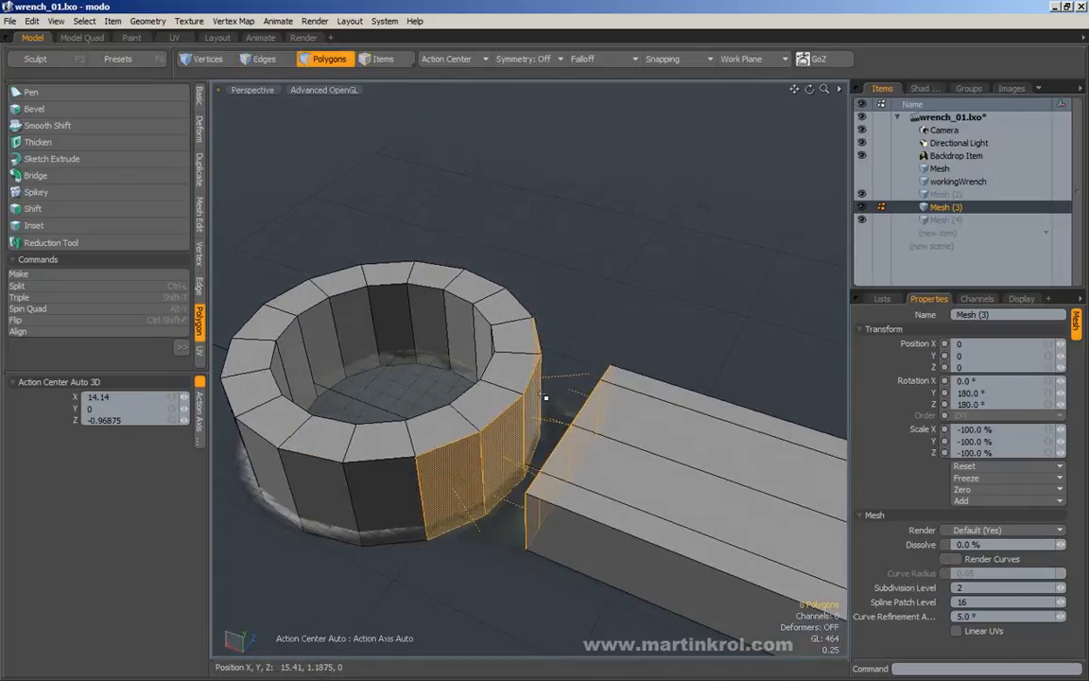
{"action": "key", "text": "shift+b"}
{"action": "left_click", "coordinate": [593, 345]}
{"action": "left_click_drag", "start_coordinate": [707, 333], "coordinate": [264, 229], "text": "alt"}
{"action": "left_click_drag", "start_coordinate": [553, 298], "coordinate": [419, 285], "text": "alt"}
{"action": "key", "text": "q"}
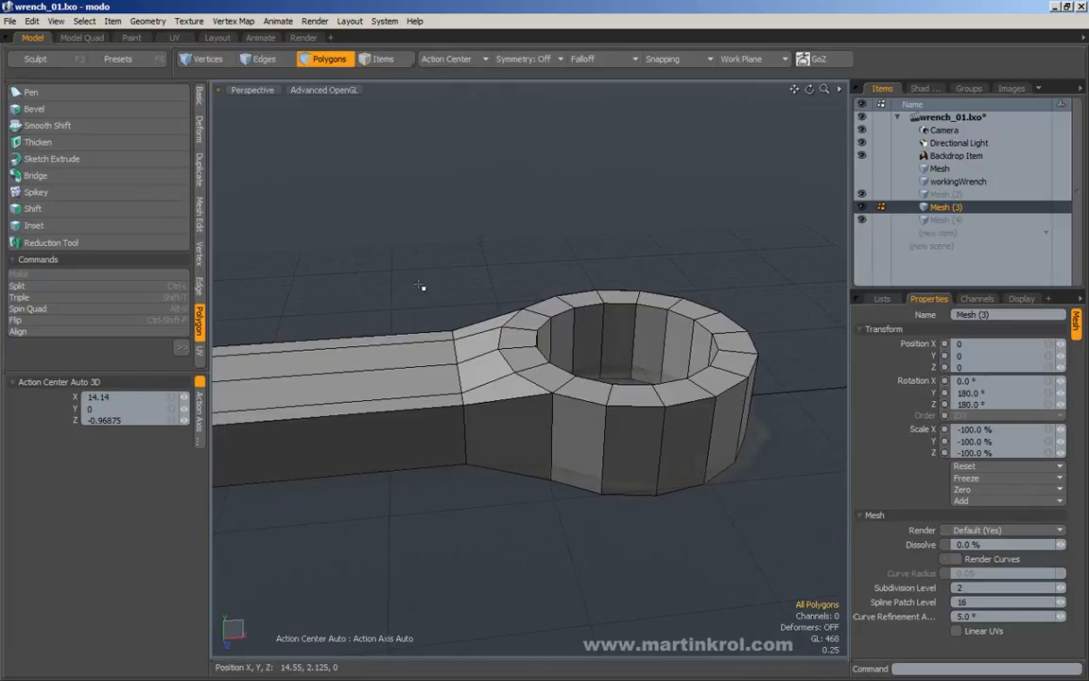
Undo the bridge between handle and ring, leave the tool and clear the polygon selection
{"action": "left_click_drag", "start_coordinate": [558, 252], "coordinate": [617, 262], "text": "alt"}
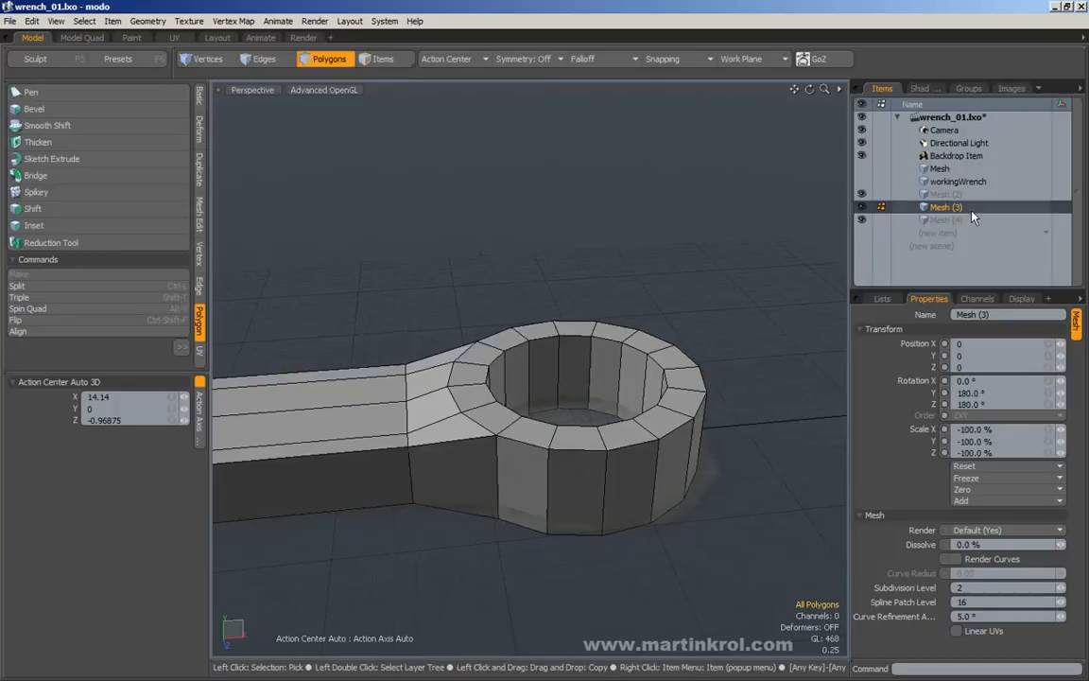
{"action": "left_click_drag", "start_coordinate": [614, 315], "coordinate": [452, 372], "text": "ctrl+alt"}
{"action": "left_click_drag", "start_coordinate": [559, 354], "coordinate": [541, 359], "text": "ctrl+alt"}
{"action": "left_click_drag", "start_coordinate": [301, 435], "coordinate": [380, 437], "text": "alt+shift"}
{"action": "left_click_drag", "start_coordinate": [612, 327], "coordinate": [480, 325], "text": "alt+shift"}
{"action": "left_click_drag", "start_coordinate": [481, 325], "coordinate": [655, 364], "text": "ctrl+alt"}
{"action": "key", "text": "shift+b"}
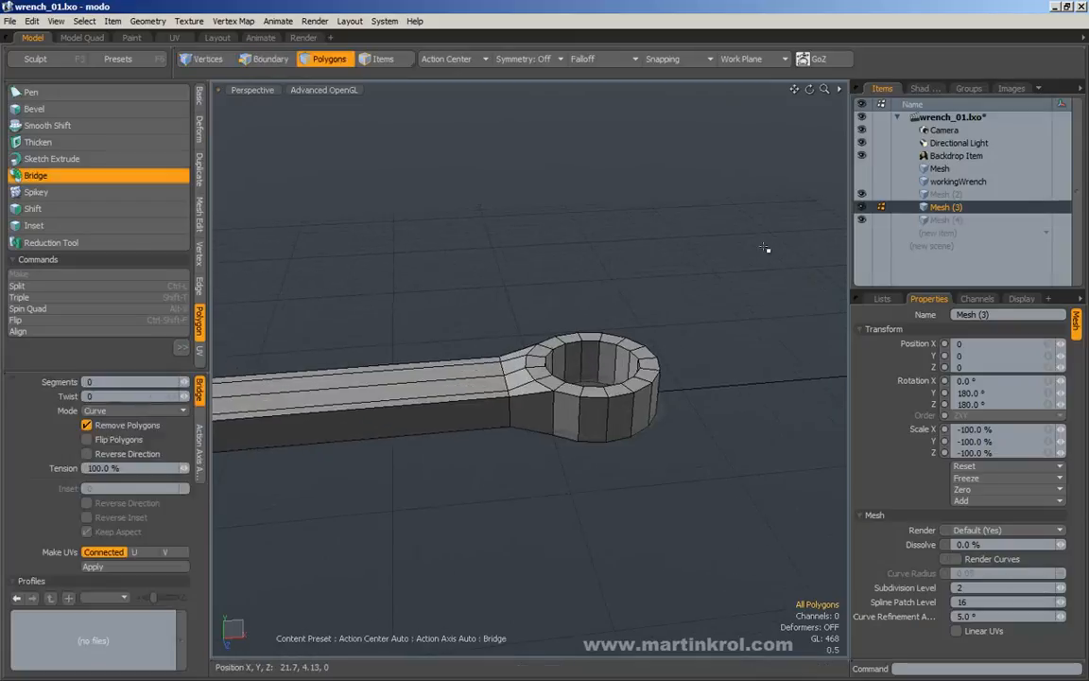
{"action": "key", "text": "space"}
{"action": "left_click_drag", "start_coordinate": [700, 303], "coordinate": [724, 363]}
Cut the whole ring out of Mesh (3) and paste it into Mesh (4)
{"action": "double_click", "coordinate": [595, 407]}
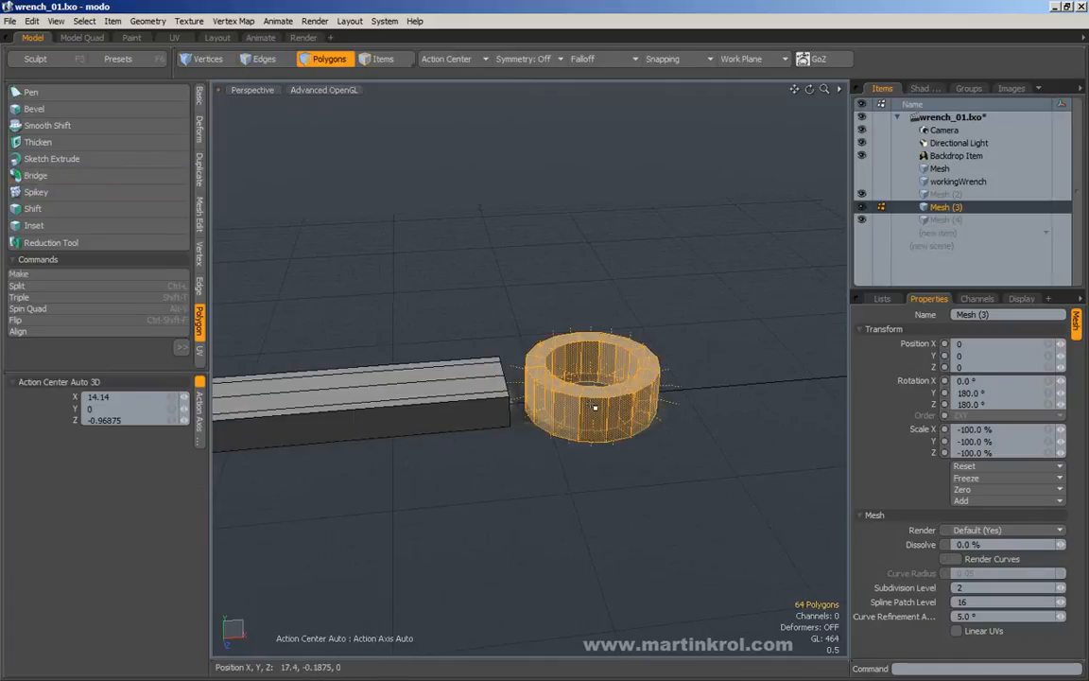
{"action": "key", "text": "ctrl+x"}
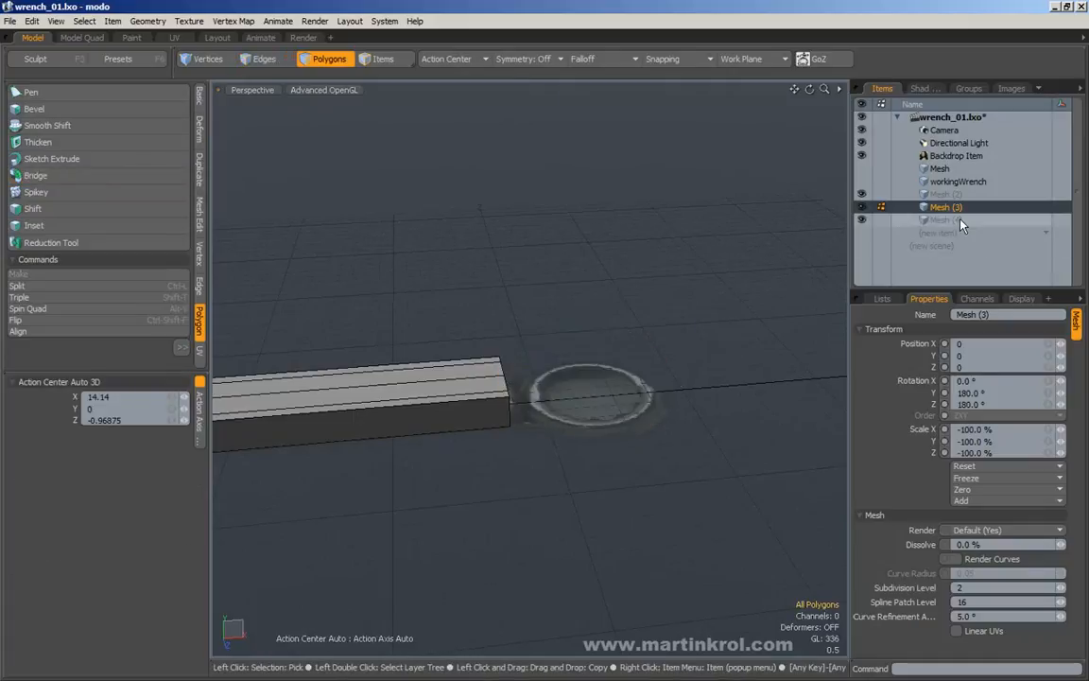
{"action": "left_click", "coordinate": [960, 221]}
{"action": "key", "text": "ctrl+v"}
{"action": "left_click_drag", "start_coordinate": [729, 231], "coordinate": [596, 318], "text": "alt"}
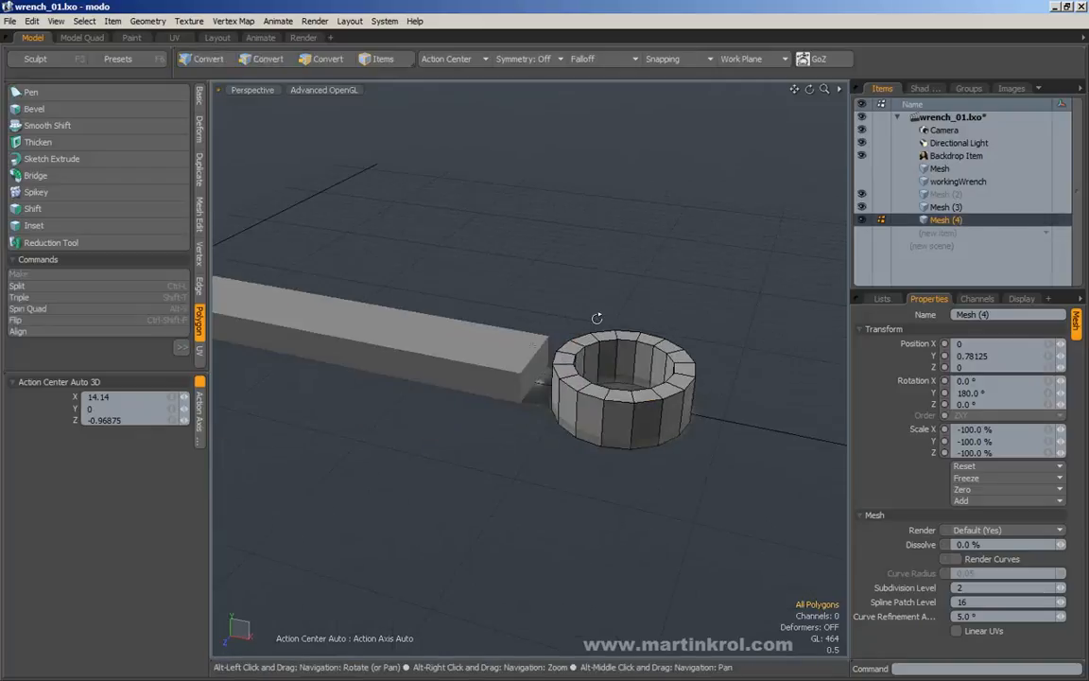
Compare selecting Mesh (3) and Mesh (4) individually, and make both active together
{"action": "left_click", "coordinate": [941, 208], "text": "ctrl"}
{"action": "left_click_drag", "start_coordinate": [519, 334], "coordinate": [629, 265], "text": "alt"}
{"action": "left_click", "coordinate": [942, 208]}
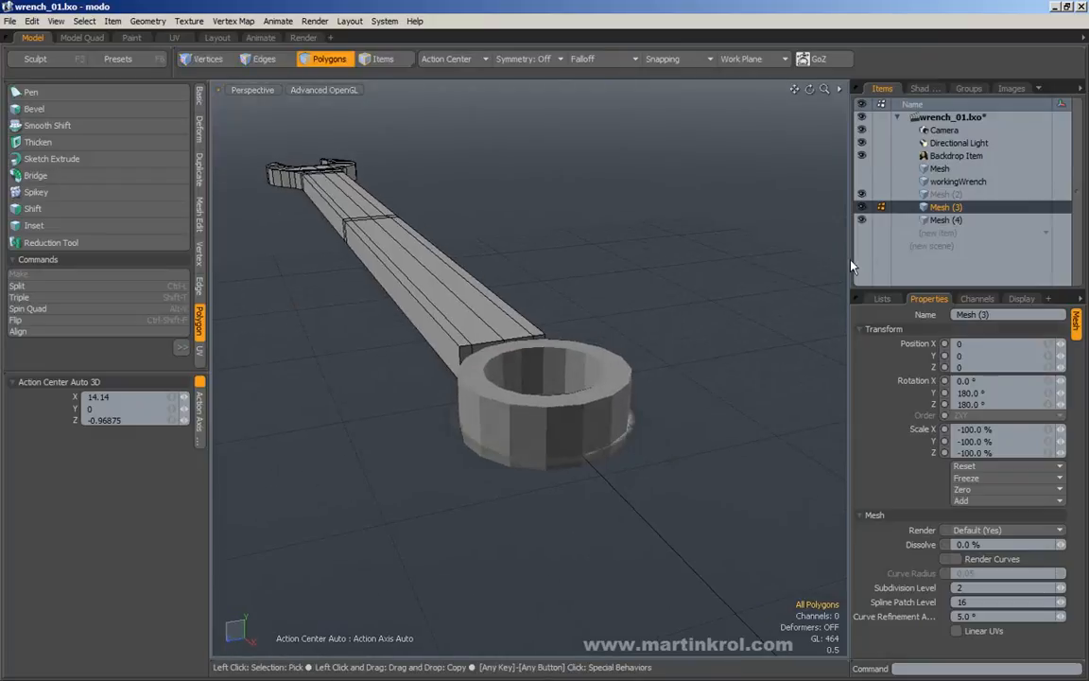
{"action": "left_click", "coordinate": [940, 221]}
{"action": "left_click_drag", "start_coordinate": [487, 333], "coordinate": [680, 364], "text": "alt"}
{"action": "left_click", "coordinate": [947, 213], "text": "ctrl"}
Select the facing polygons on the handle's end and the ring, and try to bridge them across the two mesh items
{"action": "scroll", "coordinate": [625, 440], "scroll_direction": "up", "scroll_amount": 2}
{"action": "left_click_drag", "start_coordinate": [619, 441], "coordinate": [579, 435]}
{"action": "left_click_drag", "start_coordinate": [502, 383], "coordinate": [547, 275], "text": "alt"}
{"action": "left_click_drag", "start_coordinate": [605, 367], "coordinate": [303, 301], "text": "alt"}
{"action": "left_click", "coordinate": [38, 175]}
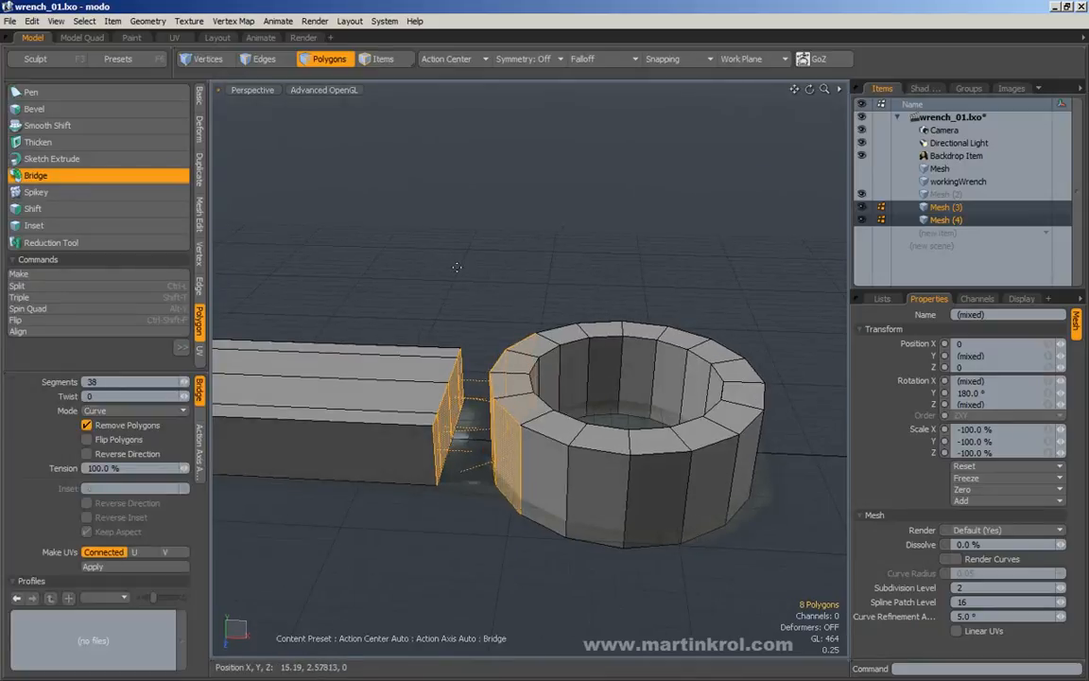
{"action": "left_click_drag", "start_coordinate": [480, 270], "coordinate": [501, 285], "text": "alt"}
{"action": "key", "text": "space"}
Drop the Bridge tool and the polygon selection, and undo the ring's cut and paste so it is back in Mesh (3)
{"action": "left_click", "coordinate": [501, 285]}
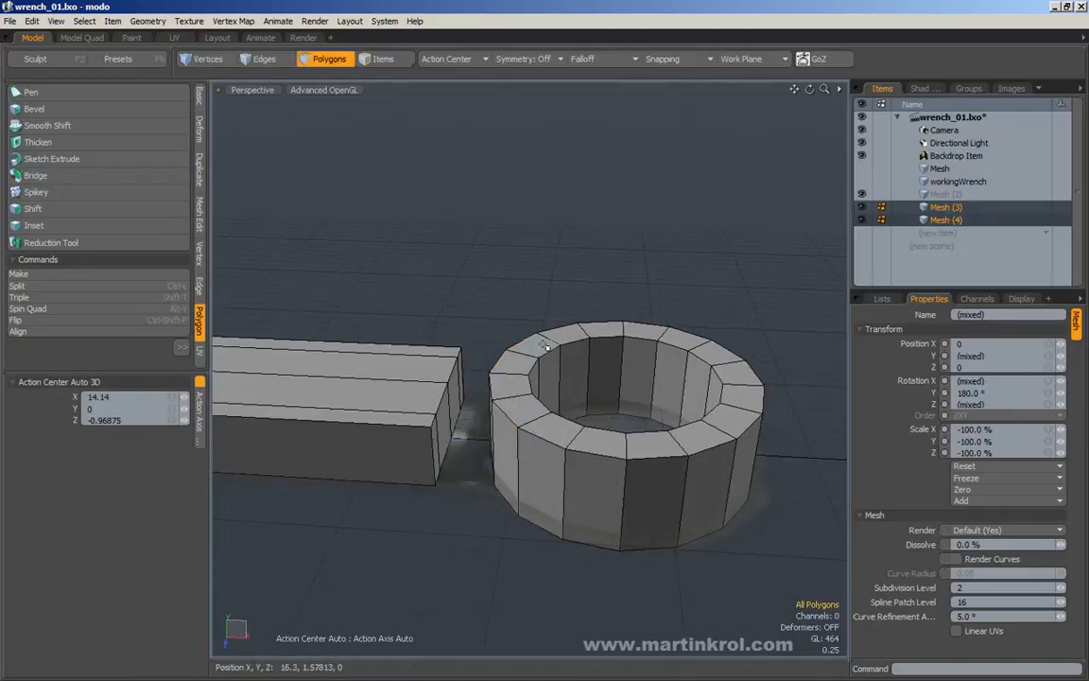
{"action": "left_click_drag", "start_coordinate": [572, 360], "coordinate": [541, 476]}
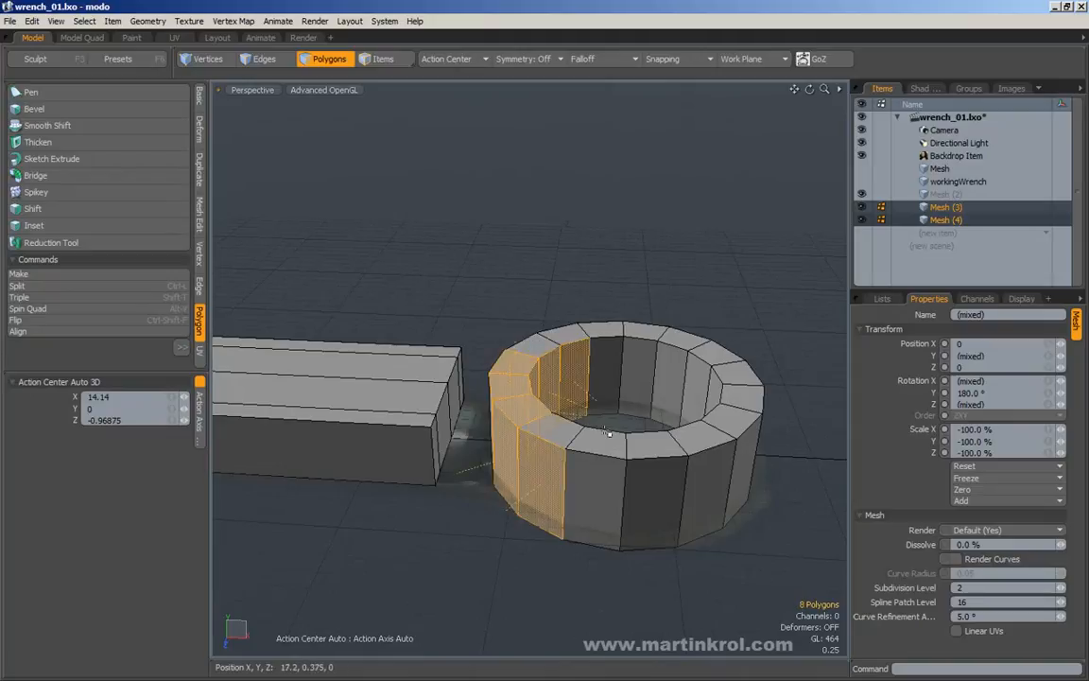
{"action": "left_click", "coordinate": [957, 221]}
{"action": "left_click", "coordinate": [811, 258]}
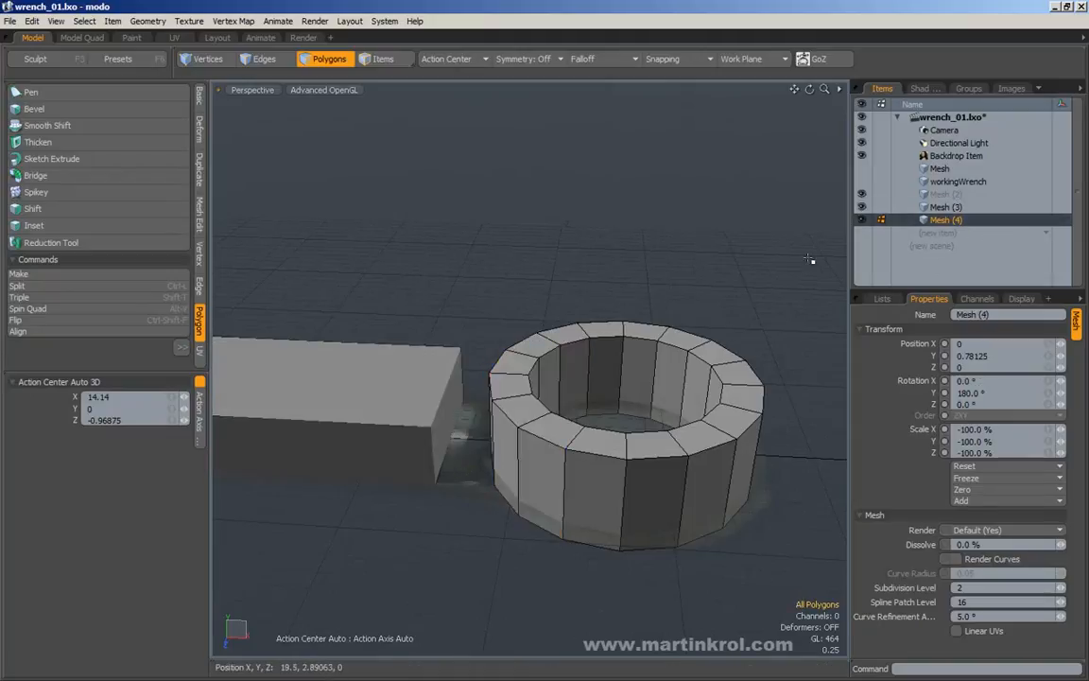
{"action": "left_click", "coordinate": [956, 210], "text": "shift"}
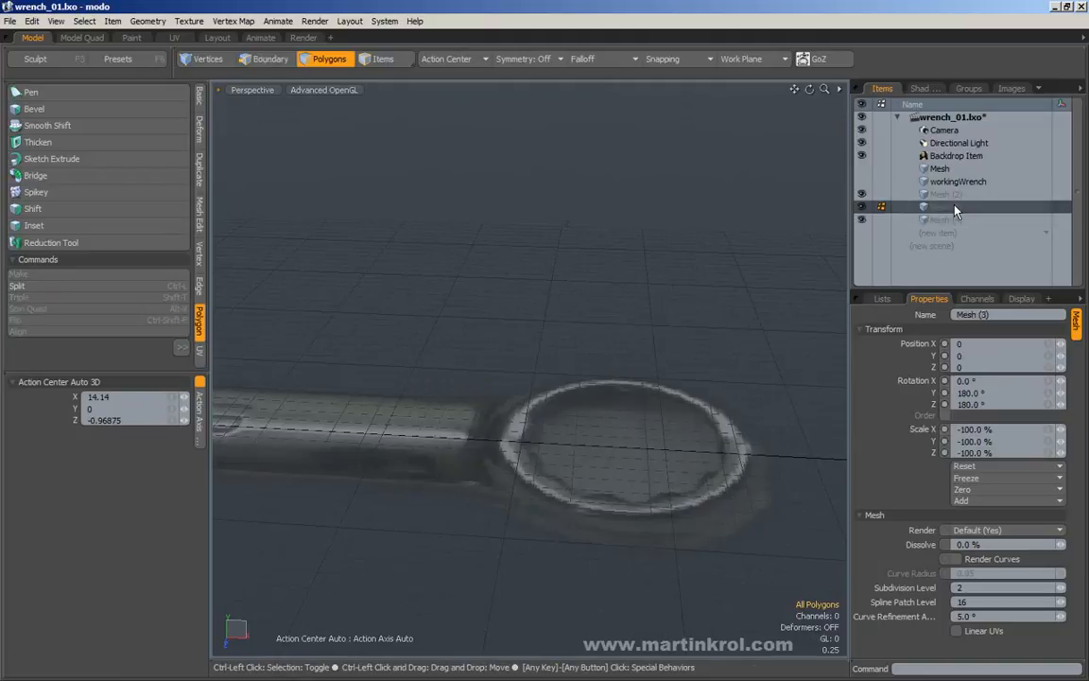
{"action": "left_click", "coordinate": [948, 208]}
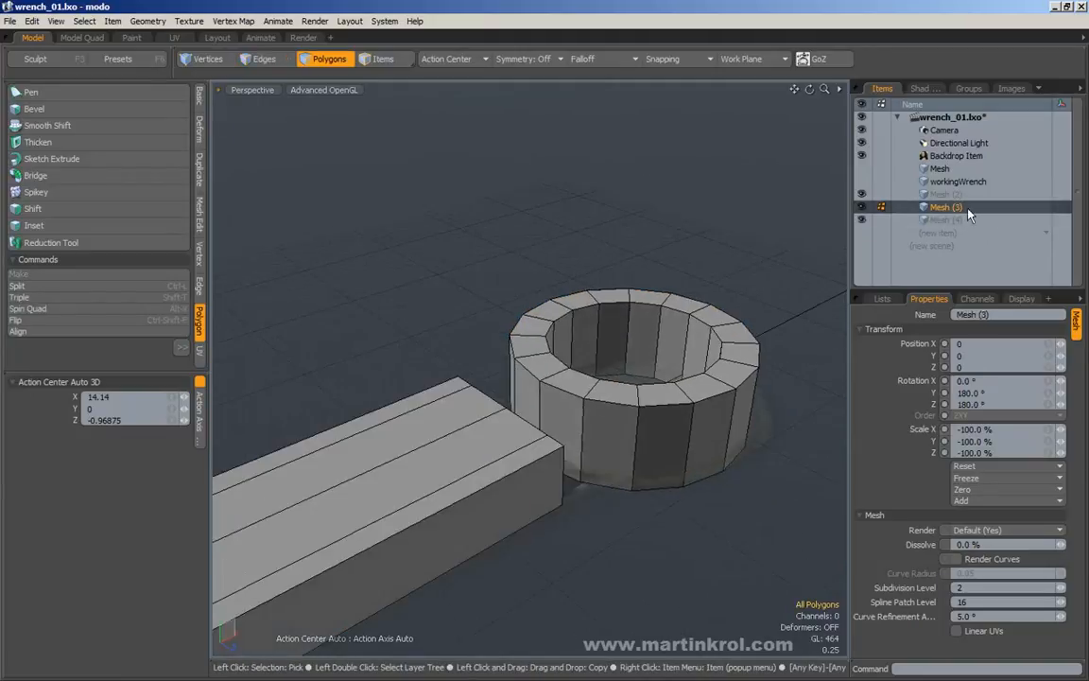
Check Mesh (4) and Mesh (2) for geometry, and make Mesh (3) the active item
{"action": "left_click", "coordinate": [967, 220]}
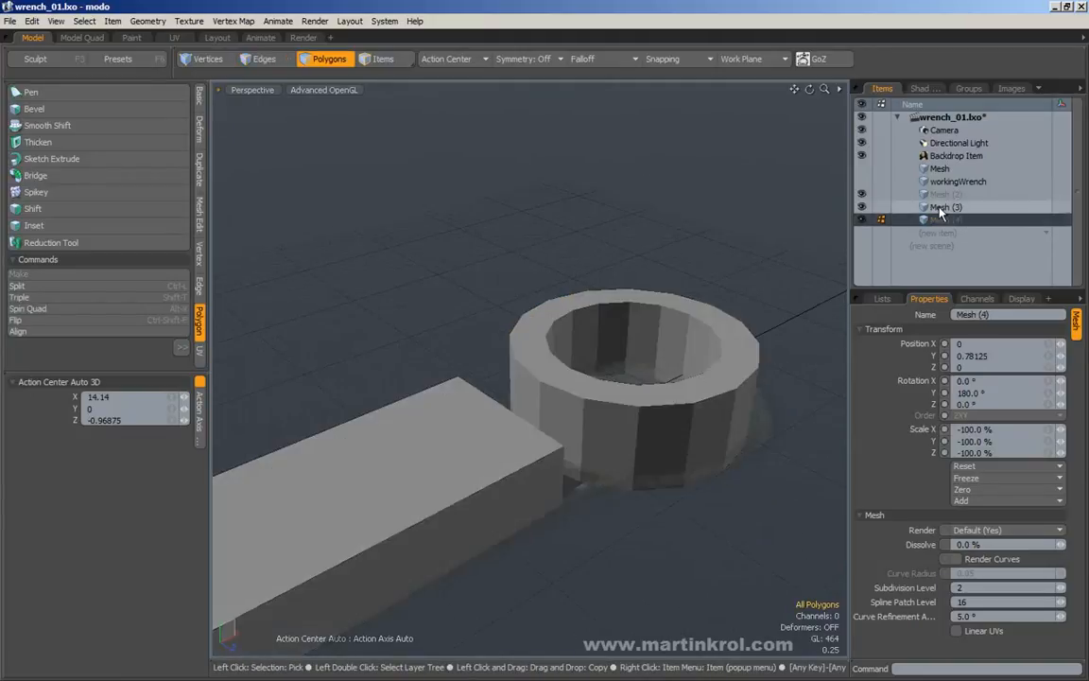
{"action": "left_click", "coordinate": [950, 194]}
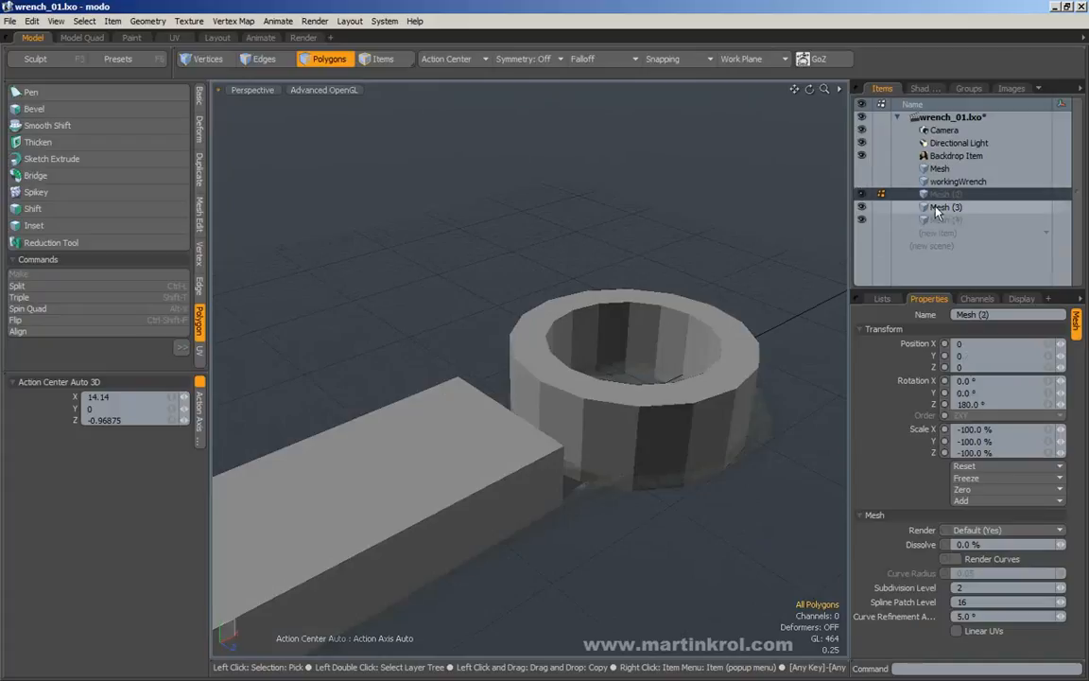
{"action": "left_click", "coordinate": [948, 208]}
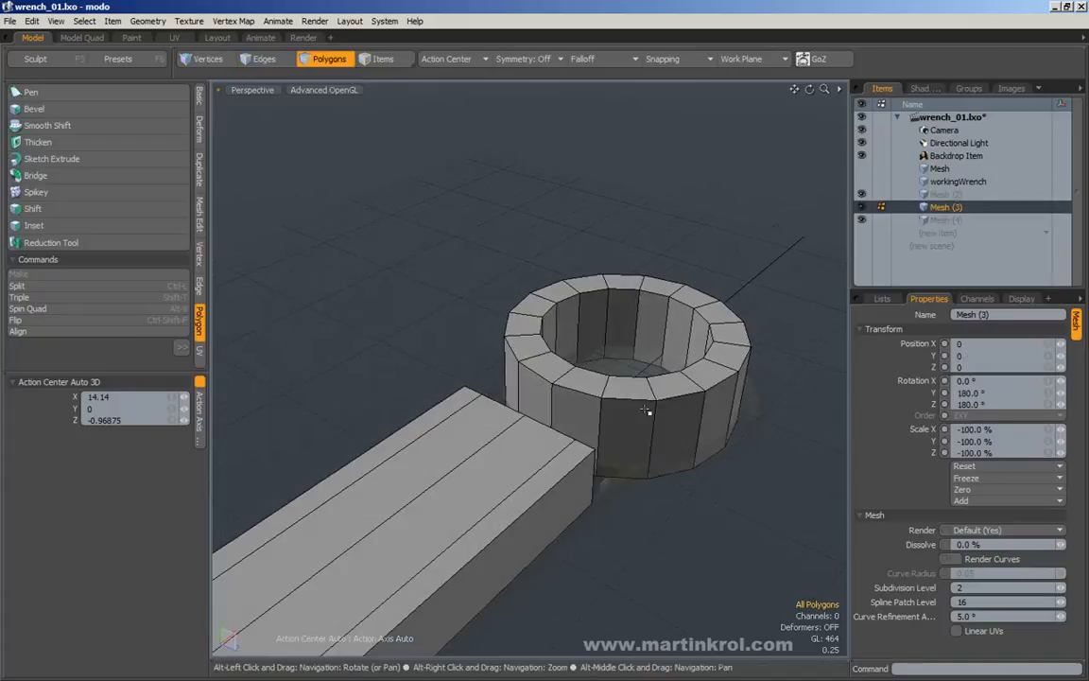
Select the facing polygons on the handle's end and the ring, and bridge them with 1 segment
{"action": "left_click_drag", "start_coordinate": [573, 418], "coordinate": [602, 423]}
{"action": "mouse_move", "coordinate": [518, 384]}
{"action": "left_mouse_down", "text": "alt"}
{"action": "mouse_move", "coordinate": [471, 359]}
{"action": "mouse_move", "coordinate": [416, 442]}
{"action": "mouse_move", "coordinate": [401, 437]}
{"action": "mouse_move", "coordinate": [418, 412]}
{"action": "mouse_move", "coordinate": [396, 206]}
{"action": "mouse_move", "coordinate": [311, 294]}
{"action": "left_mouse_up", "text": "alt"}
{"action": "left_click", "coordinate": [403, 441], "text": "ctrl"}
{"action": "left_click_drag", "start_coordinate": [362, 342], "coordinate": [610, 383], "text": "alt"}
{"action": "left_click_drag", "start_coordinate": [537, 310], "coordinate": [404, 355], "text": "alt"}
{"action": "key", "text": "shift+b"}
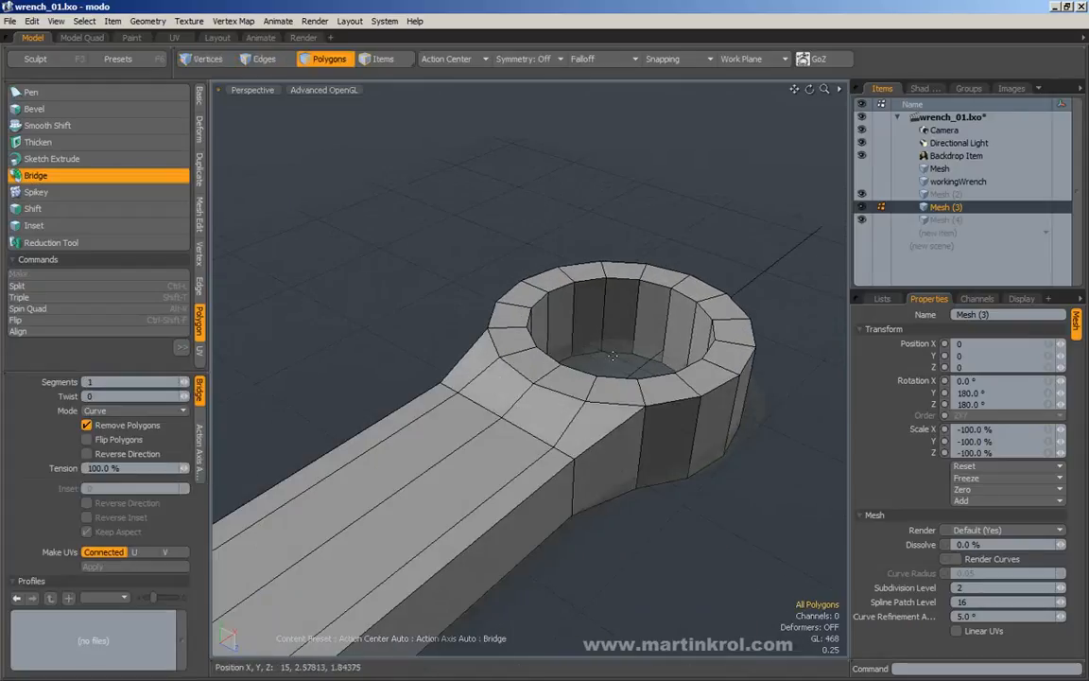
{"action": "left_click_drag", "start_coordinate": [598, 355], "coordinate": [556, 342], "text": "alt"}
{"action": "key", "text": "space"}
Look over the whole wrench from the bridged ring to the open jaw
{"action": "mouse_move", "coordinate": [654, 234]}
{"action": "left_mouse_down", "text": "alt"}
{"action": "mouse_move", "coordinate": [617, 174]}
{"action": "mouse_move", "coordinate": [594, 216]}
{"action": "mouse_move", "coordinate": [629, 261]}
{"action": "left_mouse_up", "text": "alt"}
{"action": "mouse_move", "coordinate": [669, 200]}
{"action": "right_mouse_down"}
{"action": "mouse_move", "coordinate": [735, 244]}
{"action": "mouse_move", "coordinate": [595, 270]}
{"action": "right_mouse_up"}
{"action": "middle_click_drag", "start_coordinate": [596, 270], "coordinate": [688, 318], "text": "alt"}
{"action": "right_click_drag", "start_coordinate": [688, 318], "coordinate": [627, 345], "text": "alt"}
{"action": "left_click_drag", "start_coordinate": [627, 346], "coordinate": [739, 354], "text": "alt"}
{"action": "left_click_drag", "start_coordinate": [707, 272], "coordinate": [706, 309], "text": "alt"}
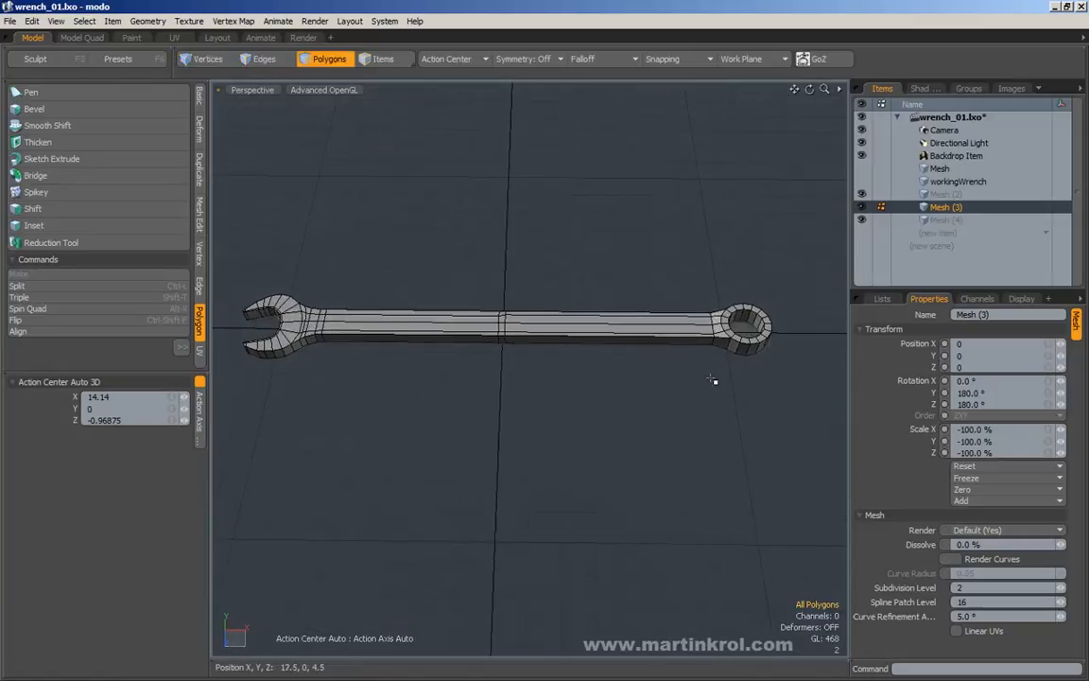
{"action": "left_click_drag", "start_coordinate": [741, 353], "coordinate": [587, 324], "text": "alt"}
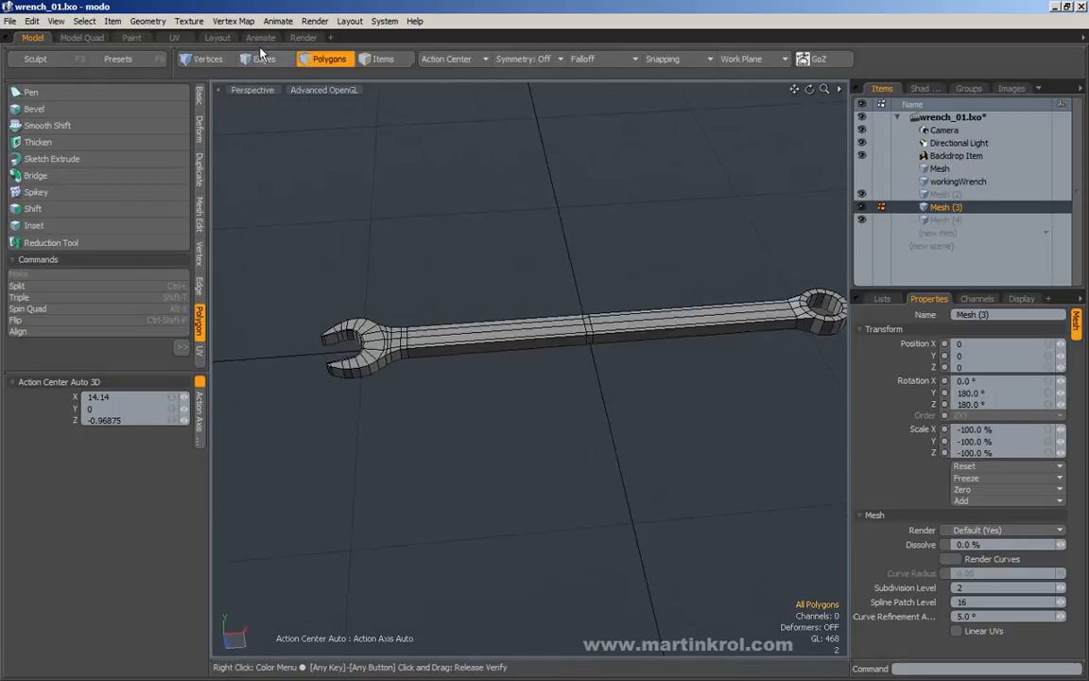
Select the extra edge loop just beside the middle of the handle and remove it
{"action": "left_click_drag", "start_coordinate": [688, 284], "coordinate": [571, 301], "text": "alt"}
{"action": "scroll", "coordinate": [659, 324], "scroll_direction": "up", "scroll_amount": 2}
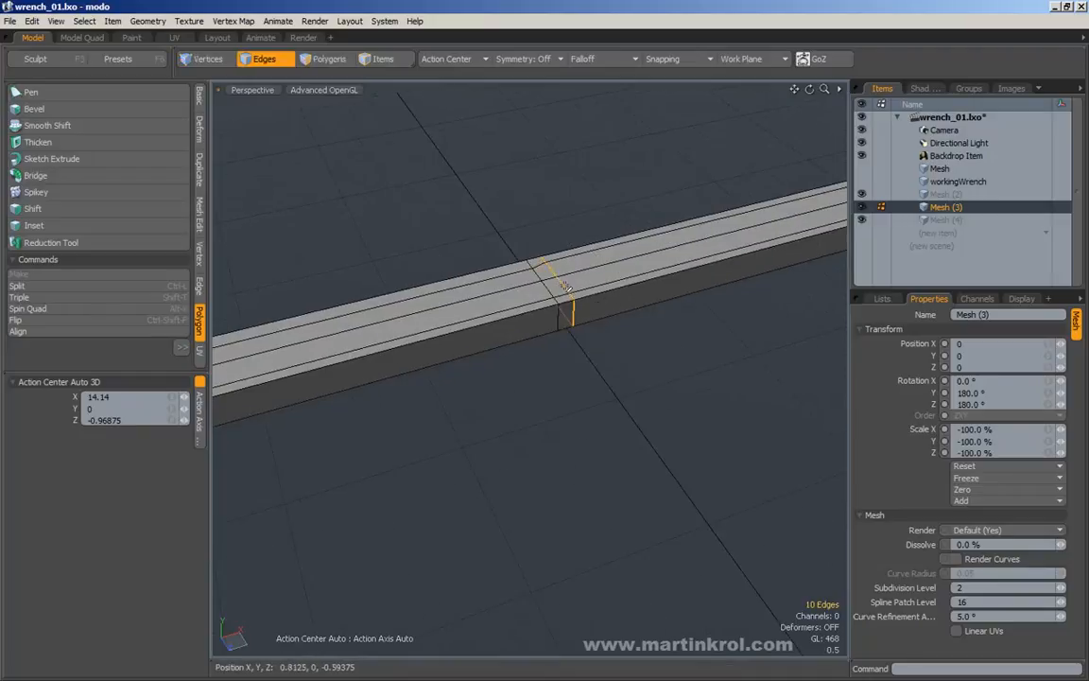
{"action": "scroll", "coordinate": [618, 292], "scroll_direction": "down", "scroll_amount": 4}
{"action": "left_click_drag", "start_coordinate": [618, 292], "coordinate": [549, 310], "text": "alt"}
{"action": "scroll", "coordinate": [609, 264], "scroll_direction": "down", "scroll_amount": 2}
Select all vertical edges around the wrench's sides and loop slice them once at 50%
{"action": "left_click_drag", "start_coordinate": [431, 329], "coordinate": [603, 255], "text": "alt"}
{"action": "left_click_drag", "start_coordinate": [442, 325], "coordinate": [551, 324], "text": "alt+shift"}
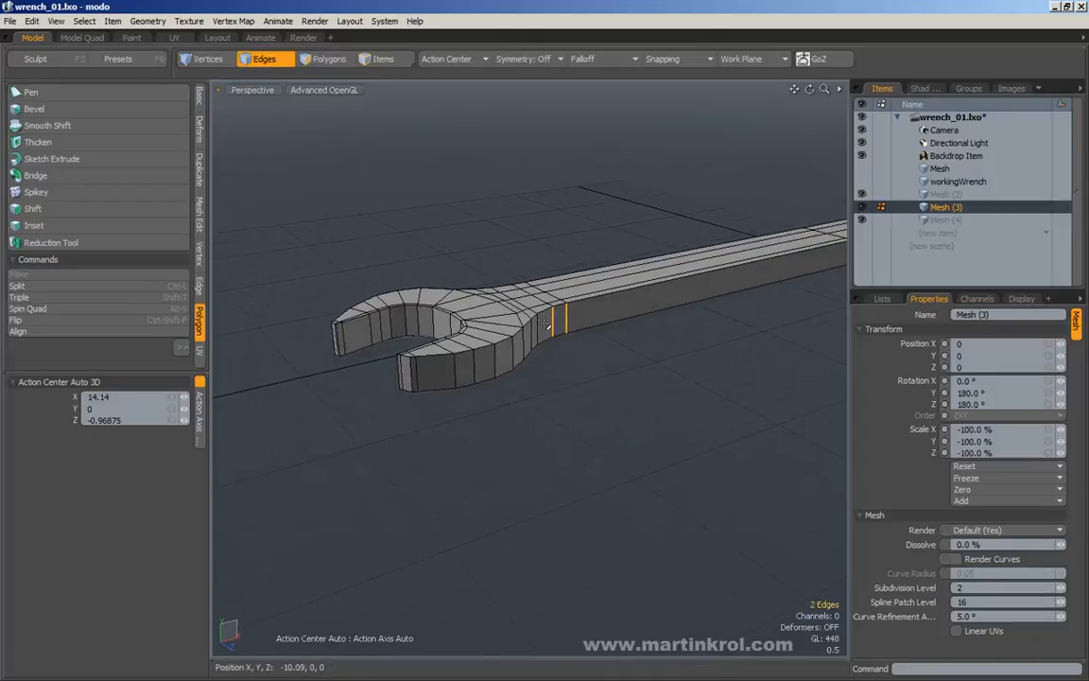
{"action": "key", "text": "l"}
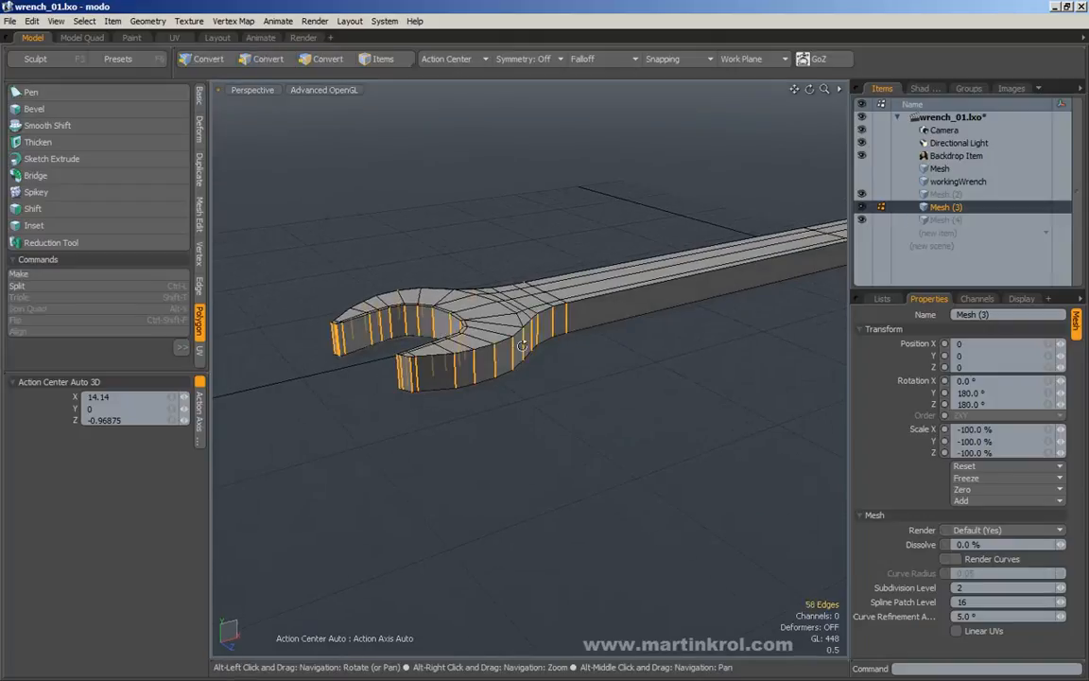
{"action": "left_click_drag", "start_coordinate": [515, 273], "coordinate": [624, 199], "text": "alt"}
{"action": "key", "text": "alt+c"}
{"action": "left_click", "coordinate": [621, 189]}
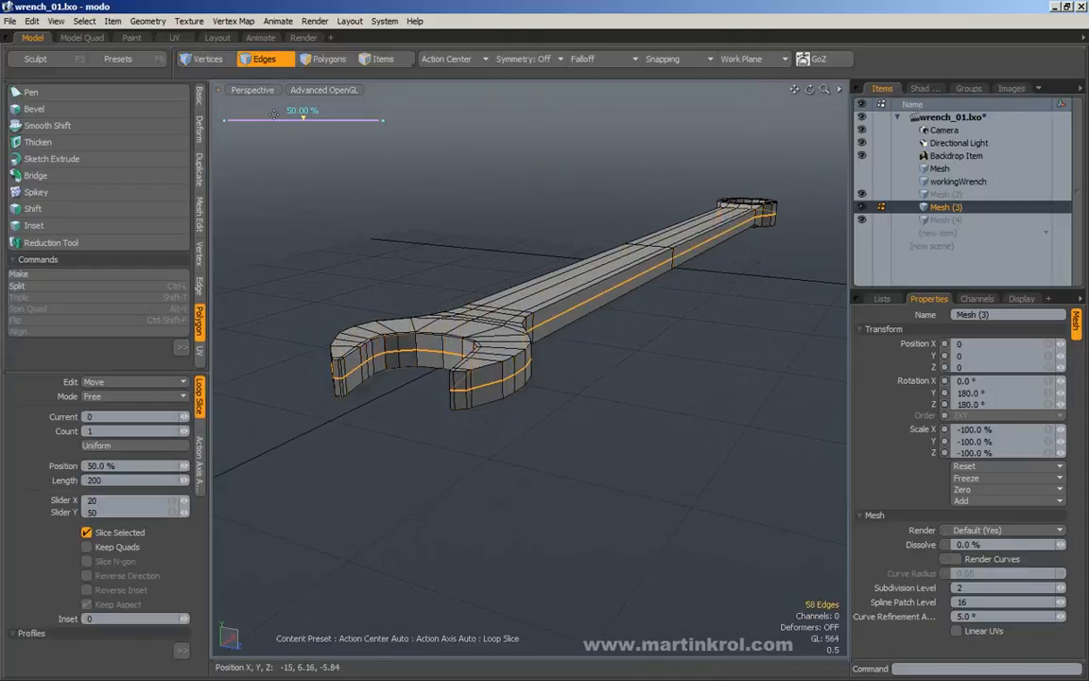
{"action": "key", "text": "space"}
{"action": "left_click", "coordinate": [541, 199]}
{"action": "left_click_drag", "start_coordinate": [541, 199], "coordinate": [557, 235], "text": "alt"}
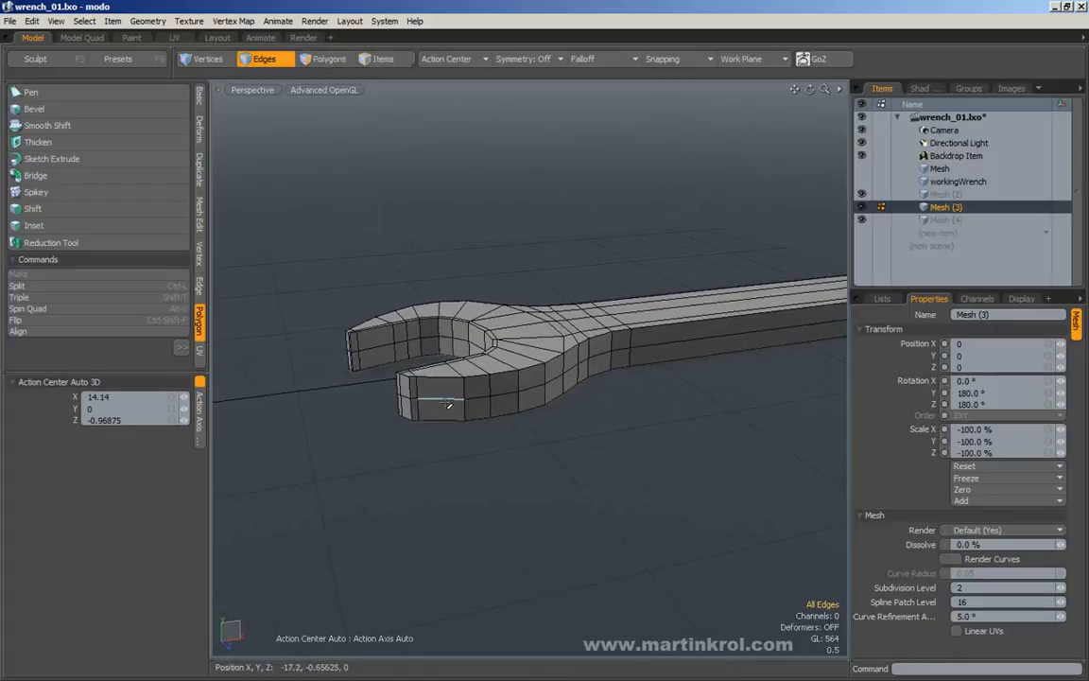
Preview the wrench with subdivision smoothing and switch back to the plain polygon mesh
{"action": "left_click_drag", "start_coordinate": [542, 393], "coordinate": [514, 260], "text": "alt"}
{"action": "key", "text": "Tab"}
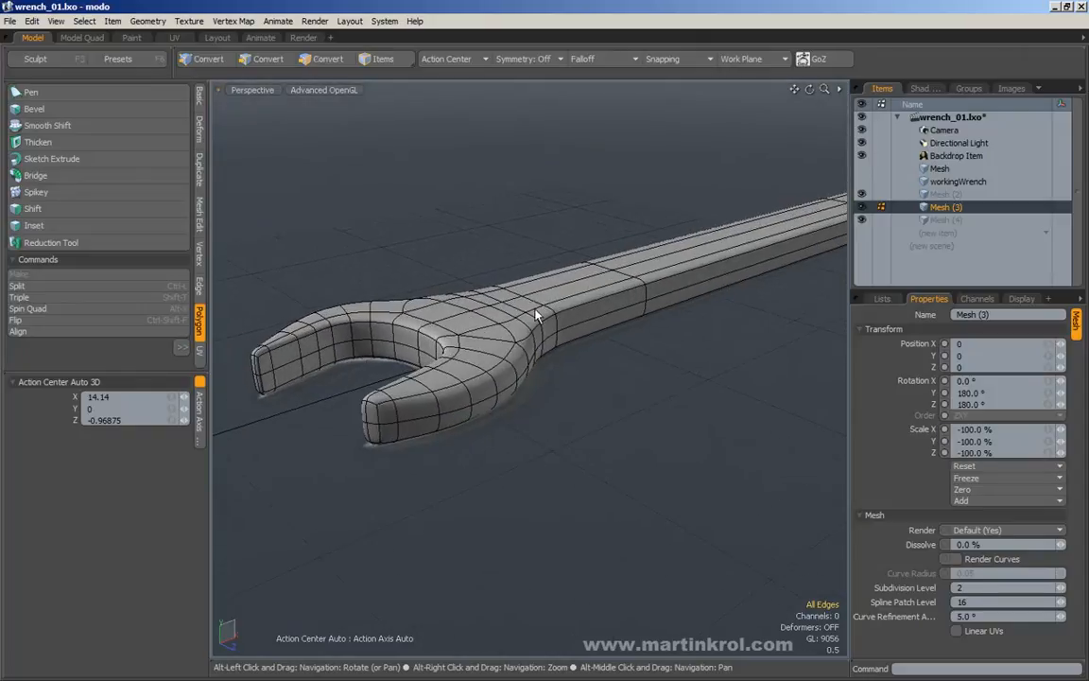
{"action": "key", "text": "Tab"}
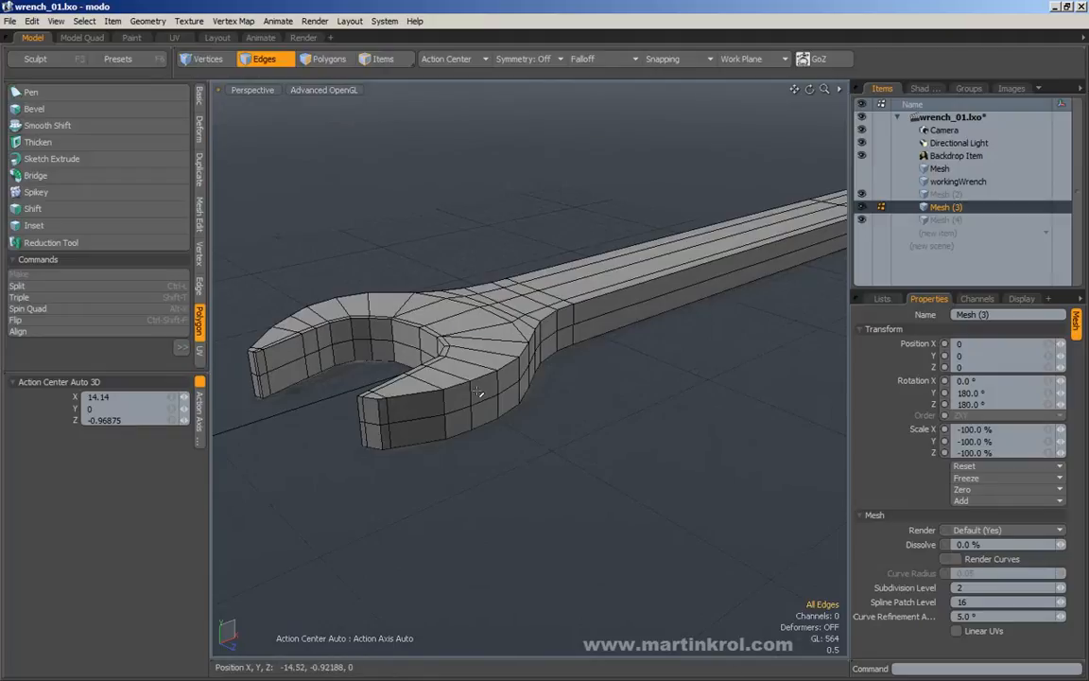
Select the three short edges on each jaw tip's end face and add a loop slice through each set
{"action": "left_click_drag", "start_coordinate": [486, 400], "coordinate": [492, 393], "text": "alt"}
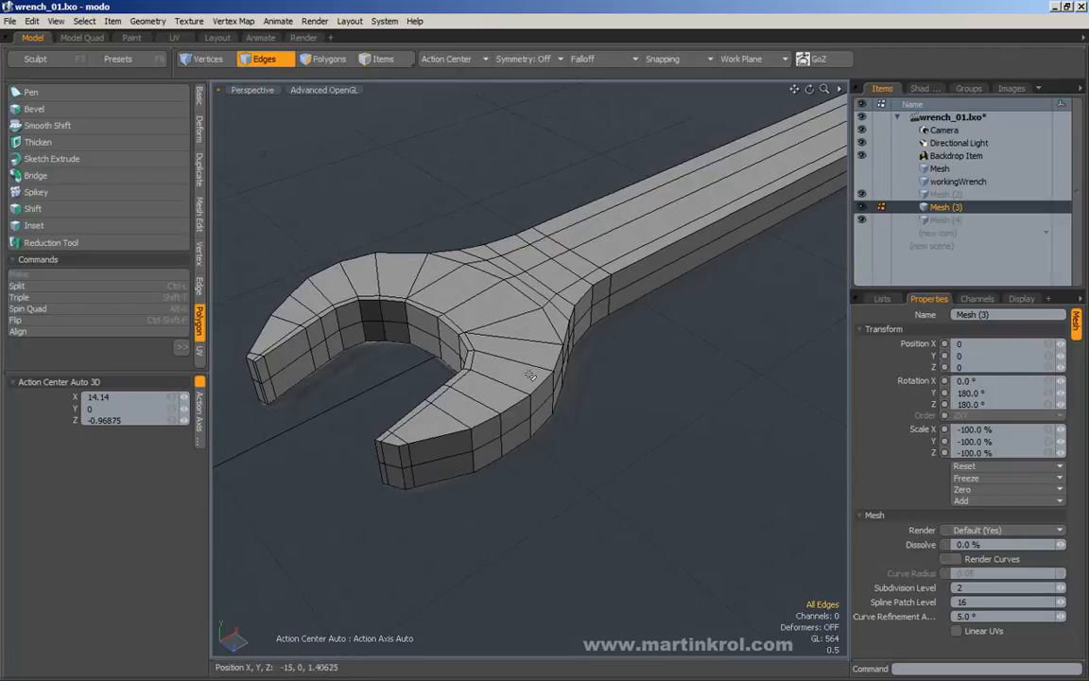
{"action": "left_click_drag", "start_coordinate": [522, 392], "coordinate": [498, 435], "text": "alt"}
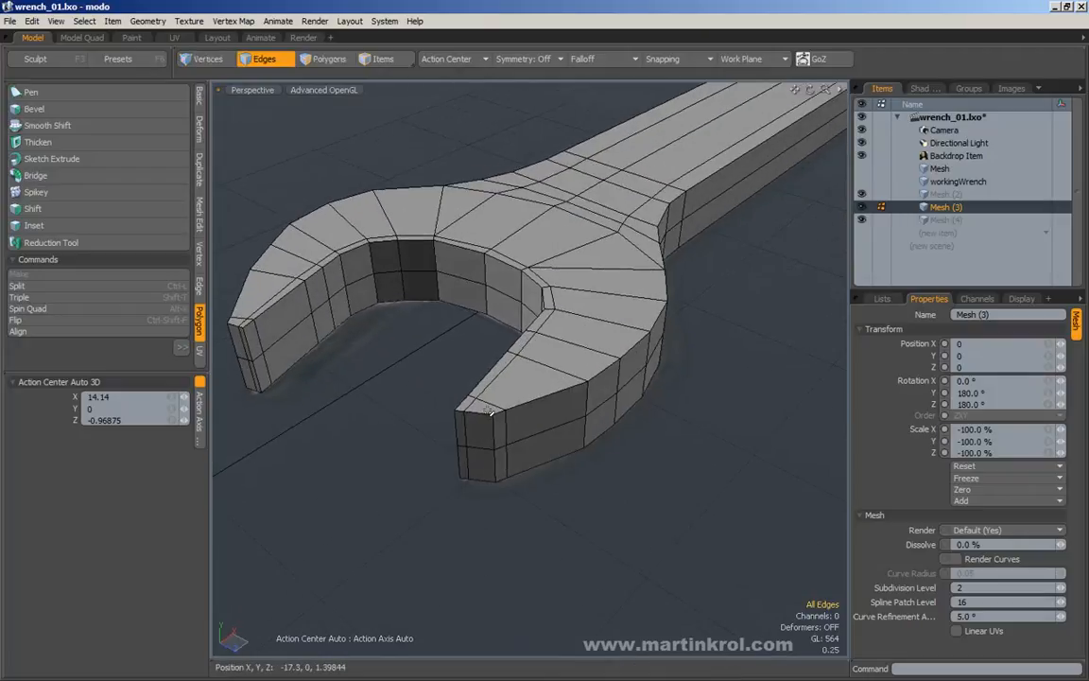
{"action": "left_click_drag", "start_coordinate": [487, 490], "coordinate": [395, 445], "text": "alt"}
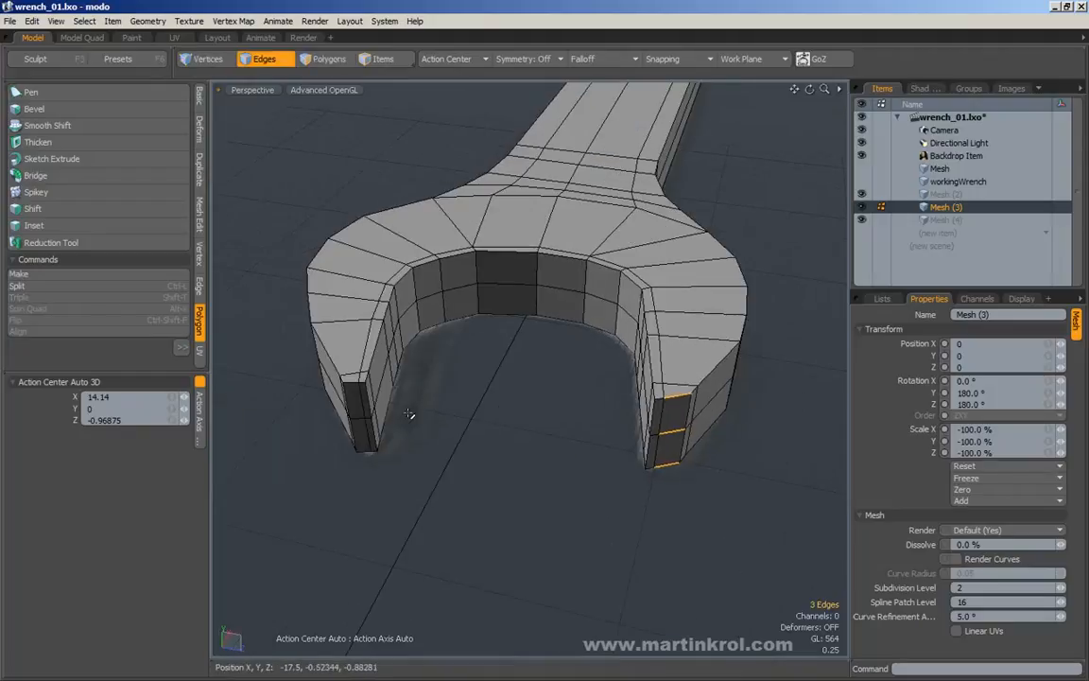
{"action": "key", "text": "alt+c"}
{"action": "left_click_drag", "start_coordinate": [571, 396], "coordinate": [516, 369], "text": "alt"}
{"action": "key", "text": "space"}
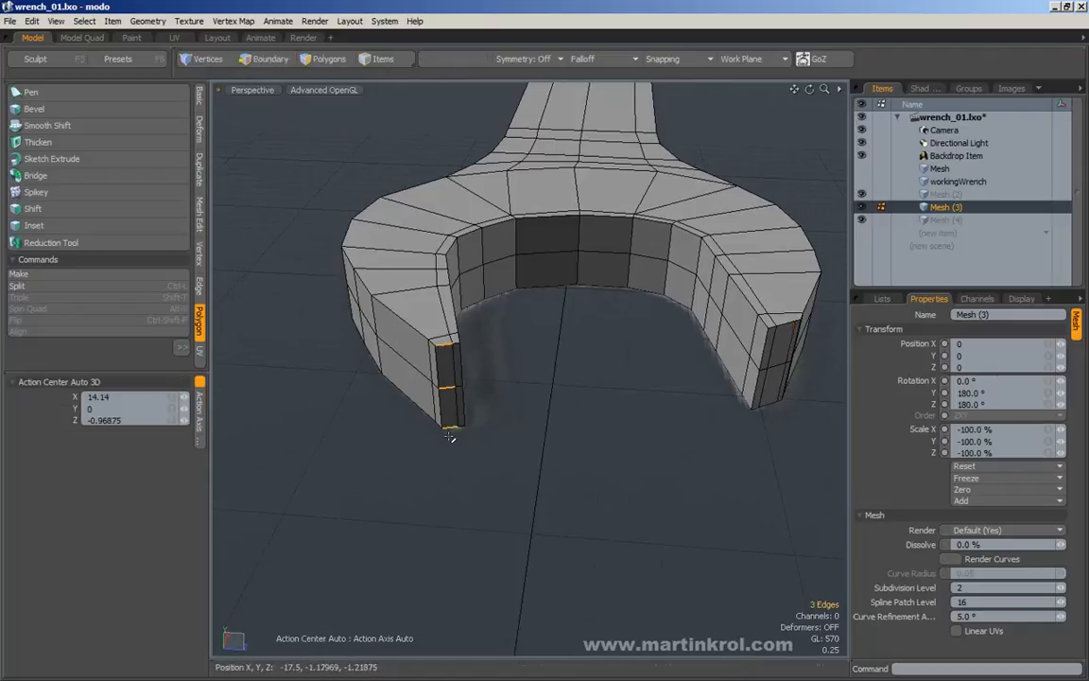
{"action": "key", "text": "alt+c"}
{"action": "left_click_drag", "start_coordinate": [648, 376], "coordinate": [521, 471], "text": "alt"}
{"action": "key", "text": "space"}
Select the radial edges across the jaw's top face from tip to tip and loop slice them at 78%
{"action": "left_click", "coordinate": [537, 383]}
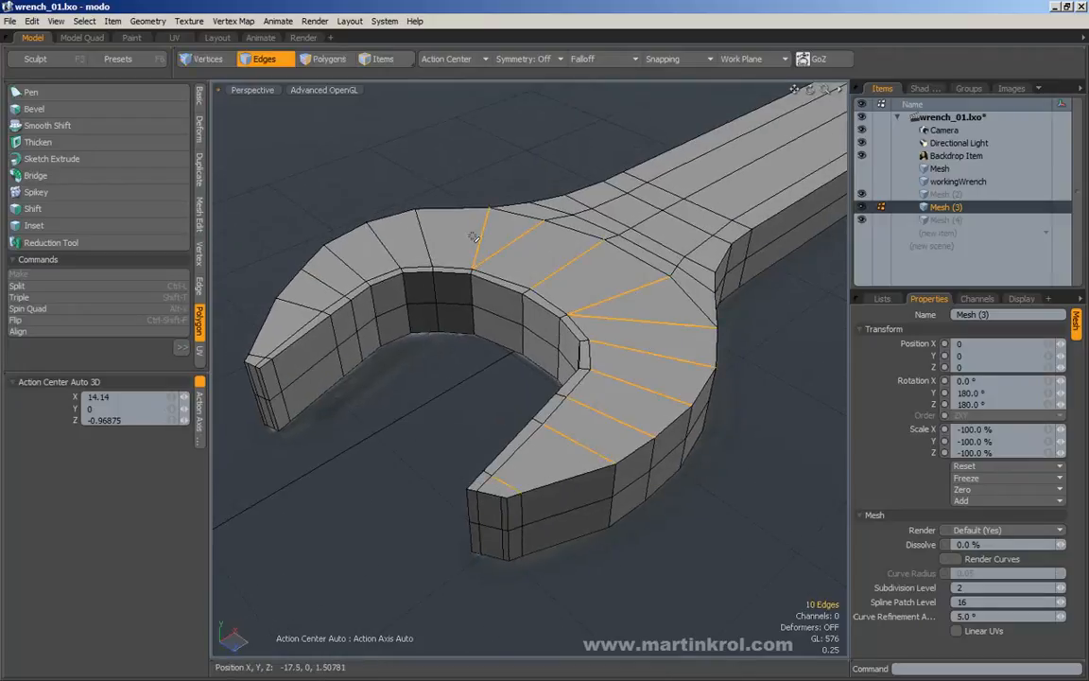
{"action": "left_click_drag", "start_coordinate": [278, 338], "coordinate": [526, 366], "text": "alt"}
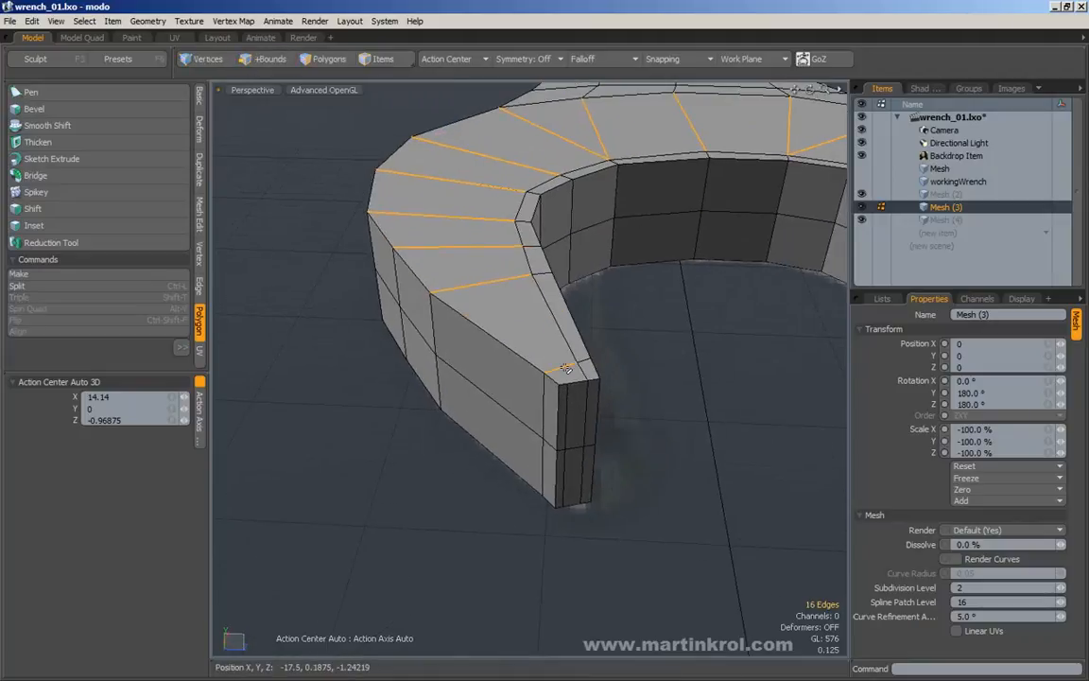
{"action": "right_click_drag", "start_coordinate": [567, 367], "coordinate": [489, 372], "text": "alt"}
{"action": "left_click_drag", "start_coordinate": [489, 372], "coordinate": [518, 406], "text": "alt"}
{"action": "key", "text": "alt+c"}
{"action": "left_click", "coordinate": [534, 391]}
{"action": "right_click_drag", "start_coordinate": [518, 407], "coordinate": [534, 411], "text": "alt"}
{"action": "left_click_drag", "start_coordinate": [558, 411], "coordinate": [525, 424], "text": "alt"}
{"action": "right_click_drag", "start_coordinate": [526, 423], "coordinate": [537, 431], "text": "alt"}
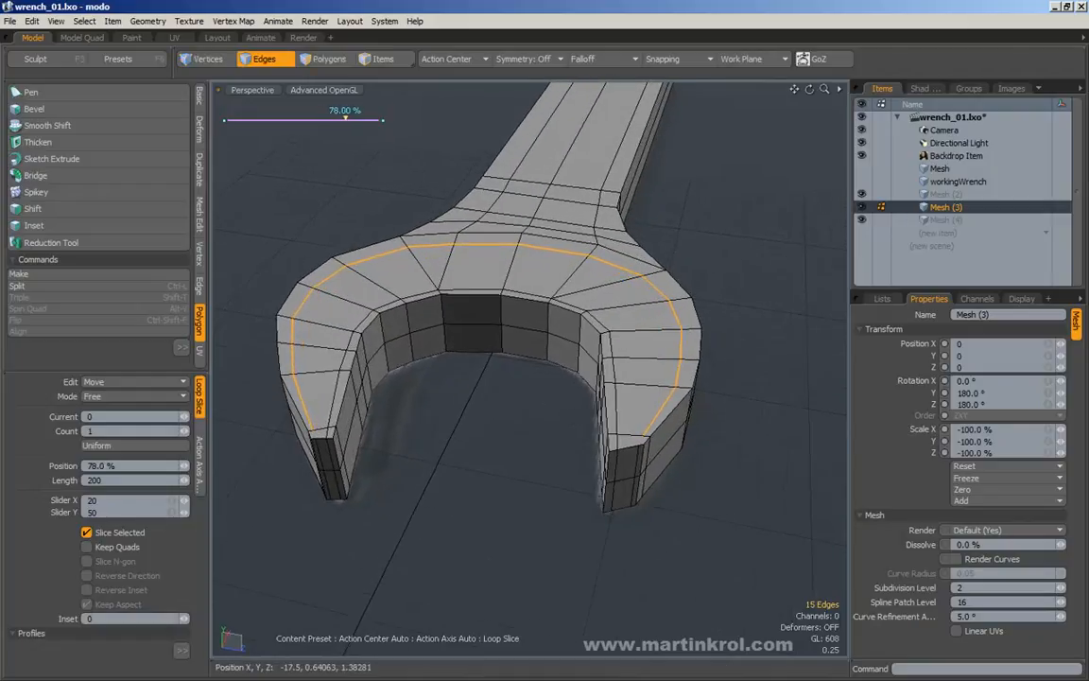
Deselect the new loop's end edges at the jaw tips and slide the remaining edges outward by -55.2%
{"action": "key", "text": "q"}
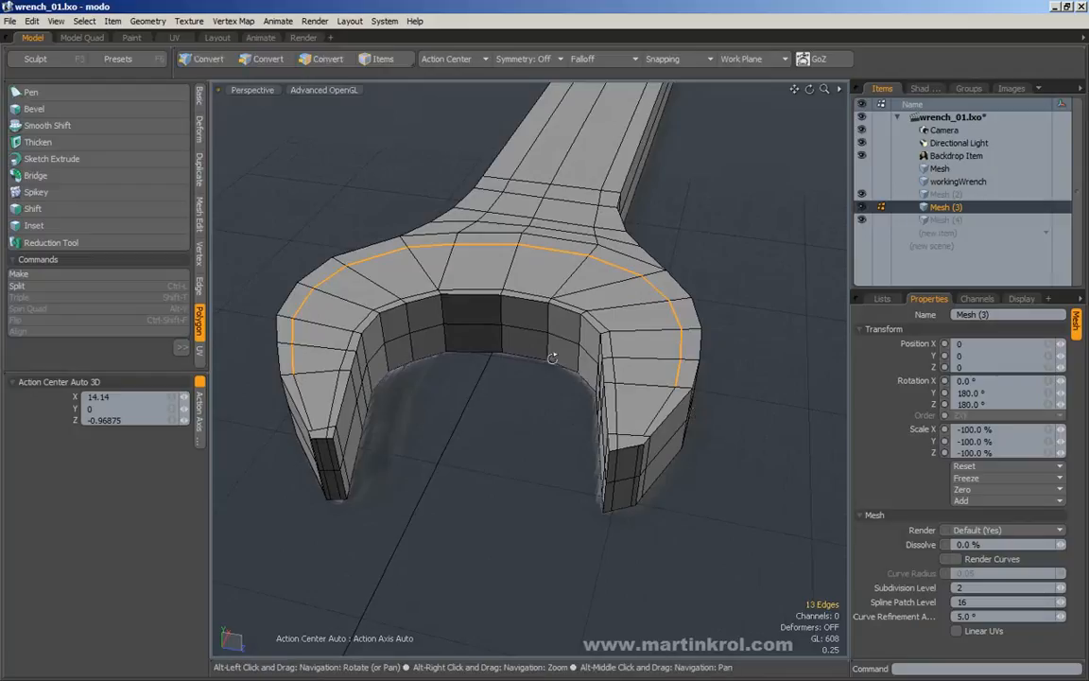
{"action": "key", "text": "2"}
{"action": "left_click", "coordinate": [199, 259]}
{"action": "left_click", "coordinate": [200, 214]}
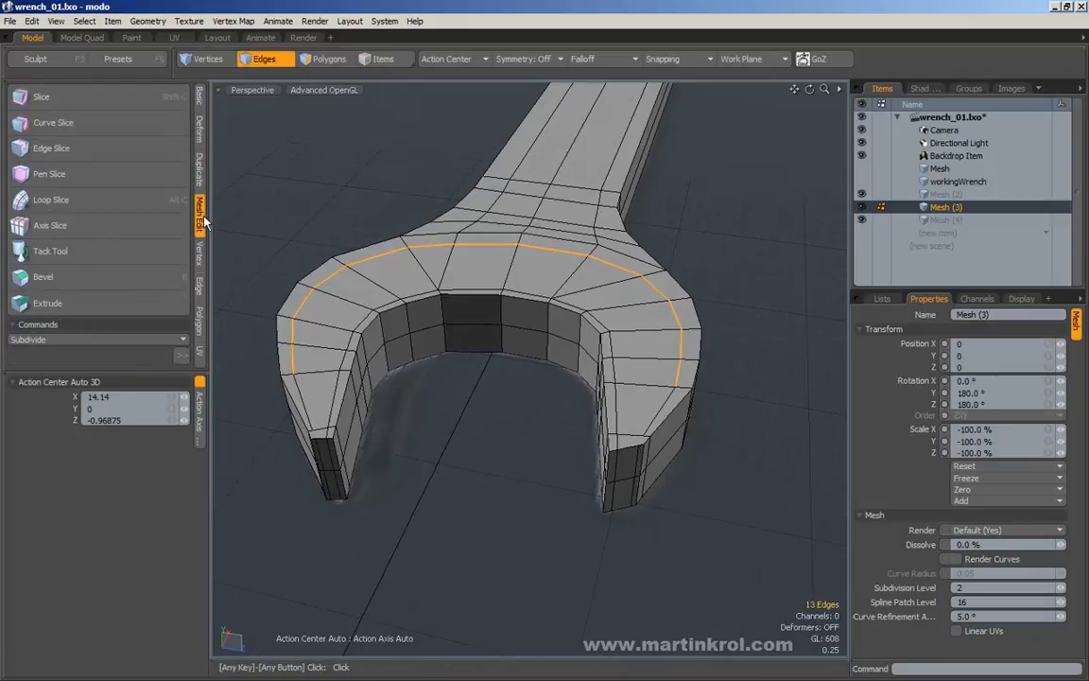
{"action": "left_click", "coordinate": [199, 285]}
{"action": "left_click", "coordinate": [42, 199]}
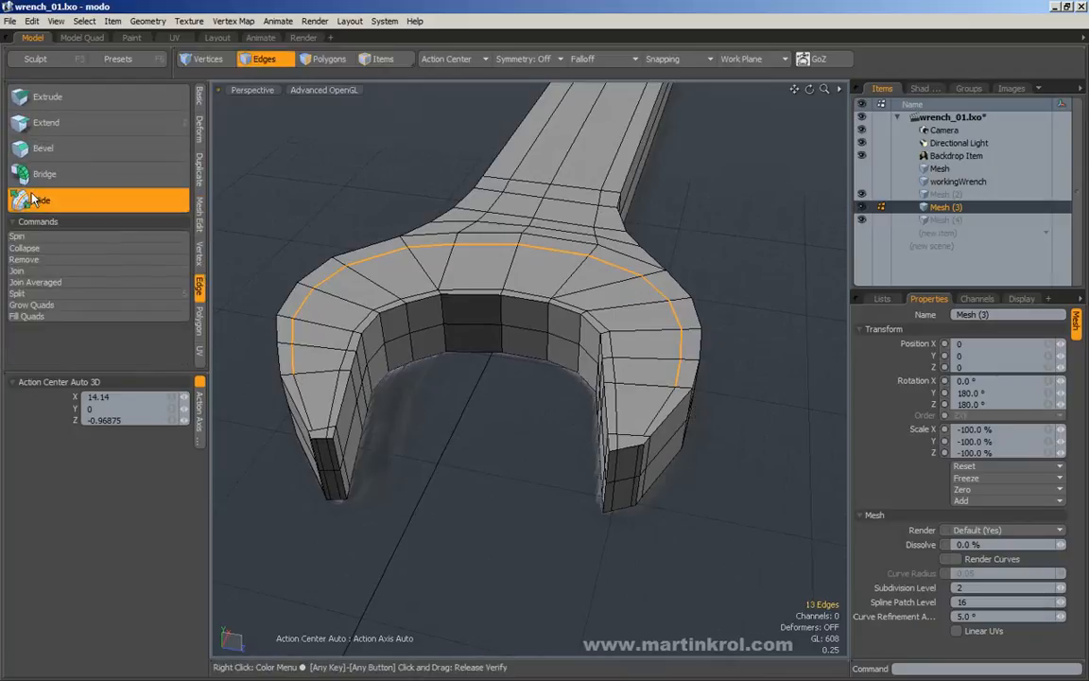
{"action": "left_click_drag", "start_coordinate": [419, 227], "coordinate": [473, 251]}
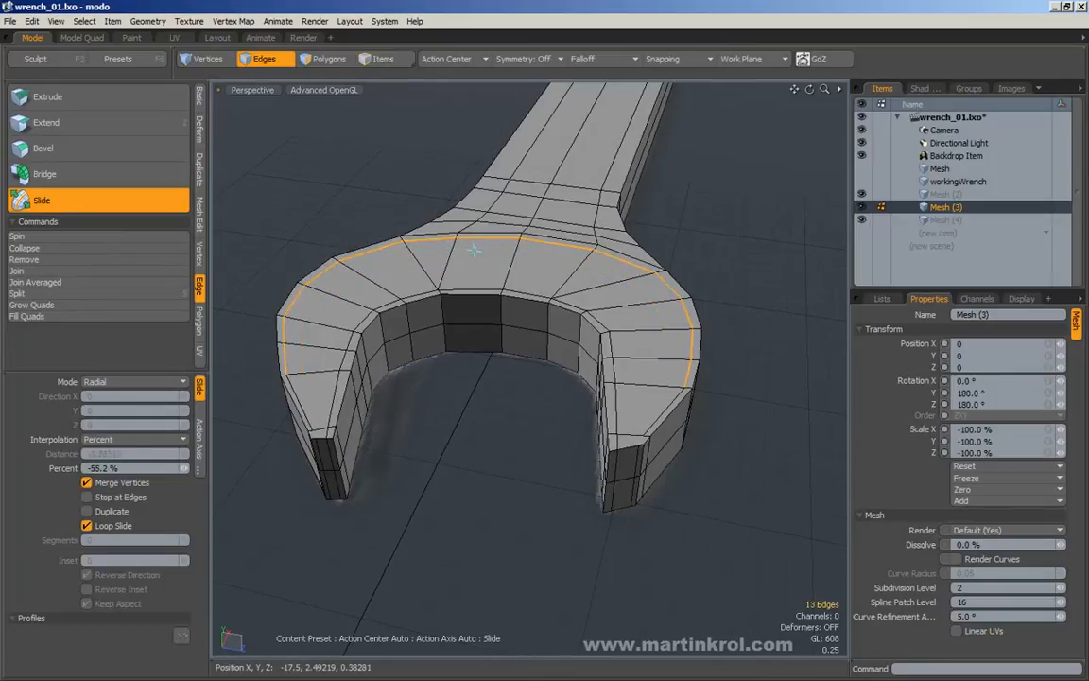
{"action": "key", "text": "space"}
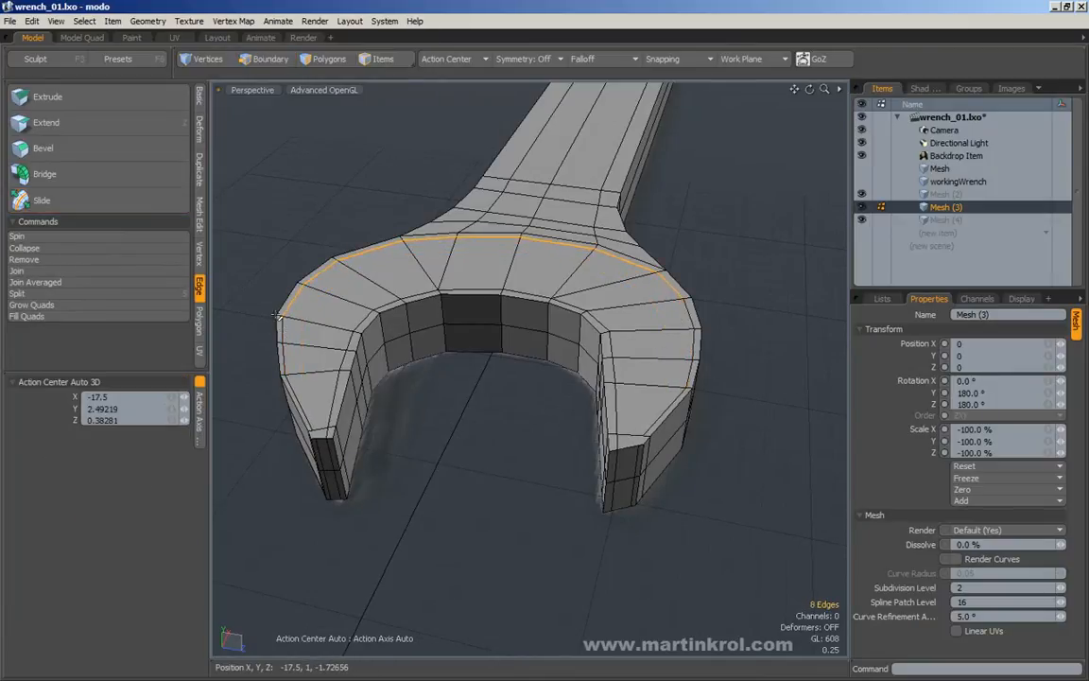
Select only the seven loop edges at the back of the jaw's top face and slide them by about 17.5%
{"action": "left_click_drag", "start_coordinate": [292, 315], "coordinate": [321, 326], "text": "alt"}
{"action": "left_click", "coordinate": [182, 203]}
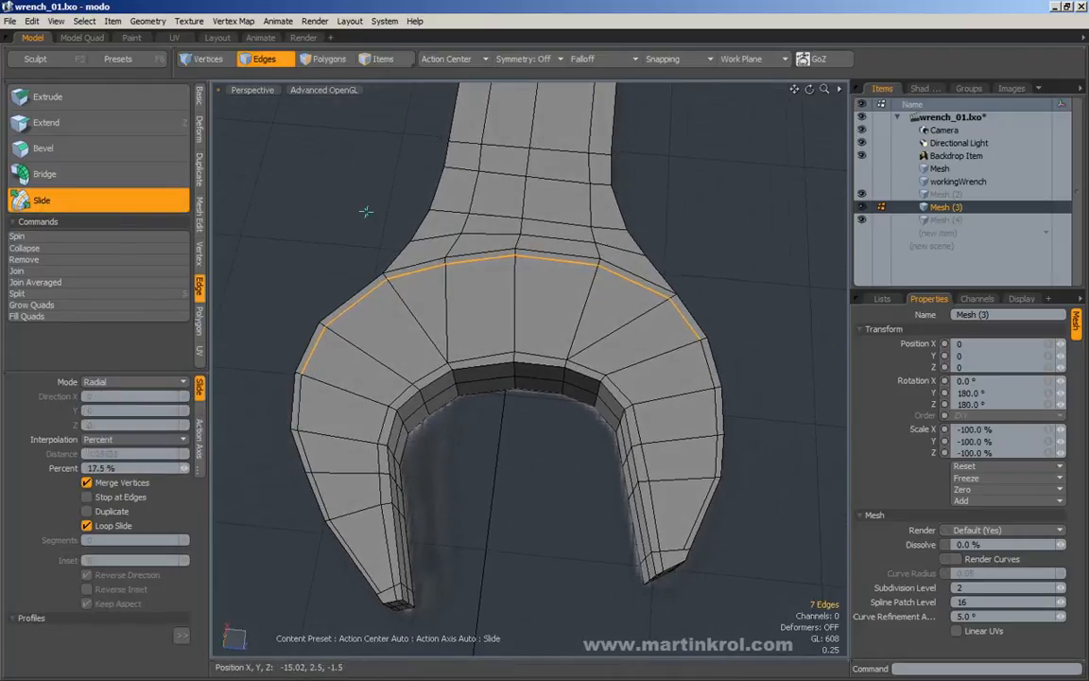
{"action": "key", "text": "space"}
Use Edge Slice to connect the corner vertices across the top face at both jaw tips
{"action": "left_click_drag", "start_coordinate": [648, 302], "coordinate": [489, 230], "text": "alt"}
{"action": "scroll", "coordinate": [371, 311], "scroll_direction": "up", "scroll_amount": 4, "text": "alt"}
{"action": "left_click_drag", "start_coordinate": [484, 413], "coordinate": [568, 414], "text": "alt"}
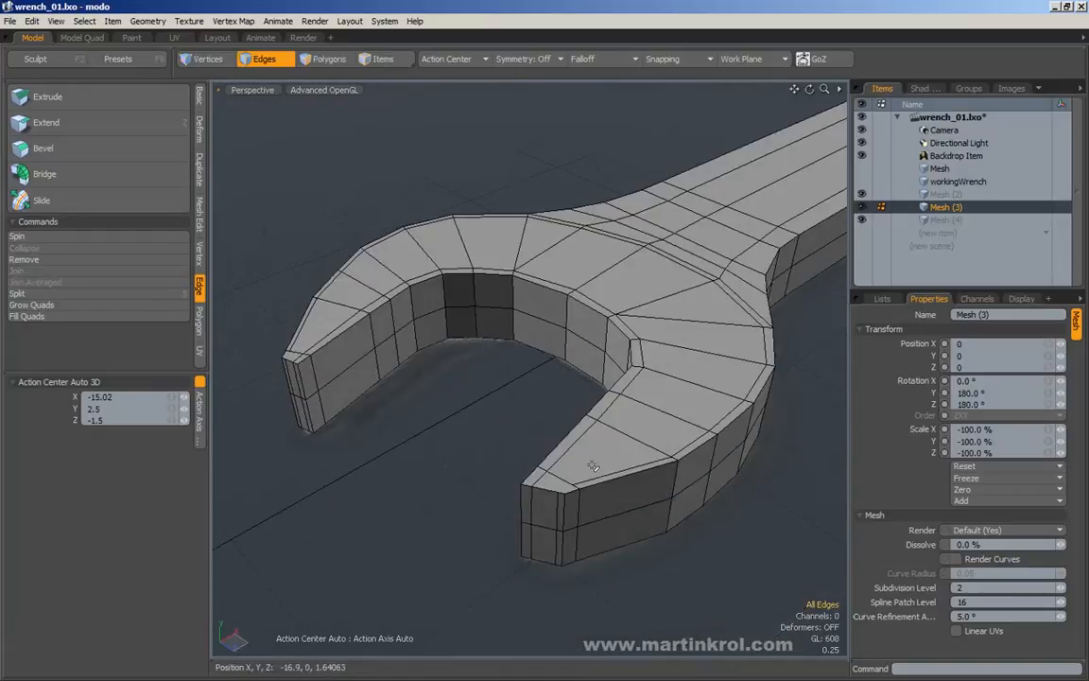
{"action": "key", "text": "alt+c"}
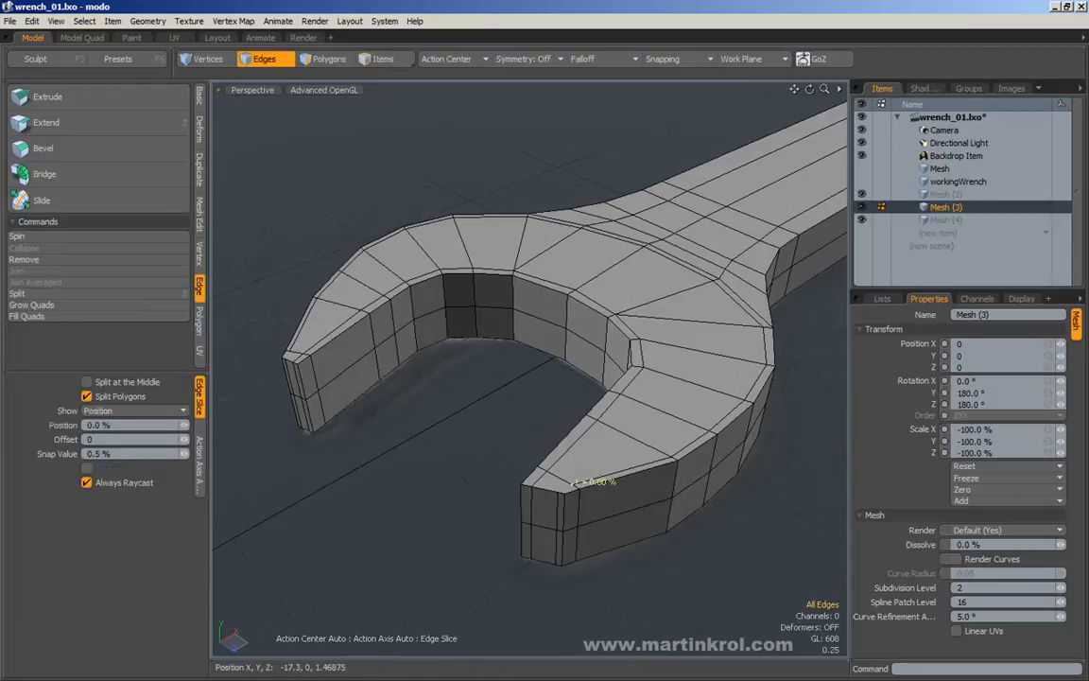
{"action": "left_click_drag", "start_coordinate": [439, 446], "coordinate": [523, 440], "text": "alt"}
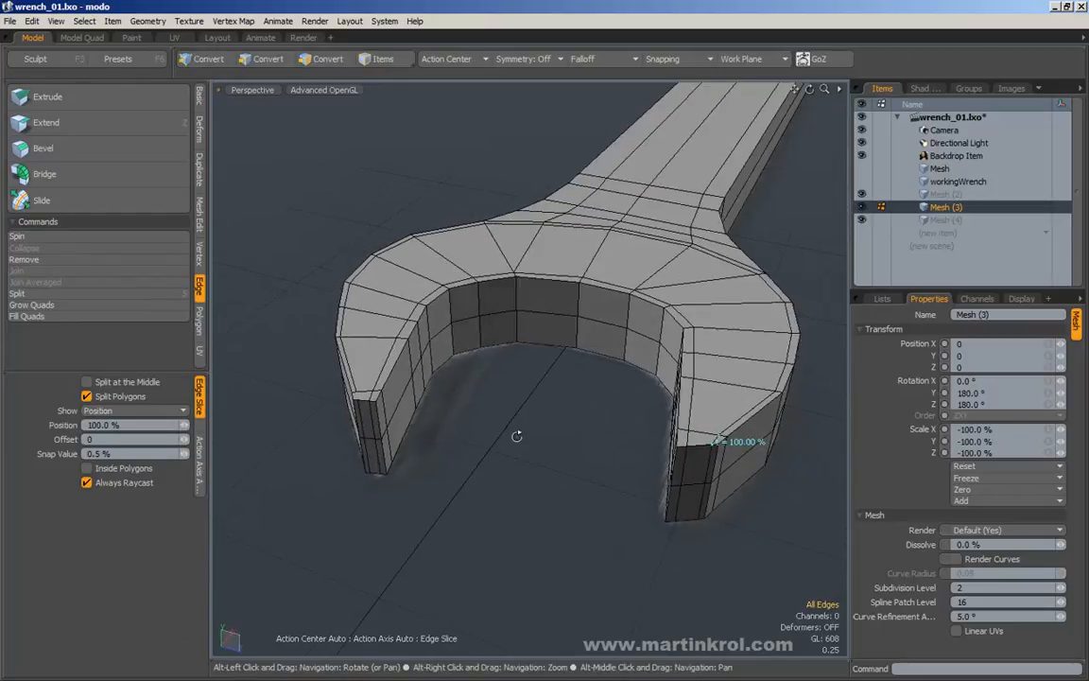
{"action": "scroll", "coordinate": [523, 440], "scroll_direction": "up", "scroll_amount": 3, "text": "alt"}
{"action": "left_click_drag", "start_coordinate": [331, 473], "coordinate": [477, 443], "text": "alt+shift"}
{"action": "key", "text": "space"}
{"action": "key", "text": "alt+c"}
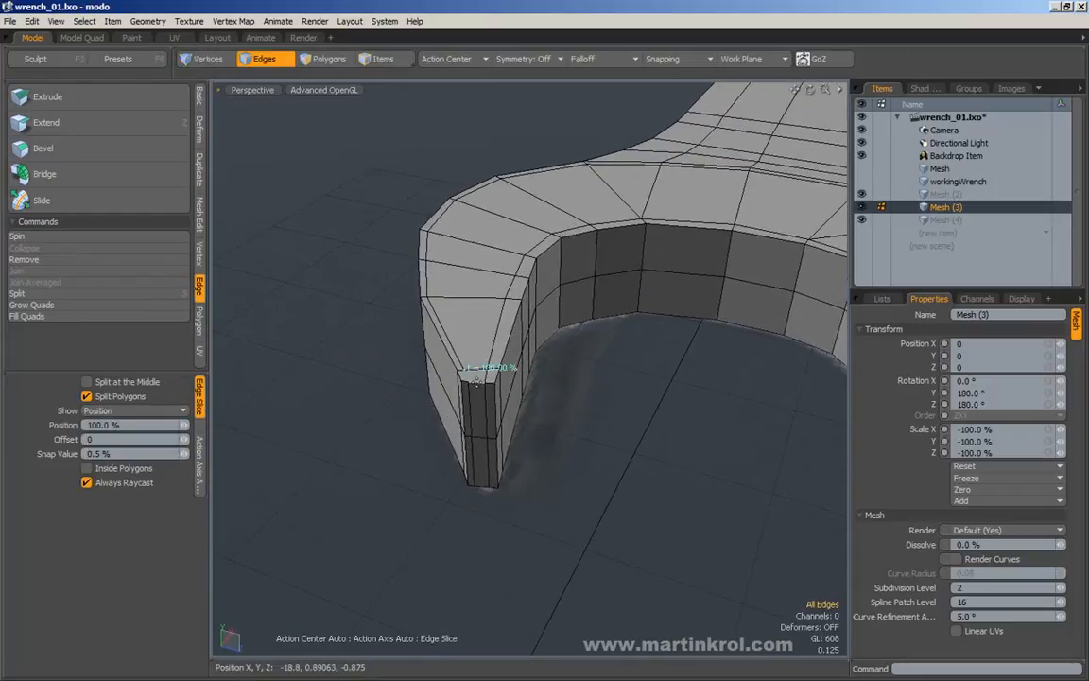
{"action": "left_click", "coordinate": [482, 381]}
{"action": "key", "text": "space"}
Loop slice the two adjacent wall segments at the back of the jaw opening, the first one at 60%
{"action": "right_click_drag", "start_coordinate": [482, 408], "coordinate": [333, 416], "text": "alt"}
{"action": "left_click_drag", "start_coordinate": [485, 494], "coordinate": [393, 473], "text": "alt"}
{"action": "middle_click_drag", "start_coordinate": [393, 472], "coordinate": [477, 457], "text": "alt"}
{"action": "left_click_drag", "start_coordinate": [476, 456], "coordinate": [680, 413], "text": "alt"}
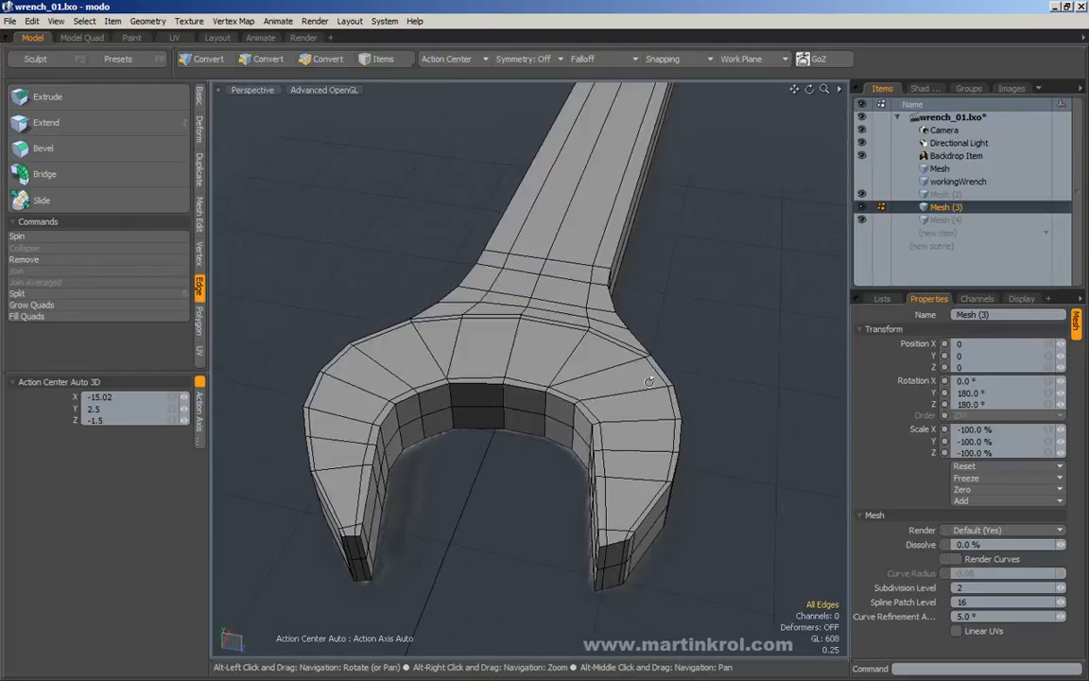
{"action": "left_click_drag", "start_coordinate": [442, 337], "coordinate": [508, 371], "text": "alt"}
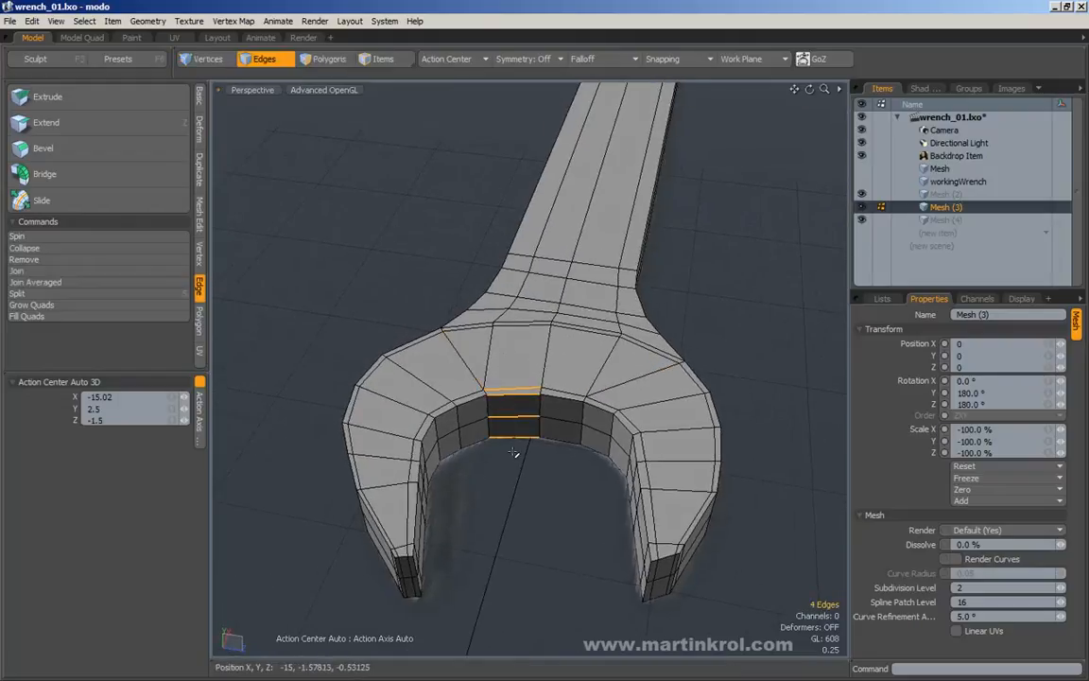
{"action": "key", "text": "alt+c"}
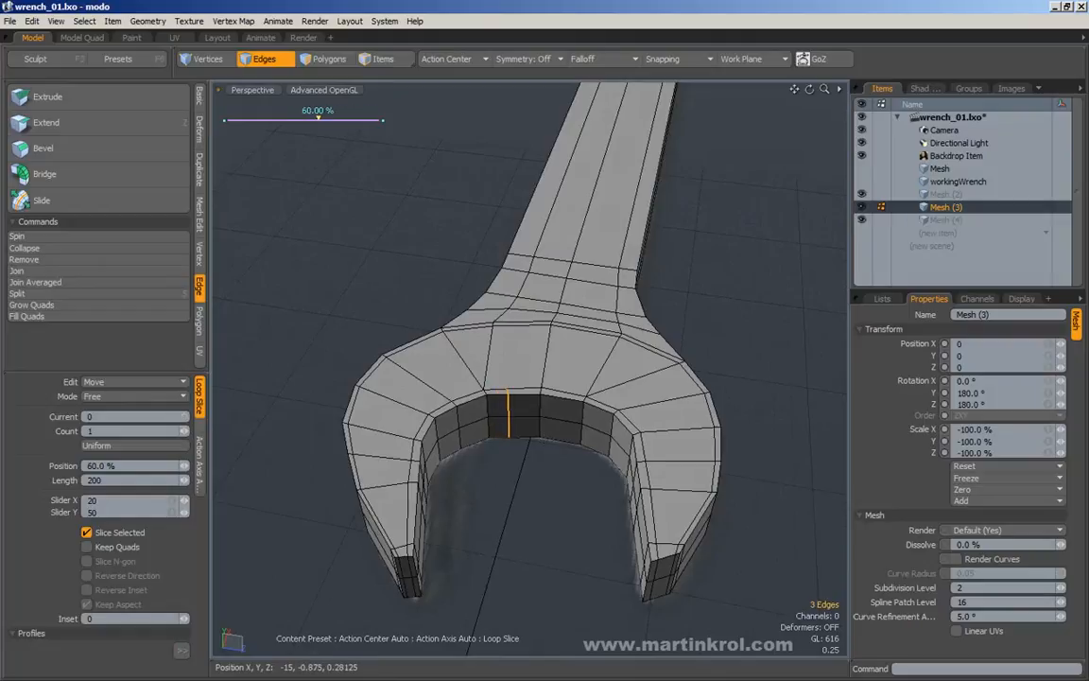
{"action": "key", "text": "space"}
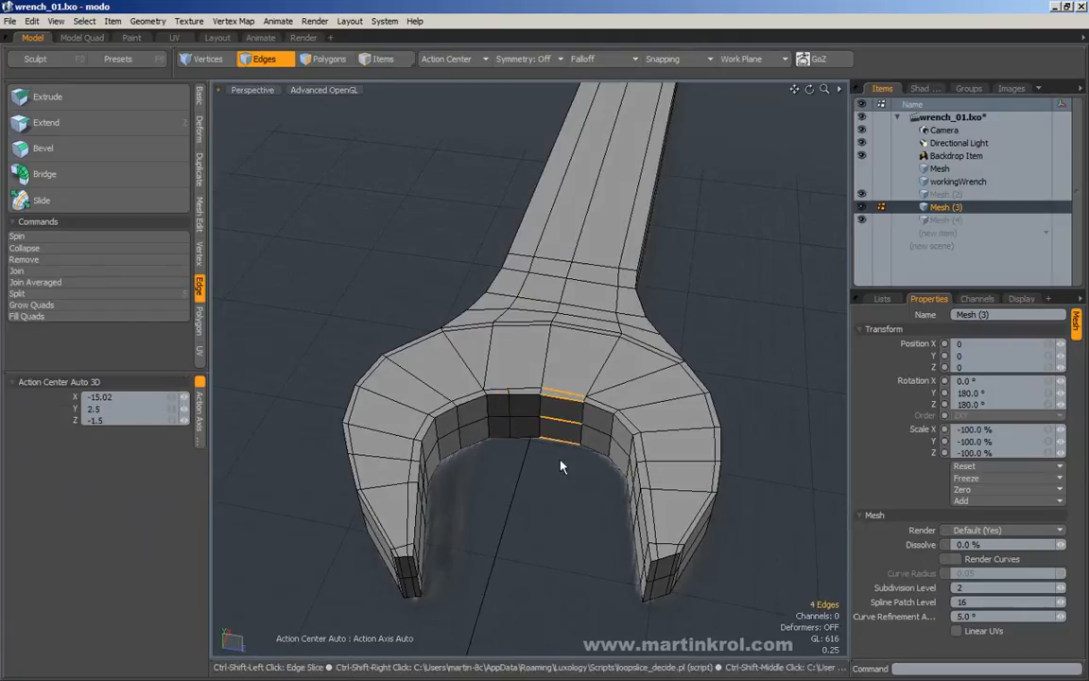
{"action": "key", "text": "alt+c"}
{"action": "key", "text": "space"}
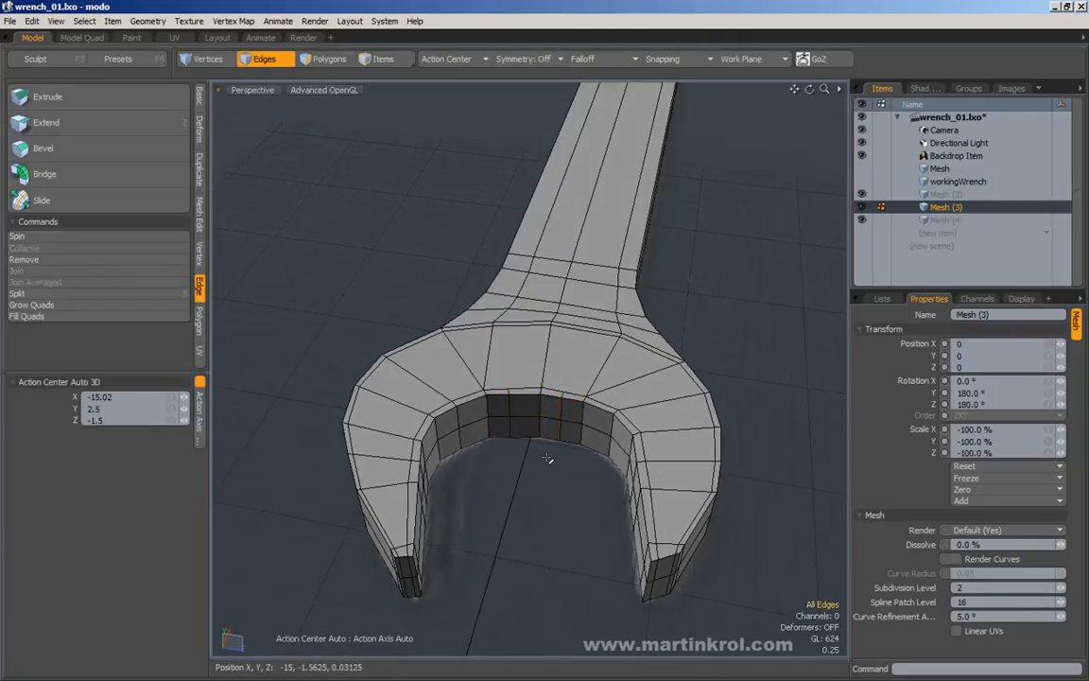
Use Edge Slice on the jaw's top face to connect the new wall slices with the outer loop's vertices
{"action": "key", "text": "c"}
{"action": "left_click", "coordinate": [508, 327]}
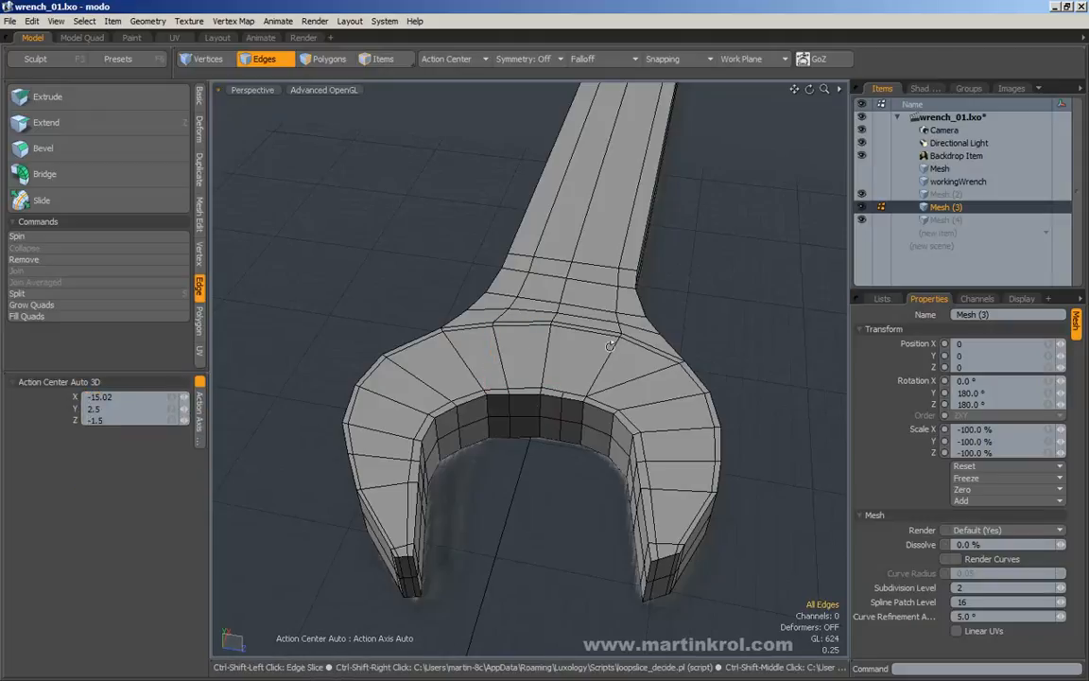
{"action": "key", "text": "c"}
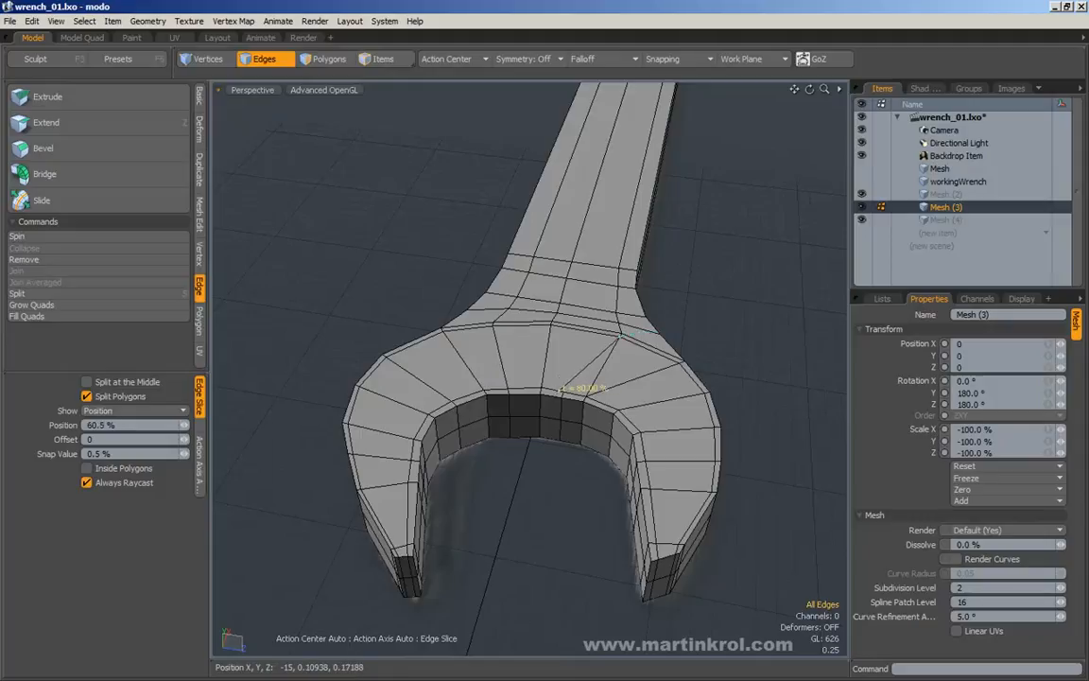
{"action": "key", "text": "space"}
In the top view, move each new set of three wall edges to fit the reference's opening curve, shifting the second by 0.02344 in X
{"action": "left_click_drag", "start_coordinate": [625, 363], "coordinate": [648, 435], "text": "alt"}
{"action": "key", "text": "KP_1"}
{"action": "left_click_drag", "start_coordinate": [570, 337], "coordinate": [558, 355], "text": "alt"}
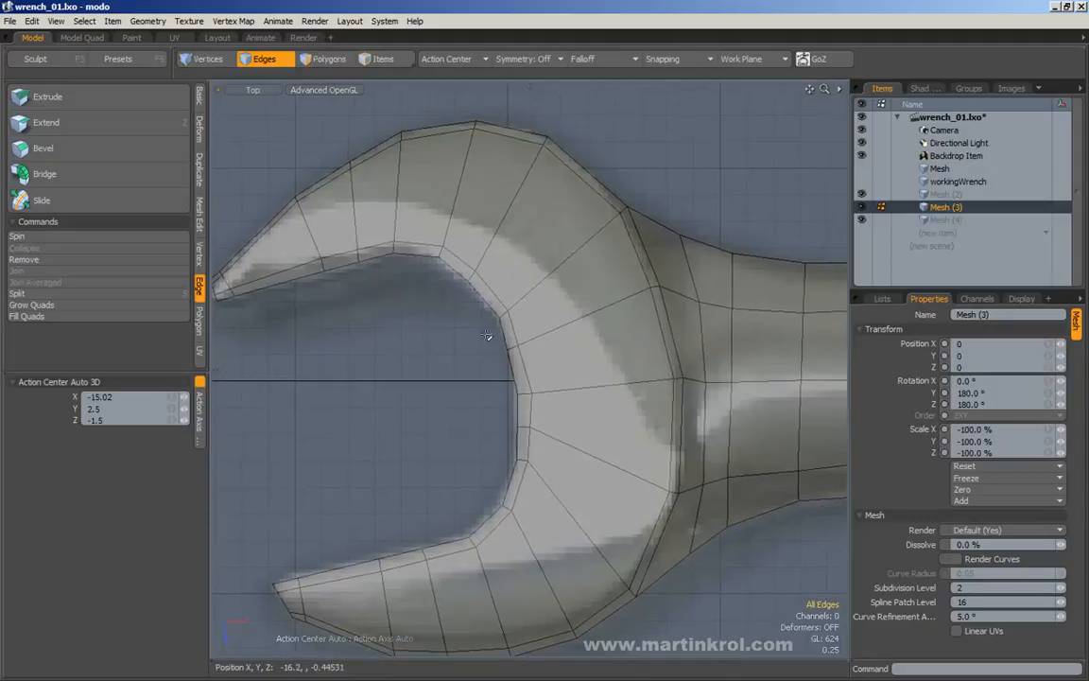
{"action": "key", "text": "w"}
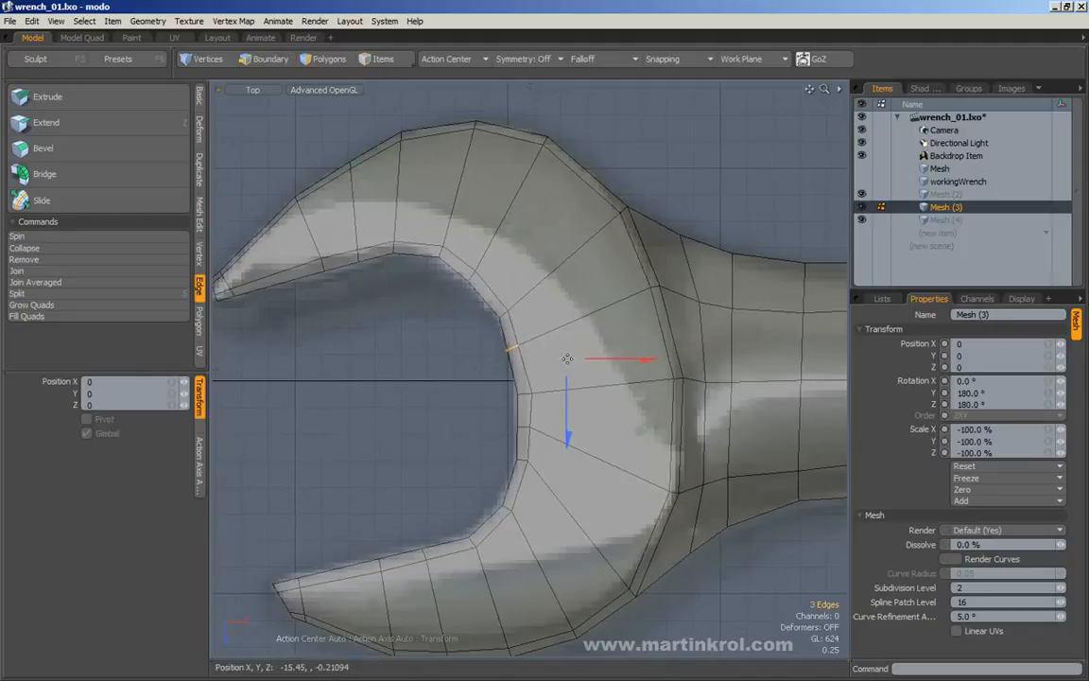
{"action": "left_click", "coordinate": [567, 358]}
{"action": "key", "text": "w"}
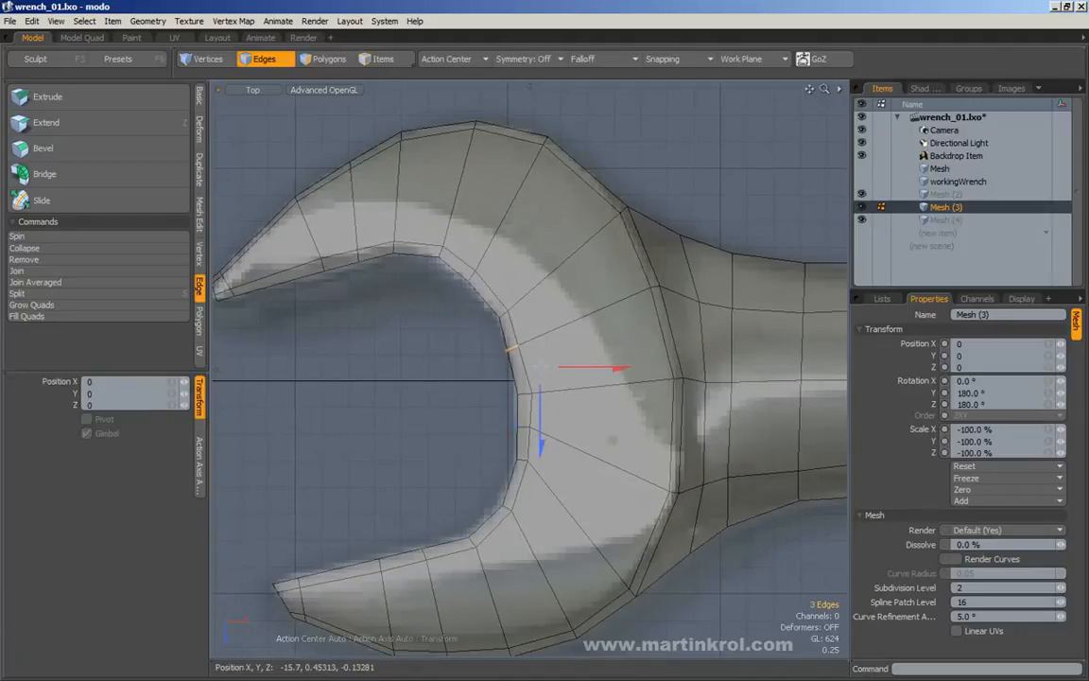
{"action": "left_click", "coordinate": [544, 416]}
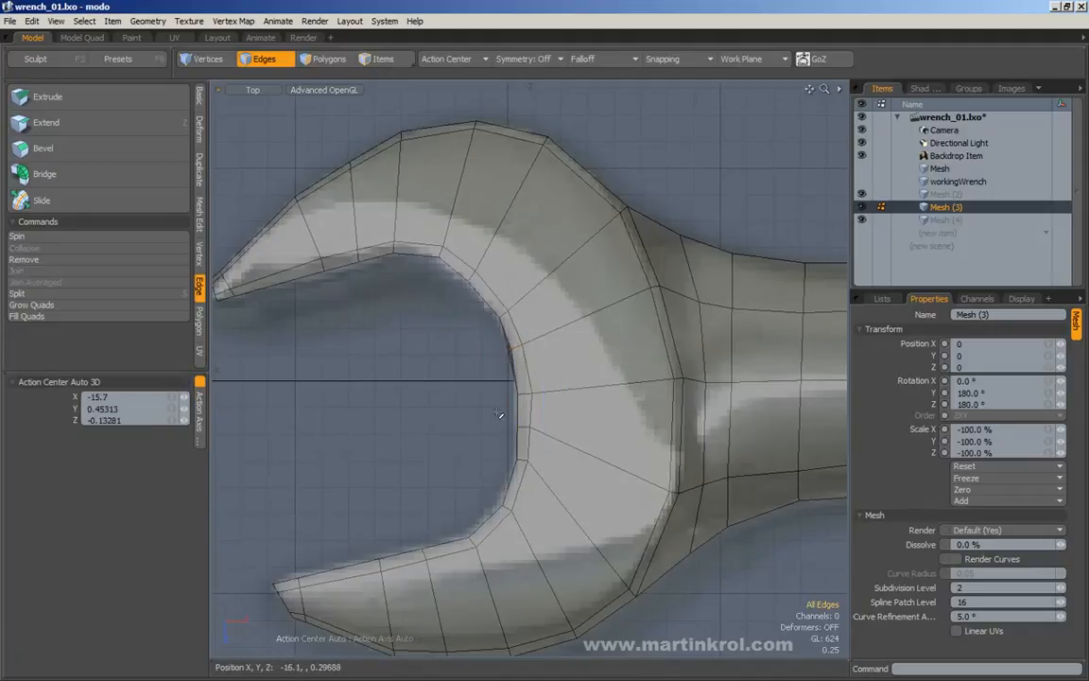
{"action": "middle_click_drag", "start_coordinate": [498, 413], "coordinate": [573, 456]}
{"action": "key", "text": "w"}
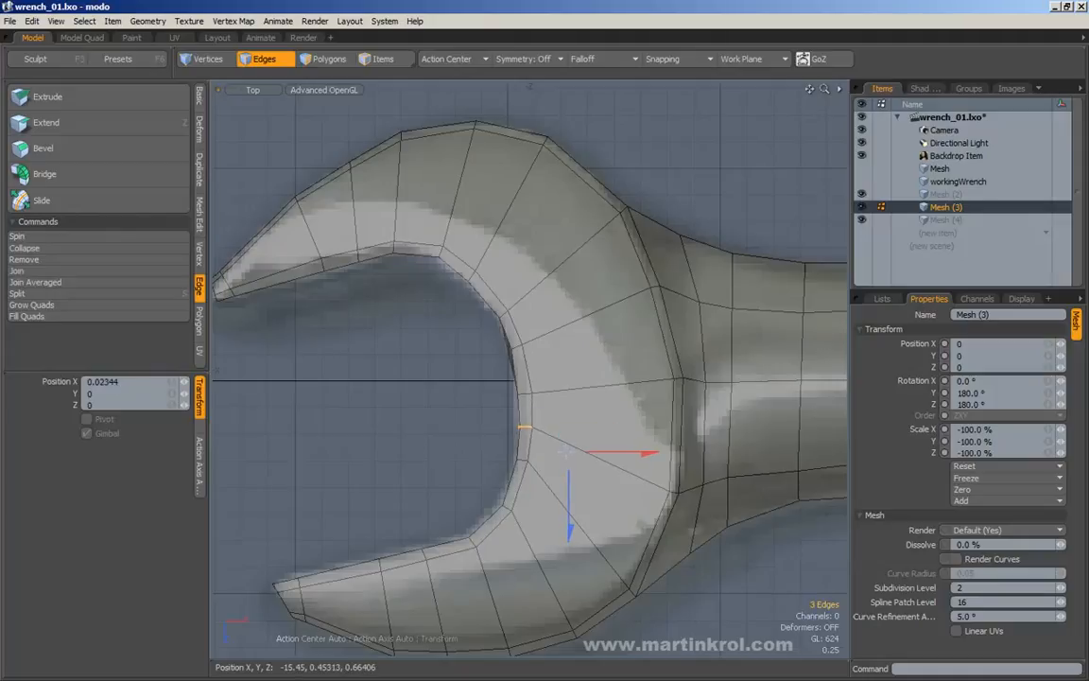
{"action": "key", "text": "KP_Decimal"}
{"action": "left_click_drag", "start_coordinate": [565, 452], "coordinate": [584, 431], "text": "alt"}
{"action": "key", "text": "q"}
{"action": "left_click", "coordinate": [732, 431]}
Preview the wrench with subdivision smoothing and examine the jaw's topology from several angles
{"action": "left_click_drag", "start_coordinate": [732, 431], "coordinate": [501, 363], "text": "alt"}
{"action": "left_click_drag", "start_coordinate": [579, 418], "coordinate": [695, 347], "text": "alt"}
{"action": "middle_click_drag", "start_coordinate": [708, 339], "coordinate": [722, 374]}
{"action": "left_click_drag", "start_coordinate": [722, 373], "coordinate": [575, 350], "text": "alt"}
{"action": "key", "text": "Tab"}
{"action": "key", "text": "Tab"}
{"action": "left_click_drag", "start_coordinate": [598, 291], "coordinate": [632, 317]}
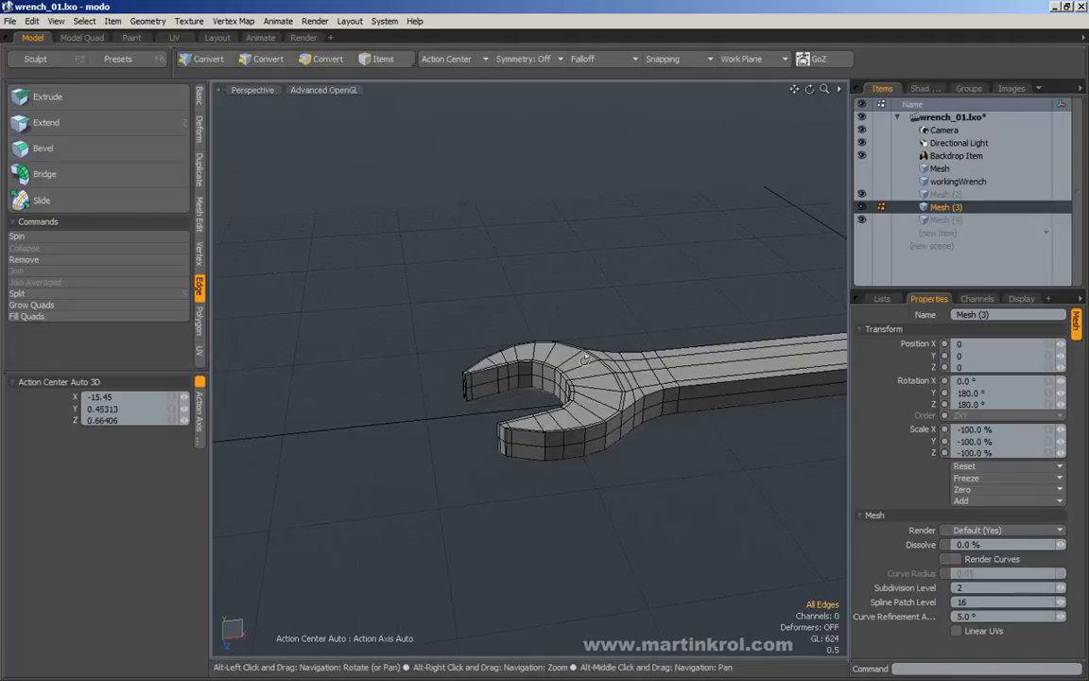
{"action": "right_click_drag", "start_coordinate": [577, 368], "coordinate": [649, 381], "text": "alt"}
{"action": "left_click_drag", "start_coordinate": [653, 383], "coordinate": [583, 261], "text": "alt"}
{"action": "left_click", "coordinate": [566, 421], "text": "shift"}
{"action": "scroll", "coordinate": [539, 378], "scroll_direction": "up", "scroll_amount": 3}
{"action": "scroll", "coordinate": [556, 381], "scroll_direction": "down", "scroll_amount": 5}
{"action": "left_click_drag", "start_coordinate": [556, 381], "coordinate": [492, 436], "text": "alt"}
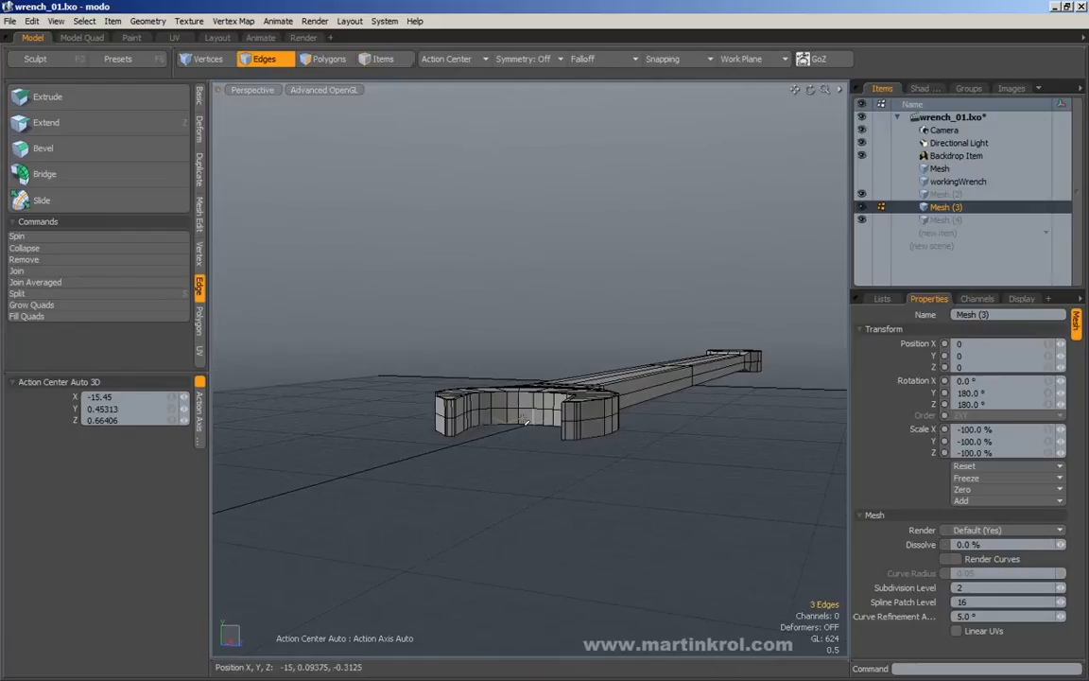
{"action": "left_click_drag", "start_coordinate": [692, 396], "coordinate": [681, 457], "text": "alt"}
{"action": "scroll", "coordinate": [681, 445], "scroll_direction": "up", "scroll_amount": 6}
{"action": "left_click", "coordinate": [750, 378]}
{"action": "scroll", "coordinate": [775, 414], "scroll_direction": "down", "scroll_amount": 1}
{"action": "left_click_drag", "start_coordinate": [777, 417], "coordinate": [709, 402], "text": "alt"}
Switch to polygon selection and try selecting the polygons across the jaw's top face
{"action": "left_click", "coordinate": [322, 59]}
{"action": "scroll", "coordinate": [528, 201], "scroll_direction": "down", "scroll_amount": 2}
{"action": "left_click_drag", "start_coordinate": [530, 203], "coordinate": [424, 307], "text": "alt"}
{"action": "left_click", "coordinate": [505, 195]}
{"action": "left_click_drag", "start_coordinate": [351, 401], "coordinate": [430, 397], "text": "alt"}
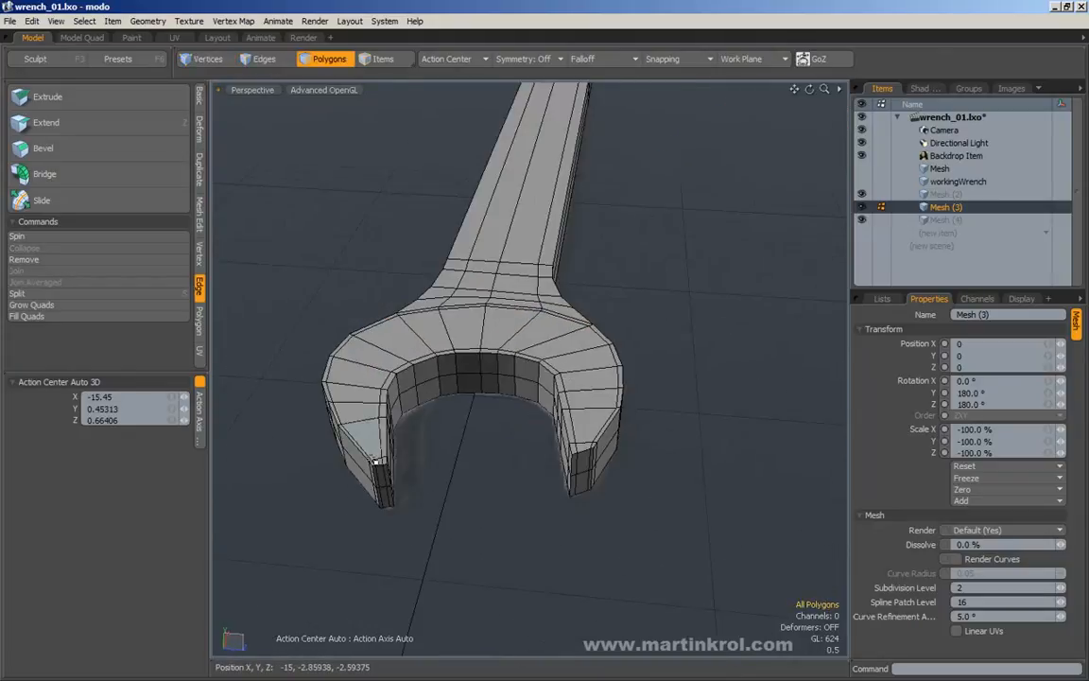
{"action": "left_click_drag", "start_coordinate": [375, 461], "coordinate": [356, 421], "text": "alt"}
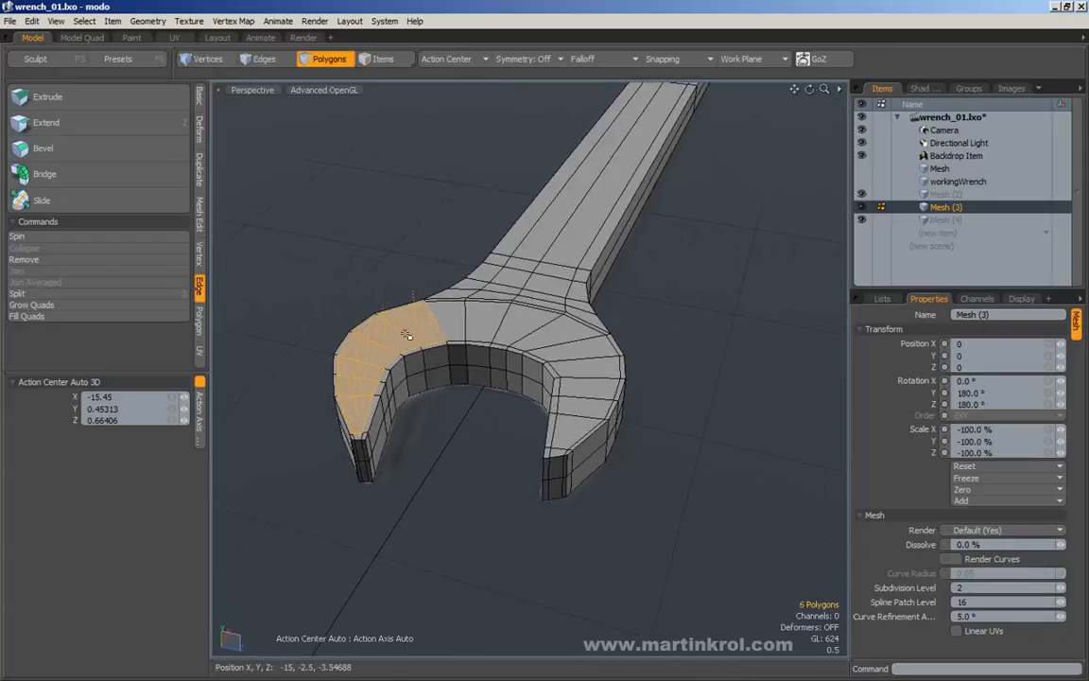
{"action": "left_click_drag", "start_coordinate": [571, 352], "coordinate": [476, 360], "text": "alt"}
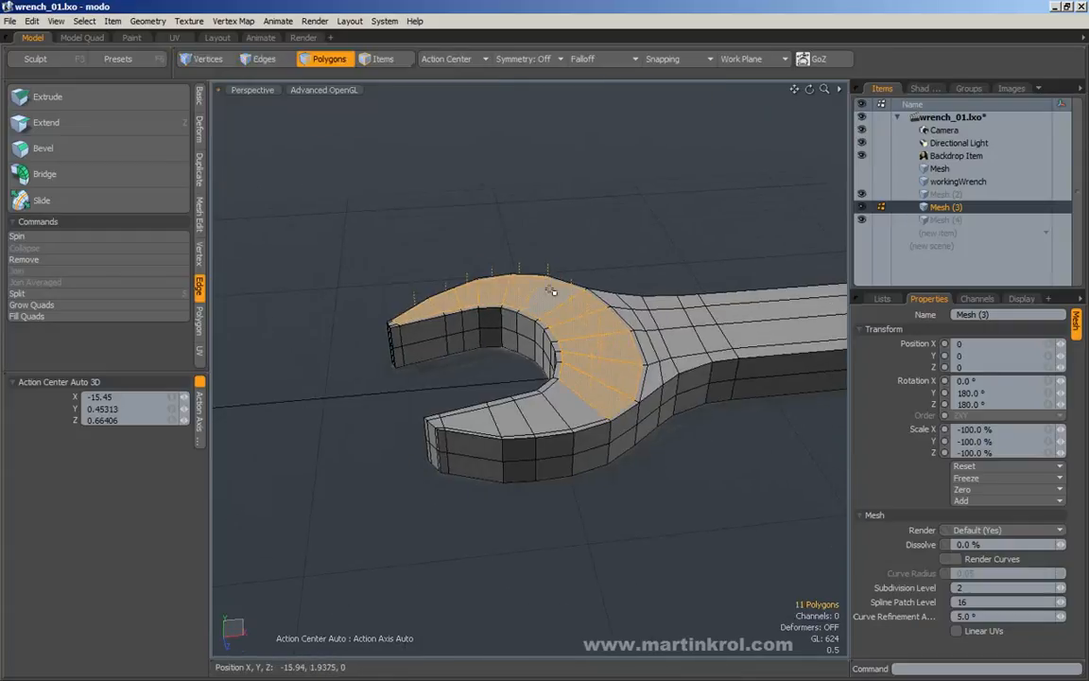
{"action": "left_click_drag", "start_coordinate": [622, 346], "coordinate": [574, 341], "text": "alt"}
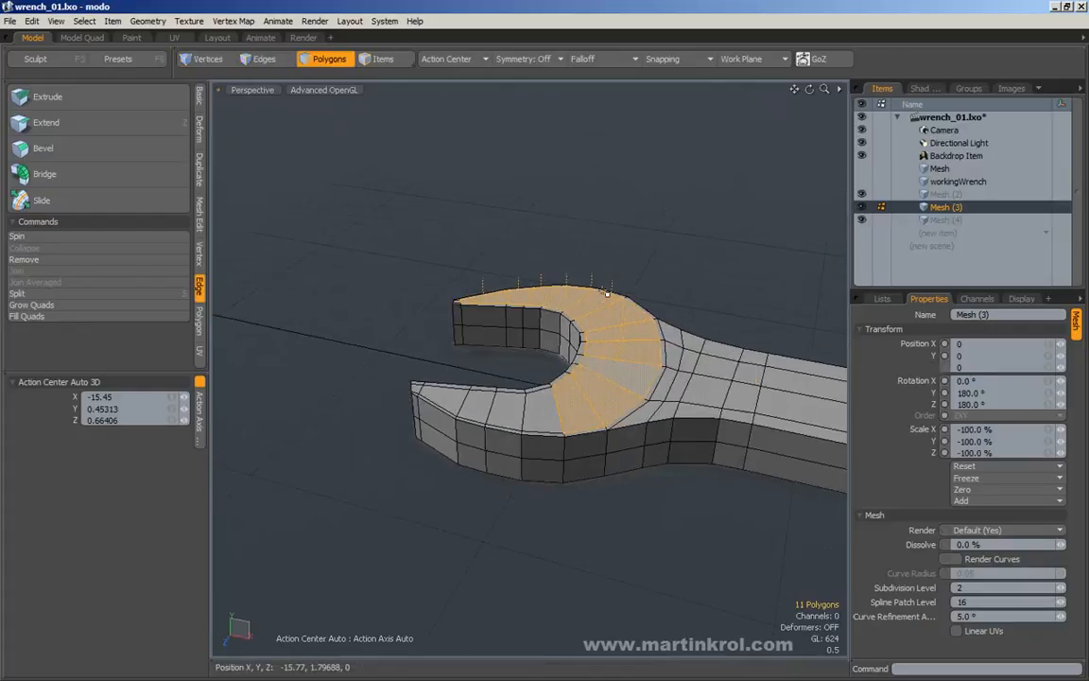
{"action": "left_click", "coordinate": [703, 249]}
Show the Mesh and workingWrench items, examine the finished wrench's transition from jaw to handle, and hide workingWrench again
{"action": "left_click_drag", "start_coordinate": [704, 249], "coordinate": [639, 280], "text": "alt"}
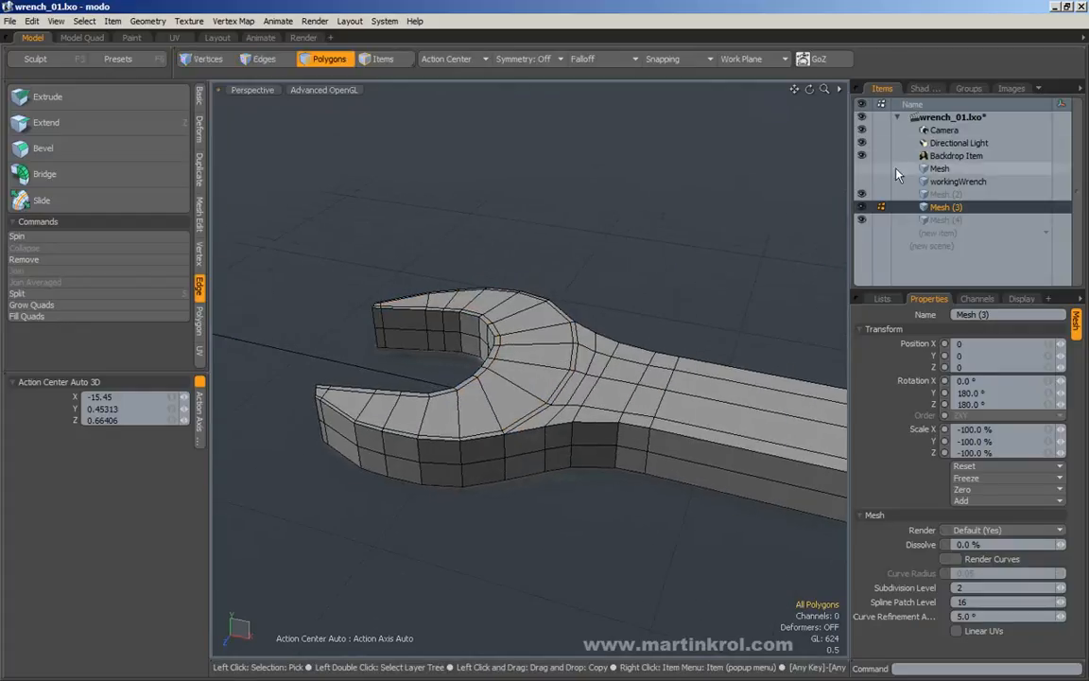
{"action": "left_click", "coordinate": [865, 168]}
{"action": "left_click_drag", "start_coordinate": [699, 258], "coordinate": [683, 265], "text": "alt"}
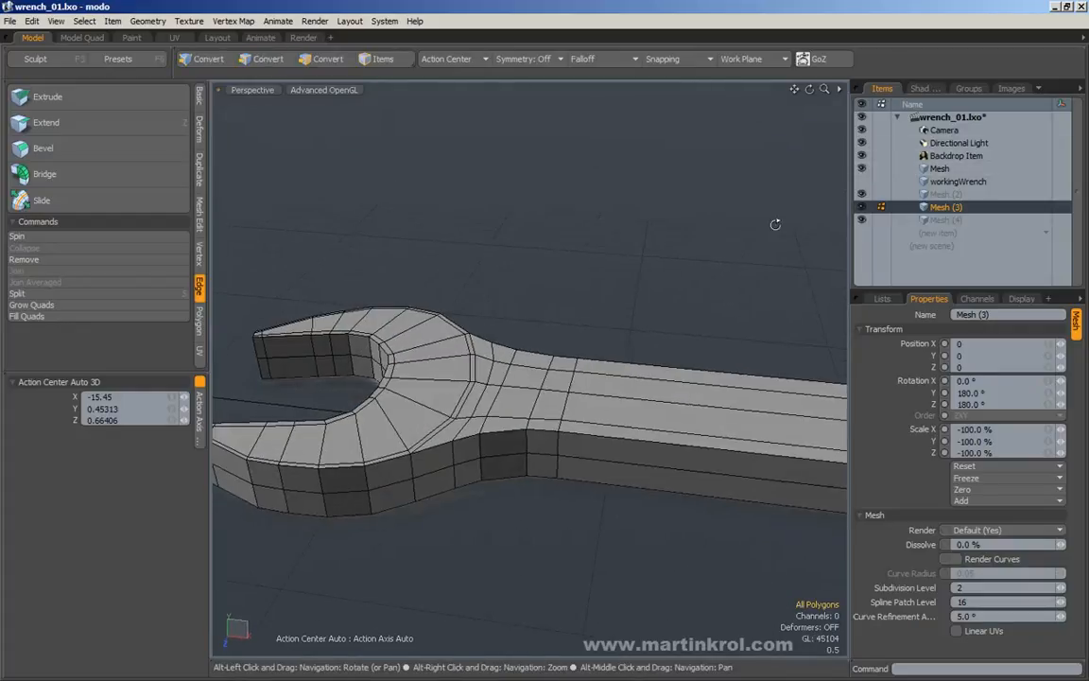
{"action": "left_click", "coordinate": [861, 183]}
{"action": "left_click_drag", "start_coordinate": [549, 231], "coordinate": [546, 292], "text": "alt"}
{"action": "scroll", "coordinate": [514, 309], "scroll_direction": "up", "scroll_amount": 4}
{"action": "scroll", "coordinate": [726, 372], "scroll_direction": "up", "scroll_amount": 3}
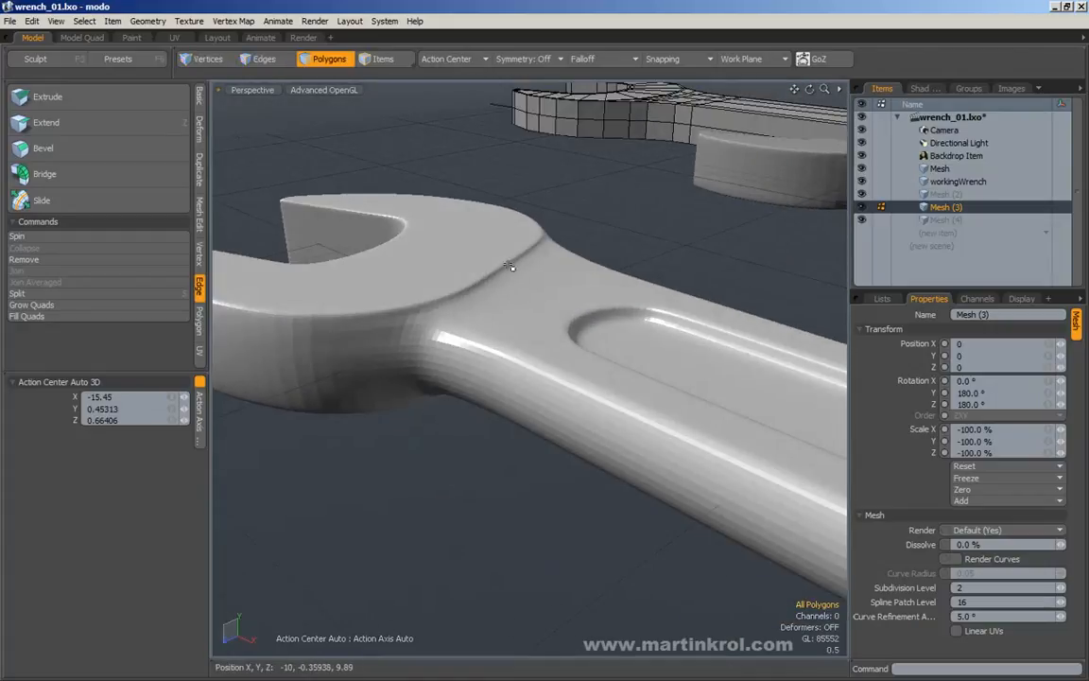
{"action": "scroll", "coordinate": [508, 263], "scroll_direction": "down", "scroll_amount": 3}
{"action": "left_click_drag", "start_coordinate": [481, 243], "coordinate": [704, 356], "text": "alt"}
{"action": "scroll", "coordinate": [704, 356], "scroll_direction": "up", "scroll_amount": 2}
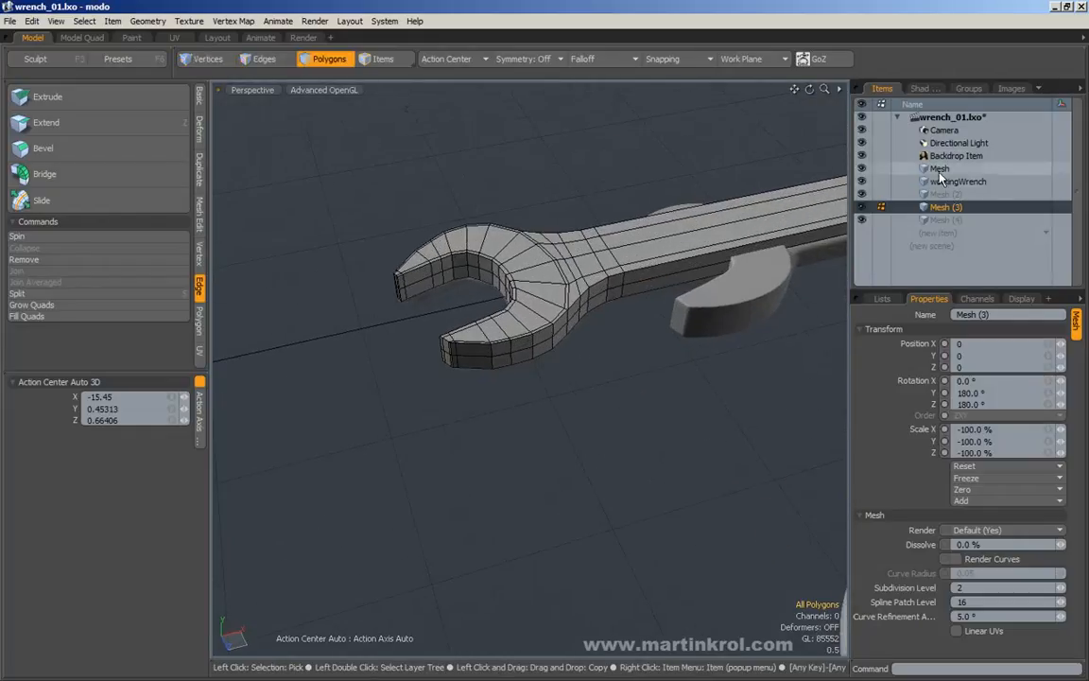
{"action": "left_click", "coordinate": [863, 181]}
Select the polygons covering the jaw's top face, grow the selection, and bevel it with a shift of 0.09375
{"action": "left_click_drag", "start_coordinate": [558, 292], "coordinate": [399, 312], "text": "alt"}
{"action": "scroll", "coordinate": [600, 295], "scroll_direction": "up", "scroll_amount": 3}
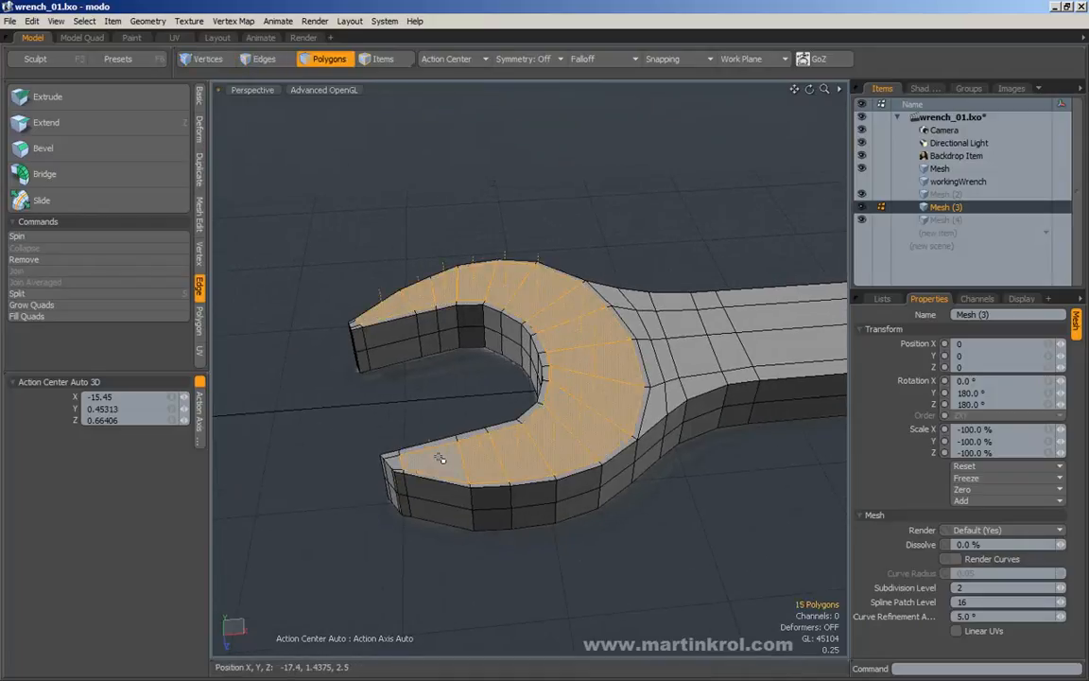
{"action": "key", "text": "shift+Up"}
{"action": "left_click_drag", "start_coordinate": [501, 430], "coordinate": [461, 355], "text": "alt"}
{"action": "key", "text": "b"}
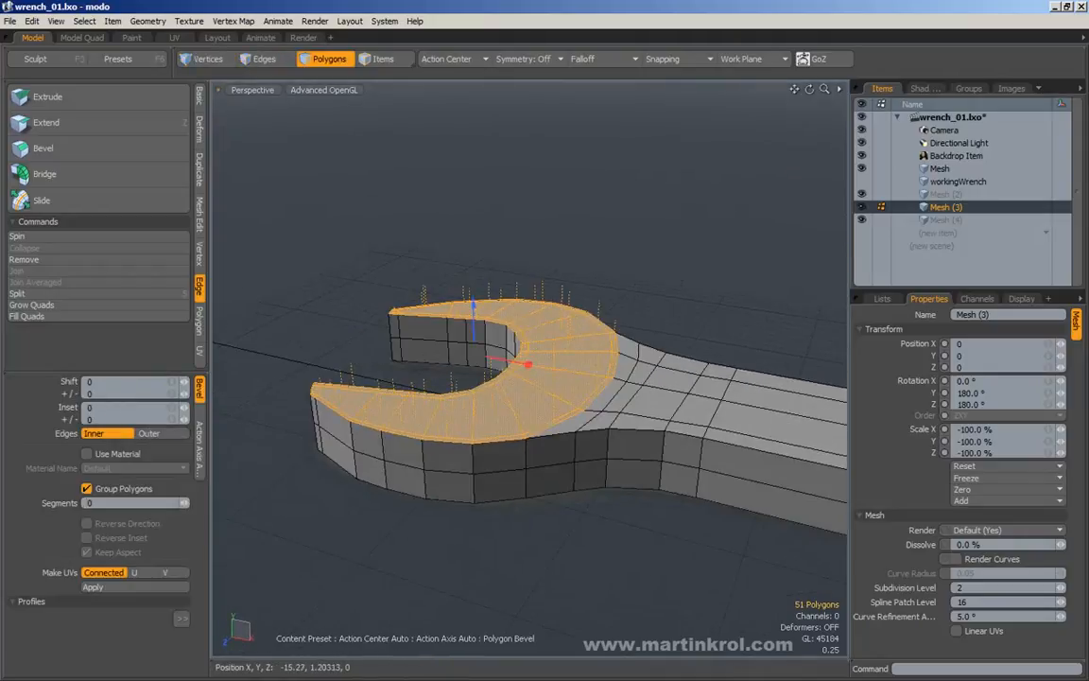
{"action": "left_click_drag", "start_coordinate": [474, 304], "coordinate": [474, 300]}
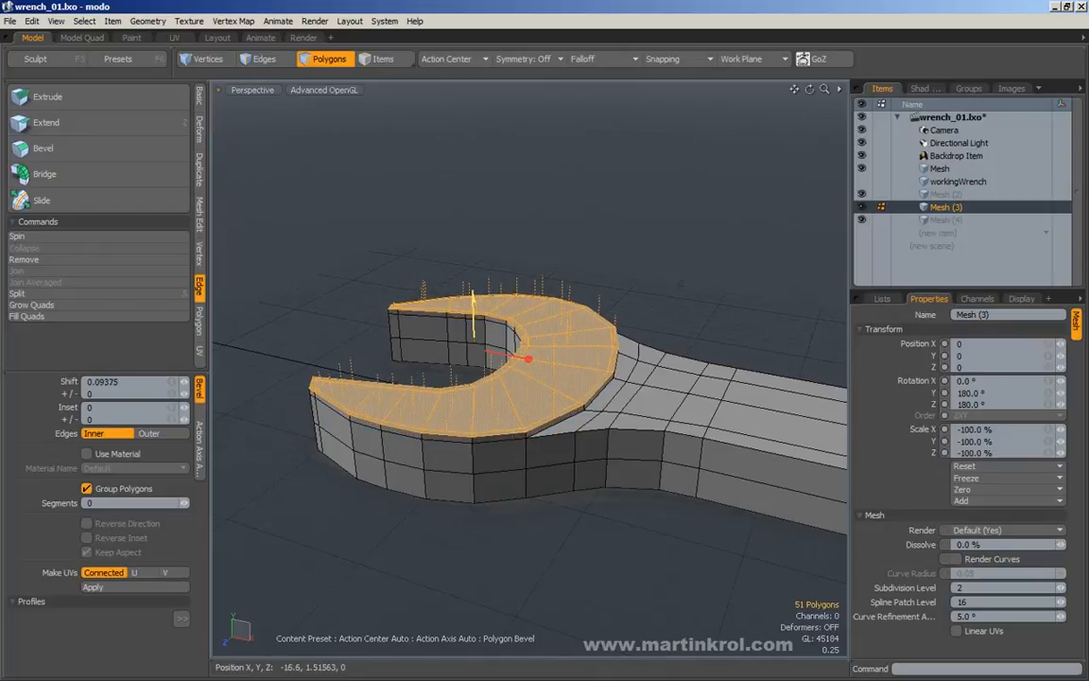
{"action": "key", "text": "space"}
Clear the selection and preview the raised jaw face with subdivision smoothing
{"action": "left_click_drag", "start_coordinate": [636, 253], "coordinate": [683, 284]}
{"action": "left_click_drag", "start_coordinate": [661, 291], "coordinate": [667, 374], "text": "alt"}
{"action": "key", "text": "Tab"}
{"action": "right_click_drag", "start_coordinate": [668, 375], "coordinate": [635, 375], "text": "alt"}
{"action": "left_click_drag", "start_coordinate": [636, 375], "coordinate": [518, 324], "text": "alt"}
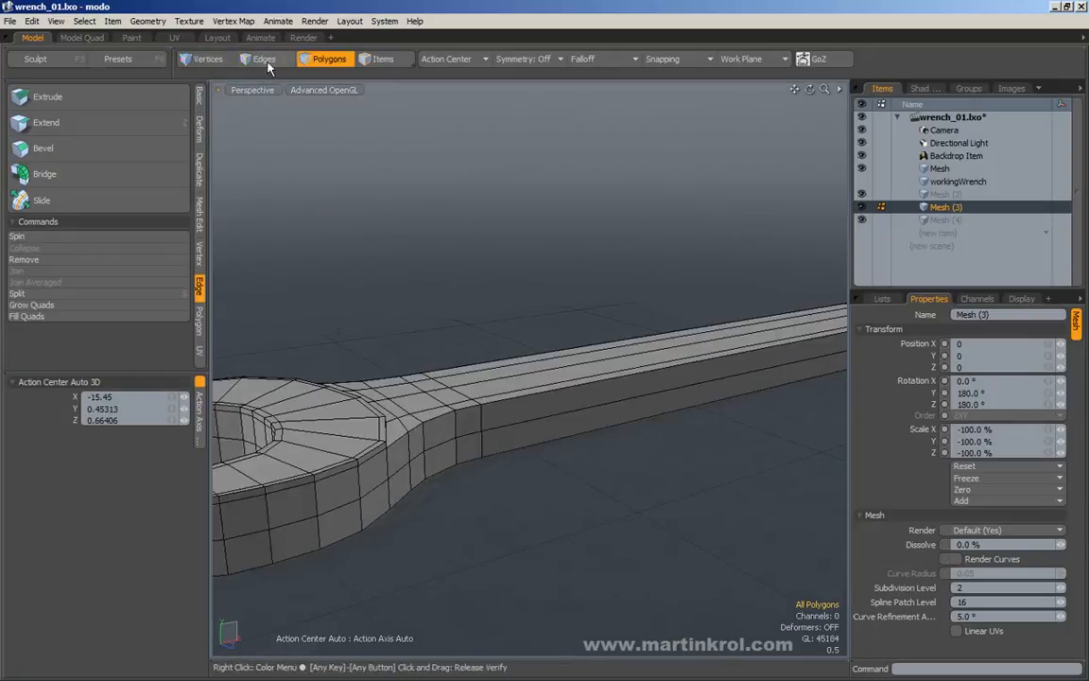
Select the four upper edges along one side of the handle, excluding the one nearest the jaw, and move them down slightly
{"action": "left_click", "coordinate": [263, 58]}
{"action": "left_click_drag", "start_coordinate": [407, 218], "coordinate": [500, 386], "text": "alt"}
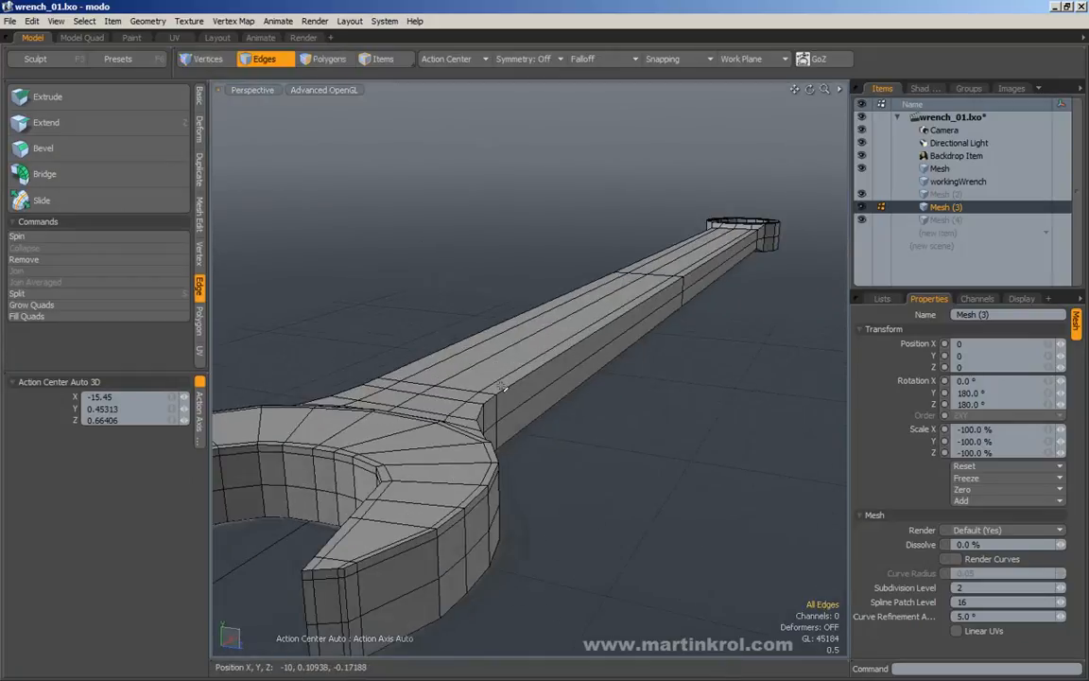
{"action": "left_click", "coordinate": [709, 263], "text": "shift"}
{"action": "left_click_drag", "start_coordinate": [709, 263], "coordinate": [442, 369], "text": "alt"}
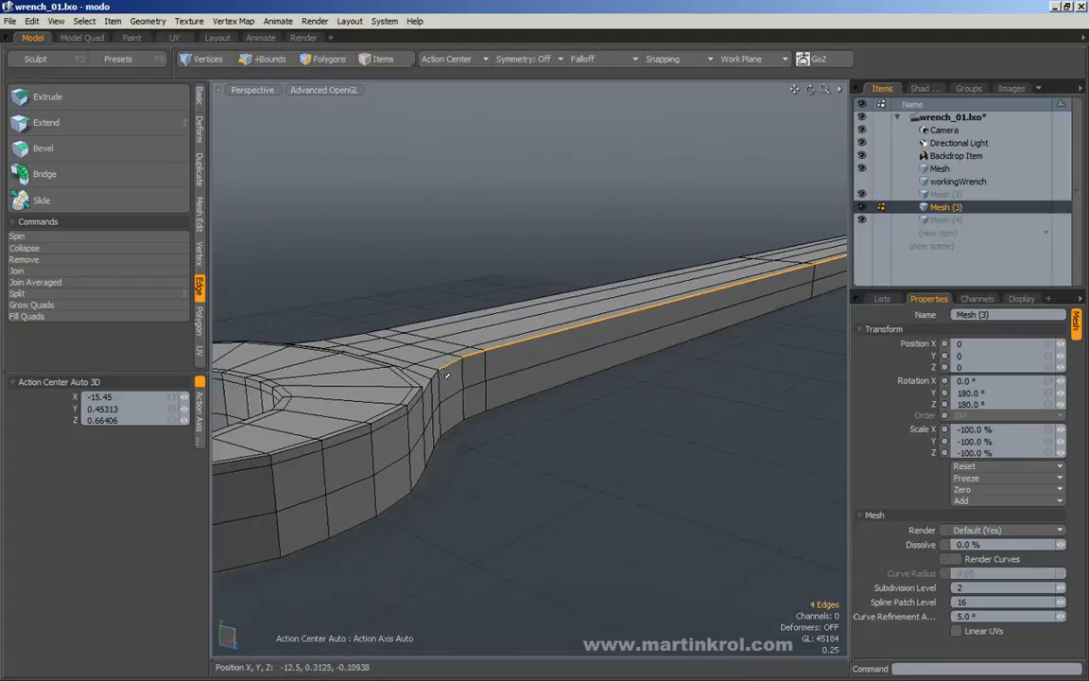
{"action": "left_click", "coordinate": [435, 376], "text": "shift"}
{"action": "key", "text": "w"}
{"action": "left_click_drag", "start_coordinate": [754, 255], "coordinate": [673, 268], "text": "alt+shift"}
{"action": "key", "text": "space"}
{"action": "left_click_drag", "start_coordinate": [445, 343], "coordinate": [355, 365], "text": "alt"}
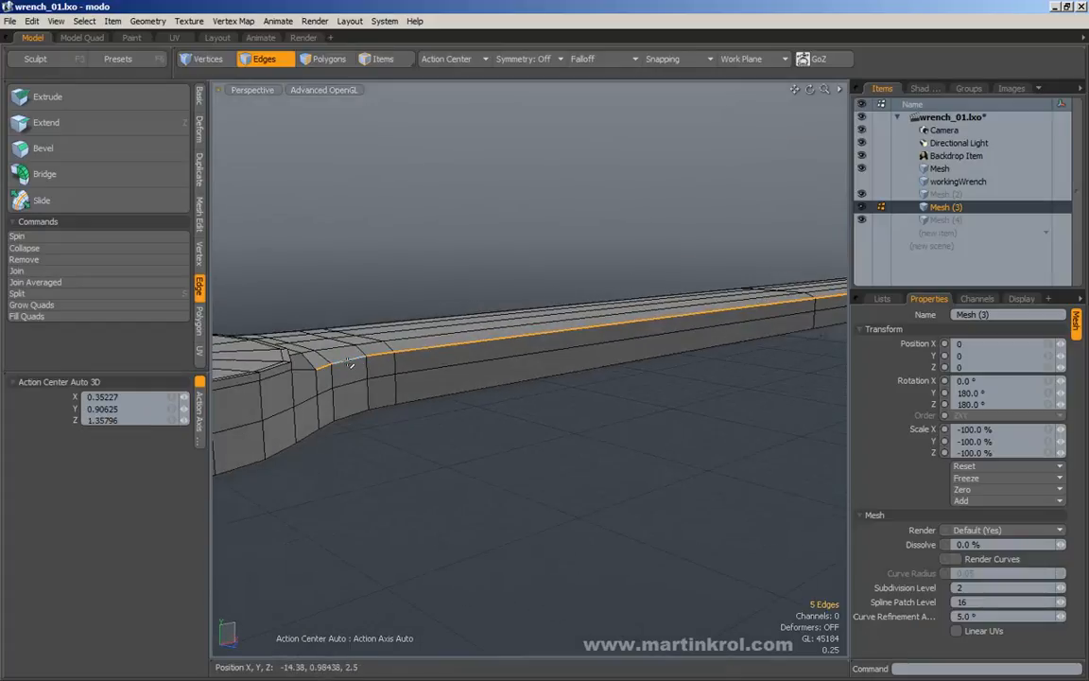
{"action": "key", "text": "w"}
{"action": "left_click_drag", "start_coordinate": [562, 377], "coordinate": [596, 371], "text": "alt"}
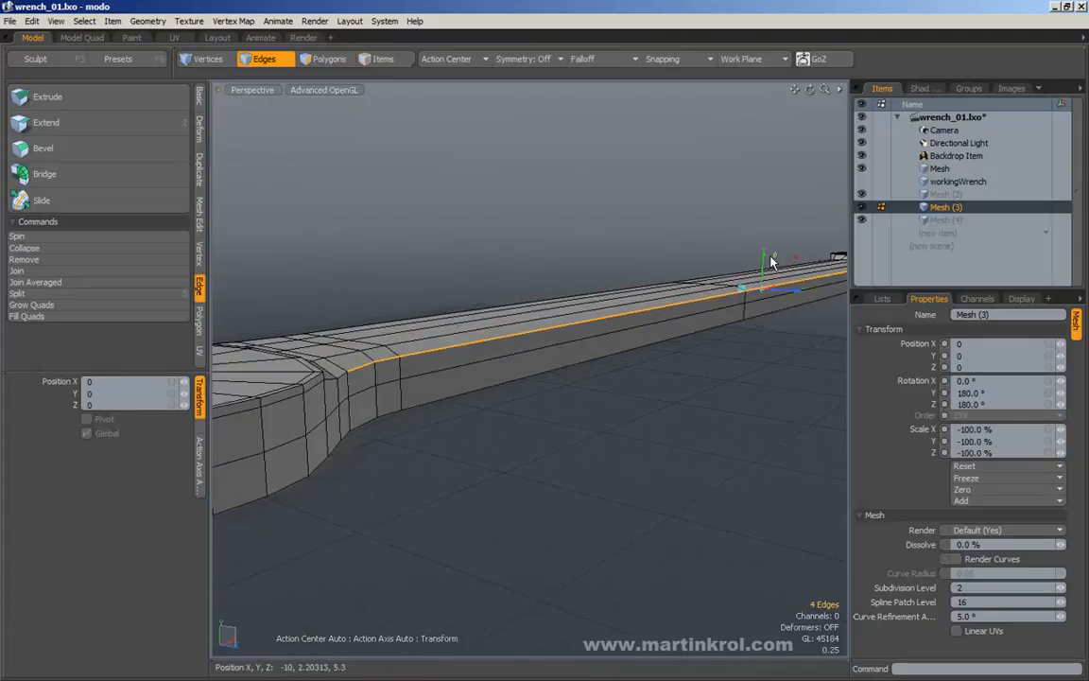
{"action": "key", "text": "space"}
{"action": "left_click", "coordinate": [581, 250]}
Preview the subdivision-smoothed handle and inspect its upper side edge where it meets the jaw
{"action": "left_click_drag", "start_coordinate": [578, 251], "coordinate": [639, 297], "text": "alt"}
{"action": "key", "text": "Tab"}
{"action": "right_click_drag", "start_coordinate": [640, 296], "coordinate": [596, 304], "text": "alt"}
{"action": "left_click_drag", "start_coordinate": [596, 304], "coordinate": [698, 359], "text": "alt"}
{"action": "left_click_drag", "start_coordinate": [603, 335], "coordinate": [489, 385], "text": "alt"}
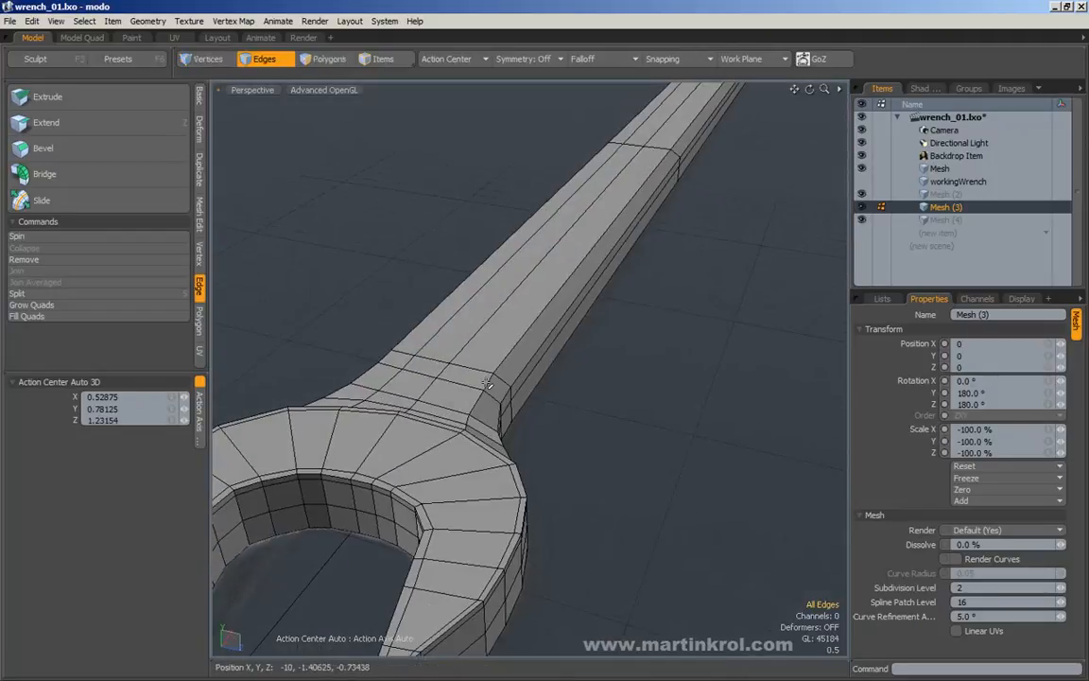
Select the three upper edges along one side of the handle, move them slightly along Z, and preview the smoothed result
{"action": "left_click_drag", "start_coordinate": [567, 320], "coordinate": [549, 315], "text": "alt"}
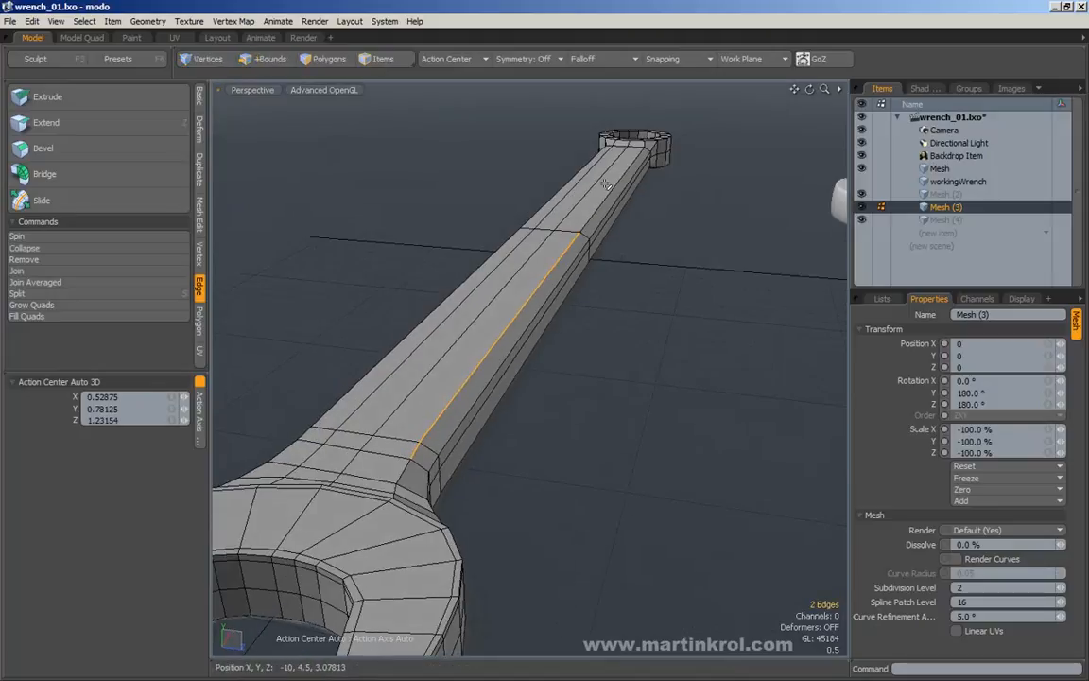
{"action": "key", "text": "w"}
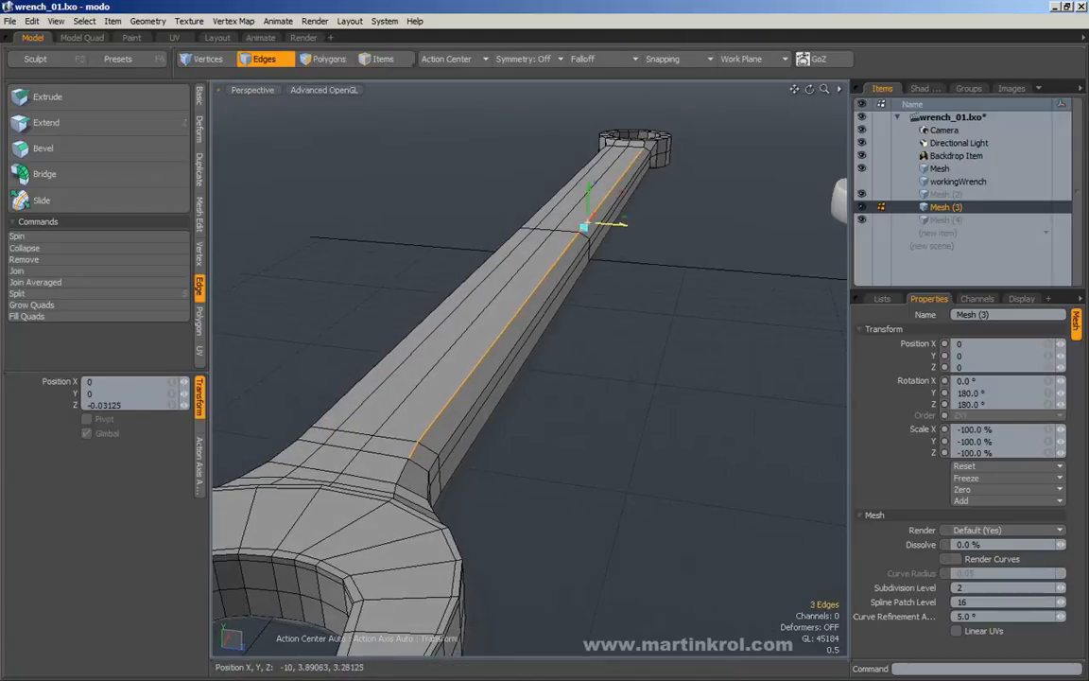
{"action": "left_click_drag", "start_coordinate": [585, 225], "coordinate": [586, 310], "text": "alt"}
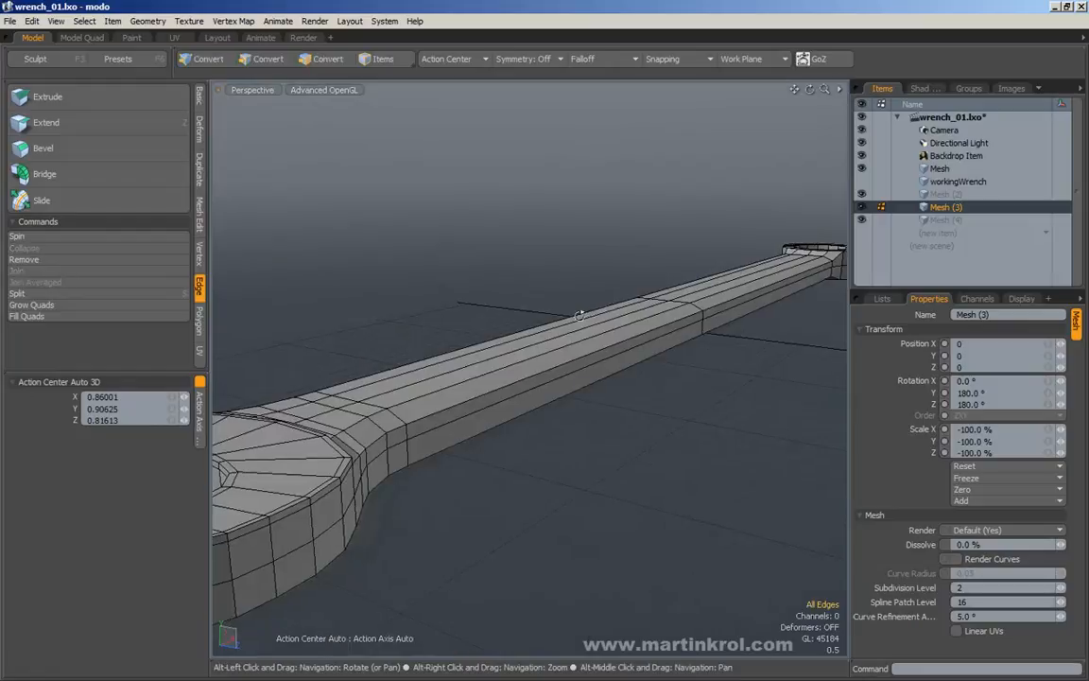
{"action": "mouse_move", "coordinate": [474, 287]}
{"action": "left_mouse_down", "text": "alt"}
{"action": "mouse_move", "coordinate": [549, 286]}
{"action": "mouse_move", "coordinate": [575, 269]}
{"action": "mouse_move", "coordinate": [474, 311]}
{"action": "mouse_move", "coordinate": [445, 302]}
{"action": "mouse_move", "coordinate": [494, 343]}
{"action": "mouse_move", "coordinate": [584, 328]}
{"action": "mouse_move", "coordinate": [494, 323]}
{"action": "mouse_move", "coordinate": [596, 360]}
{"action": "mouse_move", "coordinate": [578, 357]}
{"action": "mouse_move", "coordinate": [585, 340]}
{"action": "mouse_move", "coordinate": [457, 357]}
{"action": "mouse_move", "coordinate": [533, 360]}
{"action": "left_mouse_up", "text": "alt"}
{"action": "key", "text": "Tab"}
Select the three matching top edges along the opposite side of the handle and move them inward along Z by about 0.125
{"action": "key", "text": "2"}
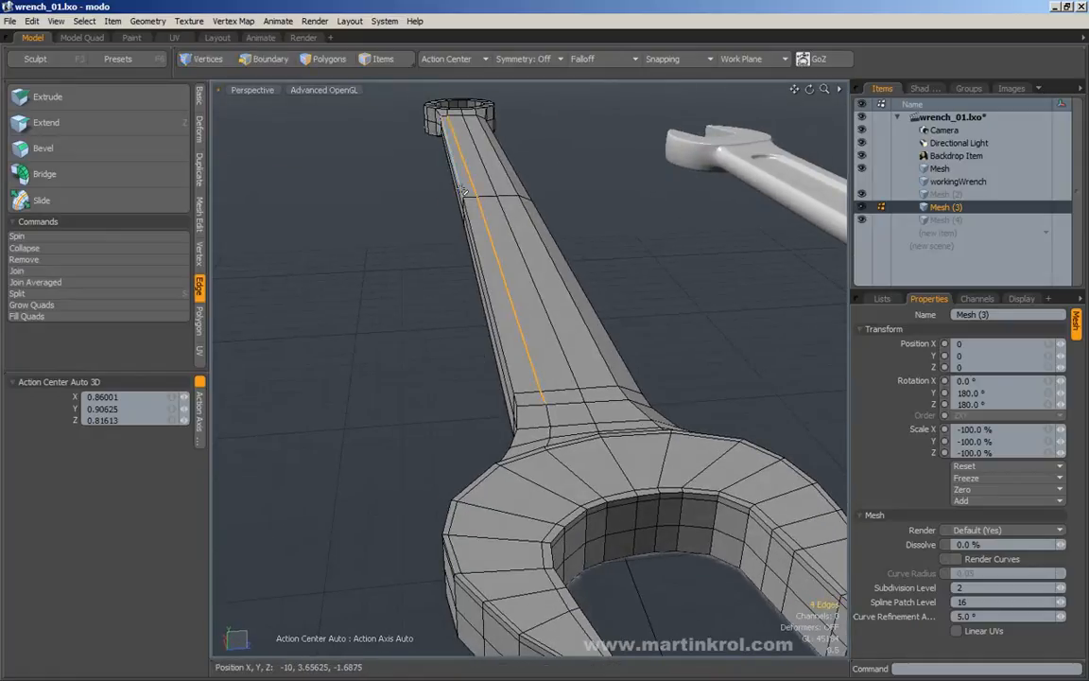
{"action": "key", "text": "w"}
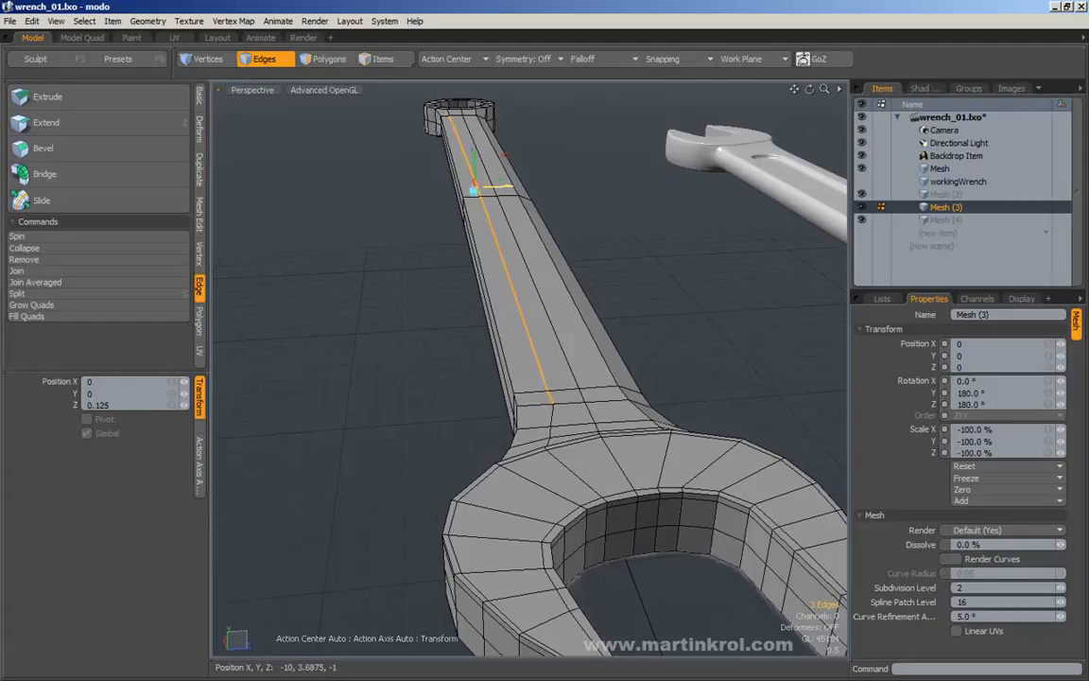
{"action": "left_click_drag", "start_coordinate": [383, 389], "coordinate": [491, 366], "text": "alt"}
{"action": "key", "text": "q"}
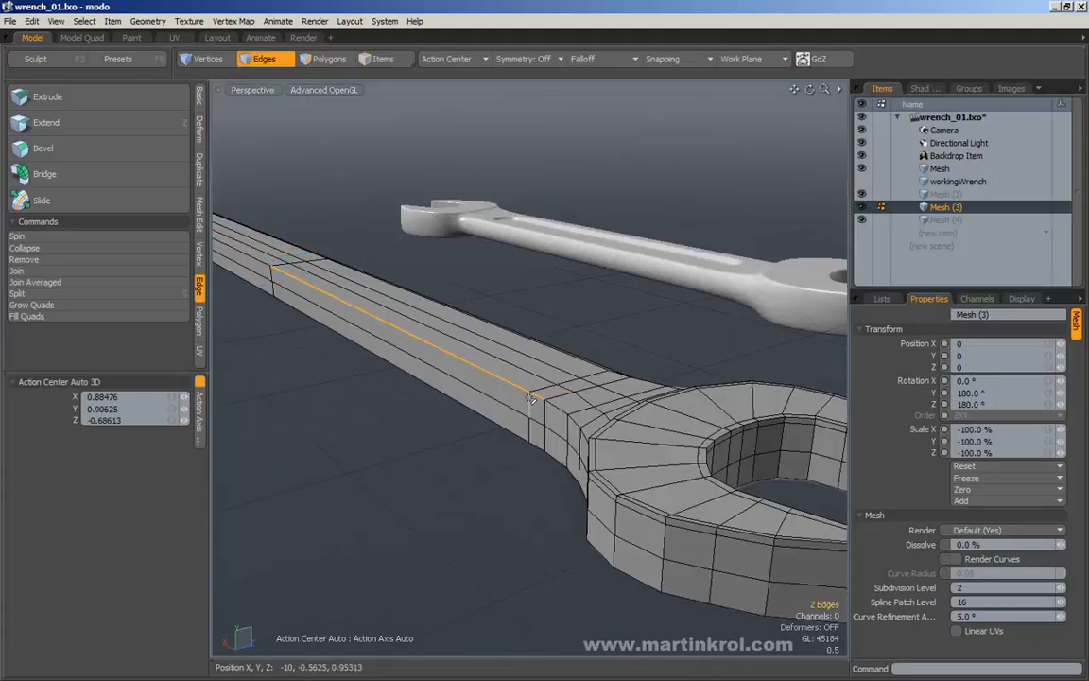
Select the four outer upper edges along this side of the handle and lower them by about 0.14
{"action": "left_click_drag", "start_coordinate": [534, 402], "coordinate": [558, 413], "text": "alt"}
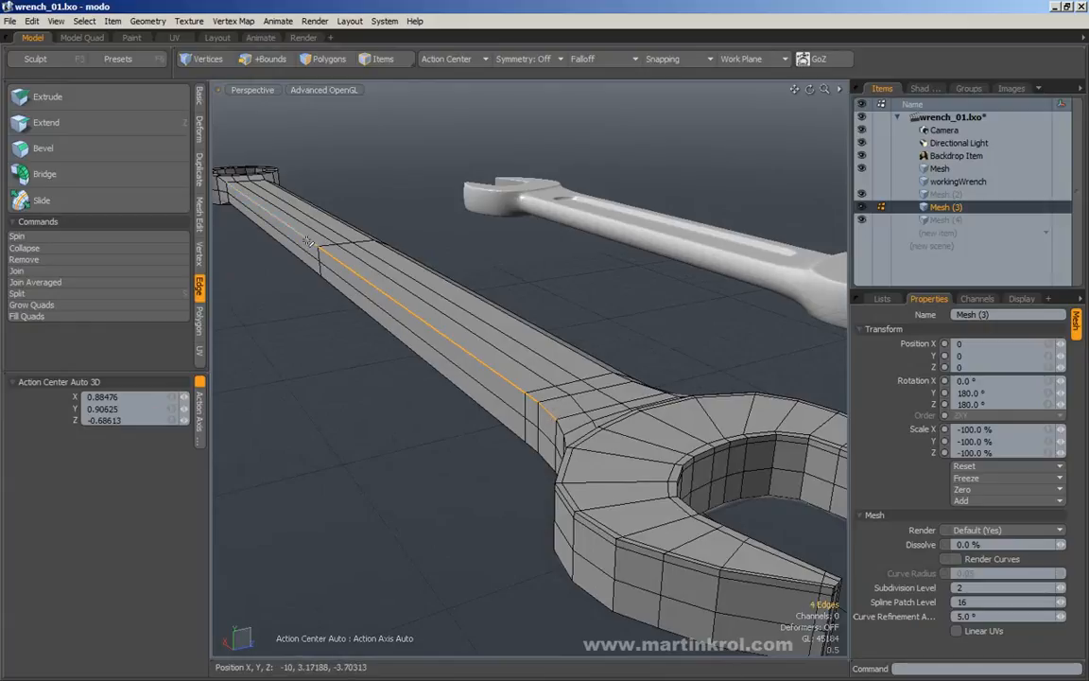
{"action": "key", "text": "w"}
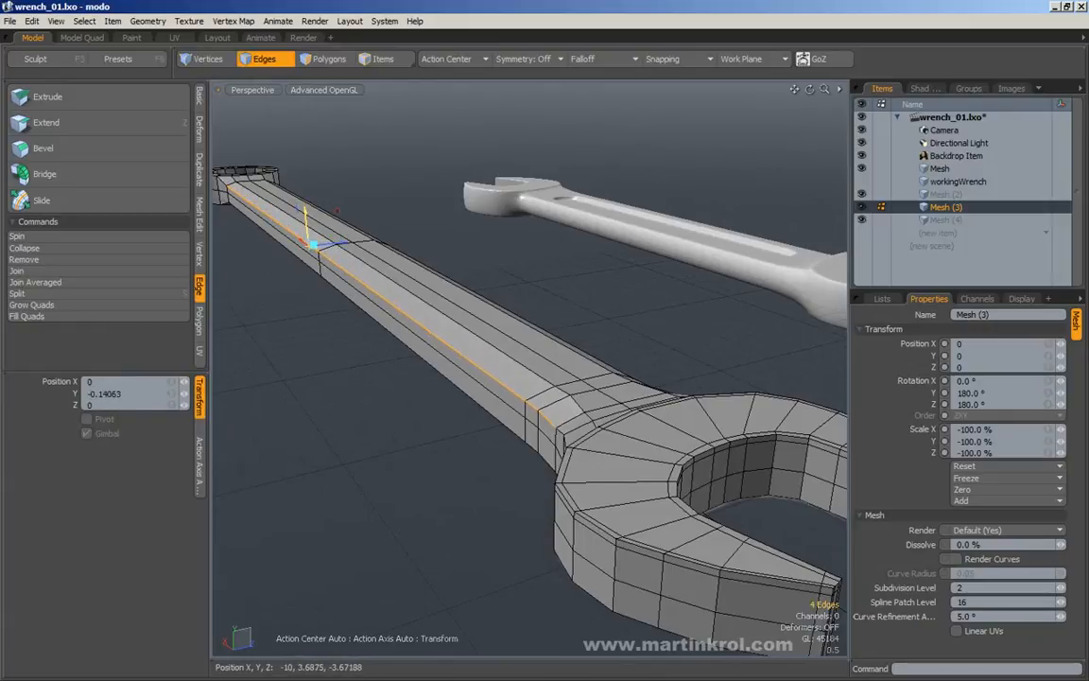
{"action": "left_click_drag", "start_coordinate": [305, 210], "coordinate": [306, 214]}
Deselect the edge nearest the jaw, lower the remaining three handle edges by about 0.11, and clear the selection
{"action": "left_click_drag", "start_coordinate": [388, 364], "coordinate": [584, 368], "text": "alt"}
{"action": "key", "text": "space"}
{"action": "left_click", "coordinate": [594, 405], "text": "ctrl"}
{"action": "key", "text": "y"}
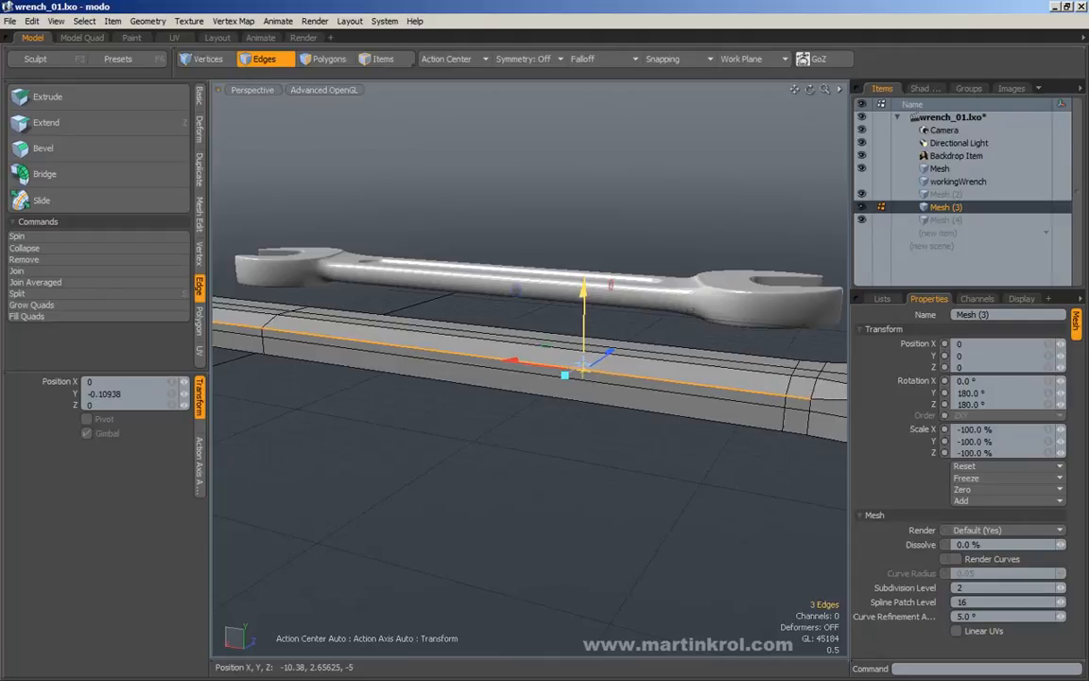
{"action": "key", "text": "space"}
{"action": "left_click", "coordinate": [514, 440]}
Preview the handle with subdivision smoothing and inspect the whole wrench beside the reference wrench
{"action": "left_click_drag", "start_coordinate": [513, 441], "coordinate": [476, 446], "text": "alt"}
{"action": "scroll", "coordinate": [517, 397], "scroll_direction": "down", "scroll_amount": 3}
{"action": "key", "text": "Tab"}
{"action": "left_click_drag", "start_coordinate": [644, 370], "coordinate": [559, 298], "text": "alt"}
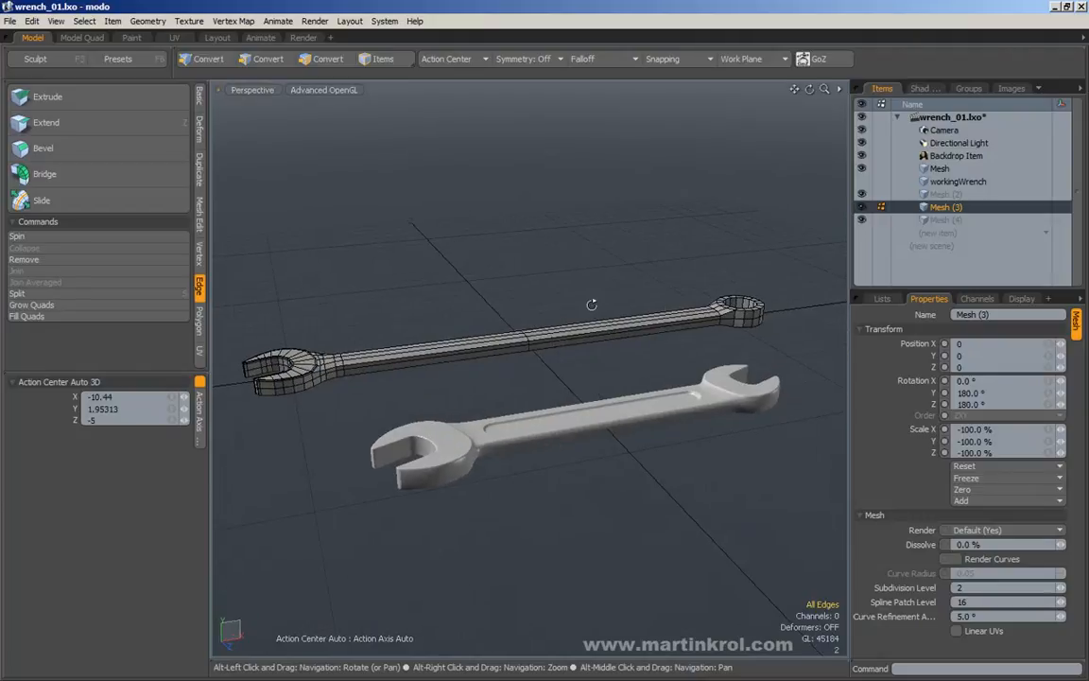
{"action": "left_click_drag", "start_coordinate": [660, 304], "coordinate": [516, 309], "text": "alt"}
In the front view, lasso the polygons of the wrench's lower half and delete them
{"action": "key", "text": "KP_2"}
{"action": "scroll", "coordinate": [517, 238], "scroll_direction": "down", "scroll_amount": 2, "text": "alt"}
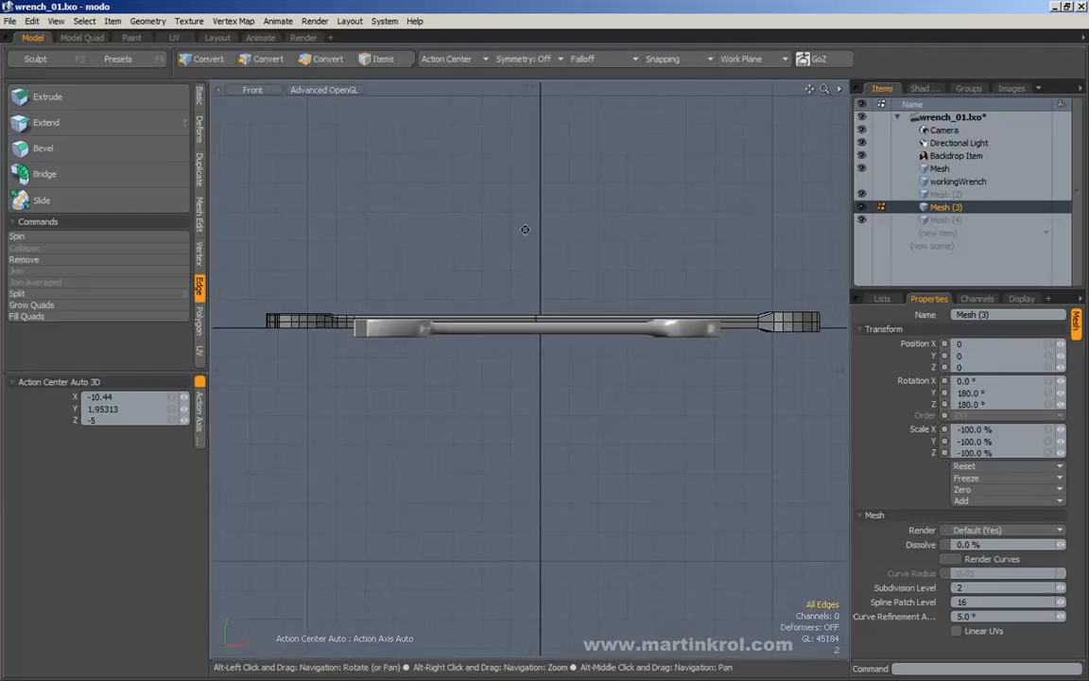
{"action": "left_click", "coordinate": [330, 60]}
{"action": "scroll", "coordinate": [353, 286], "scroll_direction": "down", "scroll_amount": 1, "text": "alt"}
{"action": "right_click_drag", "start_coordinate": [365, 401], "coordinate": [843, 316]}
{"action": "left_click", "coordinate": [614, 271]}
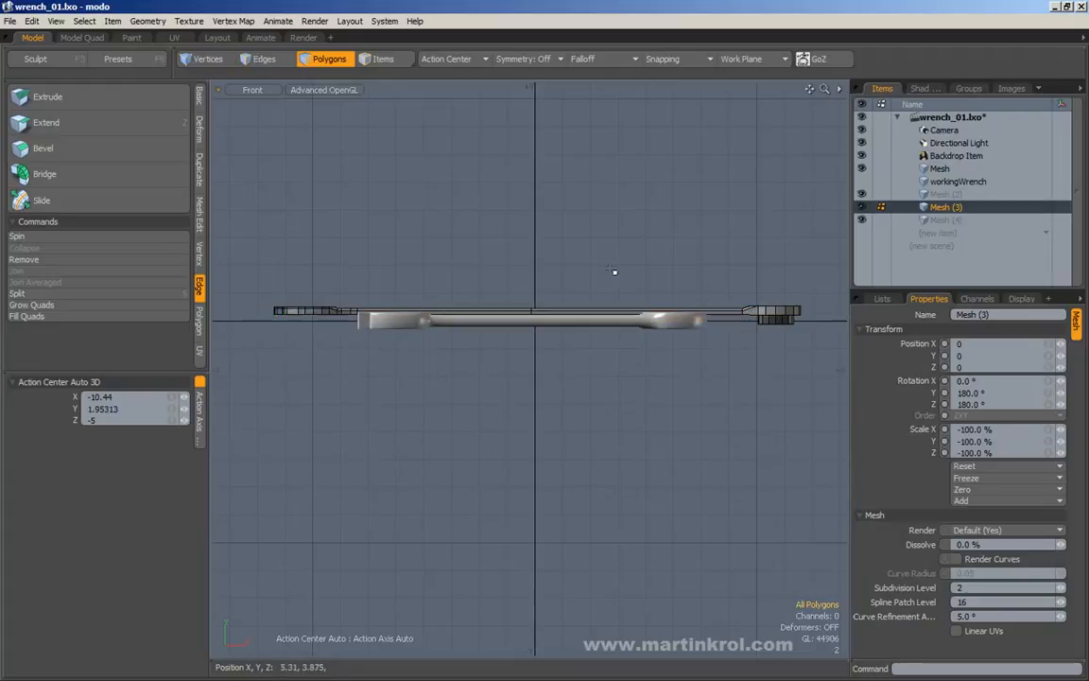
Return to the perspective view and hide the finished reference wrench mesh
{"action": "key", "text": "KP_Decimal"}
{"action": "left_click_drag", "start_coordinate": [430, 333], "coordinate": [475, 346], "text": "alt"}
{"action": "left_click_drag", "start_coordinate": [457, 292], "coordinate": [437, 321], "text": "alt"}
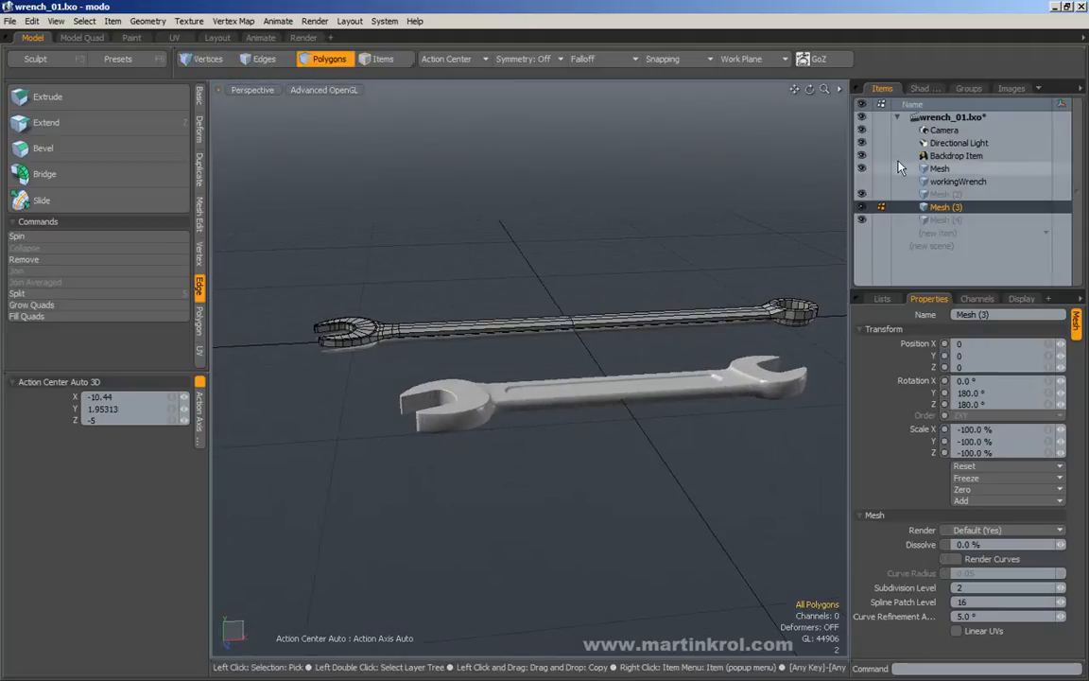
{"action": "left_click", "coordinate": [862, 168]}
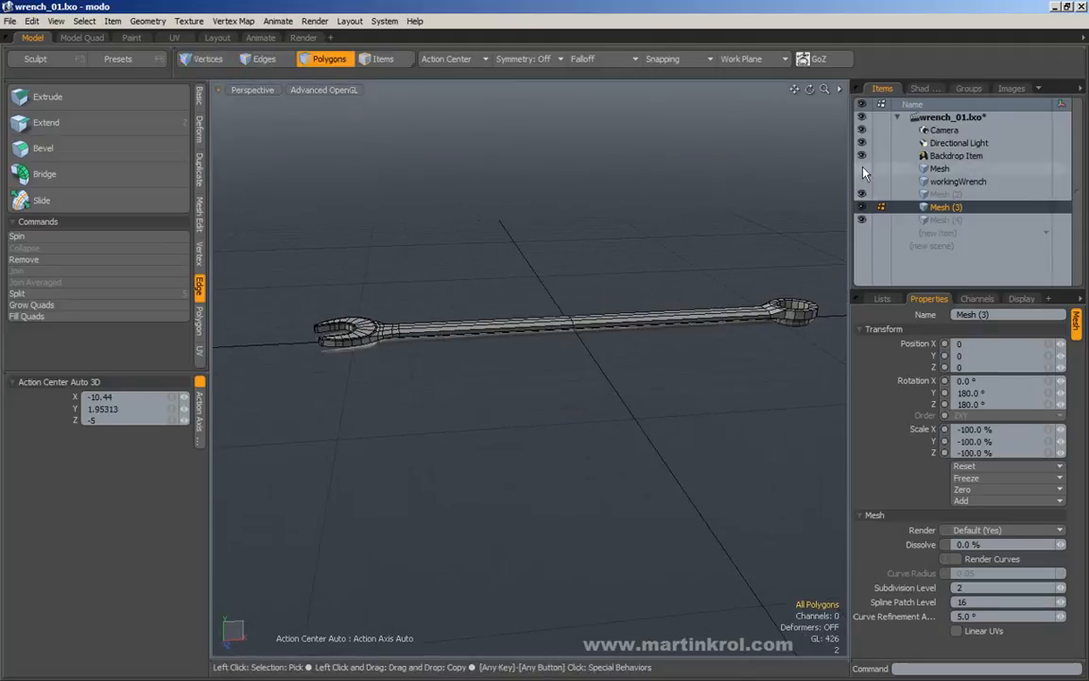
Examine the geometry left below the wrench's ring end in the front and right views, ending in perspective
{"action": "mouse_move", "coordinate": [600, 401]}
{"action": "left_mouse_down", "text": "alt"}
{"action": "mouse_move", "coordinate": [712, 430]}
{"action": "mouse_move", "coordinate": [586, 403]}
{"action": "left_mouse_up", "text": "alt"}
{"action": "right_click_drag", "start_coordinate": [586, 402], "coordinate": [583, 376], "text": "alt"}
{"action": "left_click_drag", "start_coordinate": [582, 377], "coordinate": [576, 365], "text": "alt"}
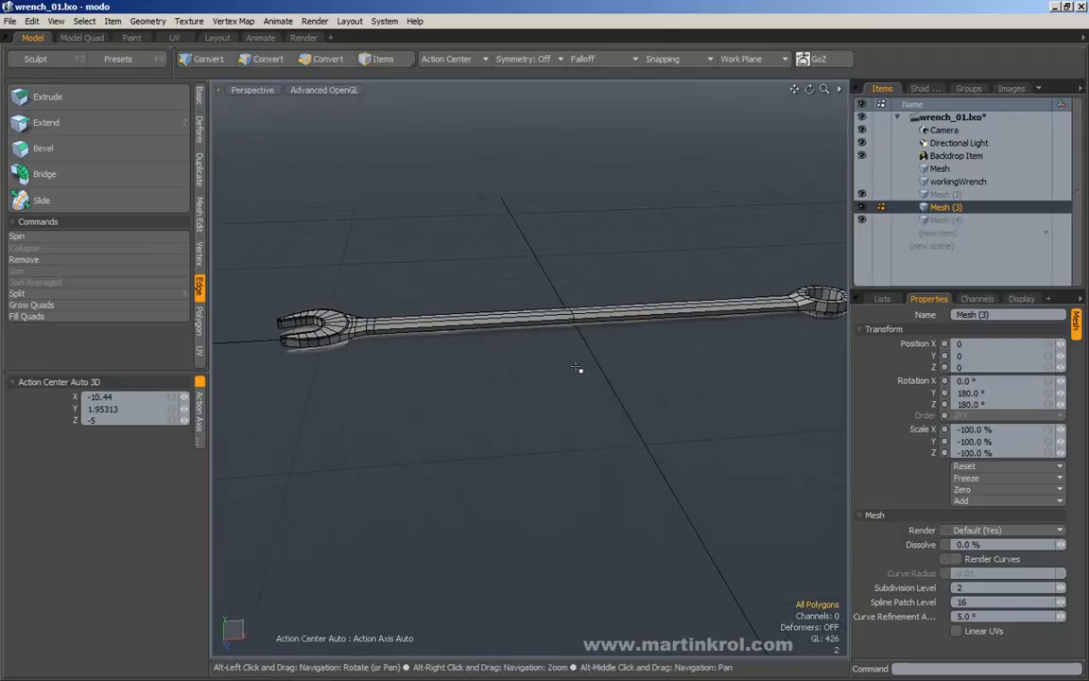
{"action": "key", "text": "KP_2"}
{"action": "right_click_drag", "start_coordinate": [577, 369], "coordinate": [532, 363], "text": "alt"}
{"action": "left_click_drag", "start_coordinate": [533, 363], "coordinate": [520, 371], "text": "alt"}
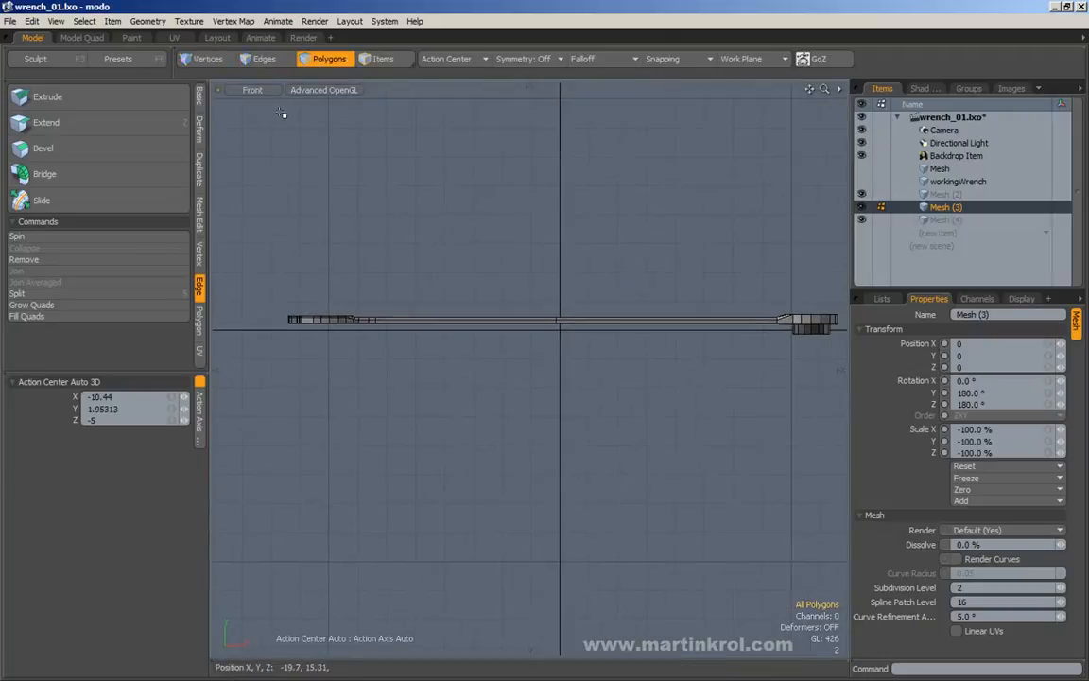
{"action": "left_click_drag", "start_coordinate": [399, 204], "coordinate": [366, 204], "text": "alt"}
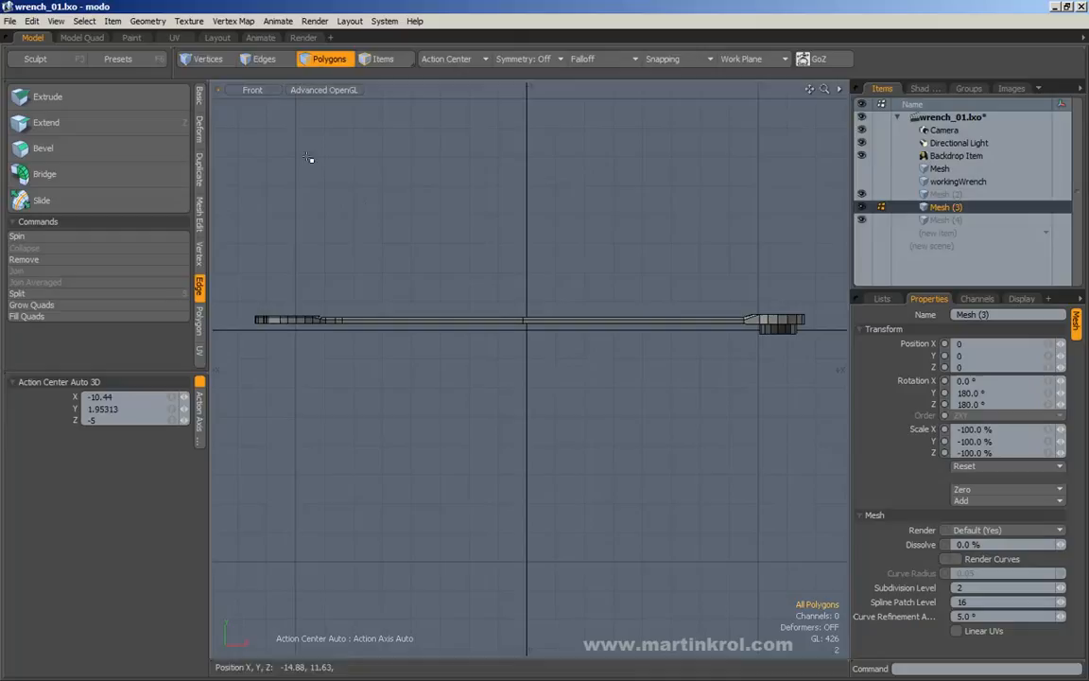
{"action": "left_click", "coordinate": [253, 89]}
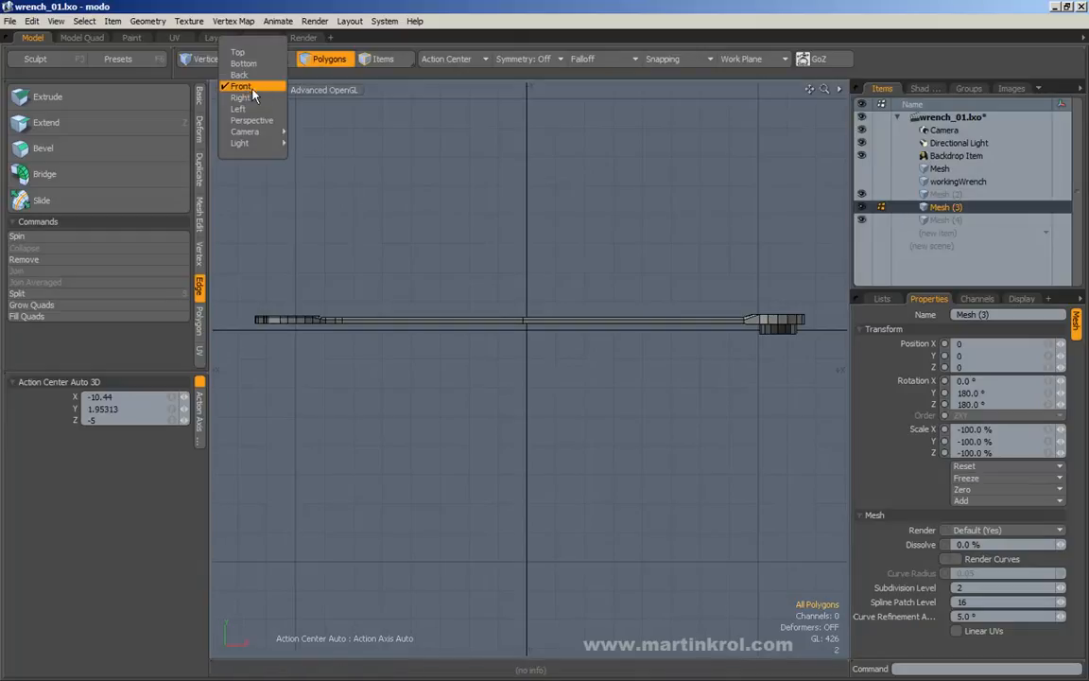
{"action": "left_click", "coordinate": [252, 98]}
{"action": "left_click", "coordinate": [252, 91]}
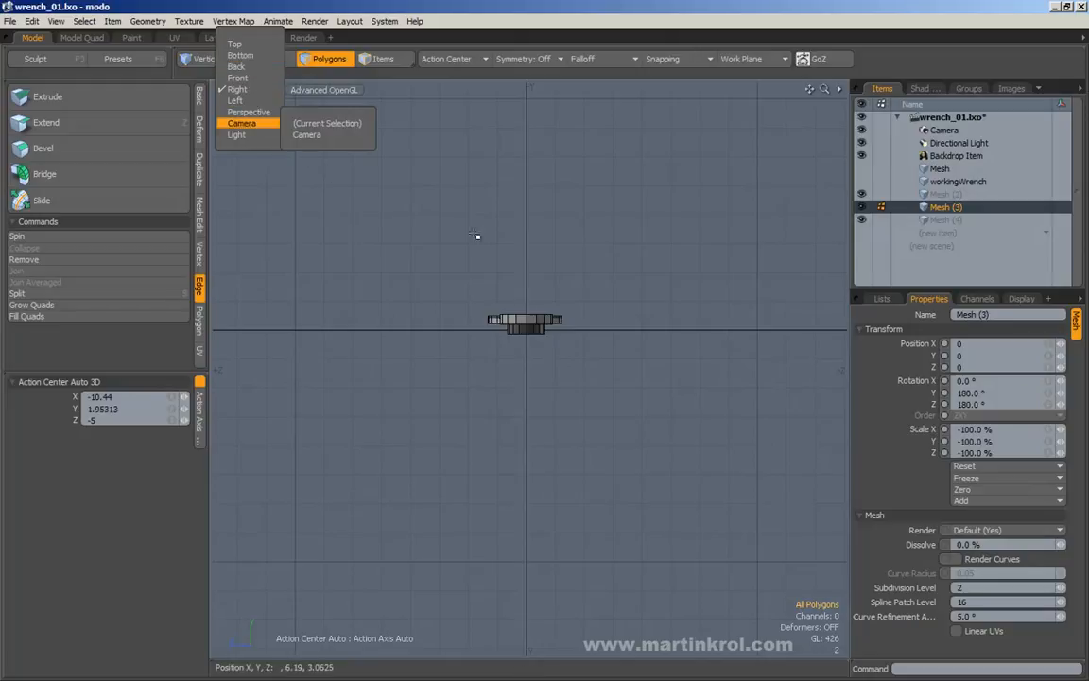
{"action": "left_click", "coordinate": [384, 196]}
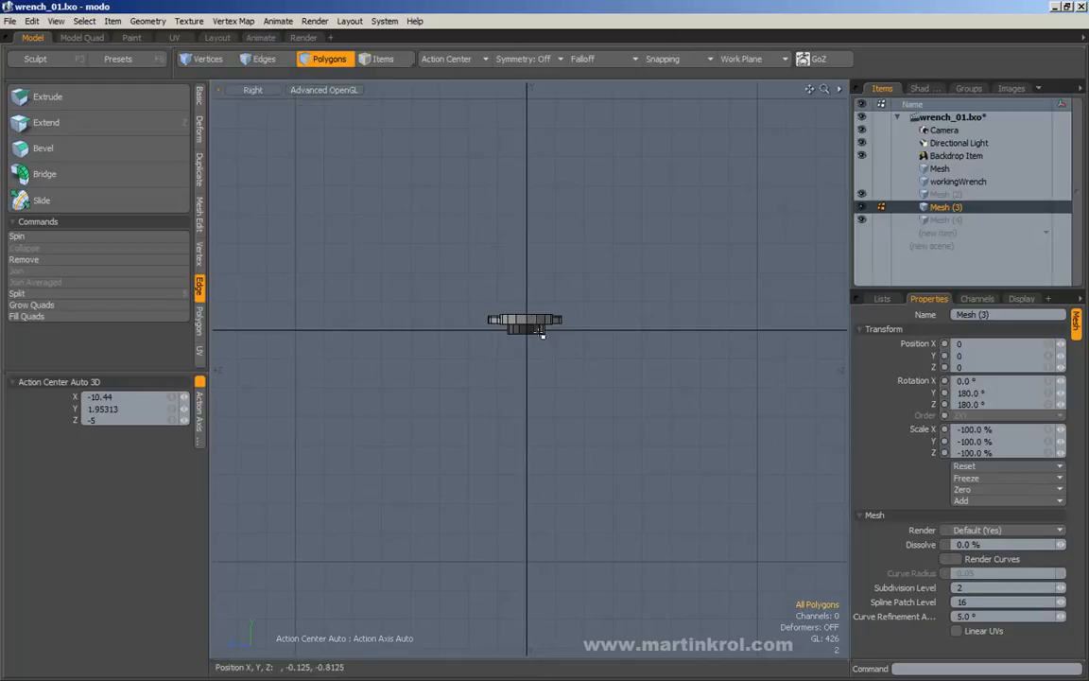
{"action": "scroll", "coordinate": [520, 331], "scroll_direction": "up", "scroll_amount": 5}
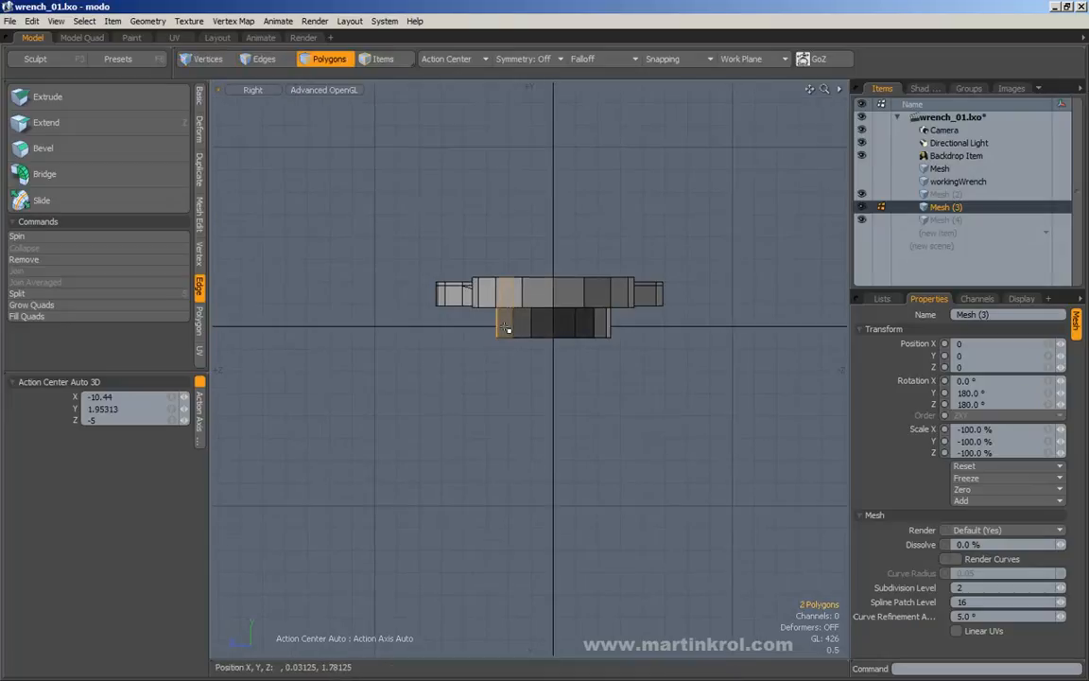
{"action": "left_click", "coordinate": [262, 91]}
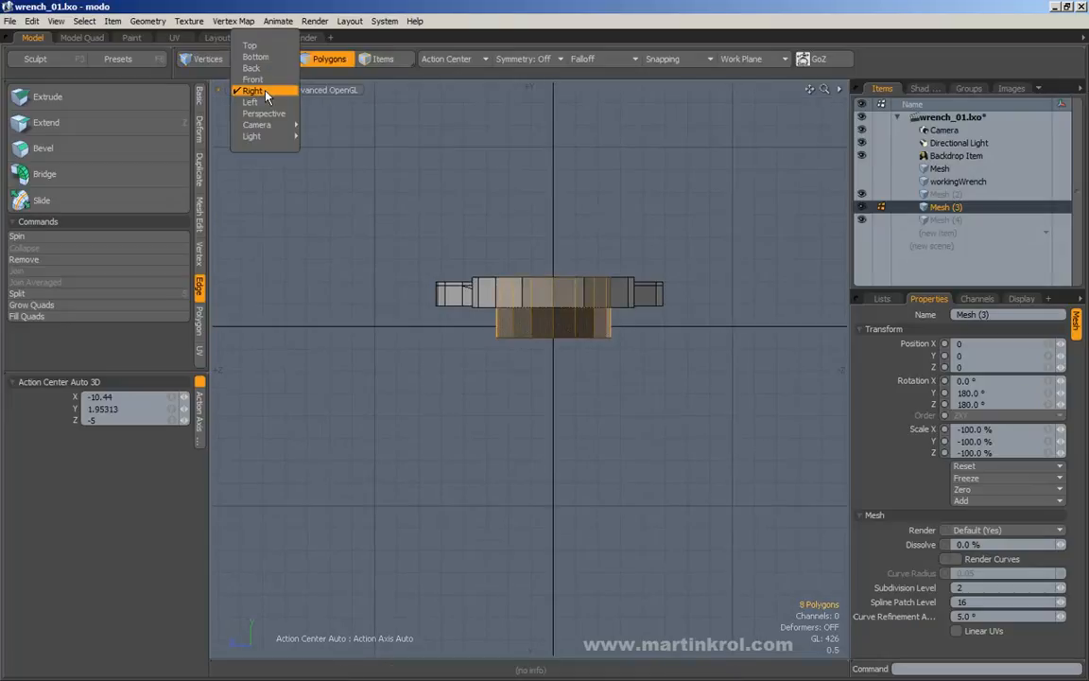
{"action": "left_click", "coordinate": [264, 114]}
Select the full loop of polygons on the inner wall of the ring end
{"action": "left_click_drag", "start_coordinate": [407, 189], "coordinate": [540, 336], "text": "alt"}
{"action": "scroll", "coordinate": [540, 302], "scroll_direction": "up", "scroll_amount": 3}
{"action": "scroll", "coordinate": [540, 336], "scroll_direction": "up", "scroll_amount": 3}
{"action": "left_click", "coordinate": [732, 275]}
{"action": "scroll", "coordinate": [732, 275], "scroll_direction": "down", "scroll_amount": 4}
{"action": "left_click_drag", "start_coordinate": [732, 276], "coordinate": [569, 252], "text": "alt"}
{"action": "left_click_drag", "start_coordinate": [688, 265], "coordinate": [416, 282], "text": "alt"}
{"action": "mouse_move", "coordinate": [482, 259]}
{"action": "left_mouse_down", "text": "alt"}
{"action": "mouse_move", "coordinate": [488, 304]}
{"action": "mouse_move", "coordinate": [551, 411]}
{"action": "mouse_move", "coordinate": [514, 406]}
{"action": "mouse_move", "coordinate": [627, 370]}
{"action": "mouse_move", "coordinate": [681, 370]}
{"action": "left_mouse_up", "text": "alt"}
{"action": "left_click_drag", "start_coordinate": [681, 371], "coordinate": [540, 376], "text": "alt+shift"}
{"action": "scroll", "coordinate": [540, 374], "scroll_direction": "up", "scroll_amount": 3}
{"action": "mouse_move", "coordinate": [482, 352]}
{"action": "left_mouse_down", "text": "alt"}
{"action": "mouse_move", "coordinate": [464, 343]}
{"action": "mouse_move", "coordinate": [562, 342]}
{"action": "left_mouse_up", "text": "alt"}
{"action": "key", "text": "l"}
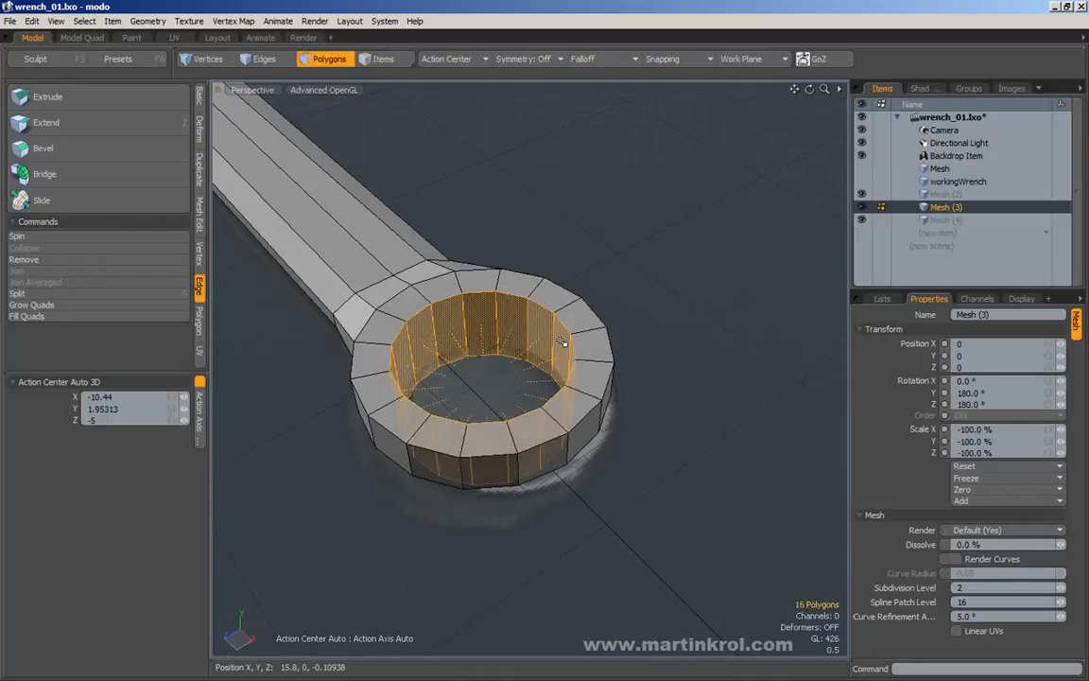
Loop Slice the selected inner wall once at 50%, restricted to the selected polygons
{"action": "key", "text": "alt+c"}
{"action": "left_click", "coordinate": [566, 343]}
{"action": "left_click_drag", "start_coordinate": [578, 328], "coordinate": [621, 285], "text": "alt"}
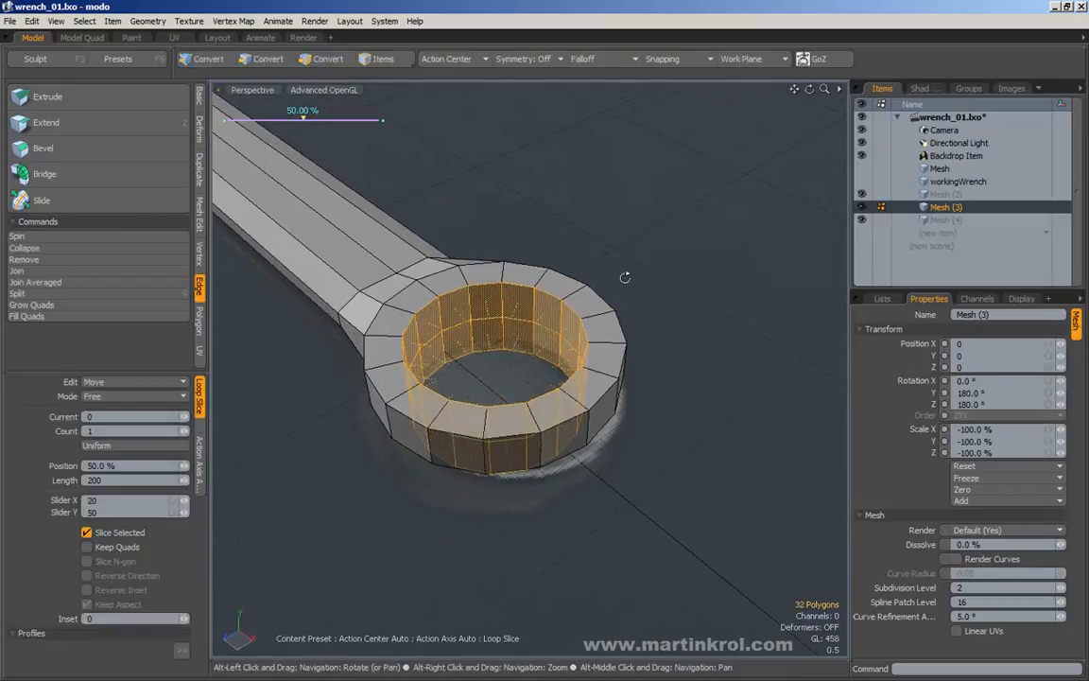
{"action": "left_click", "coordinate": [199, 216]}
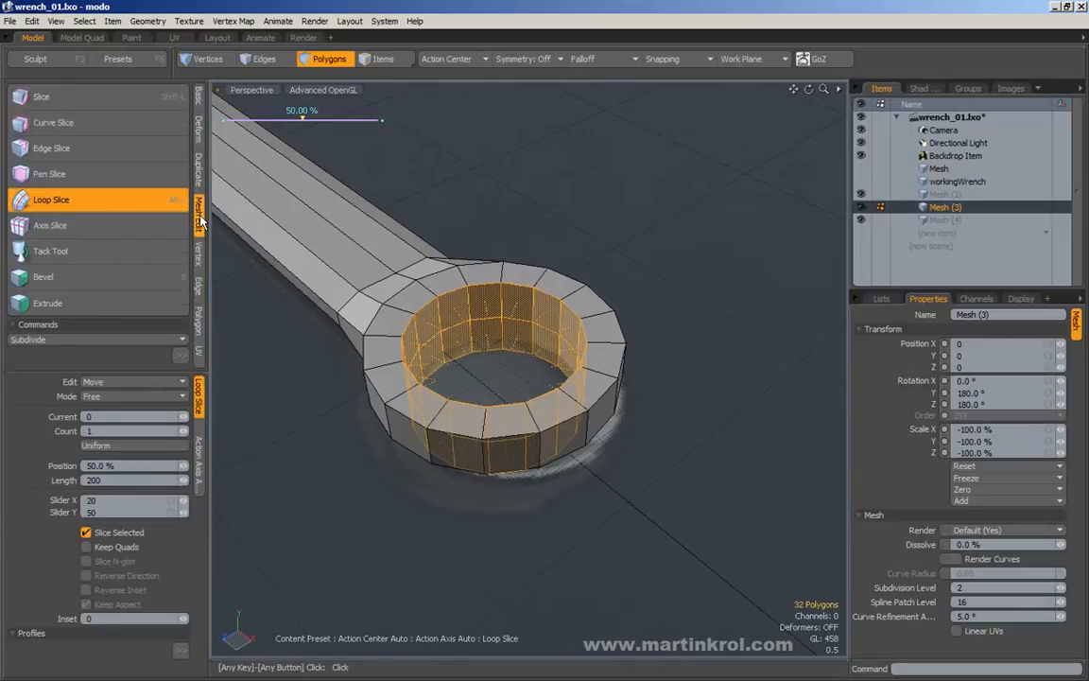
{"action": "left_click_drag", "start_coordinate": [643, 236], "coordinate": [714, 189], "text": "alt"}
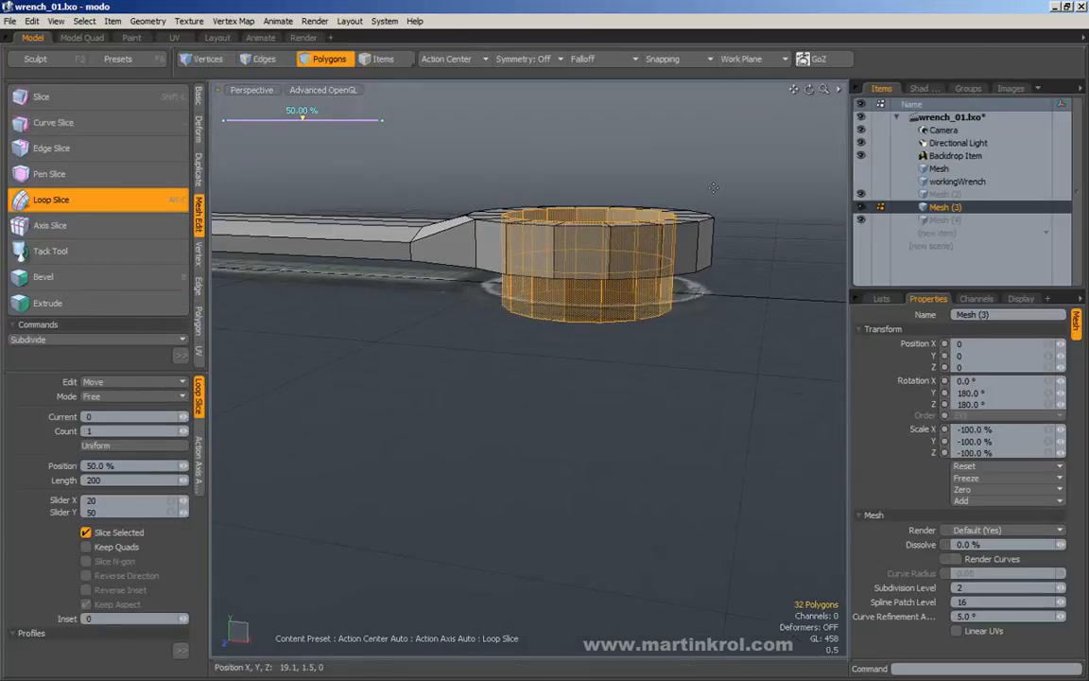
{"action": "key", "text": "KP_2"}
{"action": "right_click_drag", "start_coordinate": [717, 188], "coordinate": [693, 223], "text": "alt"}
{"action": "key", "text": "space"}
Select the lower row of the ring's sliced inner wall and delete it
{"action": "left_click_drag", "start_coordinate": [694, 223], "coordinate": [605, 283], "text": "alt"}
{"action": "right_click_drag", "start_coordinate": [605, 284], "coordinate": [664, 277], "text": "alt"}
{"action": "left_click_drag", "start_coordinate": [664, 260], "coordinate": [634, 290], "text": "alt"}
{"action": "right_click_drag", "start_coordinate": [634, 289], "coordinate": [662, 255], "text": "alt"}
{"action": "left_click_drag", "start_coordinate": [662, 252], "coordinate": [689, 281]}
{"action": "left_click_drag", "start_coordinate": [696, 301], "coordinate": [597, 291], "text": "alt"}
{"action": "key", "text": "Delete"}
Mirror the remaining upper half of the wrench across the Y axis in the front view
{"action": "key", "text": "KP_0"}
{"action": "key", "text": "KP_2"}
{"action": "right_click_drag", "start_coordinate": [597, 290], "coordinate": [548, 284], "text": "alt"}
{"action": "left_click_drag", "start_coordinate": [548, 285], "coordinate": [603, 294], "text": "alt"}
{"action": "right_click_drag", "start_coordinate": [603, 294], "coordinate": [583, 278], "text": "alt"}
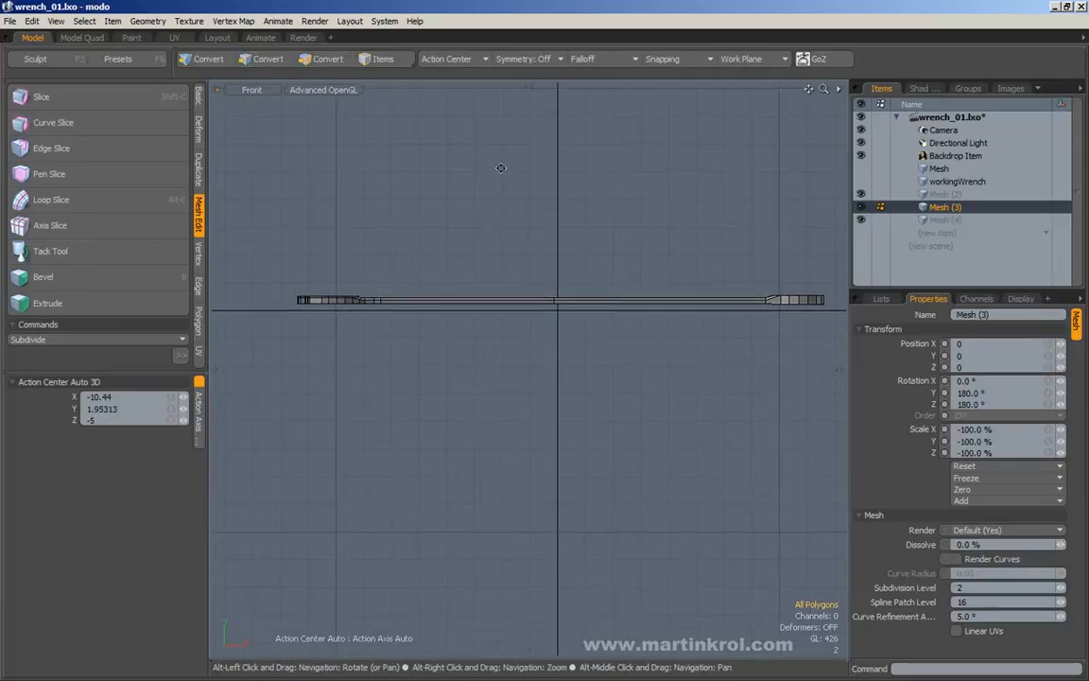
{"action": "left_click_drag", "start_coordinate": [486, 166], "coordinate": [465, 172], "text": "alt"}
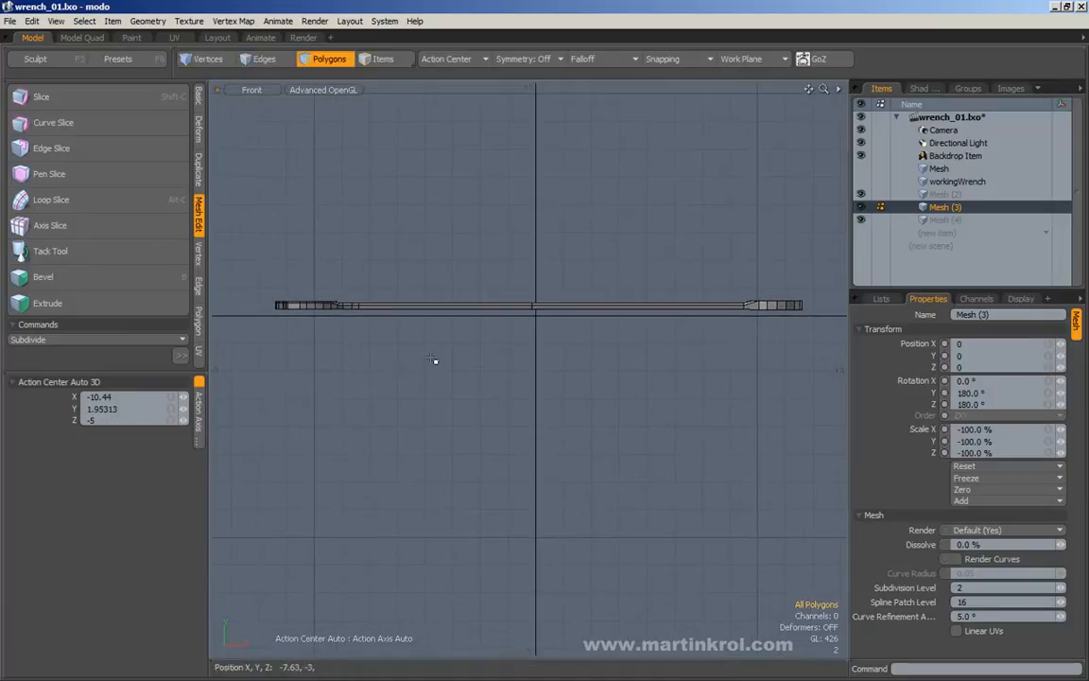
{"action": "left_click", "coordinate": [199, 166]}
{"action": "left_click", "coordinate": [56, 125]}
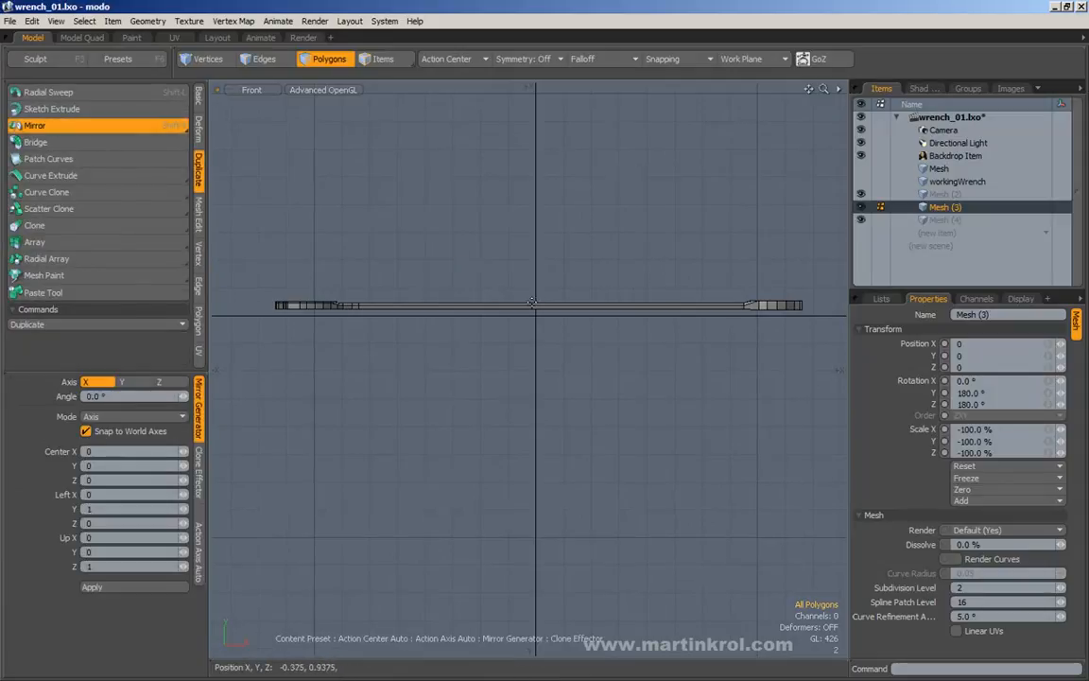
{"action": "left_click", "coordinate": [530, 317]}
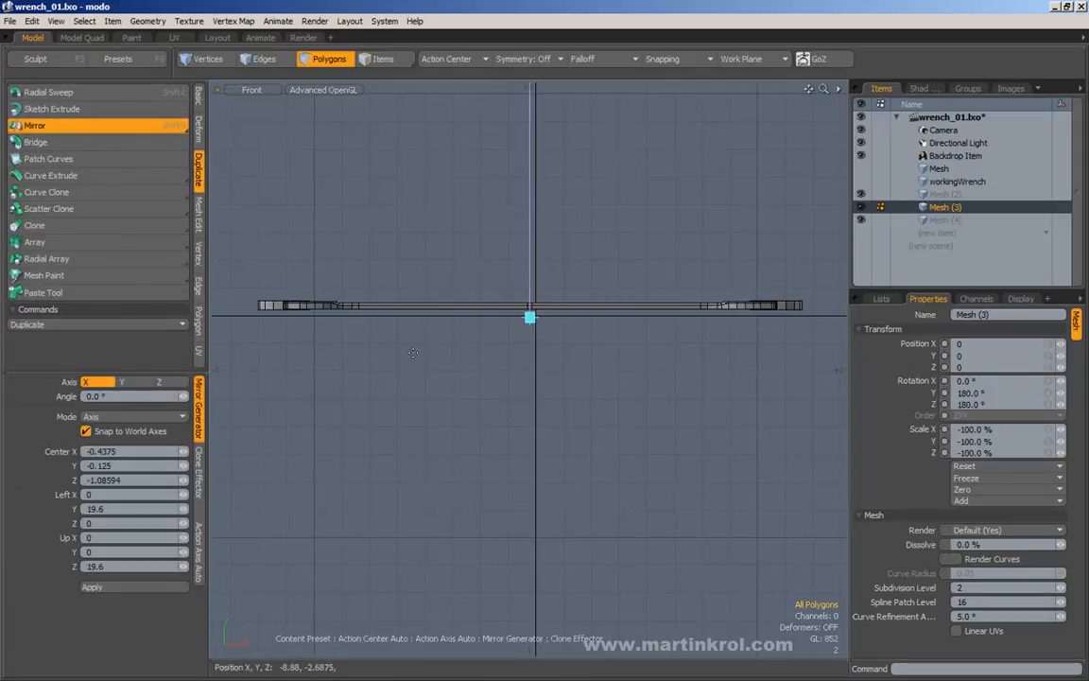
{"action": "left_click", "coordinate": [139, 383]}
{"action": "scroll", "coordinate": [502, 379], "scroll_direction": "up", "scroll_amount": 2, "text": "alt"}
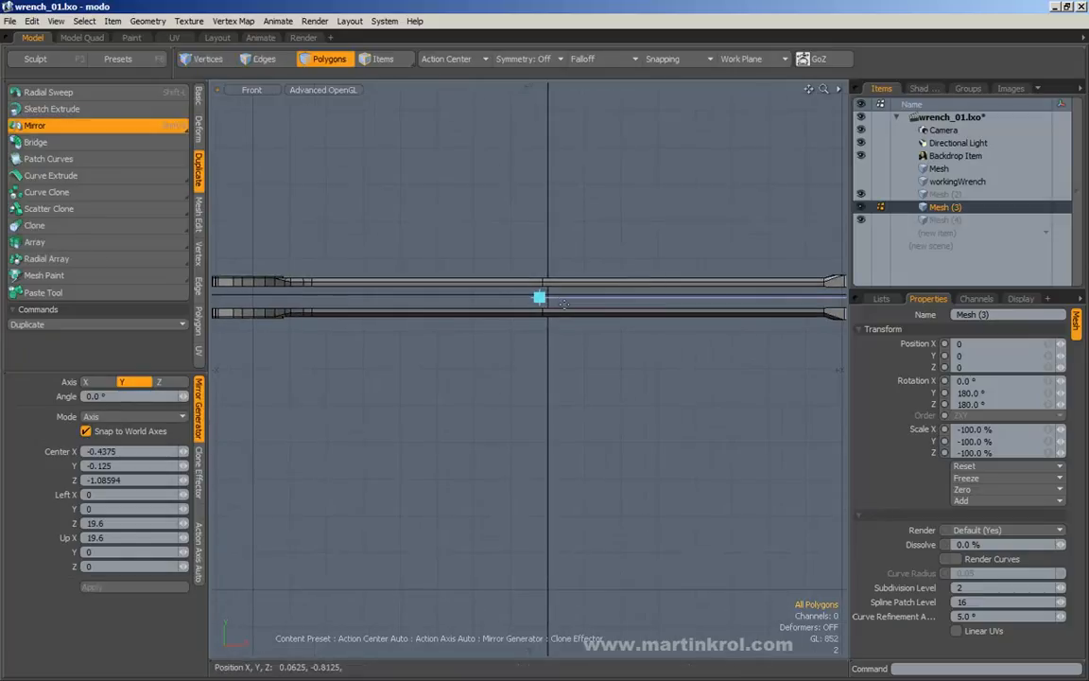
Move the mirror centre to the origin at X 0, Y 0
{"action": "left_click_drag", "start_coordinate": [540, 299], "coordinate": [547, 295]}
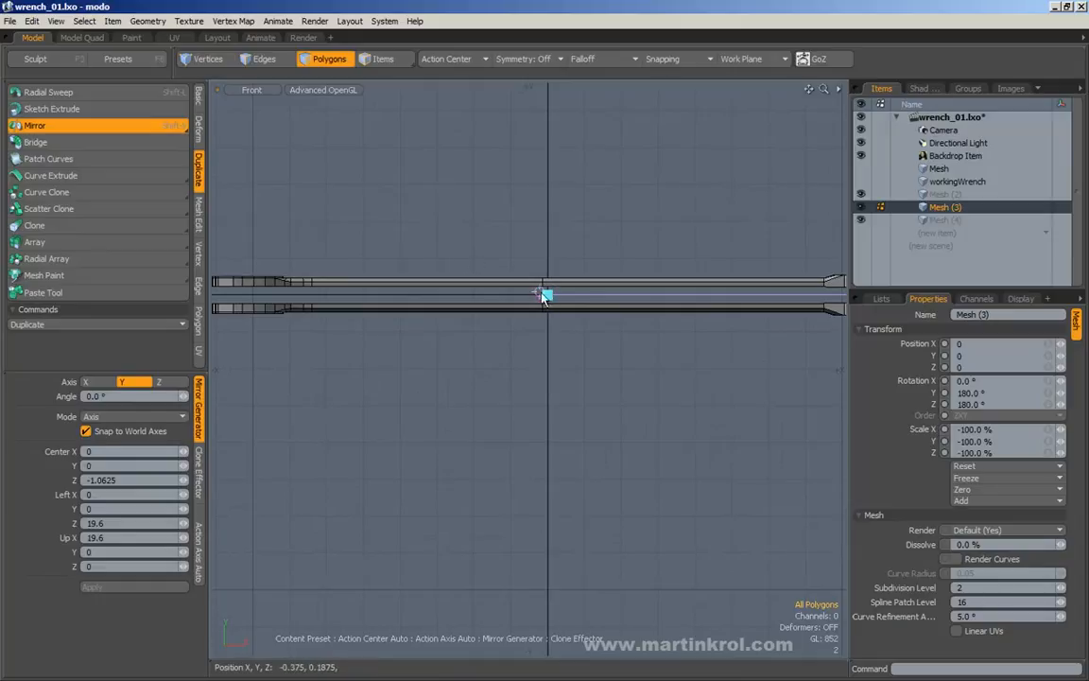
{"action": "mouse_move", "coordinate": [547, 295]}
{"action": "left_mouse_down"}
{"action": "mouse_move", "coordinate": [547, 273]}
{"action": "mouse_move", "coordinate": [548, 295]}
{"action": "left_mouse_up"}
{"action": "scroll", "coordinate": [552, 298], "scroll_direction": "down", "scroll_amount": 1}
{"action": "left_click_drag", "start_coordinate": [407, 295], "coordinate": [517, 302], "text": "alt"}
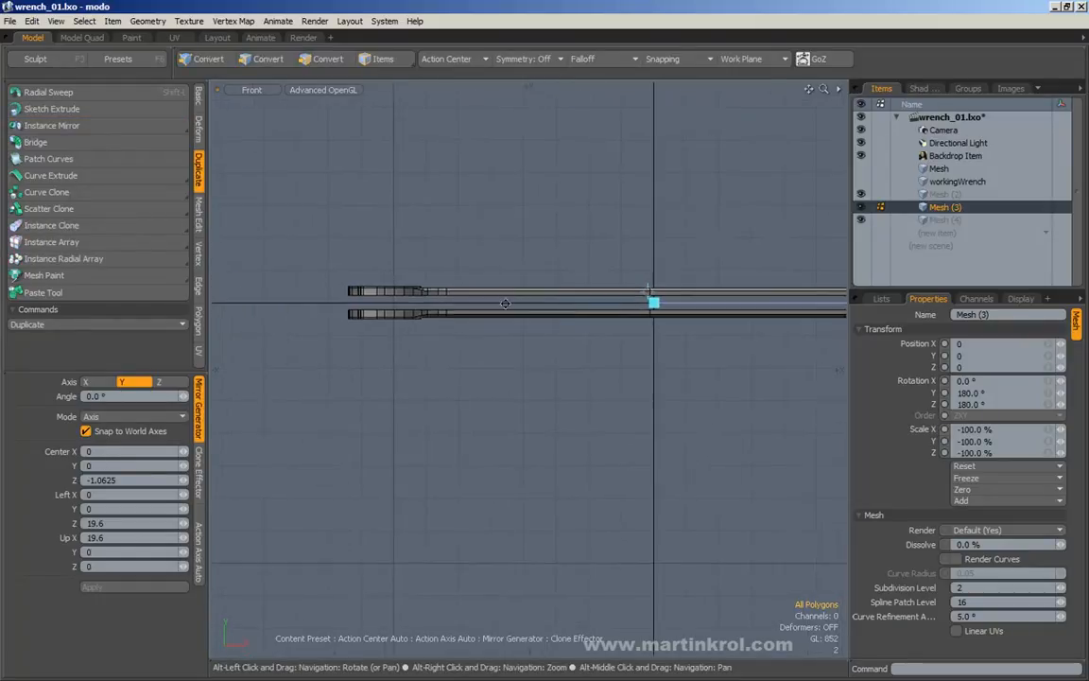
Turn off Snap to World Axes and raise the mirror centre to Y 0.375 to bring the two halves closer
{"action": "left_click", "coordinate": [84, 432]}
{"action": "left_click_drag", "start_coordinate": [606, 351], "coordinate": [603, 360], "text": "alt"}
{"action": "scroll", "coordinate": [603, 359], "scroll_direction": "up", "scroll_amount": 2, "text": "alt"}
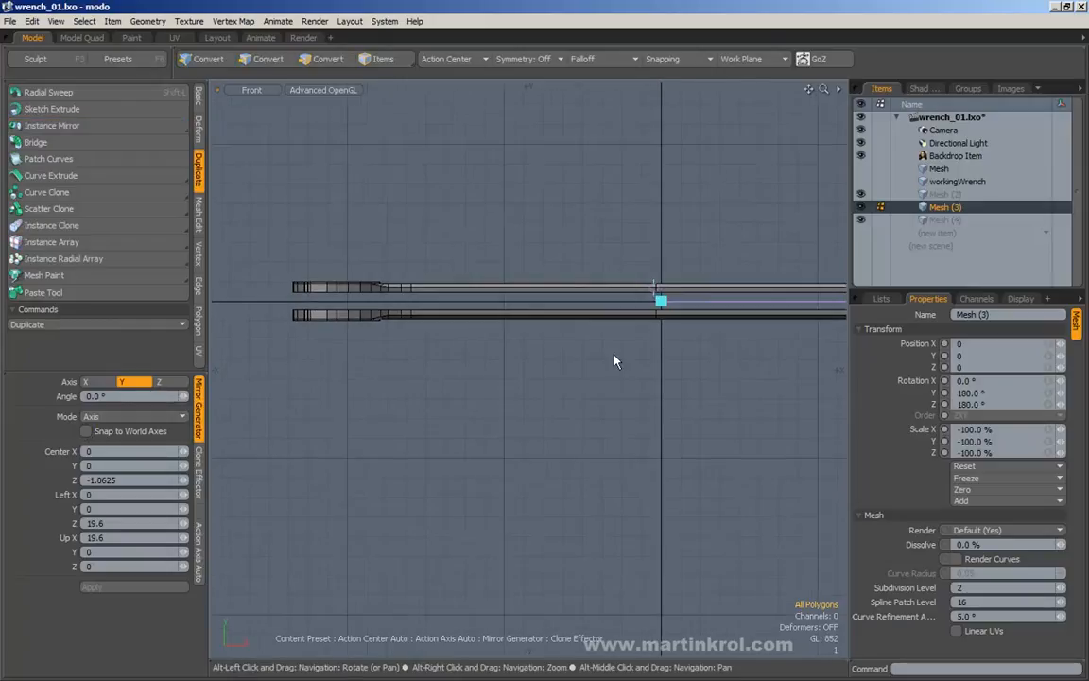
{"action": "left_click_drag", "start_coordinate": [659, 301], "coordinate": [517, 289]}
{"action": "scroll", "coordinate": [601, 316], "scroll_direction": "up", "scroll_amount": 4}
{"action": "scroll", "coordinate": [450, 333], "scroll_direction": "up", "scroll_amount": 3}
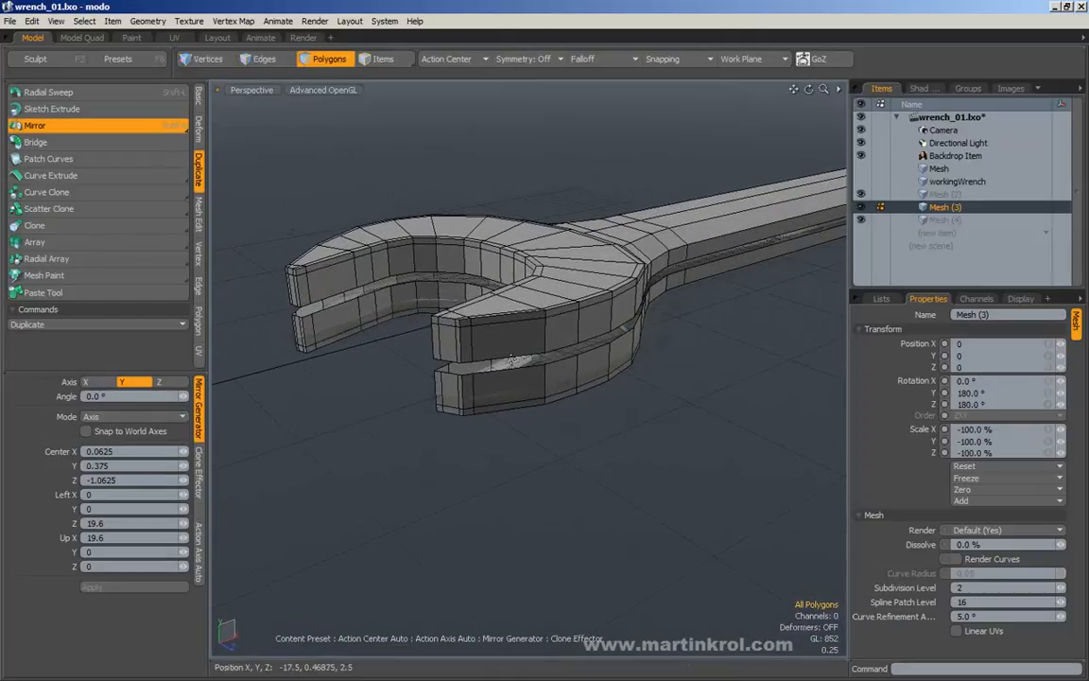
Select the mirrored lower half and raise it 0.15625 in Y with Drag Snap Rigid so its inner rim meets the upper half
{"action": "key", "text": "q"}
{"action": "double_click", "coordinate": [518, 394]}
{"action": "left_click_drag", "start_coordinate": [518, 395], "coordinate": [462, 355], "text": "alt"}
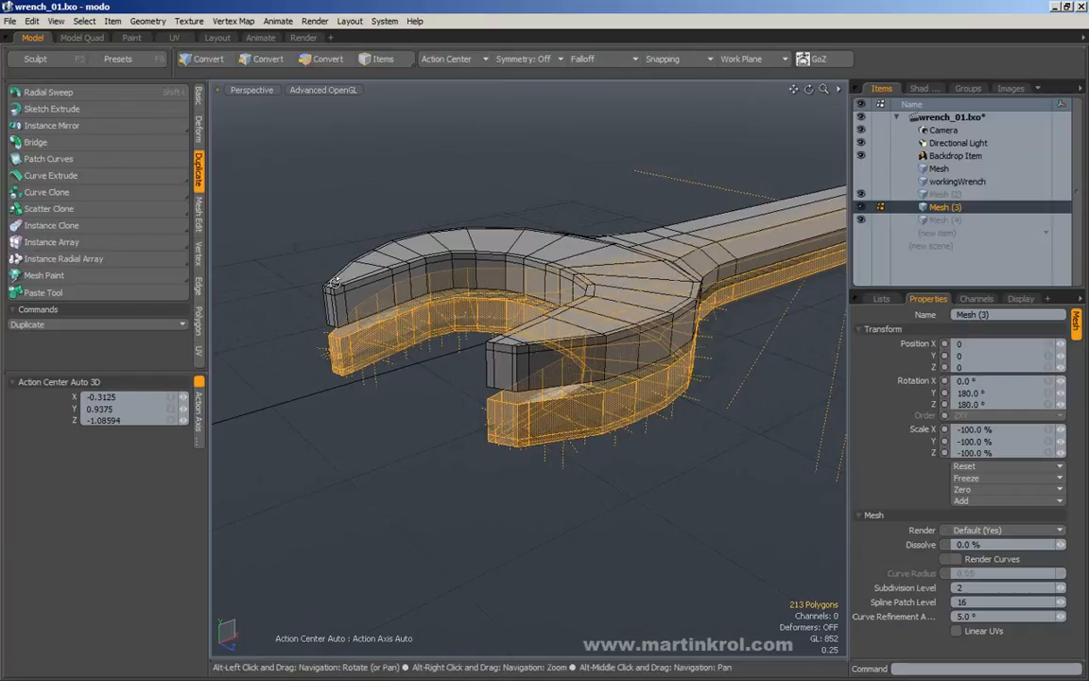
{"action": "key", "text": "3"}
{"action": "left_click", "coordinate": [199, 95]}
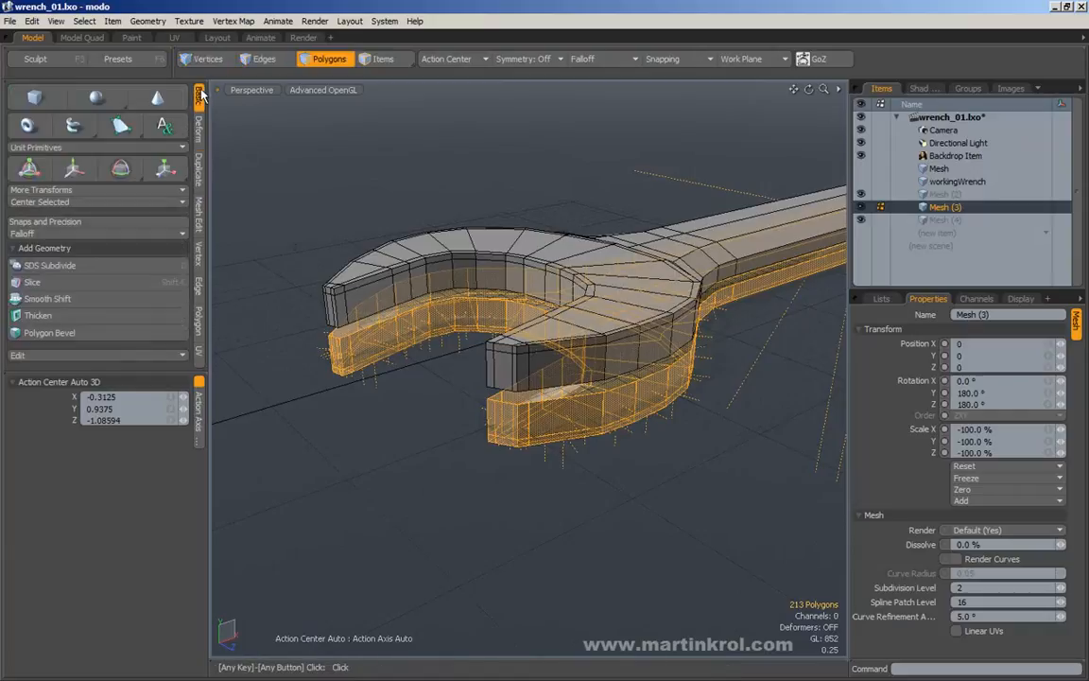
{"action": "left_click", "coordinate": [53, 223]}
{"action": "left_click", "coordinate": [107, 225]}
{"action": "left_click", "coordinate": [106, 229]}
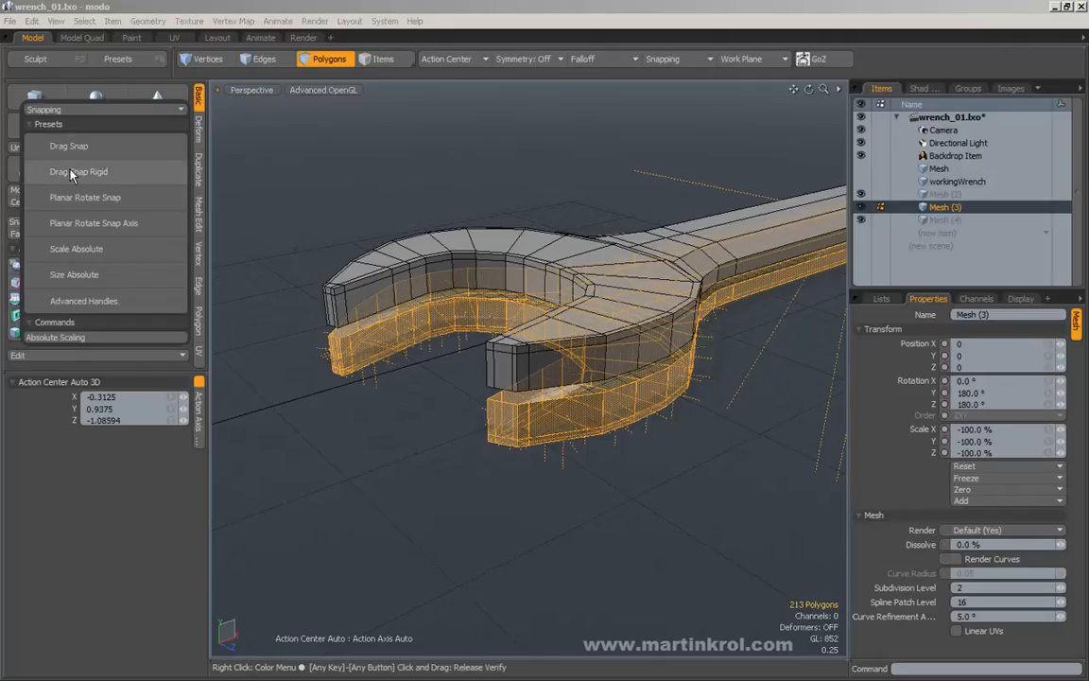
{"action": "left_click", "coordinate": [68, 173]}
{"action": "right_click_drag", "start_coordinate": [507, 278], "coordinate": [577, 303], "text": "alt"}
{"action": "left_click_drag", "start_coordinate": [577, 303], "coordinate": [547, 274], "text": "alt"}
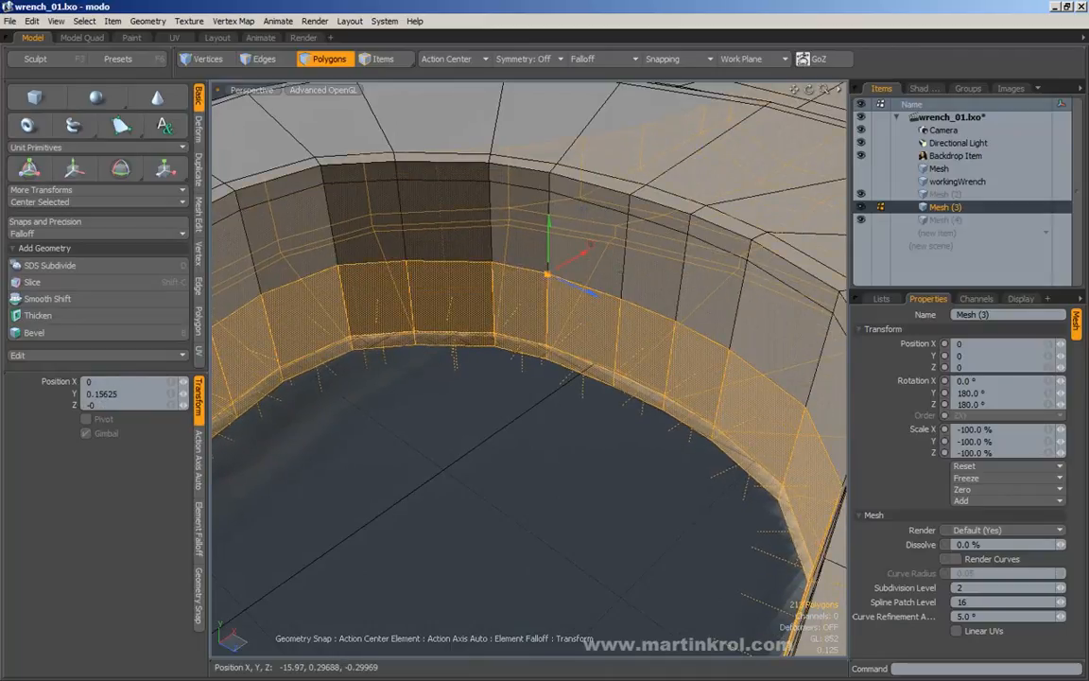
{"action": "right_click_drag", "start_coordinate": [584, 286], "coordinate": [454, 307], "text": "alt"}
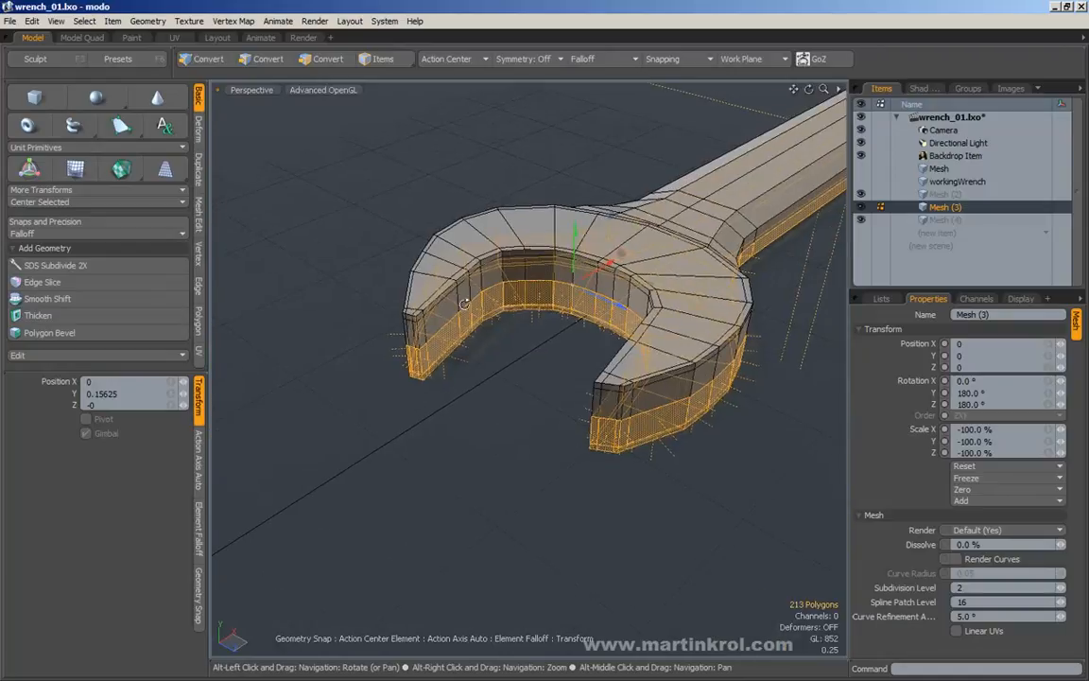
{"action": "left_click_drag", "start_coordinate": [454, 306], "coordinate": [493, 343], "text": "alt"}
{"action": "key", "text": "q"}
{"action": "left_click", "coordinate": [503, 389]}
Select both connected halves of the wrench and merge their coinciding vertices with the Merge Tool at distance 0
{"action": "right_click_drag", "start_coordinate": [509, 408], "coordinate": [433, 407], "text": "alt"}
{"action": "left_click_drag", "start_coordinate": [433, 406], "coordinate": [413, 375], "text": "alt"}
{"action": "right_click_drag", "start_coordinate": [414, 374], "coordinate": [374, 373], "text": "alt"}
{"action": "double_click", "coordinate": [534, 345]}
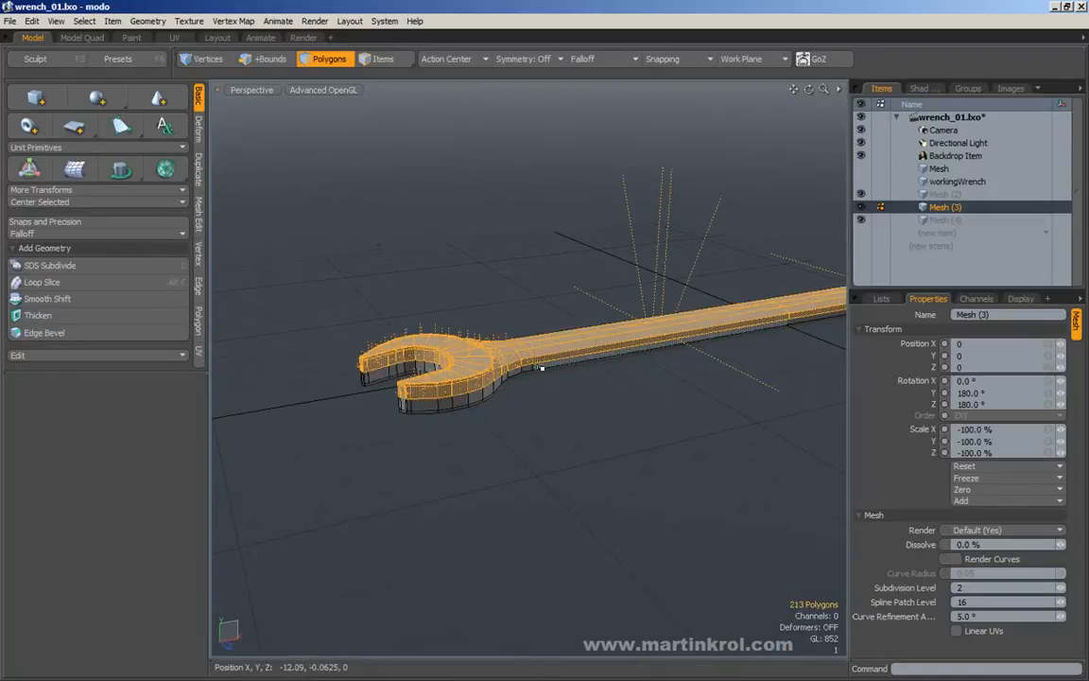
{"action": "double_click", "coordinate": [543, 369], "text": "shift"}
{"action": "left_click_drag", "start_coordinate": [554, 369], "coordinate": [284, 270], "text": "alt"}
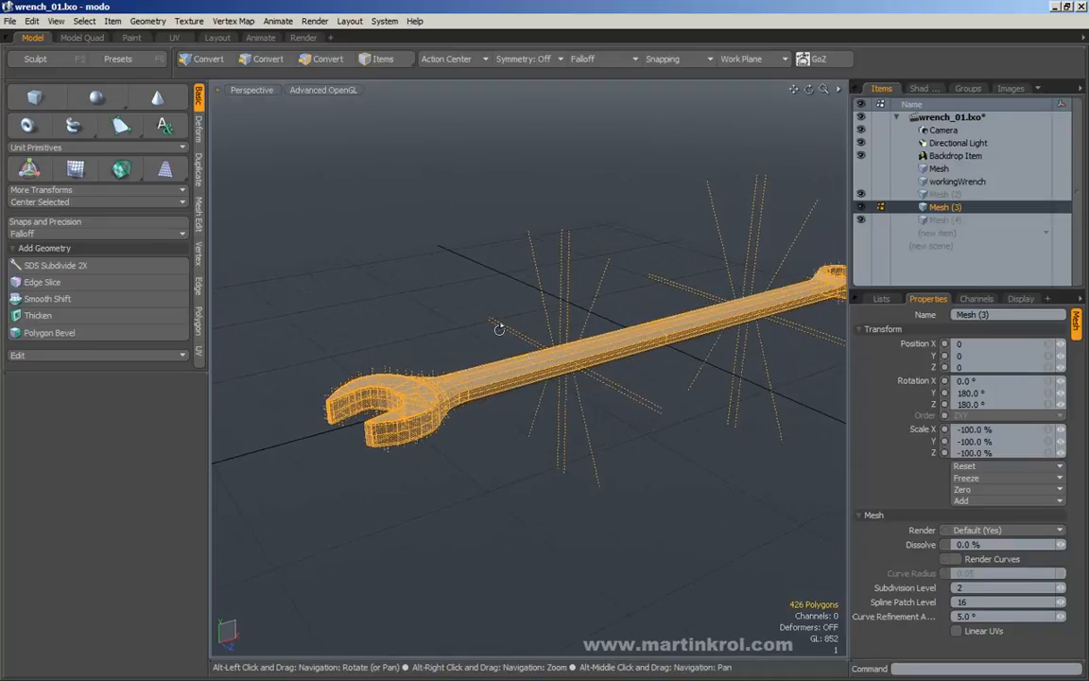
{"action": "left_click_drag", "start_coordinate": [401, 305], "coordinate": [320, 239], "text": "alt"}
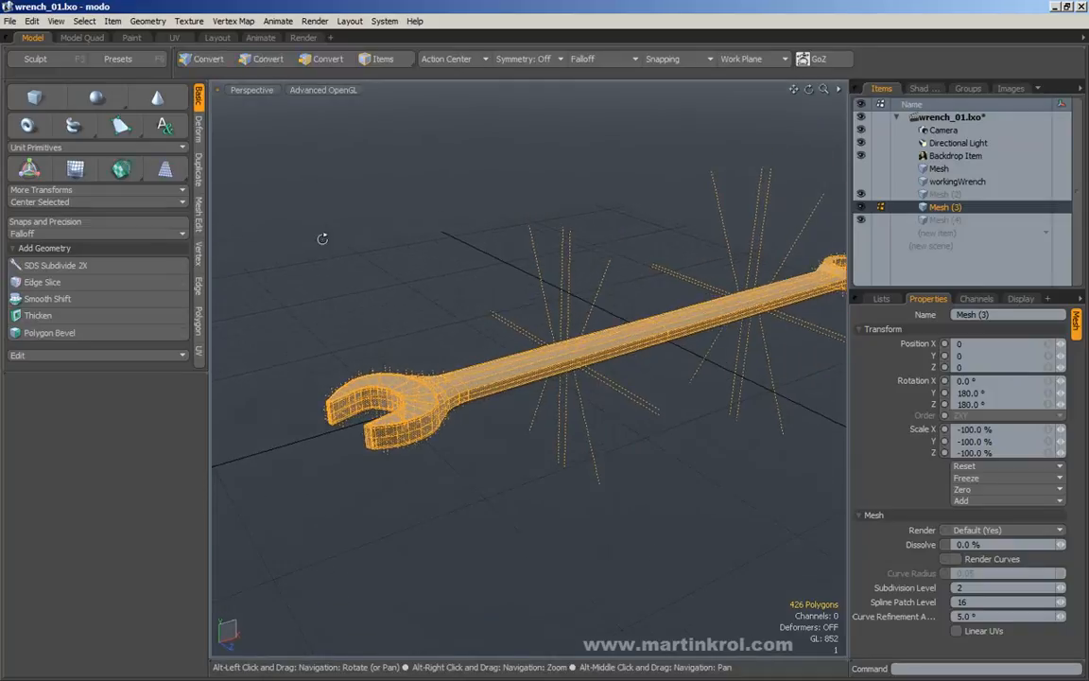
{"action": "left_click", "coordinate": [199, 253]}
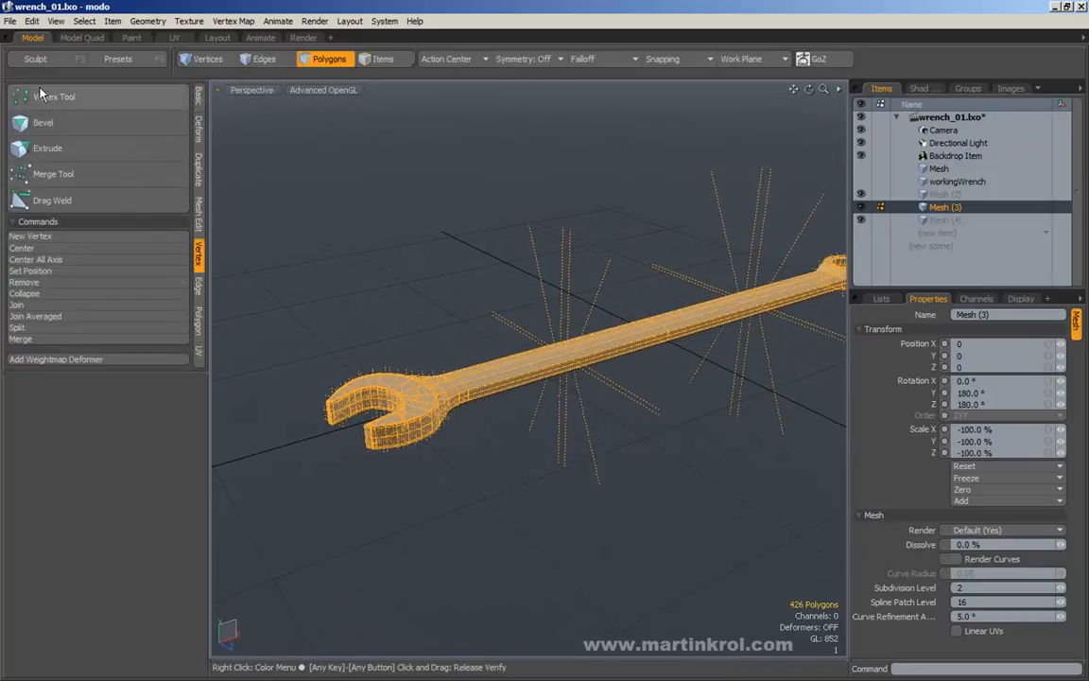
{"action": "left_click", "coordinate": [52, 175]}
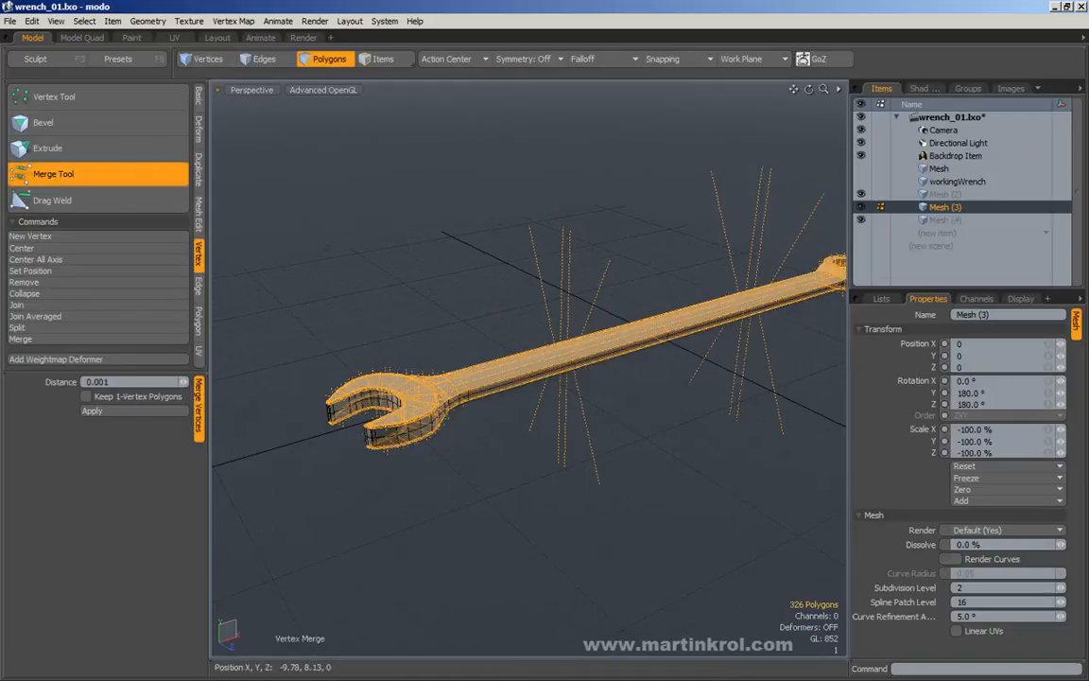
{"action": "left_click_drag", "start_coordinate": [362, 464], "coordinate": [754, 275], "text": "alt"}
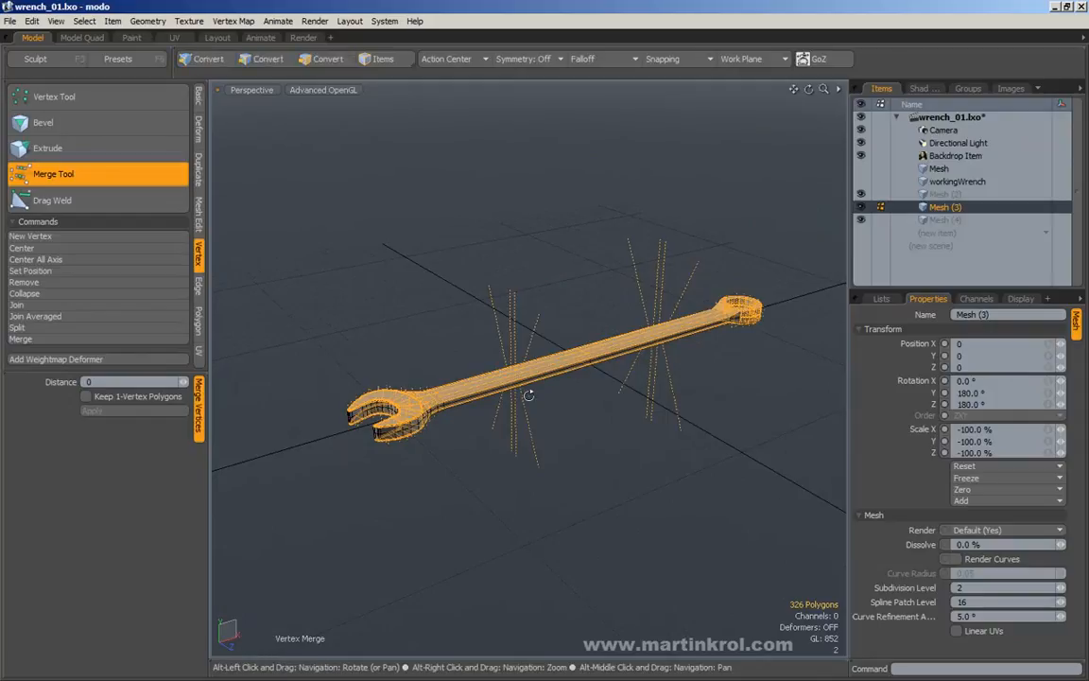
Examine the seam between the merged halves along the jaw, the handle and the outside of the ring
{"action": "scroll", "coordinate": [540, 391], "scroll_direction": "up", "scroll_amount": 5, "text": "alt"}
{"action": "scroll", "coordinate": [457, 387], "scroll_direction": "down", "scroll_amount": 3, "text": "alt"}
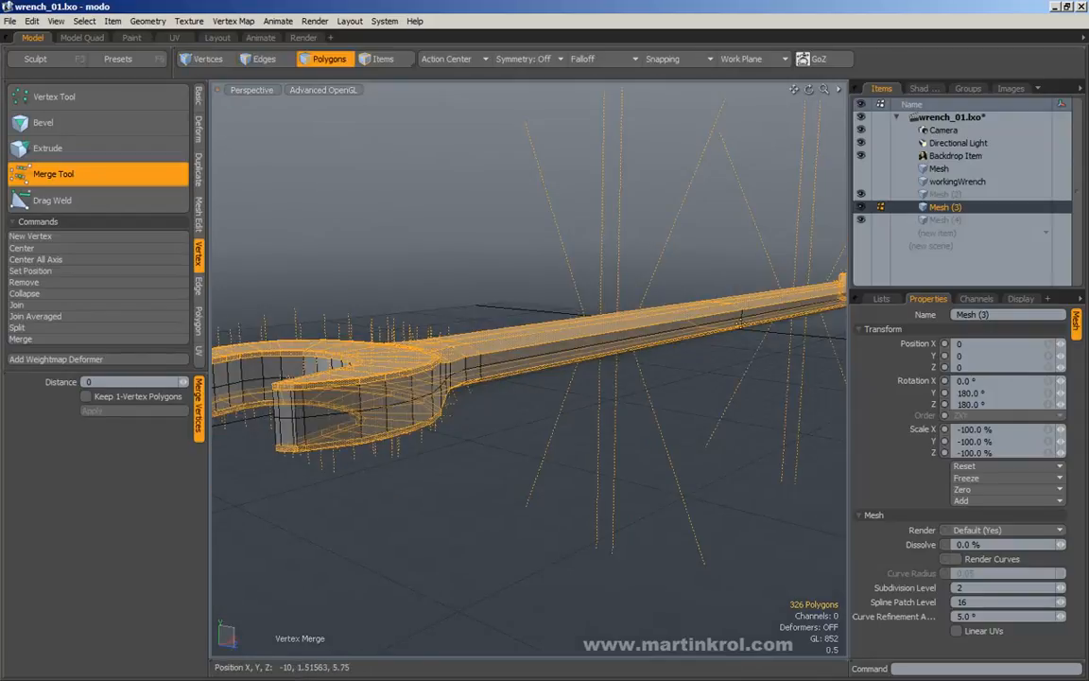
{"action": "left_click_drag", "start_coordinate": [730, 324], "coordinate": [733, 323], "text": "alt"}
{"action": "left_click_drag", "start_coordinate": [395, 399], "coordinate": [501, 338], "text": "alt"}
{"action": "right_click_drag", "start_coordinate": [624, 336], "coordinate": [587, 335], "text": "alt"}
{"action": "middle_click_drag", "start_coordinate": [587, 335], "coordinate": [514, 340], "text": "alt"}
{"action": "left_click_drag", "start_coordinate": [513, 341], "coordinate": [554, 318], "text": "alt"}
{"action": "right_click_drag", "start_coordinate": [554, 318], "coordinate": [693, 354], "text": "alt"}
{"action": "left_click_drag", "start_coordinate": [693, 354], "coordinate": [718, 285], "text": "alt"}
{"action": "key", "text": "q"}
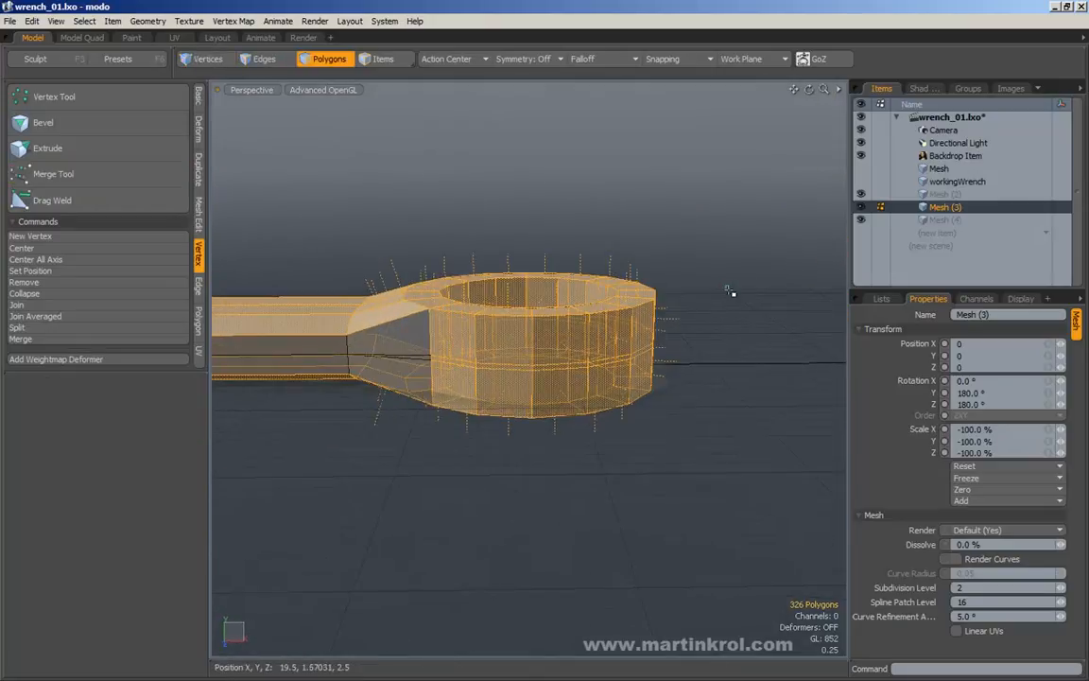
{"action": "left_click", "coordinate": [722, 282]}
{"action": "middle_click_drag", "start_coordinate": [627, 340], "coordinate": [705, 328], "text": "alt"}
{"action": "left_click_drag", "start_coordinate": [705, 328], "coordinate": [695, 301], "text": "alt"}
{"action": "mouse_move", "coordinate": [637, 352]}
{"action": "left_mouse_down", "text": "alt"}
{"action": "mouse_move", "coordinate": [627, 344]}
{"action": "mouse_move", "coordinate": [628, 364]}
{"action": "left_mouse_up", "text": "alt"}
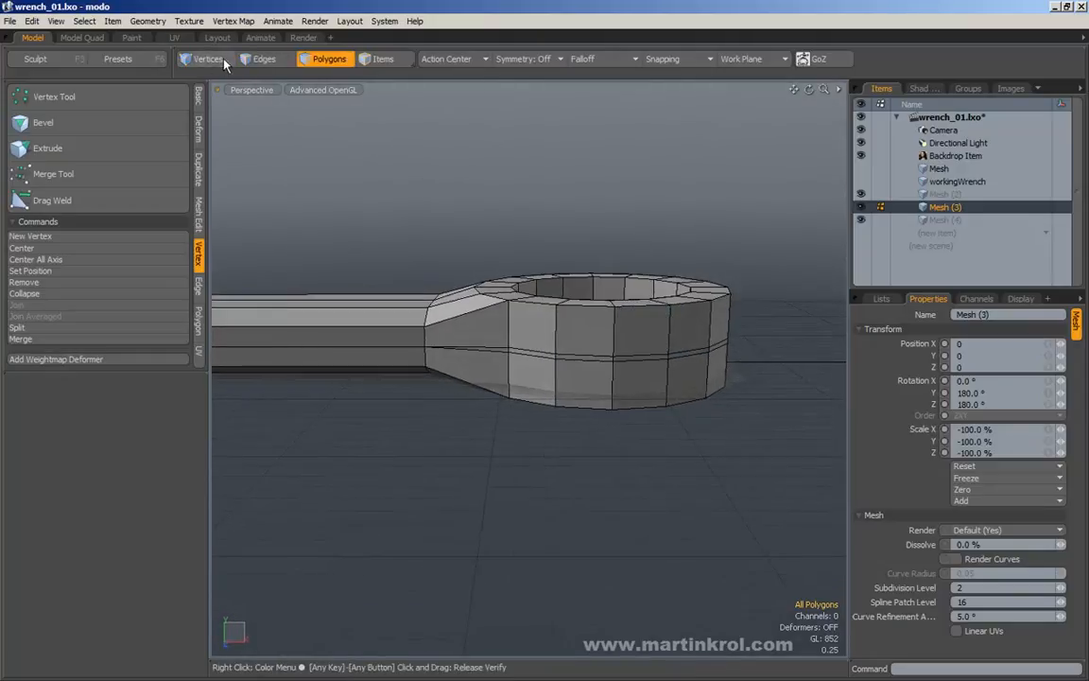
{"action": "left_click_drag", "start_coordinate": [563, 296], "coordinate": [535, 327], "text": "alt"}
{"action": "left_click_drag", "start_coordinate": [557, 363], "coordinate": [588, 298], "text": "alt"}
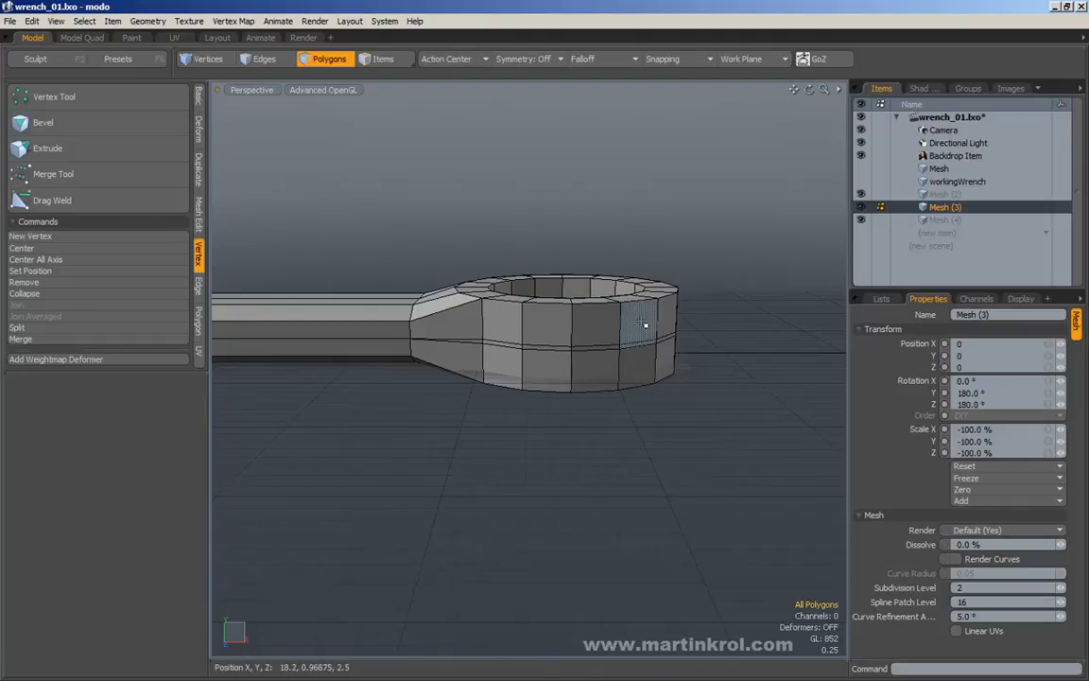
{"action": "scroll", "coordinate": [679, 304], "scroll_direction": "down", "scroll_amount": 6, "text": "alt"}
{"action": "scroll", "coordinate": [457, 316], "scroll_direction": "down", "scroll_amount": 3, "text": "alt"}
{"action": "middle_click_drag", "start_coordinate": [458, 317], "coordinate": [609, 319], "text": "alt"}
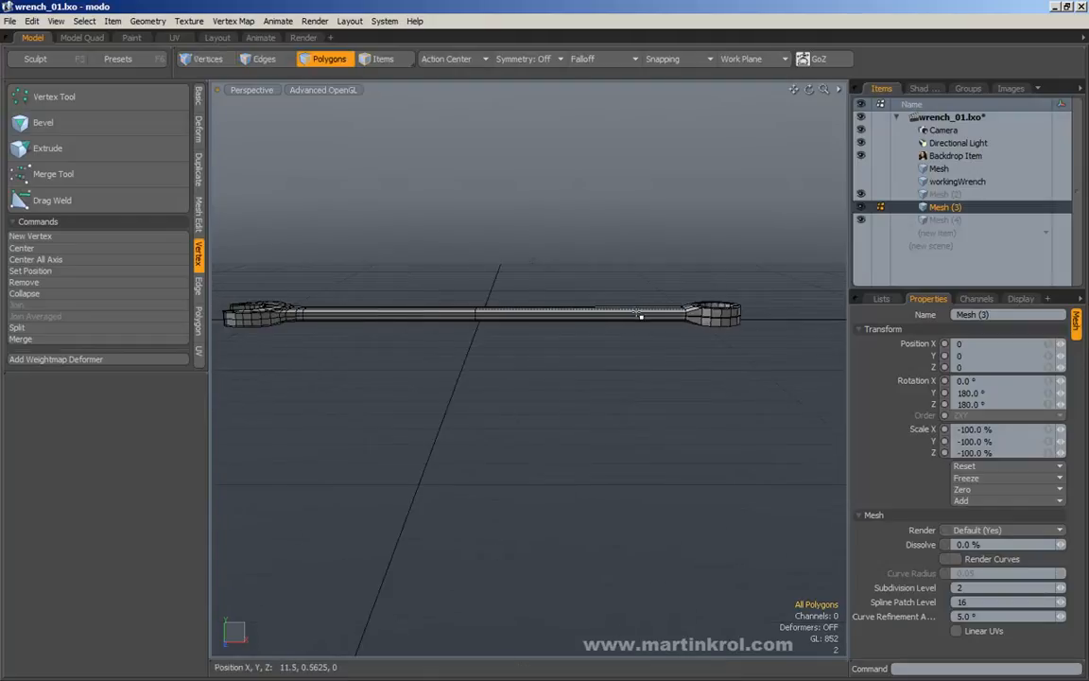
{"action": "scroll", "coordinate": [603, 316], "scroll_direction": "up", "scroll_amount": 10, "text": "alt"}
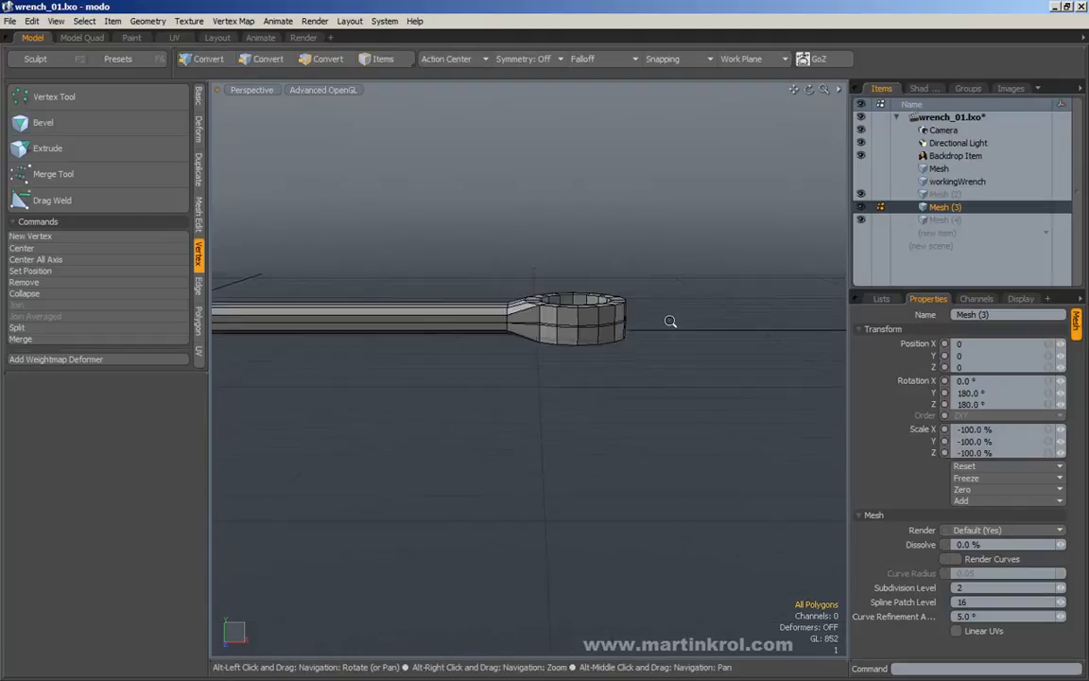
{"action": "left_click_drag", "start_coordinate": [598, 331], "coordinate": [564, 324], "text": "alt"}
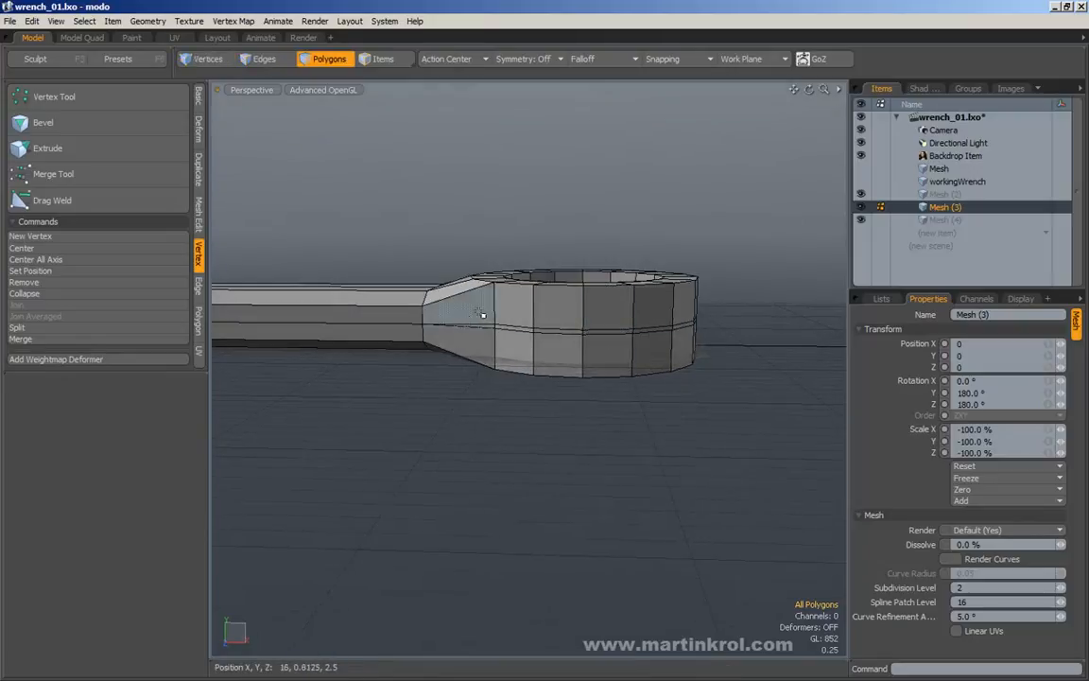
Select the seam vertices around the ring in the front view and flatten them by scaling Y to 0%
{"action": "left_click", "coordinate": [206, 59]}
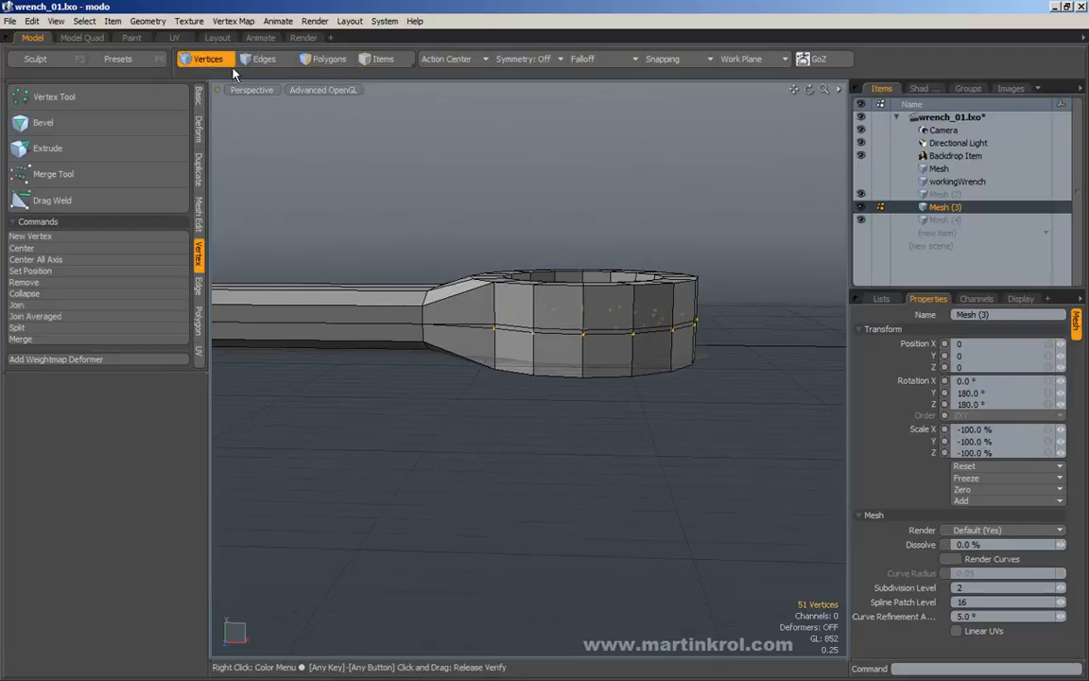
{"action": "key", "text": "KP_2"}
{"action": "scroll", "coordinate": [579, 273], "scroll_direction": "down", "scroll_amount": 2}
{"action": "left_click_drag", "start_coordinate": [578, 272], "coordinate": [558, 295], "text": "alt"}
{"action": "right_click_drag", "start_coordinate": [586, 322], "coordinate": [762, 340]}
{"action": "scroll", "coordinate": [626, 290], "scroll_direction": "up", "scroll_amount": 3}
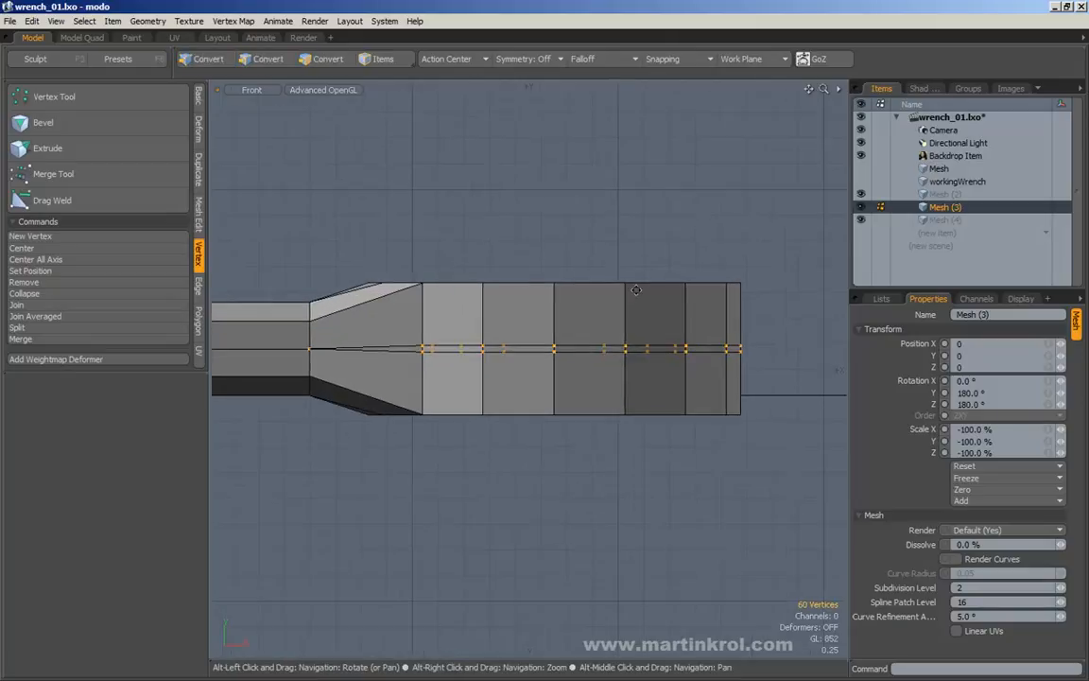
{"action": "key", "text": "r"}
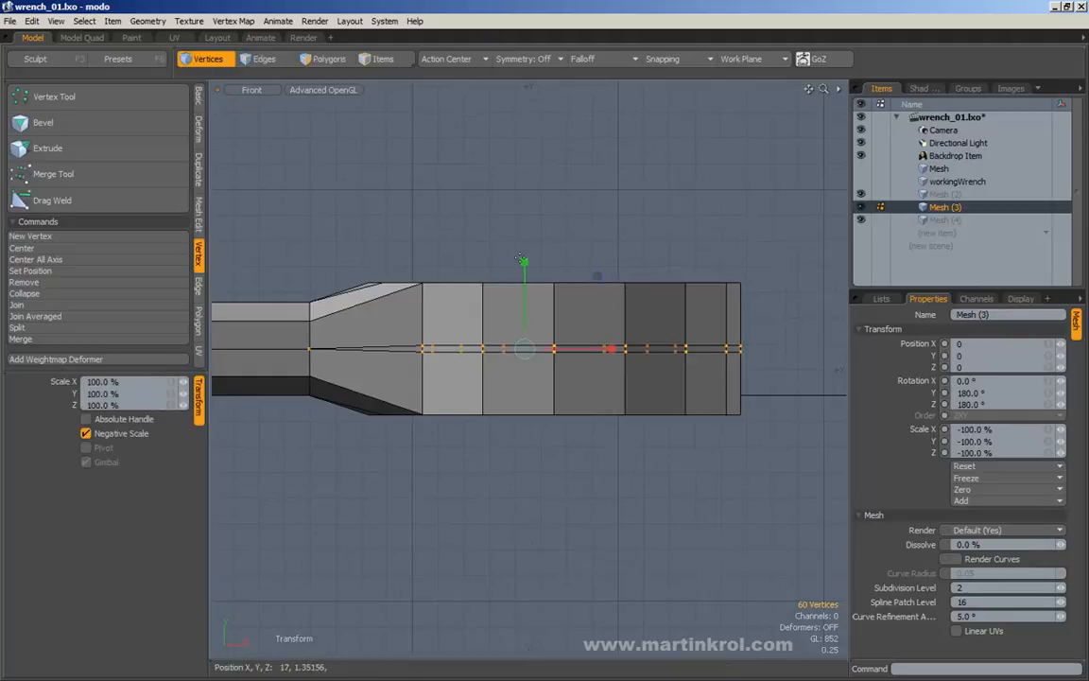
{"action": "left_click_drag", "start_coordinate": [524, 263], "coordinate": [523, 352]}
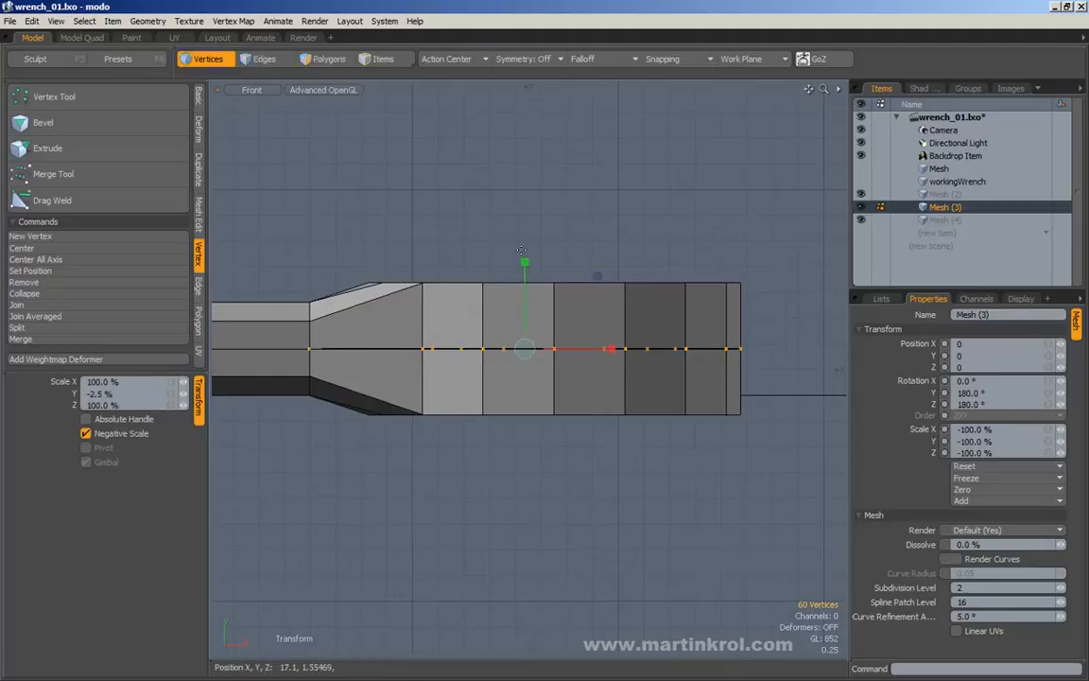
{"action": "type", "text": "0"}
{"action": "key", "text": "Return"}
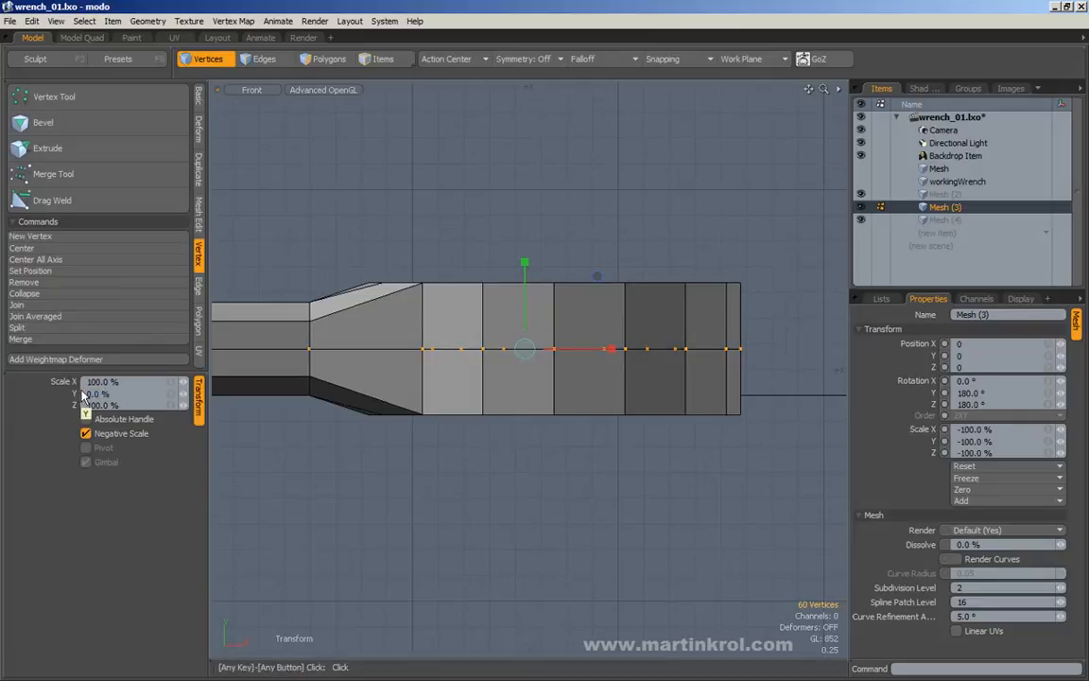
{"action": "key", "text": "KP_Decimal"}
{"action": "mouse_move", "coordinate": [576, 262]}
{"action": "left_mouse_down", "text": "alt"}
{"action": "mouse_move", "coordinate": [542, 278]}
{"action": "mouse_move", "coordinate": [571, 258]}
{"action": "mouse_move", "coordinate": [579, 269]}
{"action": "left_mouse_up", "text": "alt"}
{"action": "key", "text": "space"}
{"action": "left_click_drag", "start_coordinate": [645, 177], "coordinate": [694, 217]}
Select all polygons of the wrench and merge the flattened ring seam's vertices at distance 0
{"action": "left_click_drag", "start_coordinate": [688, 220], "coordinate": [703, 297], "text": "alt"}
{"action": "scroll", "coordinate": [681, 282], "scroll_direction": "down", "scroll_amount": 3}
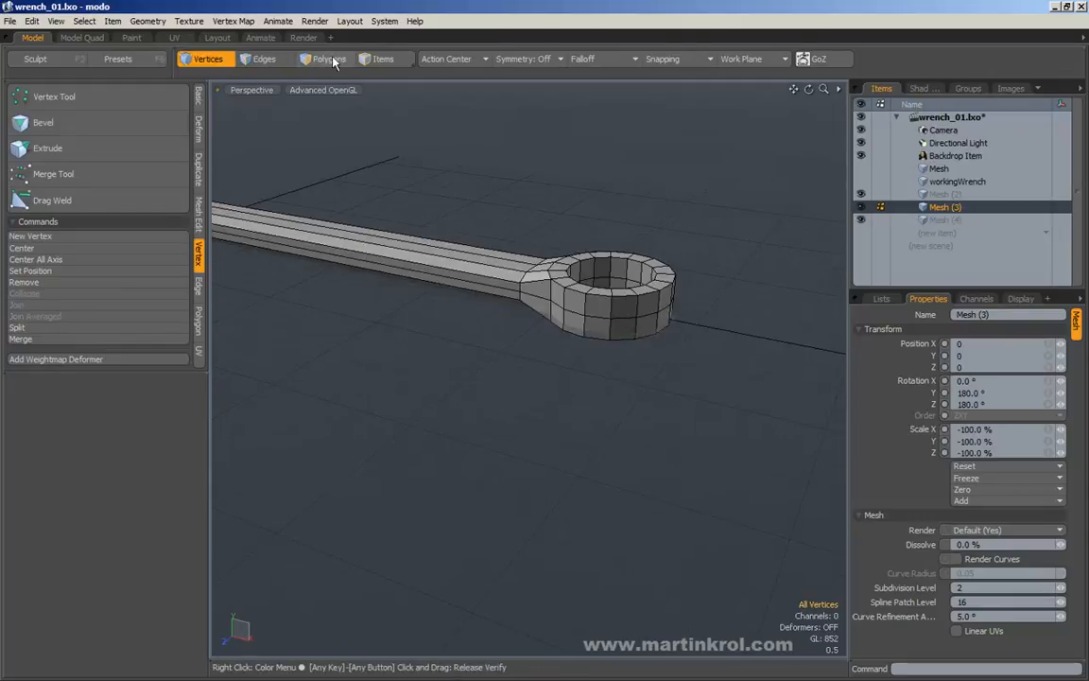
{"action": "left_click_drag", "start_coordinate": [406, 87], "coordinate": [467, 187], "text": "alt"}
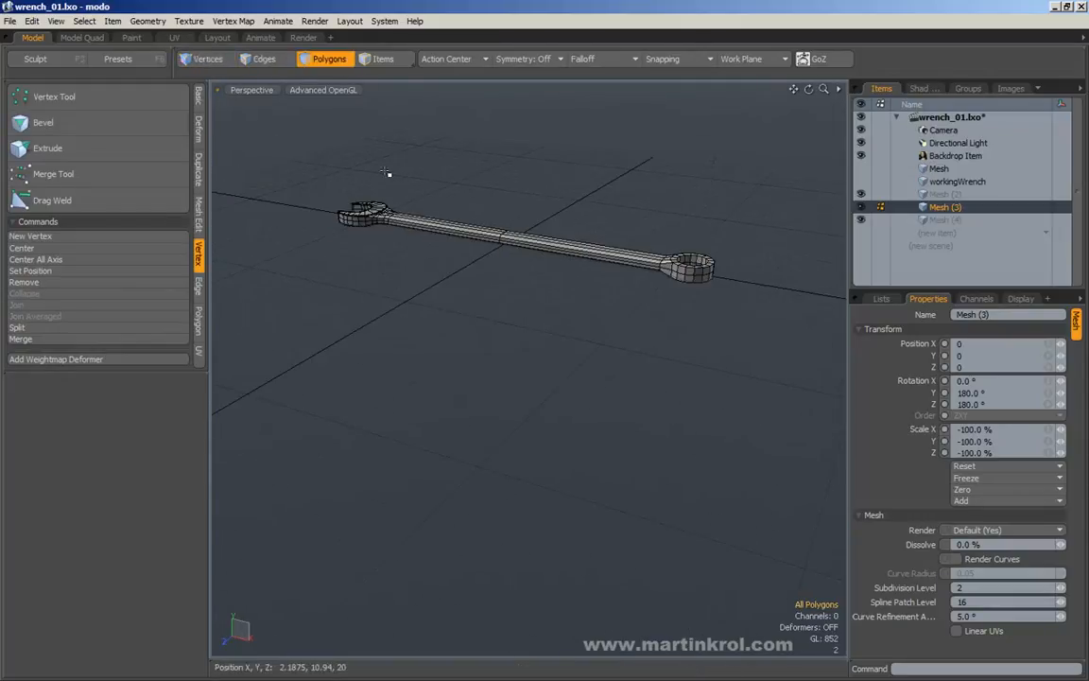
{"action": "left_click_drag", "start_coordinate": [293, 121], "coordinate": [772, 345]}
{"action": "middle_click_drag", "start_coordinate": [781, 329], "coordinate": [716, 352], "text": "alt"}
{"action": "scroll", "coordinate": [675, 318], "scroll_direction": "up", "scroll_amount": 1, "text": "alt"}
{"action": "middle_click_drag", "start_coordinate": [704, 309], "coordinate": [685, 320], "text": "alt"}
{"action": "scroll", "coordinate": [675, 293], "scroll_direction": "up", "scroll_amount": 5, "text": "alt"}
{"action": "middle_click_drag", "start_coordinate": [624, 287], "coordinate": [682, 317], "text": "alt"}
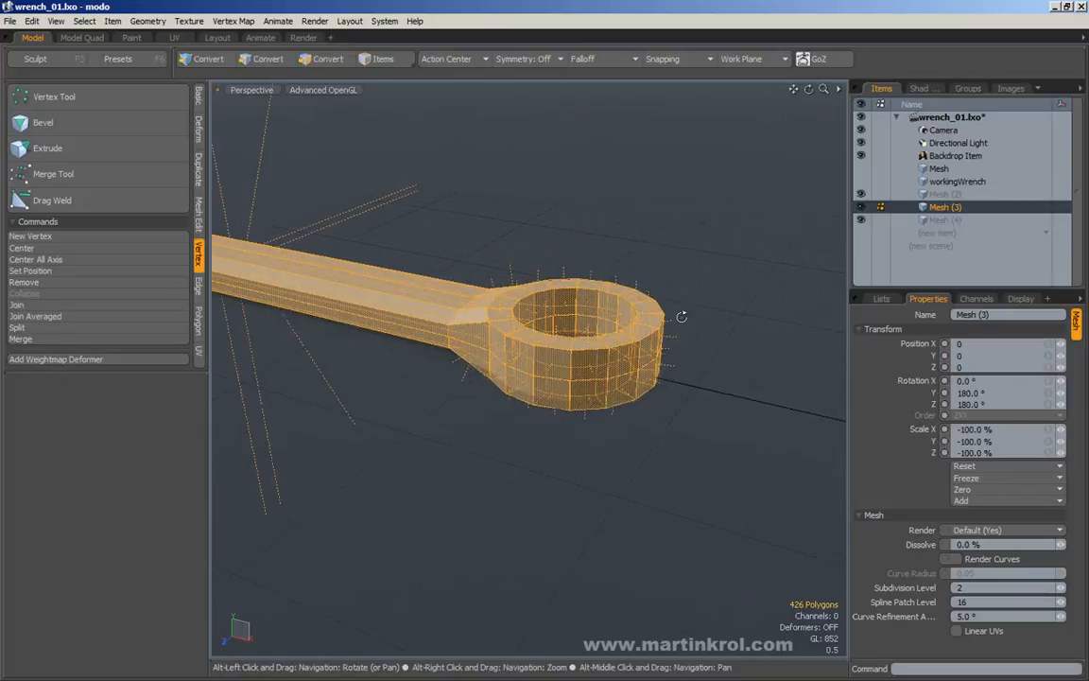
{"action": "left_click", "coordinate": [55, 175]}
{"action": "left_click", "coordinate": [534, 186]}
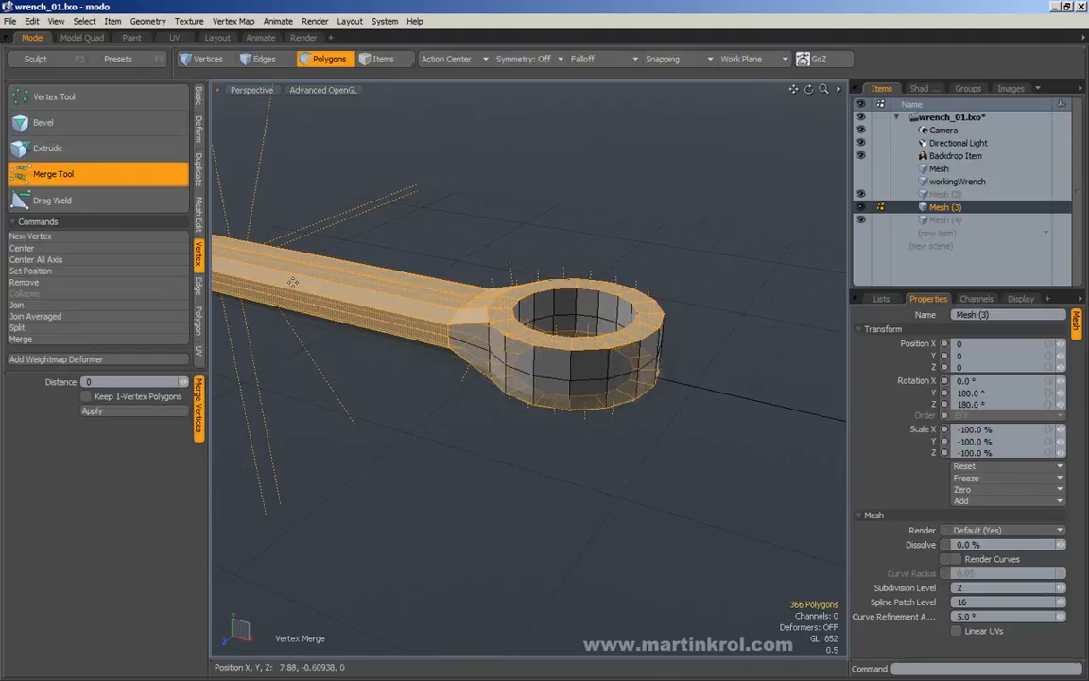
{"action": "key", "text": "Escape"}
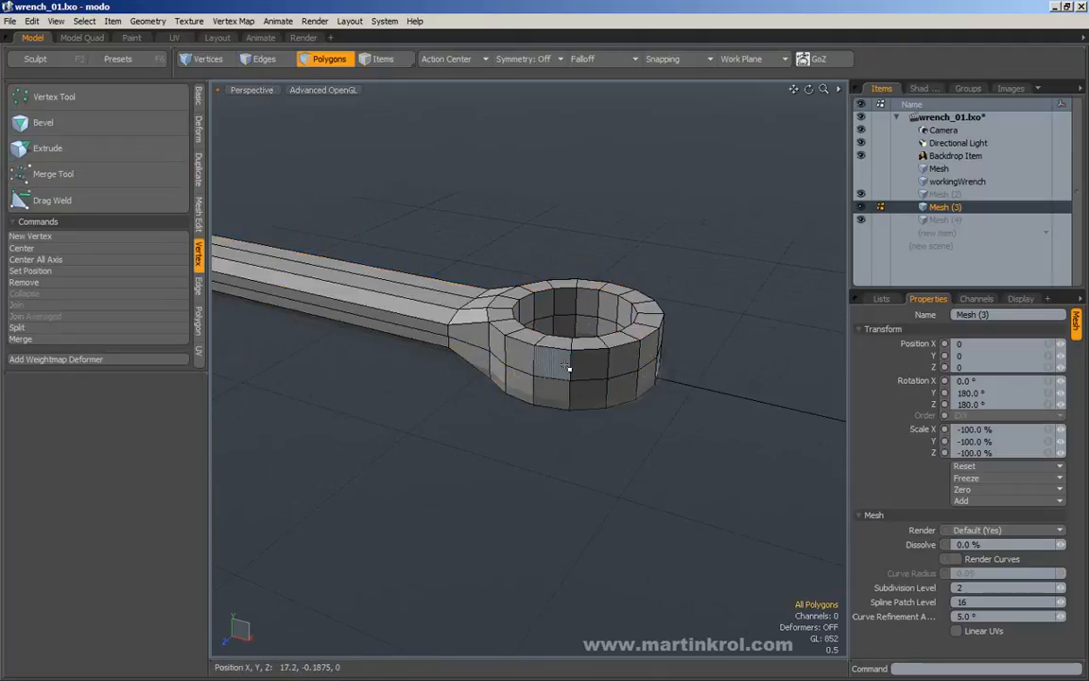
Select the connected polygons from the ring and the handle to check that both halves are joined, and clear the selection
{"action": "double_click", "coordinate": [508, 331]}
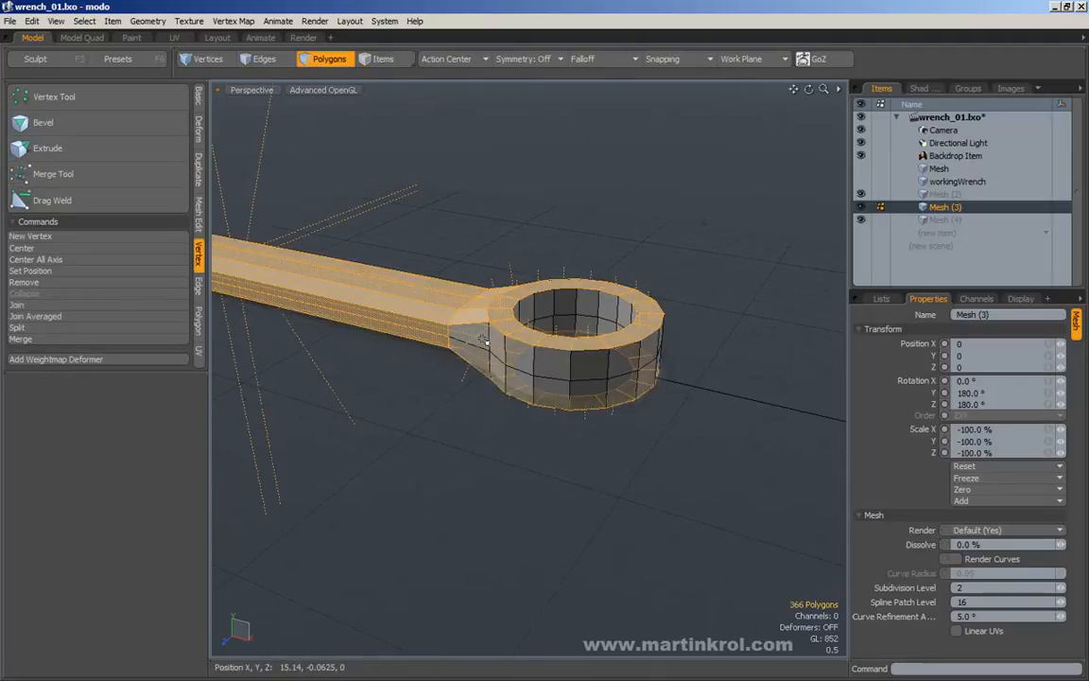
{"action": "left_click_drag", "start_coordinate": [571, 376], "coordinate": [605, 307], "text": "alt"}
{"action": "left_click", "coordinate": [738, 249]}
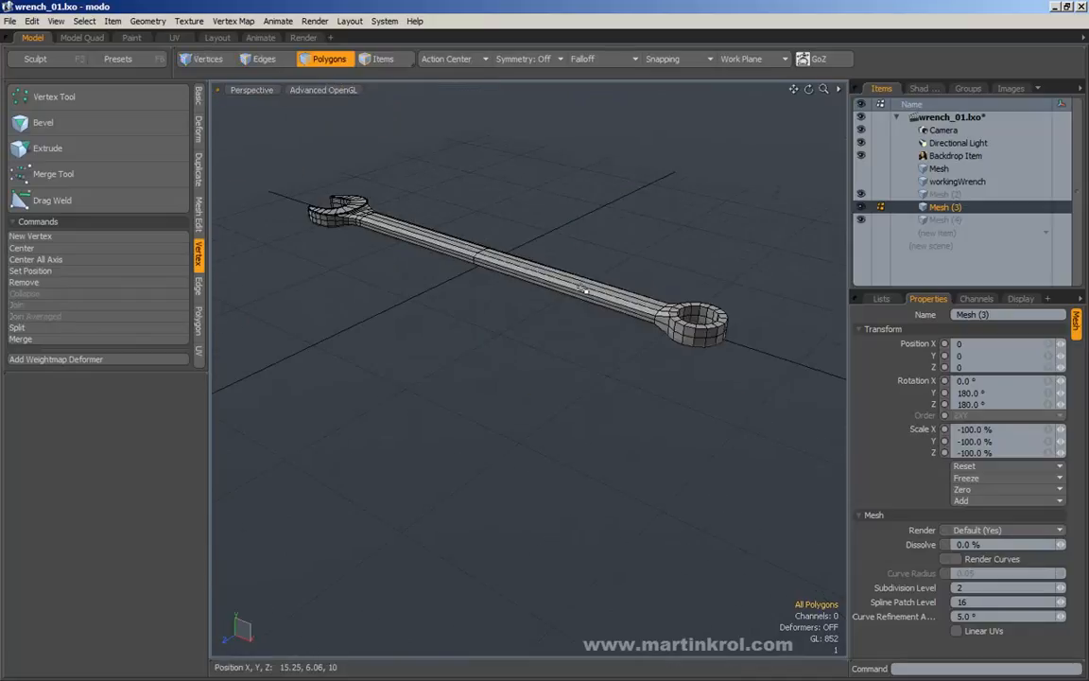
{"action": "double_click", "coordinate": [584, 289]}
{"action": "left_click", "coordinate": [720, 252]}
Turn on subdivision smoothing for the wrench, hide the wireframe overlay and inspect the smoothed ring end
{"action": "scroll", "coordinate": [724, 256], "scroll_direction": "up", "scroll_amount": 3, "text": "alt"}
{"action": "left_click_drag", "start_coordinate": [754, 260], "coordinate": [624, 280], "text": "alt"}
{"action": "left_click_drag", "start_coordinate": [624, 280], "coordinate": [830, 297], "text": "alt"}
{"action": "scroll", "coordinate": [625, 303], "scroll_direction": "up", "scroll_amount": 3, "text": "alt"}
{"action": "left_click_drag", "start_coordinate": [568, 301], "coordinate": [780, 316], "text": "alt"}
{"action": "key", "text": "Tab"}
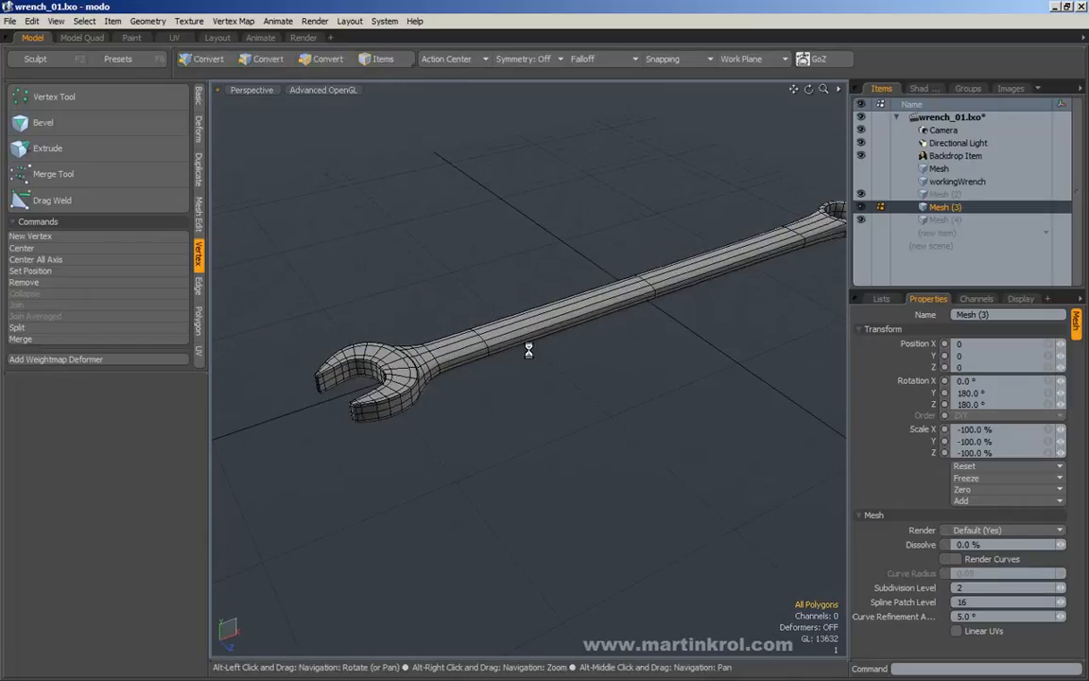
{"action": "key", "text": "KP_8"}
{"action": "left_click_drag", "start_coordinate": [438, 403], "coordinate": [629, 378], "text": "alt"}
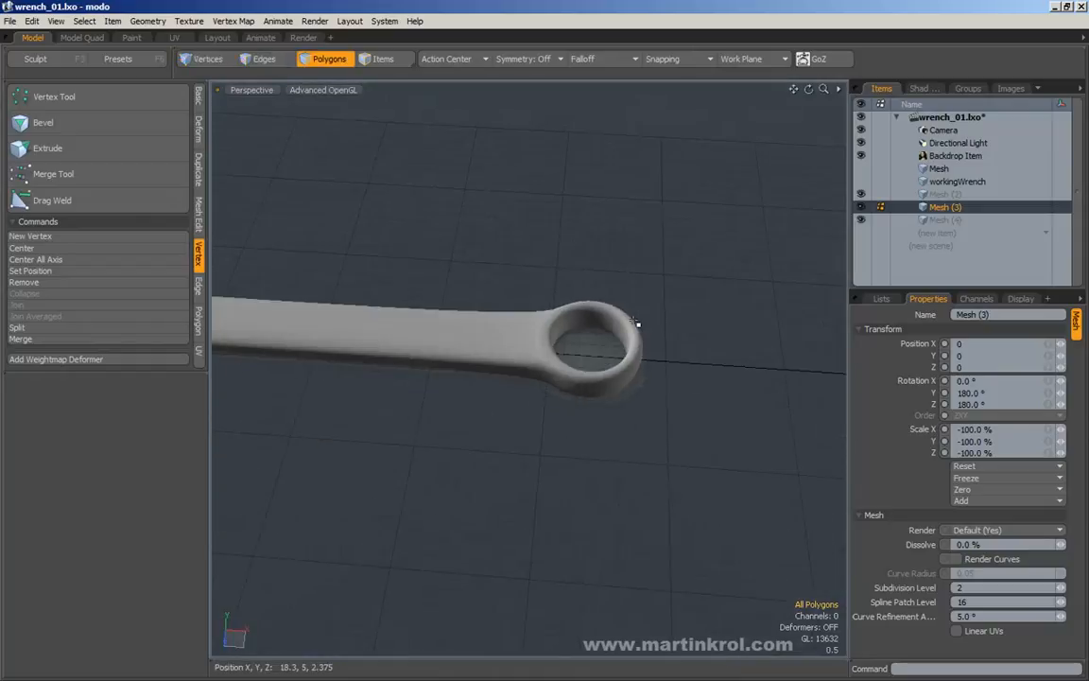